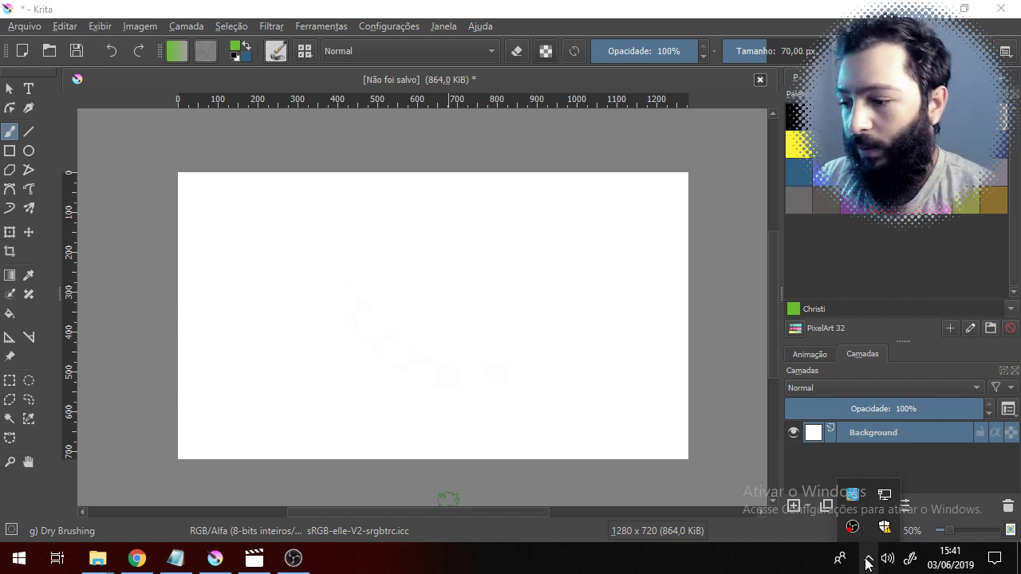
# - Close the local video player and view the YouTube page of the "walk long stride: Larger Male" reference in Chrome
pyautogui.click(600, 6)
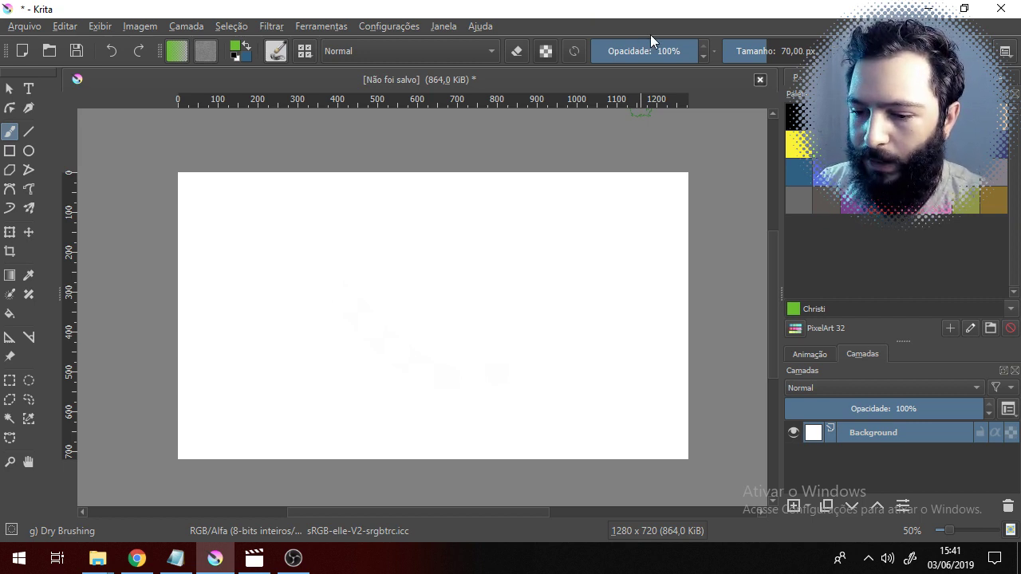
pyautogui.click(254, 559)
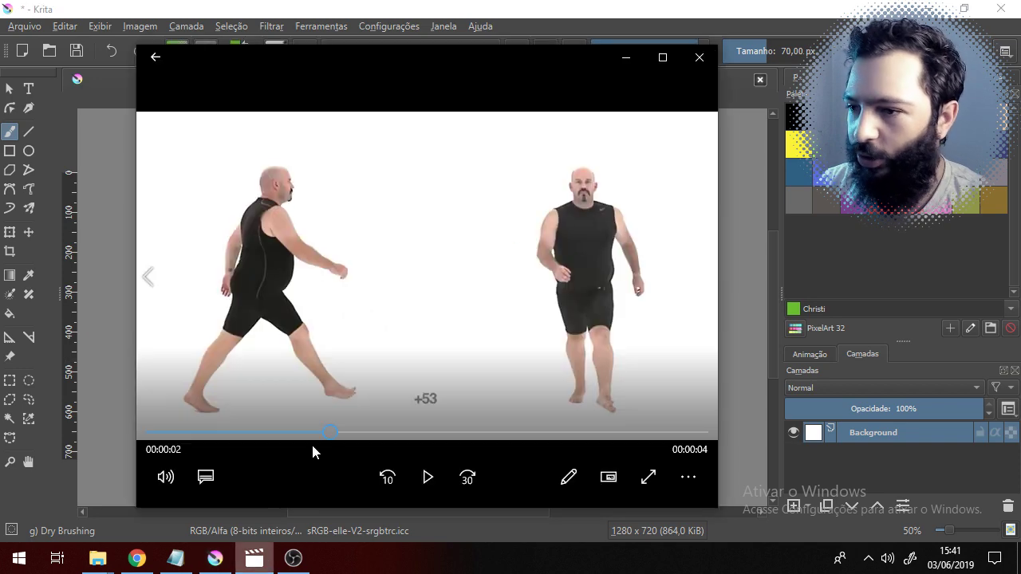
pyautogui.click(705, 60)
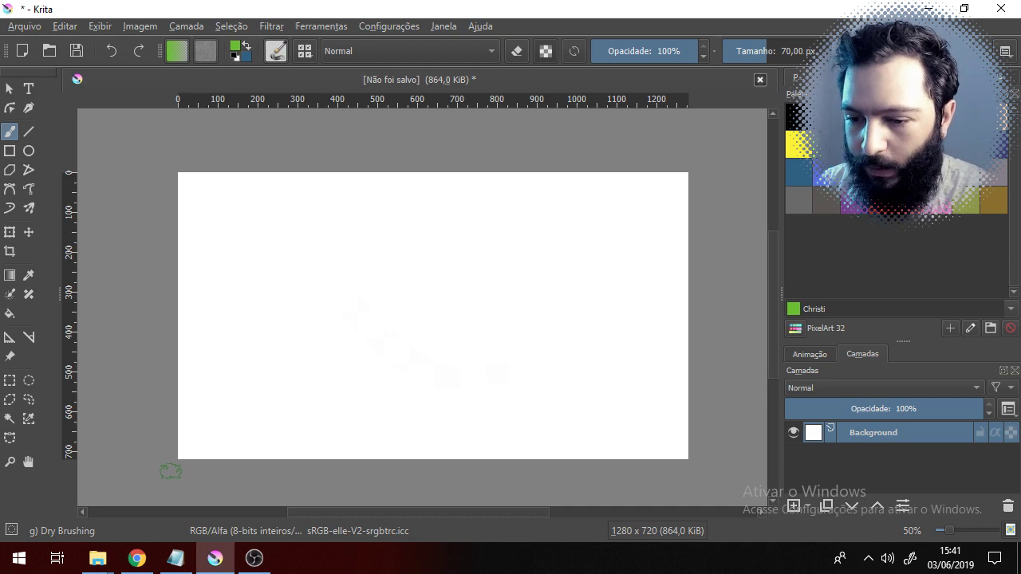
pyautogui.click(138, 558)
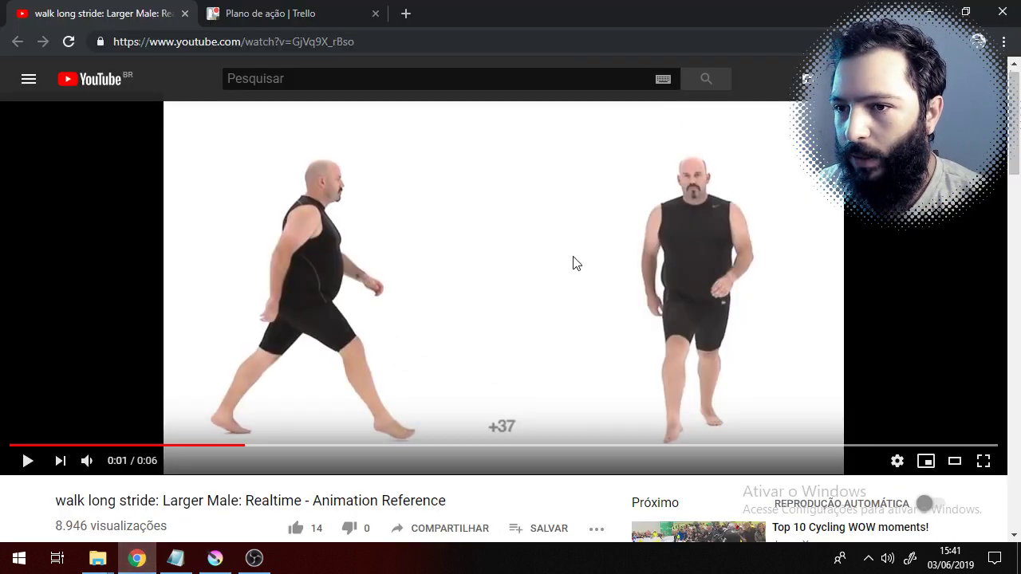
pyautogui.scroll(-1, 572, 263)
pyautogui.scroll(-1, 574, 268)
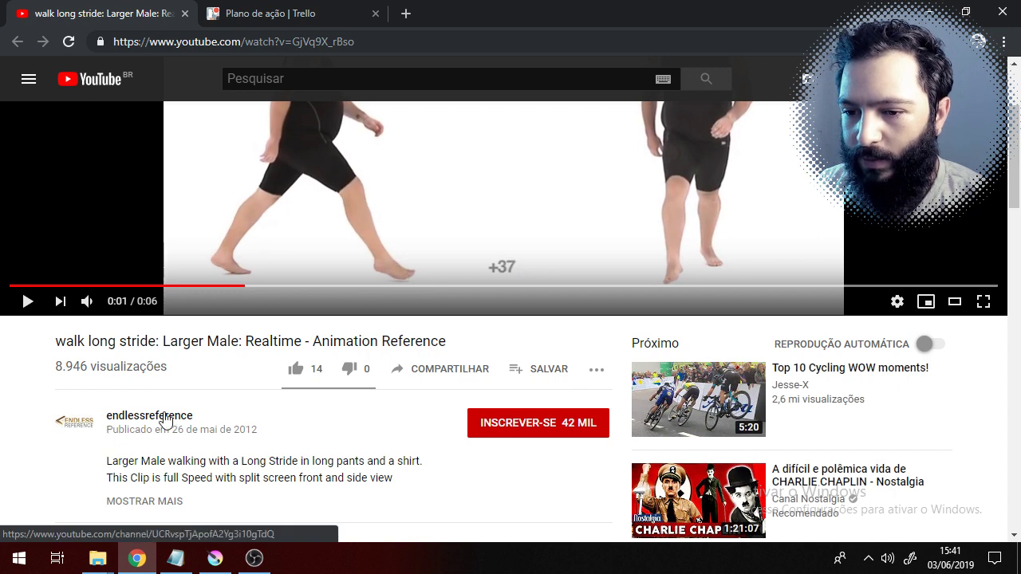
pyautogui.scroll(2, 348, 389)
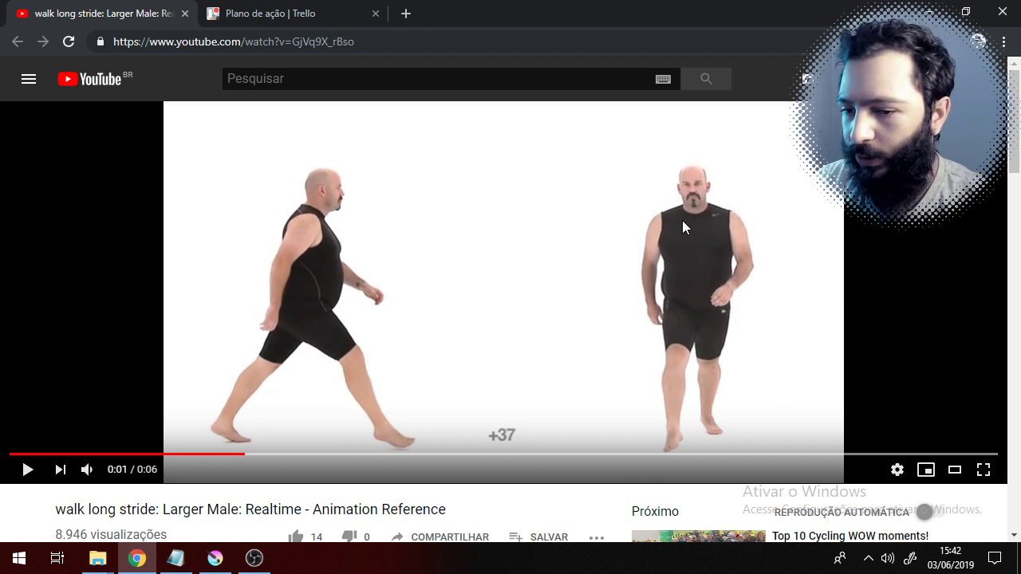
# - Play the walking reference briefly, pause it and position it on the frame marked +38
pyautogui.click(26, 472)
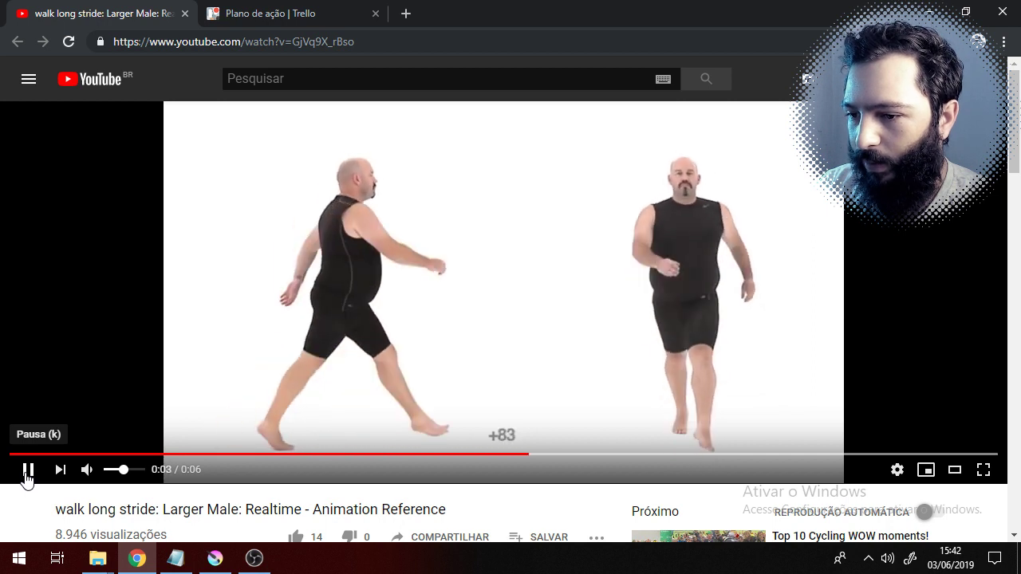
pyautogui.click(26, 472)
pyautogui.click(152, 455)
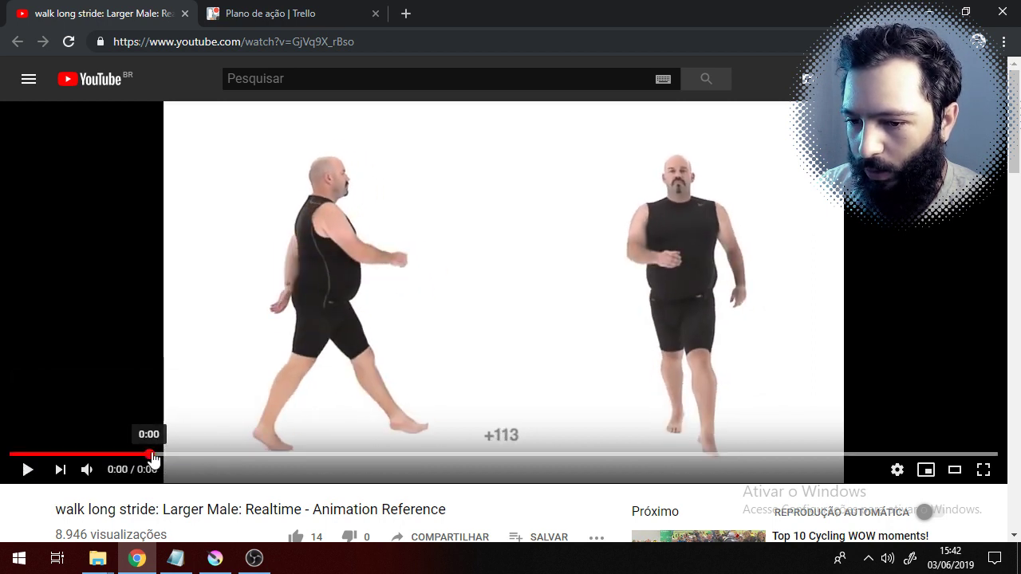
pyautogui.moveTo(152, 457); pyautogui.dragTo(250, 457)
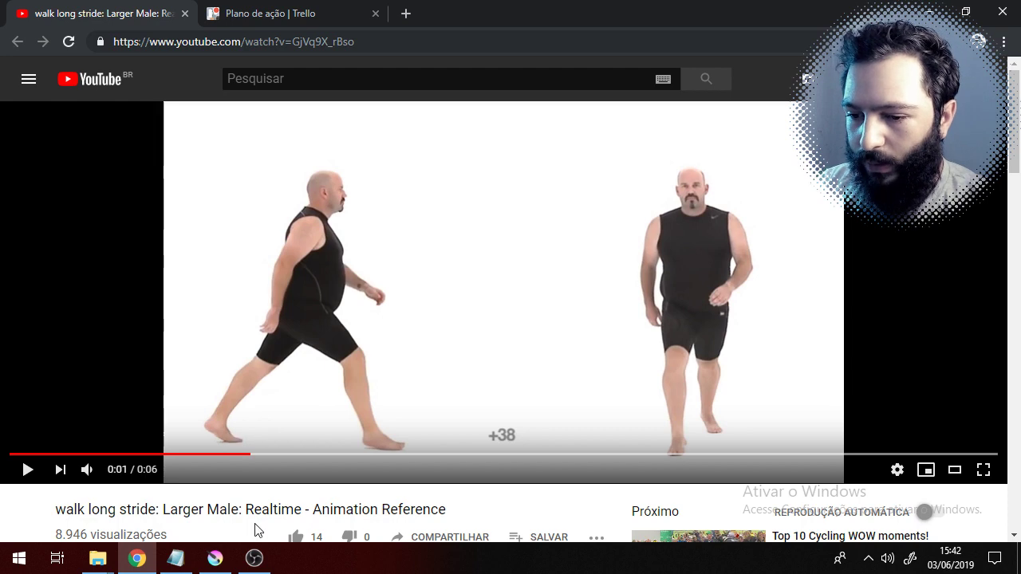
# - Capture the +38 frame and paste it into the Krita document as a new layer, interpreting its colours as "Como no Monitor"
pyautogui.click(215, 558)
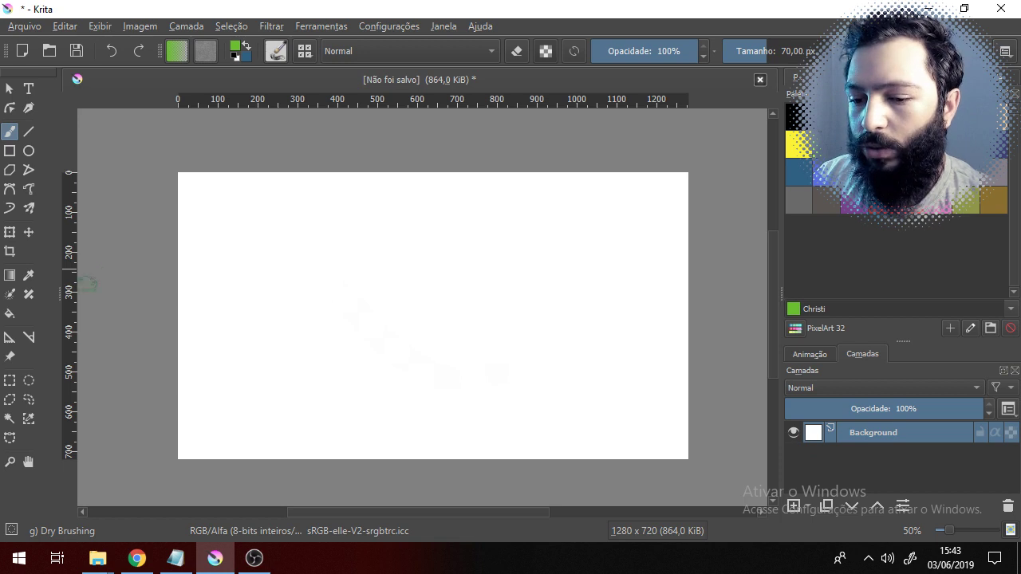
pyautogui.moveTo(132, 557)
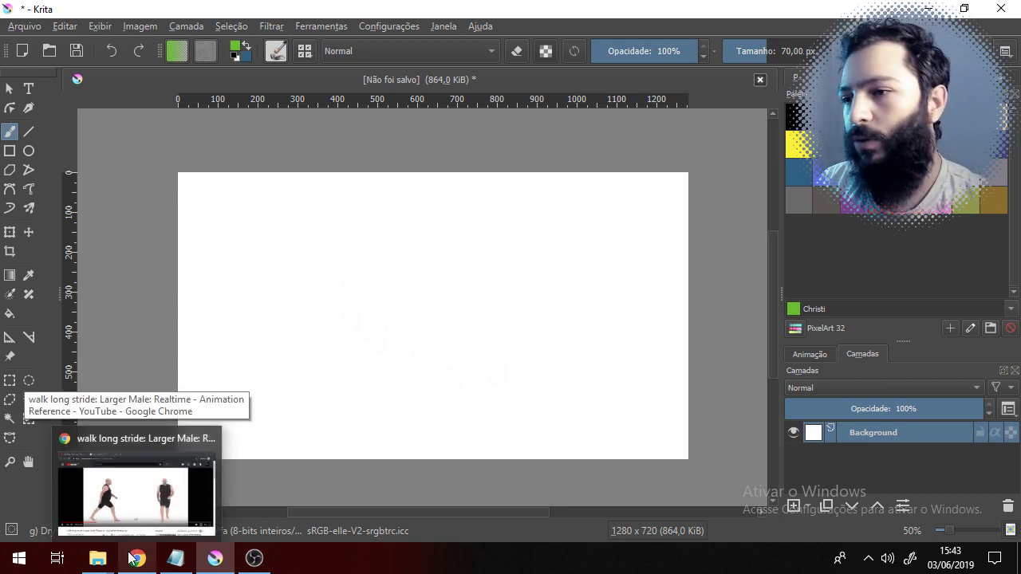
pyautogui.click(131, 556)
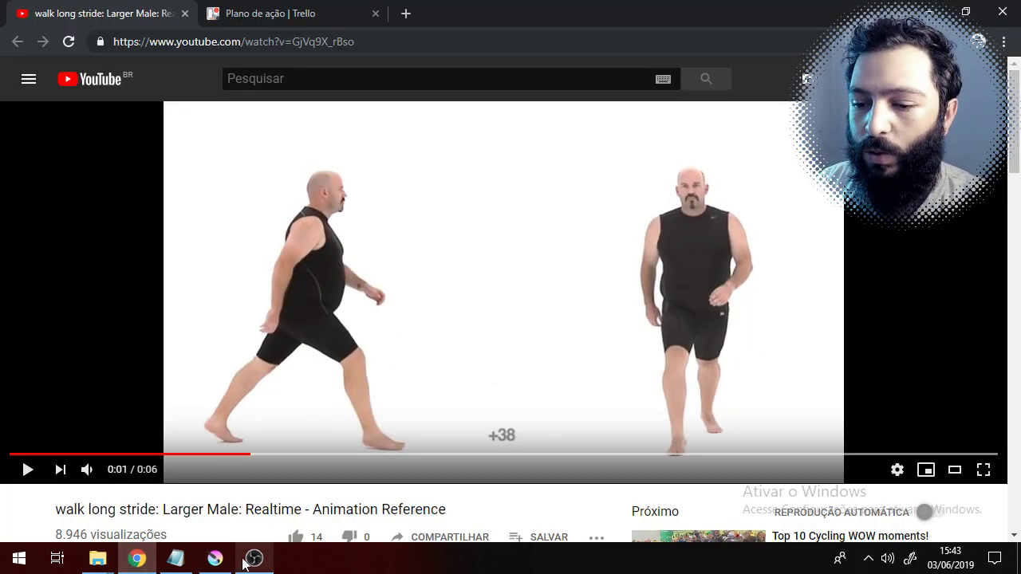
pyautogui.moveTo(245, 563)
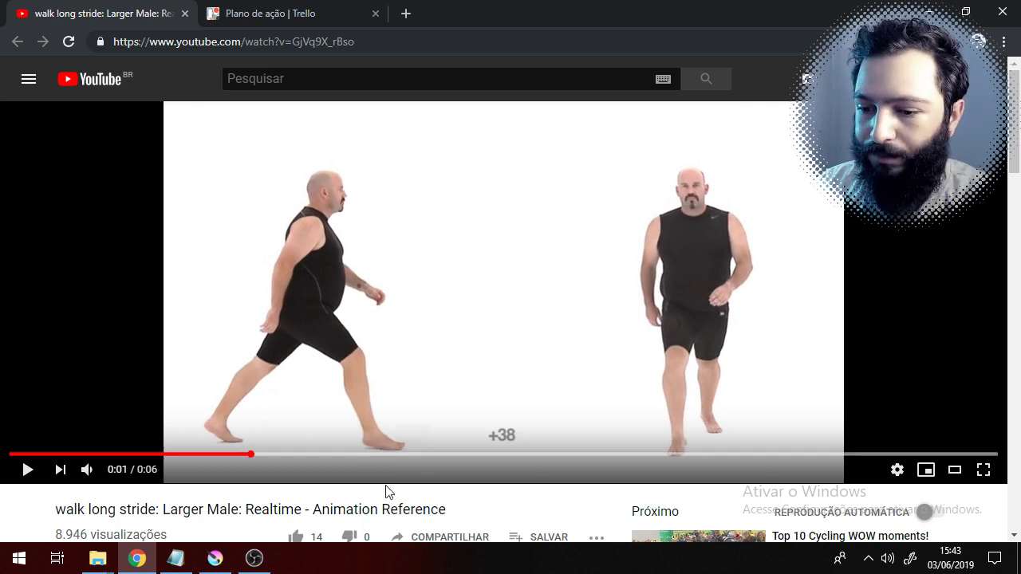
pyautogui.click(215, 558)
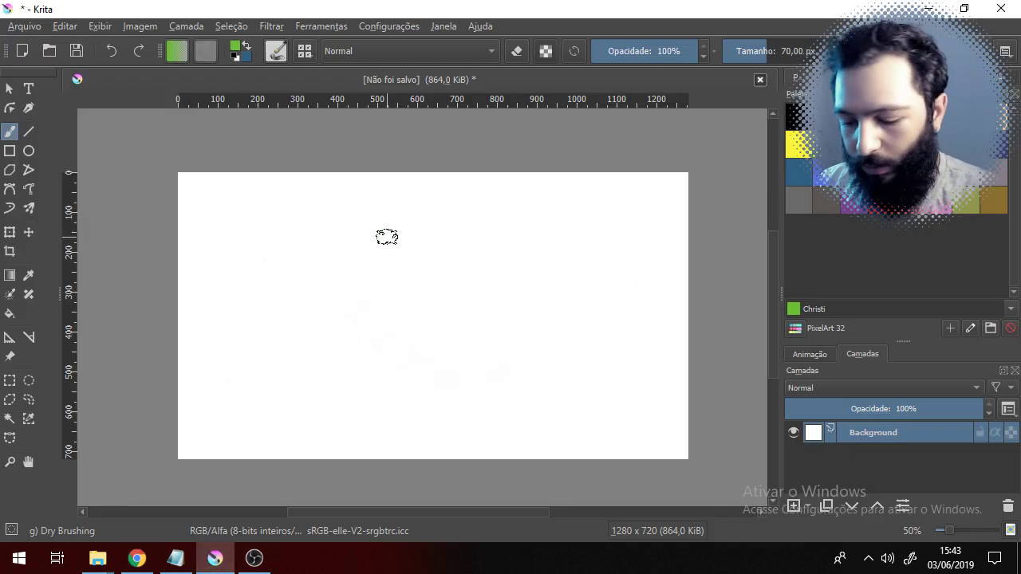
pyautogui.hotkey('ctrl', 'v')
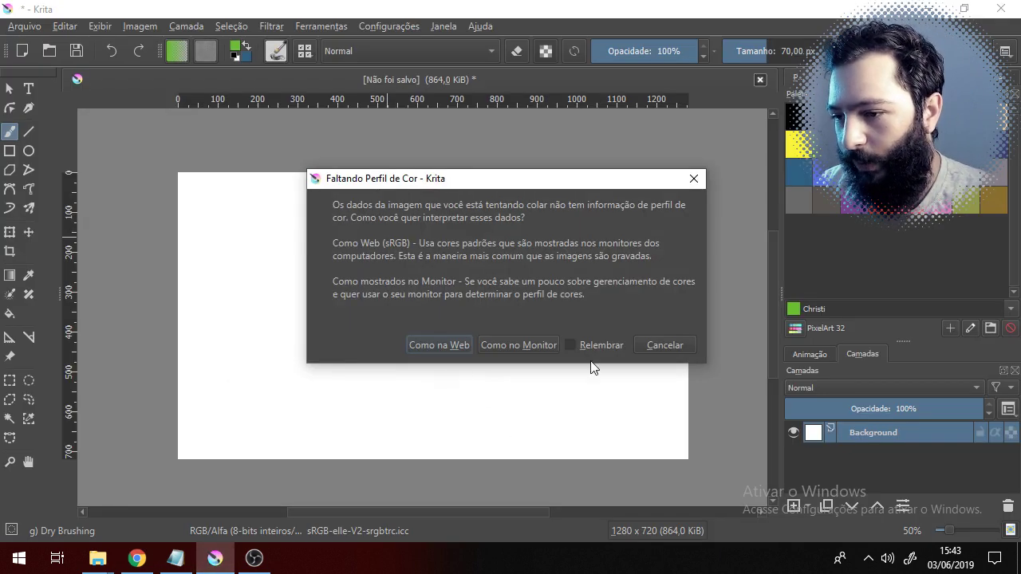
pyautogui.click(511, 347)
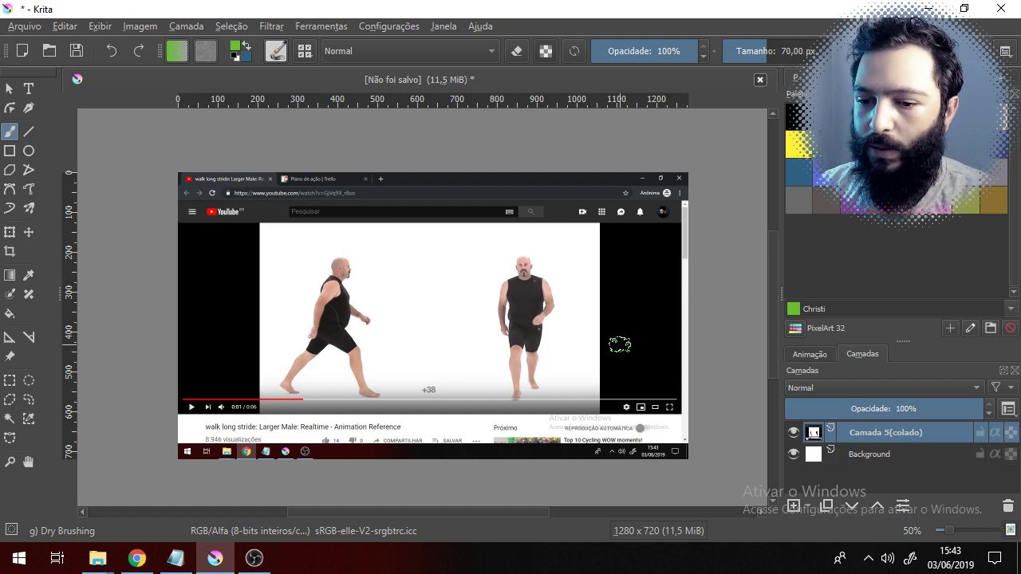
# - Advance the Chrome reference video to frame +43, capture it and paste it into Krita as a new layer
pyautogui.click(137, 558)
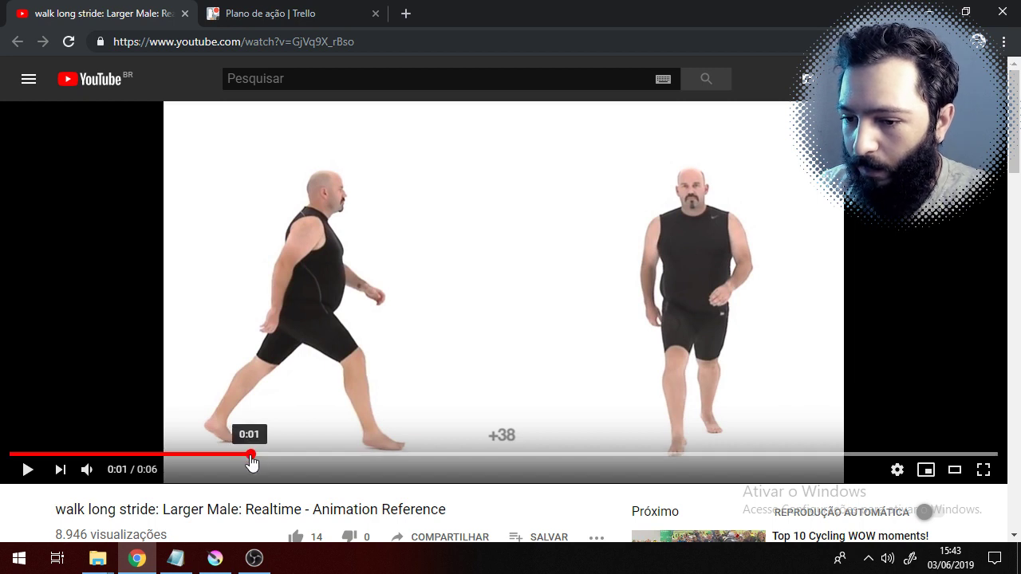
pyautogui.moveTo(250, 461); pyautogui.dragTo(283, 463)
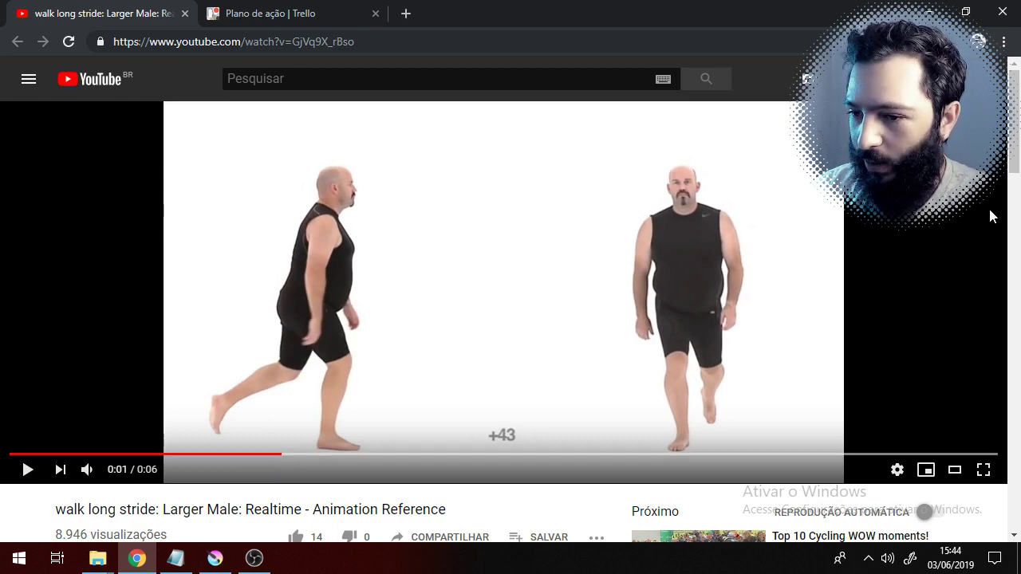
pyautogui.click(217, 559)
pyautogui.hotkey('ctrl', 'v')
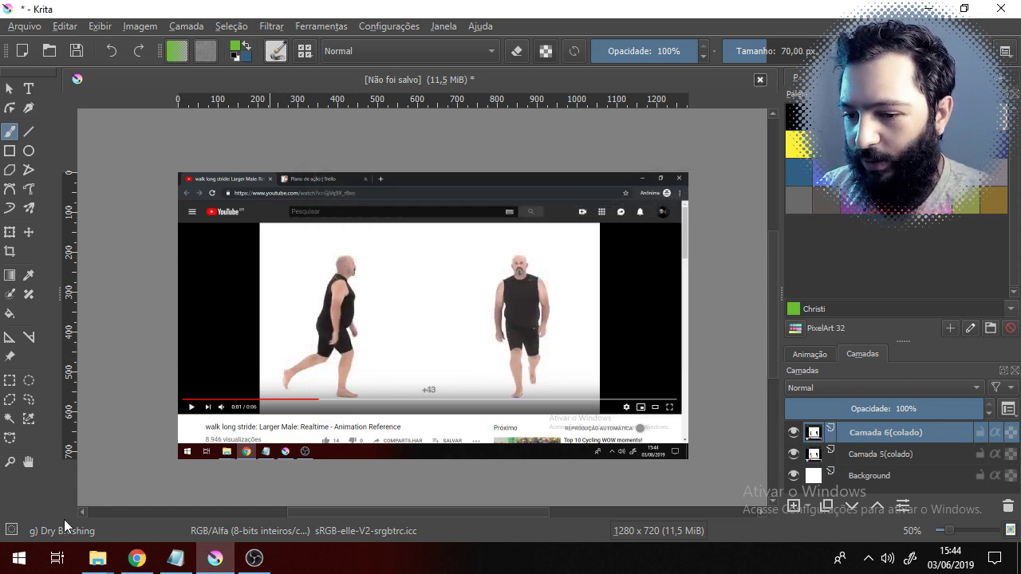
# - Capture frame +45 of the Chrome video, paste it as a new layer in Krita and toggle its visibility to compare poses
pyautogui.click(137, 558)
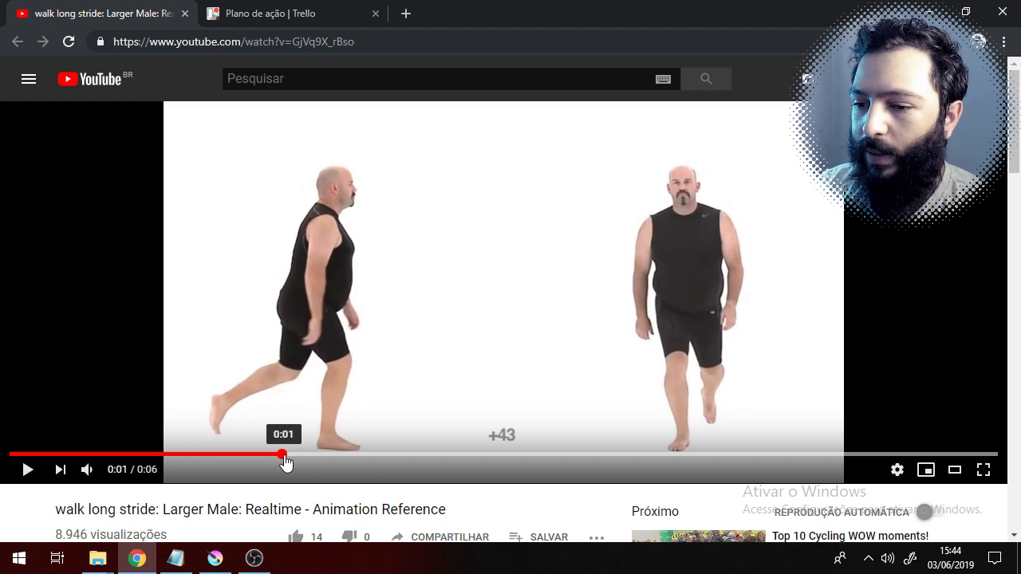
pyautogui.moveTo(286, 462); pyautogui.dragTo(294, 464)
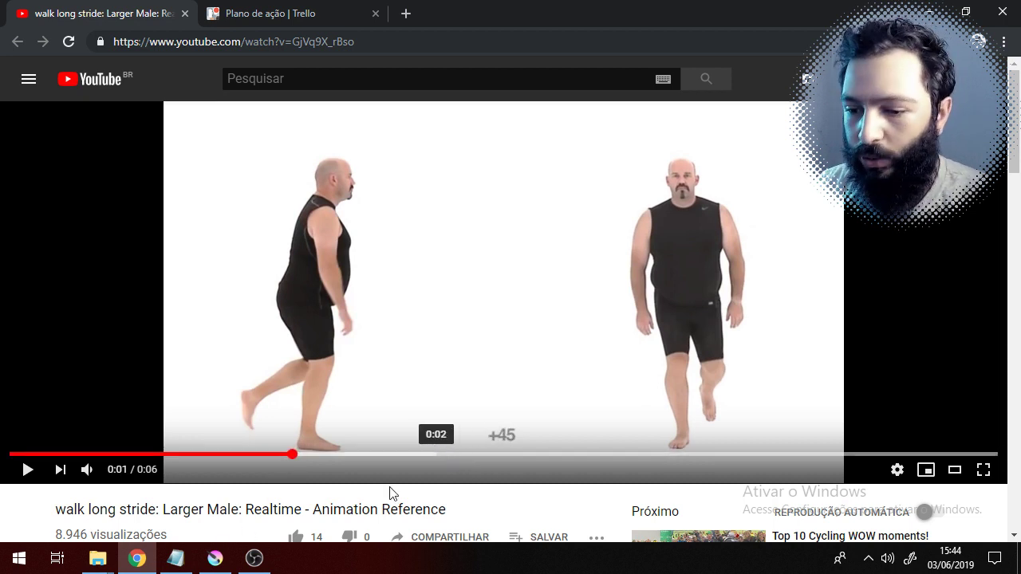
pyautogui.click(216, 559)
pyautogui.hotkey('ctrl', 'v')
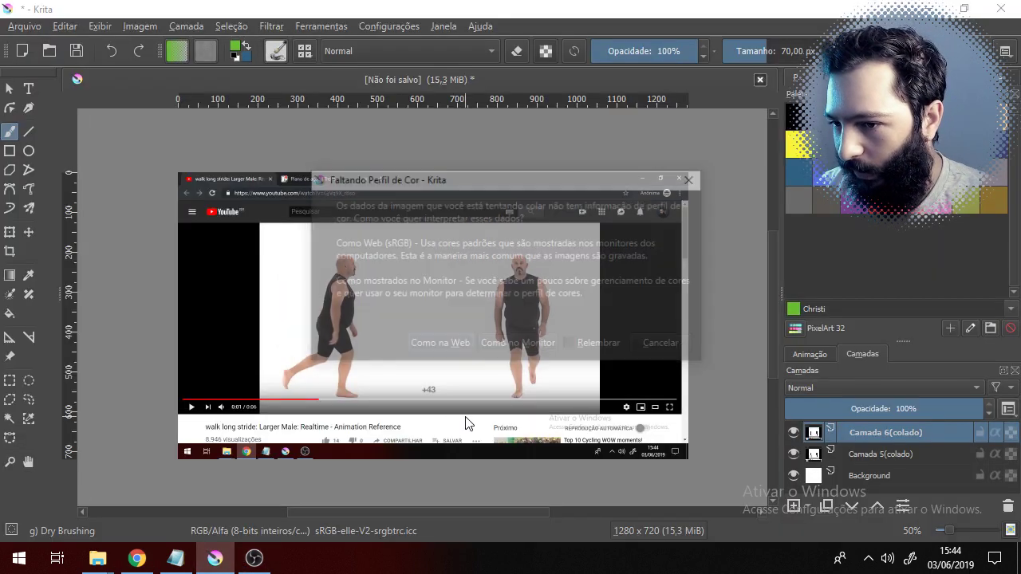
pyautogui.click(463, 408)
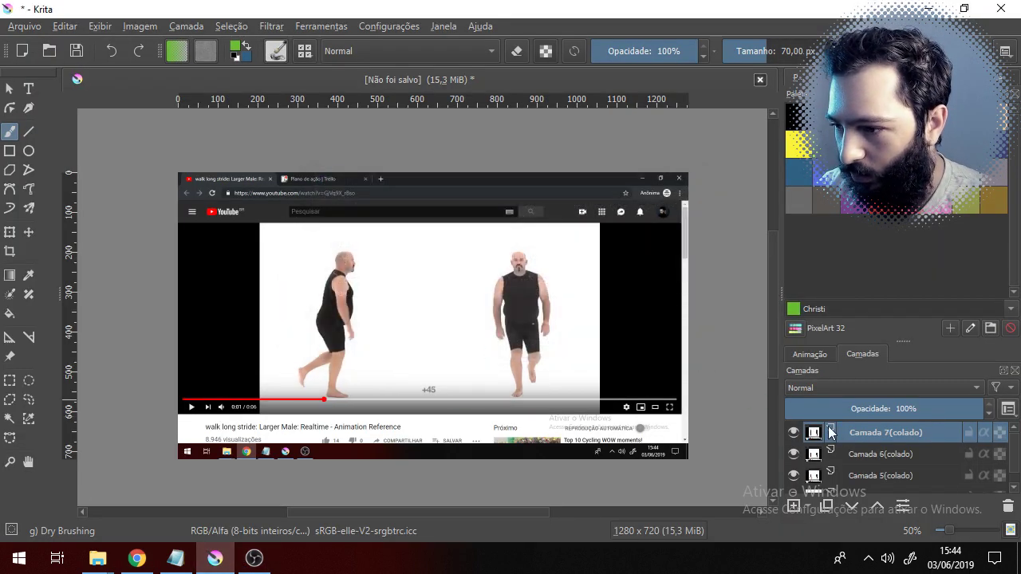
pyautogui.click(793, 433)
pyautogui.click(791, 435)
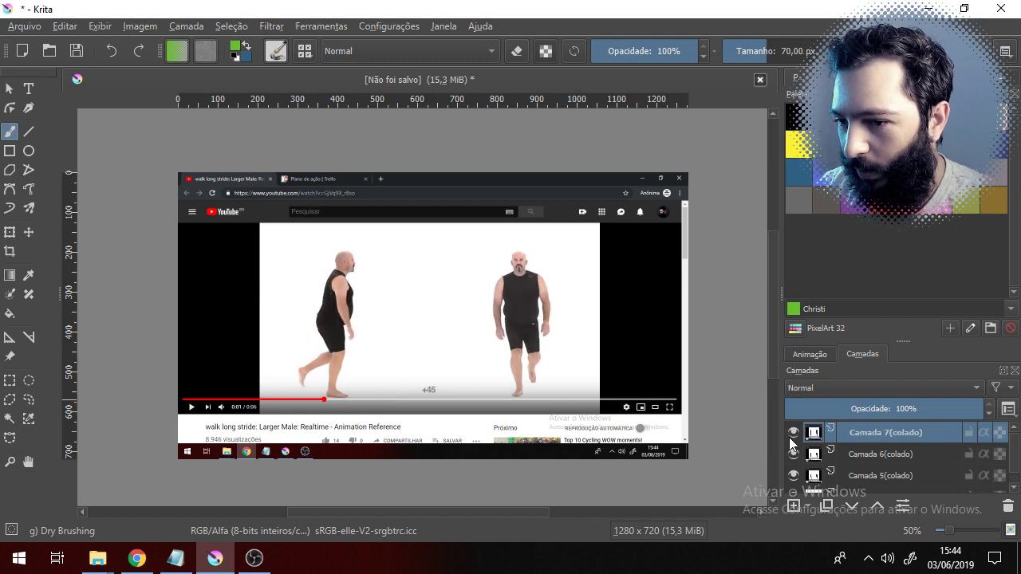
# - Advance the Chrome reference video to frame +48, capture it and paste it into Krita as another layer
pyautogui.click(137, 558)
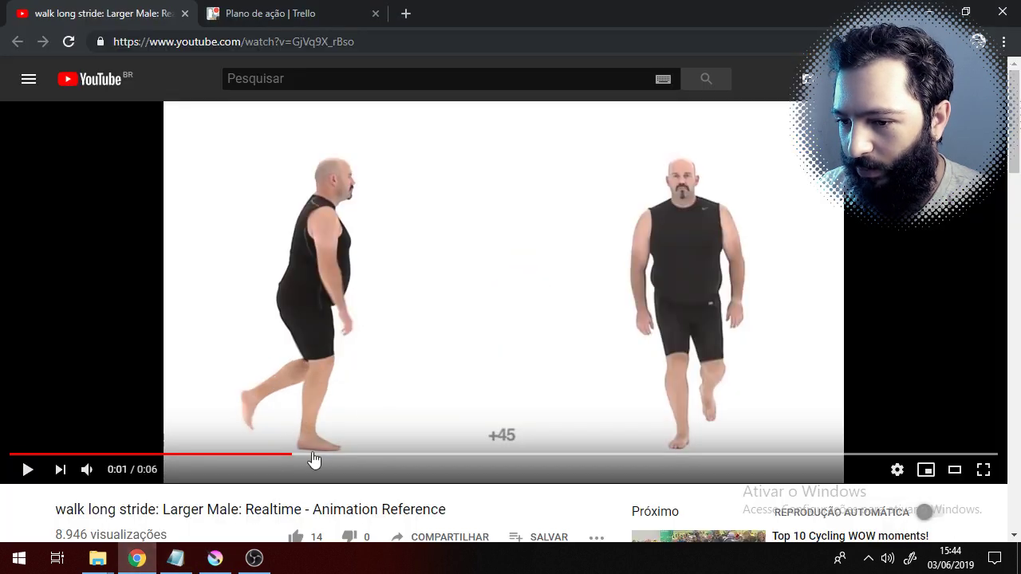
pyautogui.moveTo(289, 460); pyautogui.dragTo(306, 463)
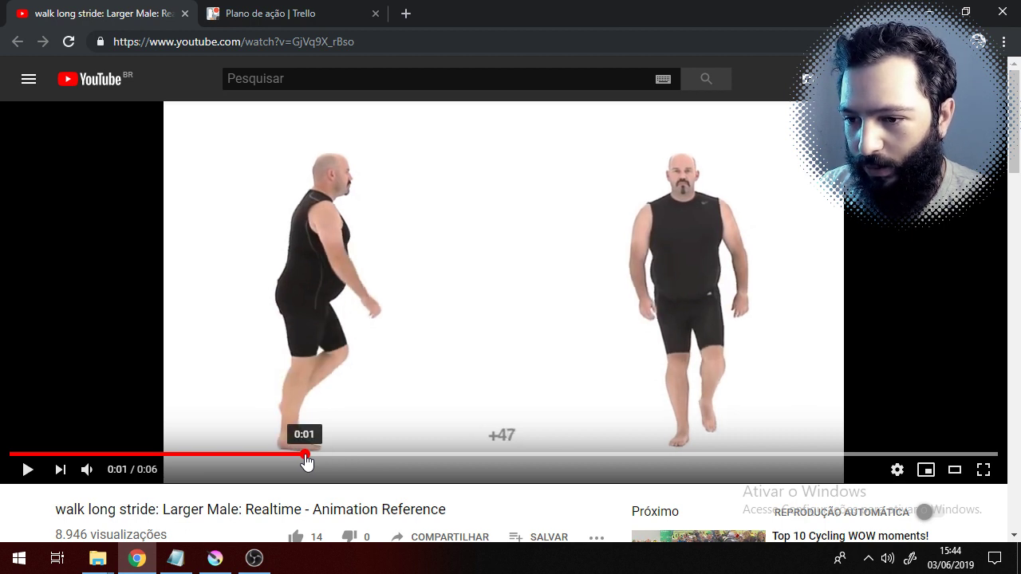
pyautogui.moveTo(307, 461); pyautogui.dragTo(311, 463)
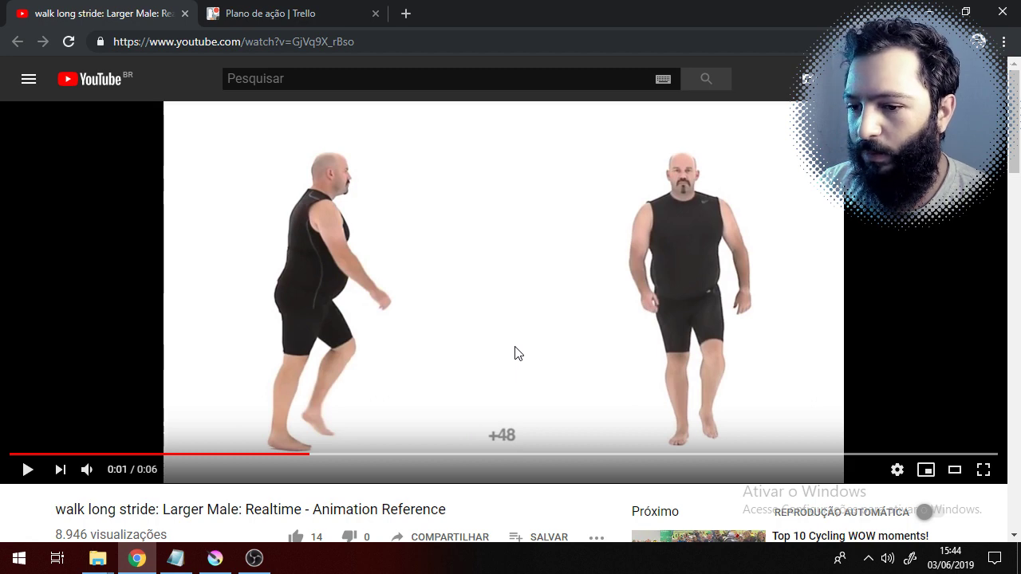
pyautogui.click(215, 558)
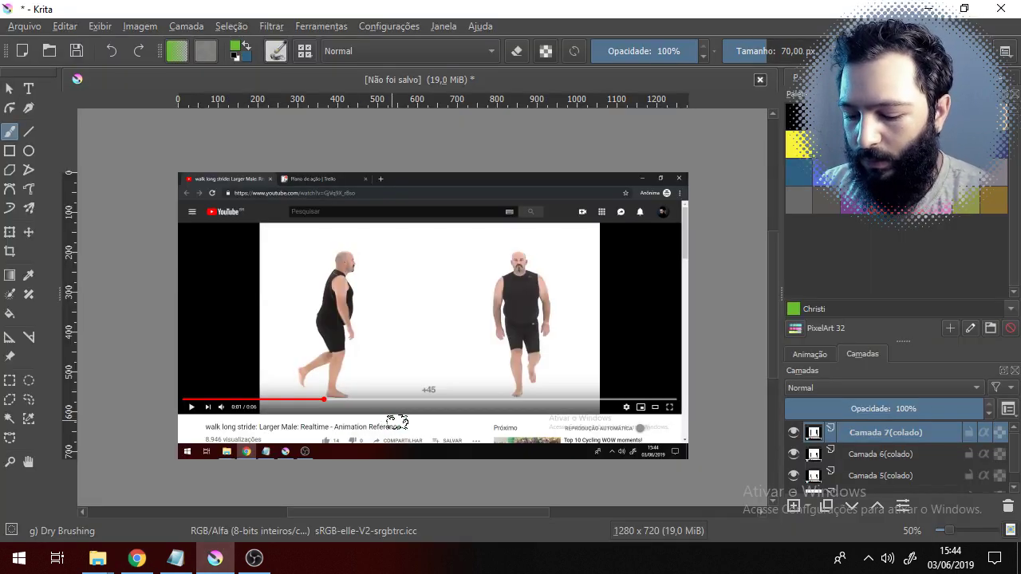
pyautogui.hotkey('ctrl', 'v')
pyautogui.click(515, 348)
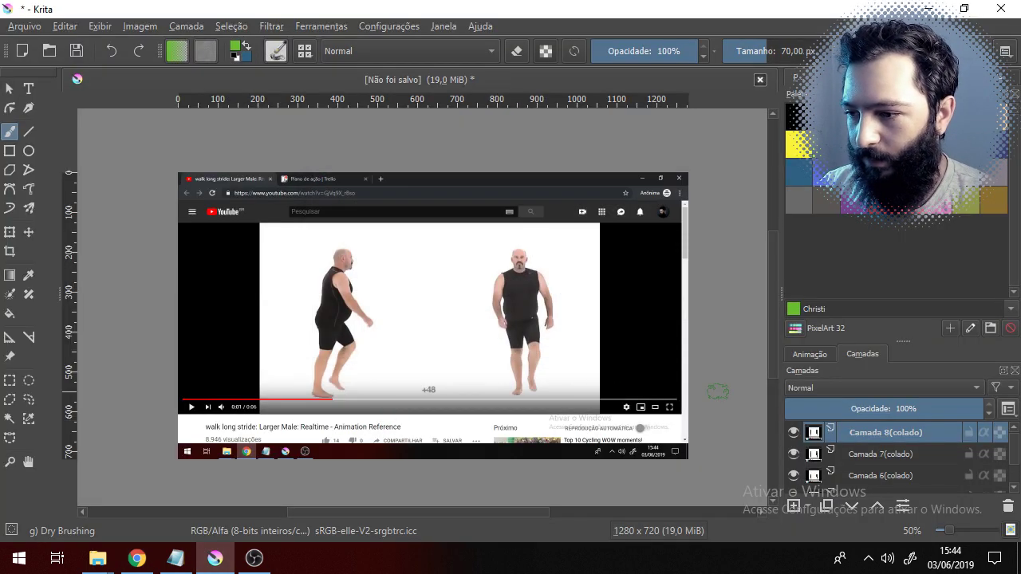
# - Toggle the visibility of the three topmost pasted layers to compare the successive walk poses
pyautogui.click(793, 432)
pyautogui.click(792, 454)
pyautogui.click(791, 475)
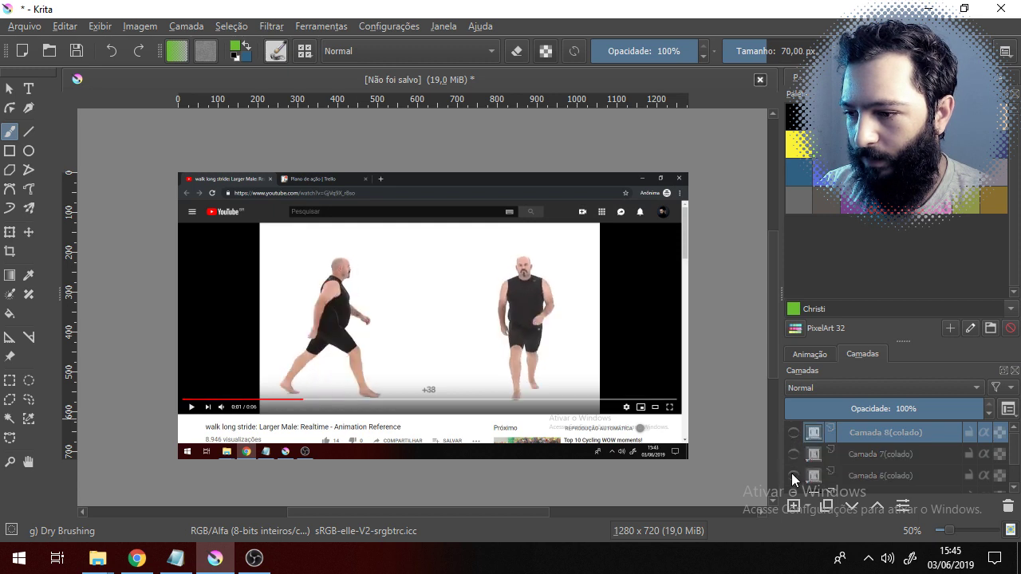
pyautogui.click(791, 475)
pyautogui.click(792, 456)
pyautogui.click(793, 433)
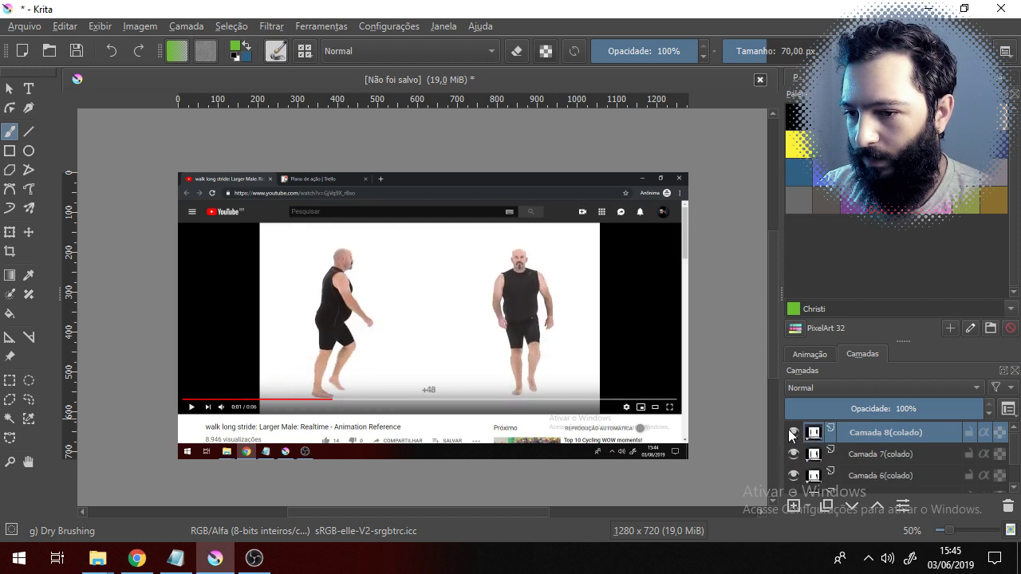
pyautogui.click(792, 453)
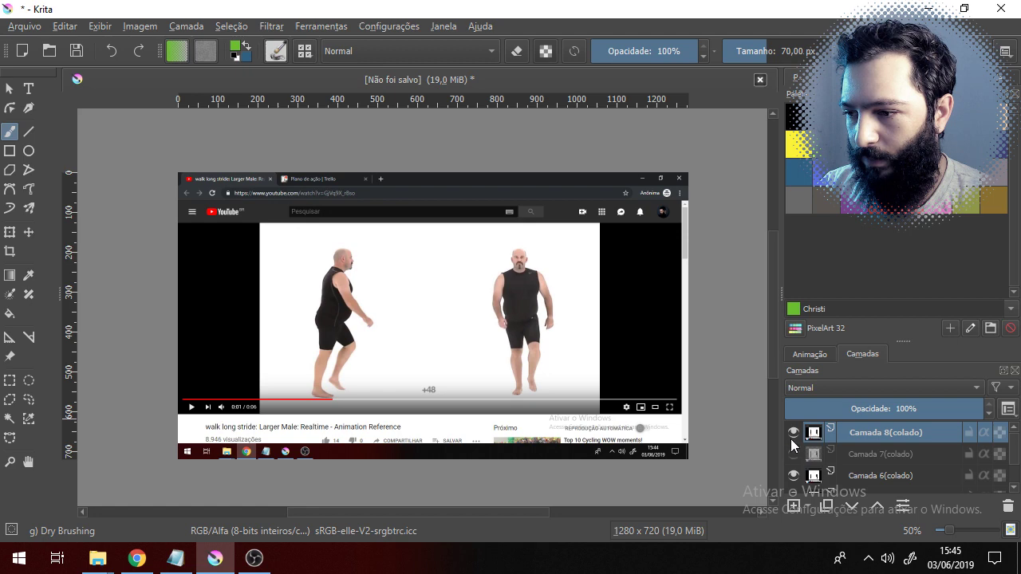
pyautogui.click(791, 452)
pyautogui.click(792, 434)
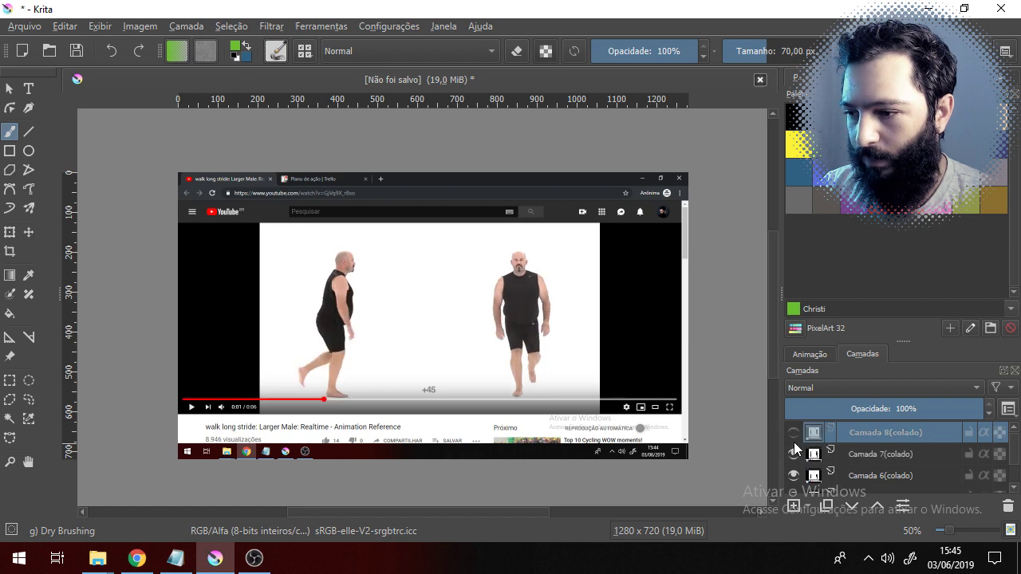
pyautogui.click(792, 432)
# - Switch to Chrome and scrub the reference video between frames +47 and +51 to examine the walk poses
pyautogui.click(137, 558)
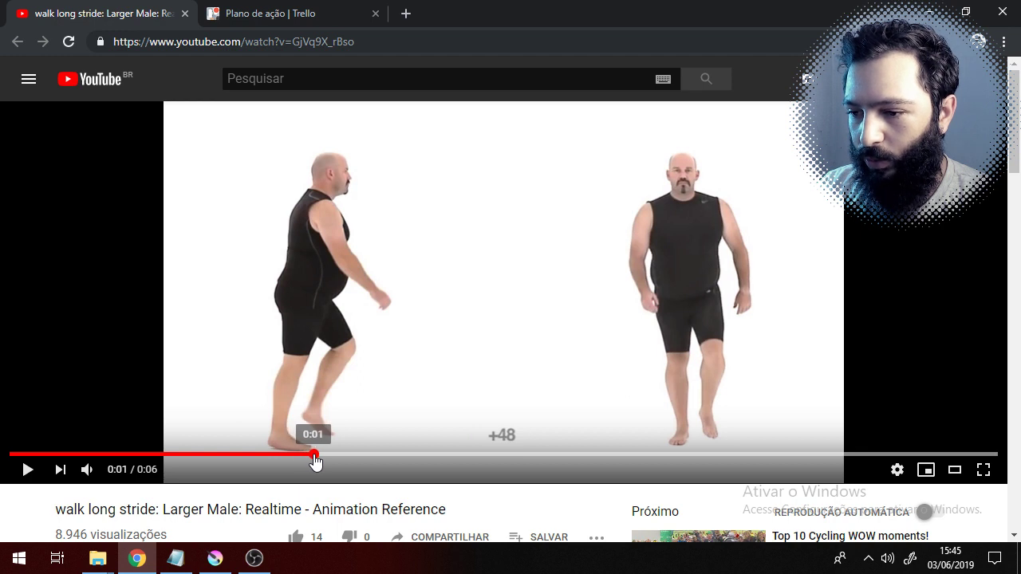
pyautogui.click(324, 462)
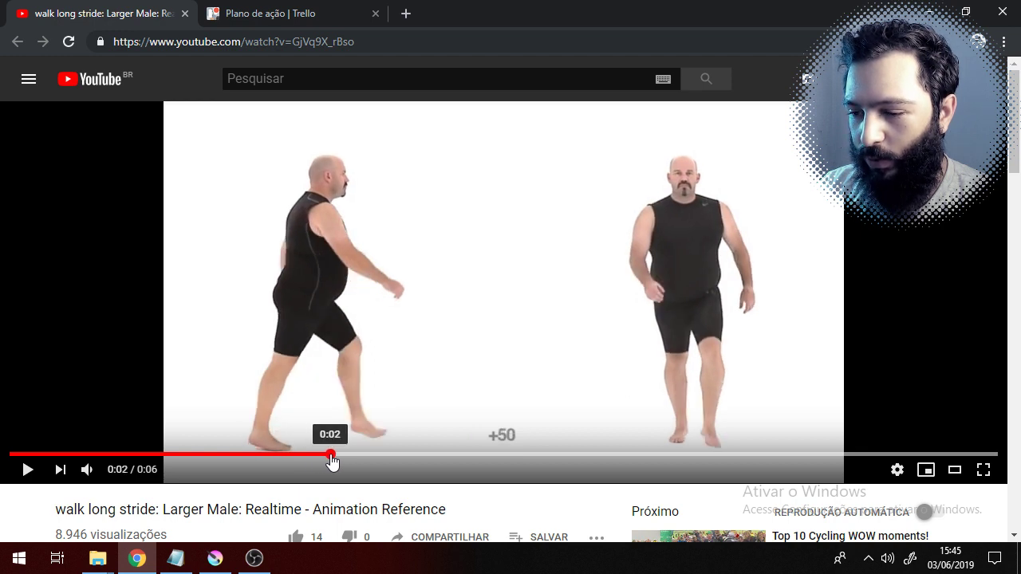
pyautogui.click(332, 462)
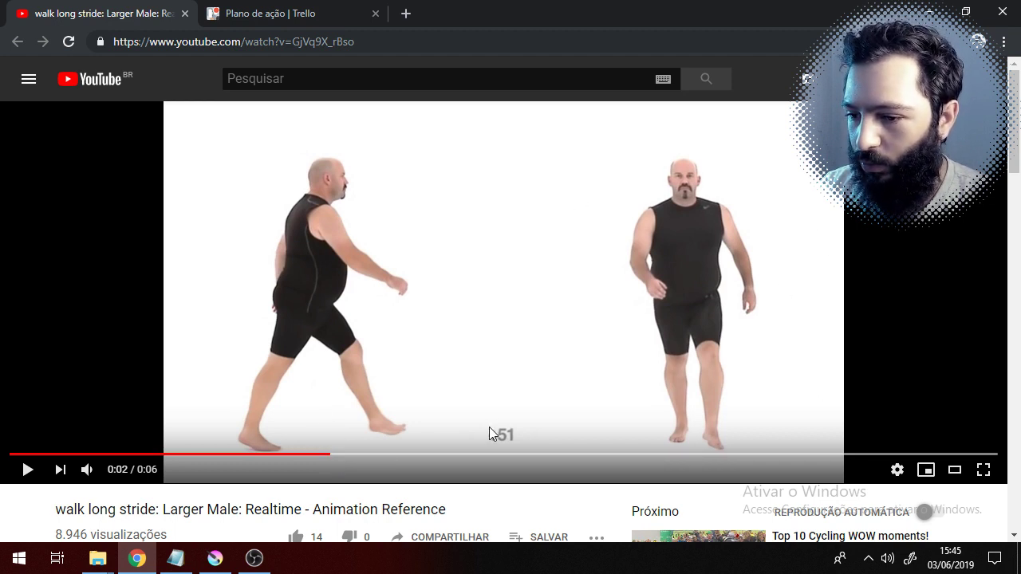
pyautogui.click(323, 460)
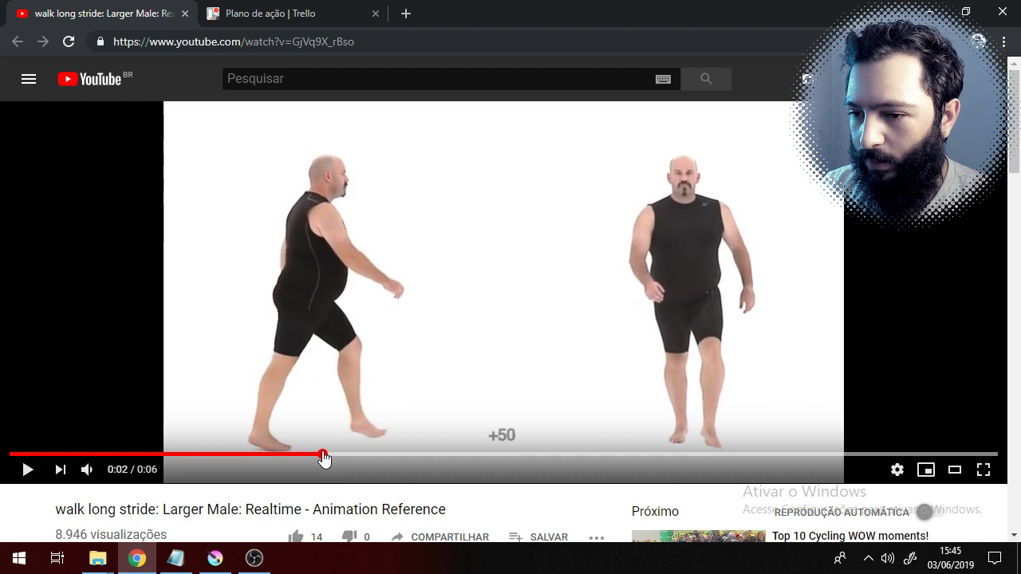
pyautogui.click(331, 458)
pyautogui.click(319, 459)
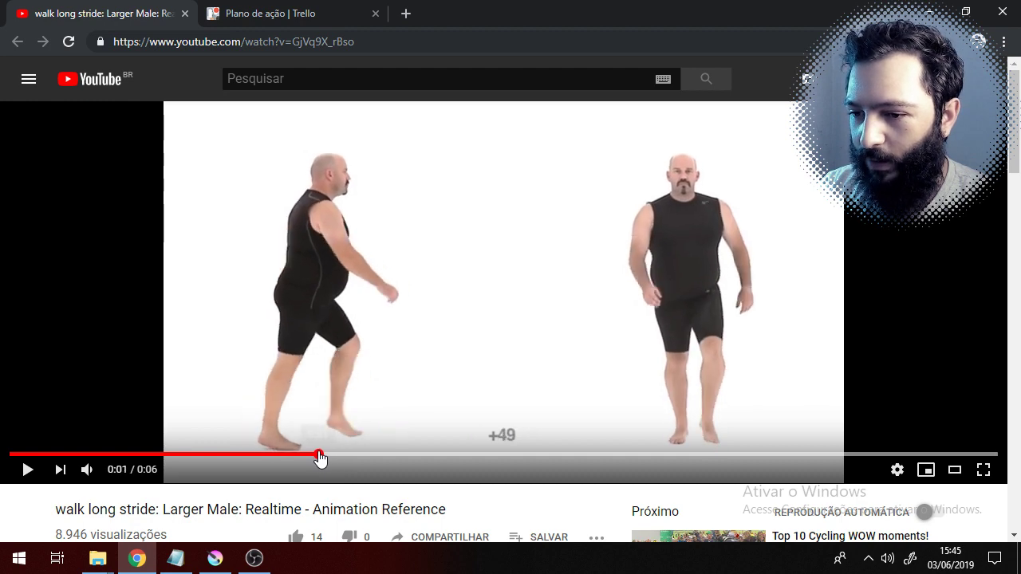
pyautogui.click(314, 458)
pyautogui.click(307, 457)
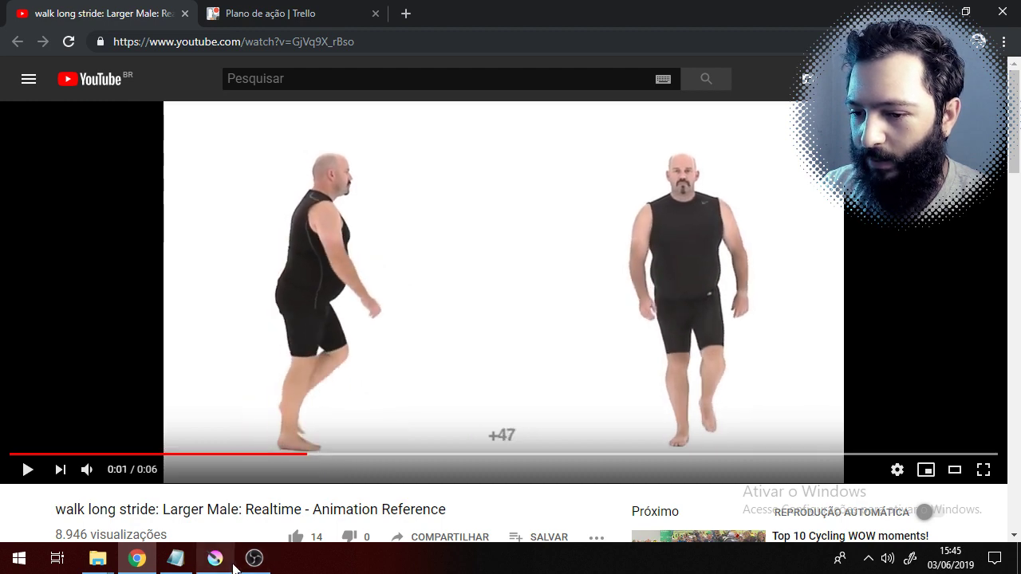
# - Toggle the visibility of Camada 8, Camada 7 and Camada 6 in Krita to compare their poses, leaving all three shown
pyautogui.click(234, 566)
pyautogui.click(795, 432)
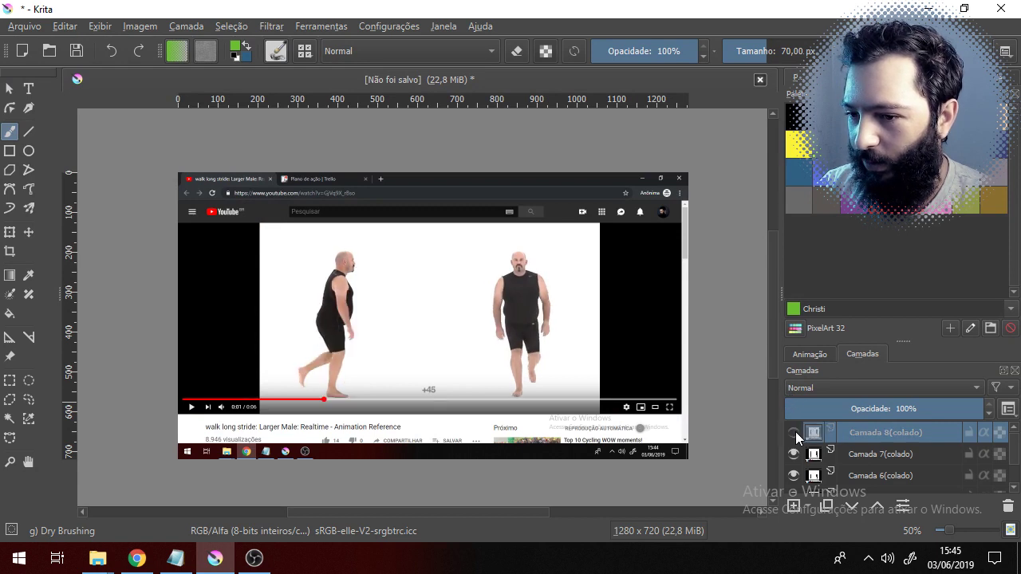
pyautogui.click(795, 432)
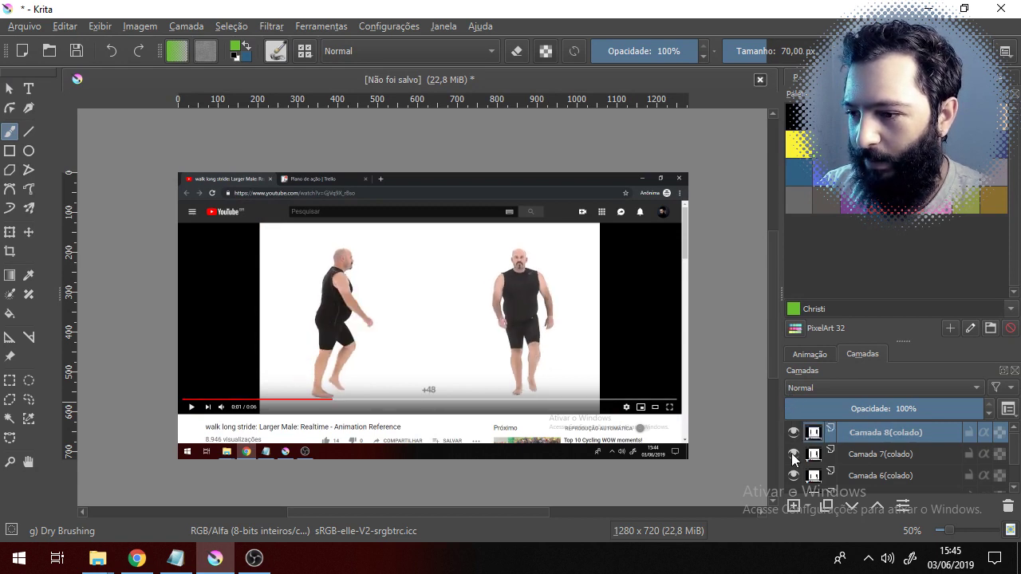
pyautogui.click(793, 432)
pyautogui.click(794, 453)
pyautogui.click(794, 475)
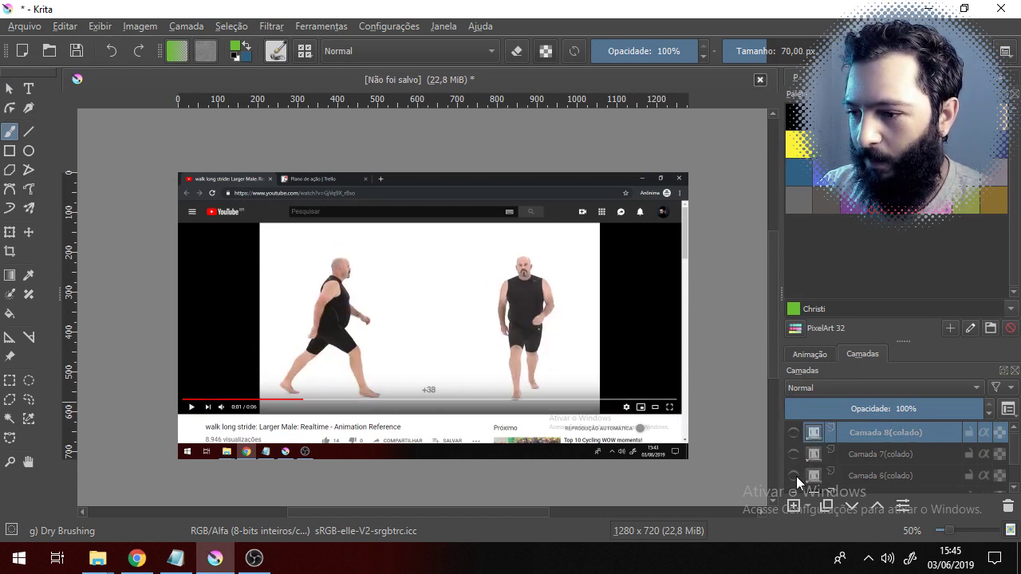
pyautogui.click(794, 475)
pyautogui.click(794, 455)
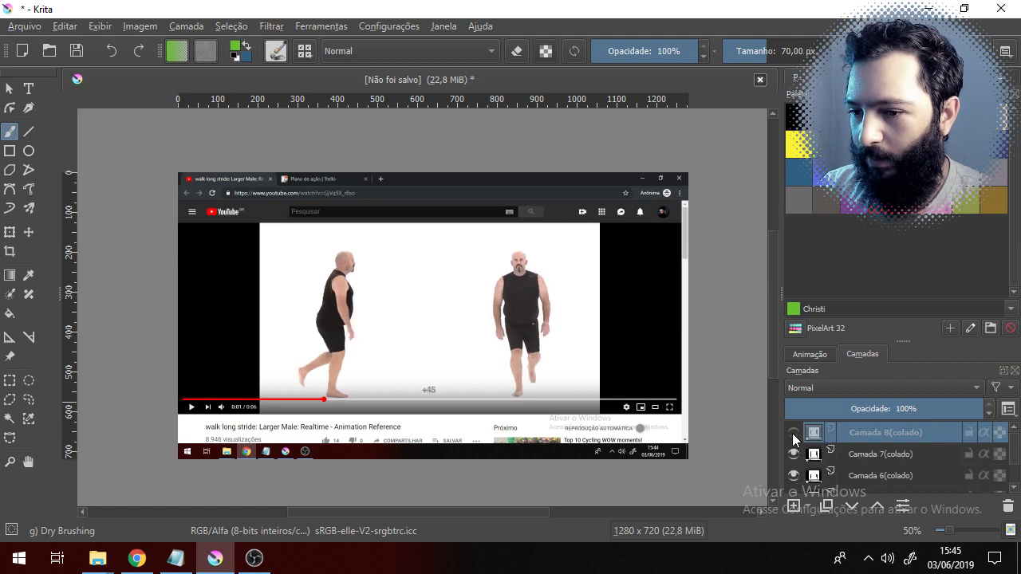
pyautogui.click(794, 454)
pyautogui.click(793, 454)
pyautogui.click(793, 432)
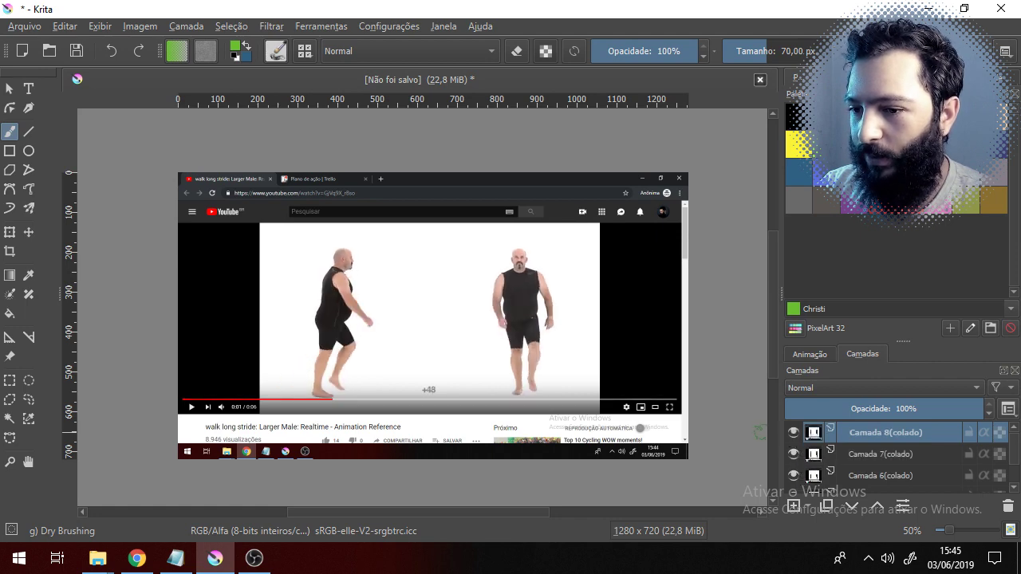
# - Advance the Chrome reference video to frame +50, capture it and paste it into Krita with colours interpreted as on the monitor
pyautogui.click(137, 558)
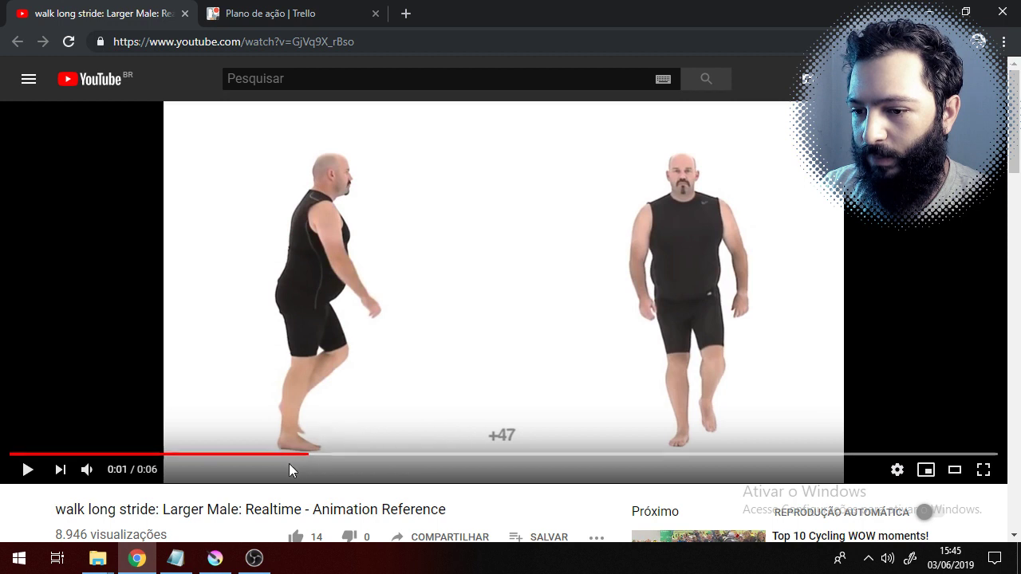
pyautogui.click(310, 457)
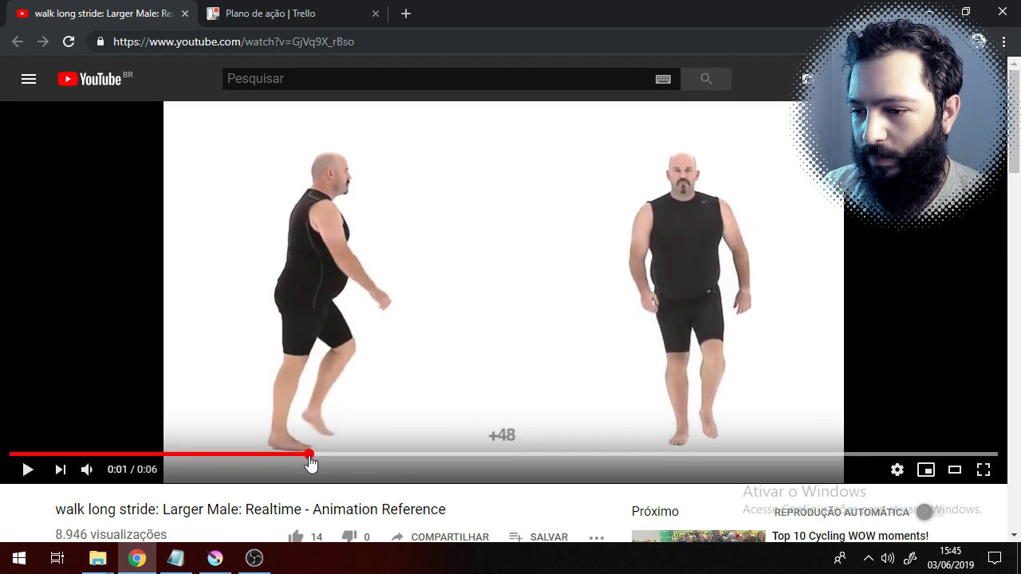
pyautogui.click(313, 458)
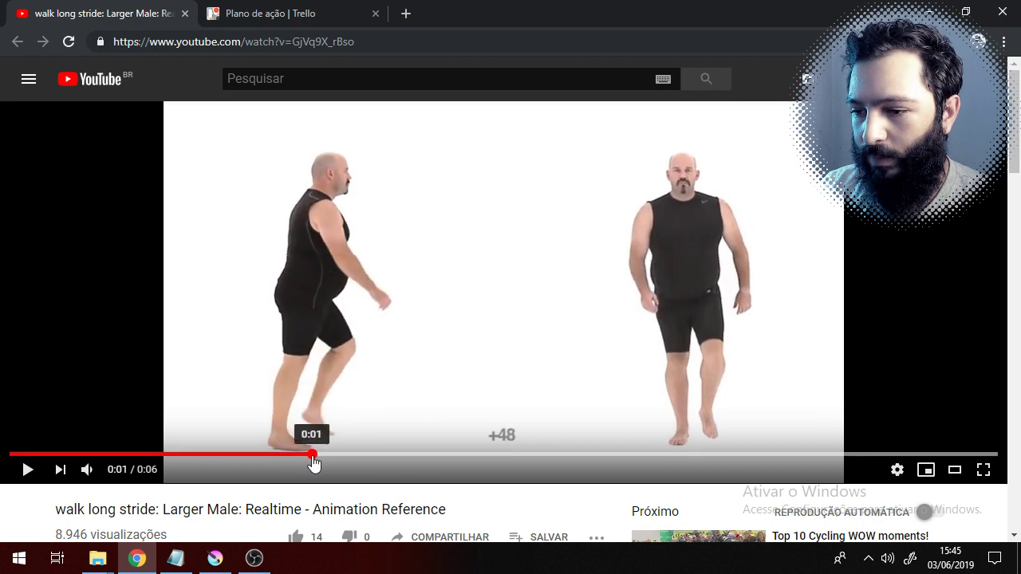
pyautogui.click(315, 457)
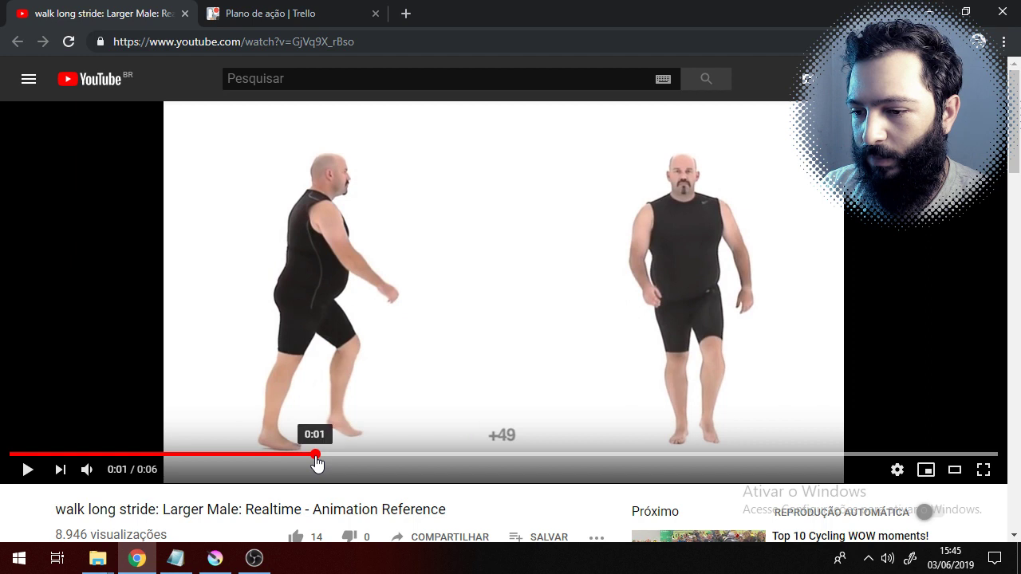
pyautogui.click(319, 457)
pyautogui.click(324, 457)
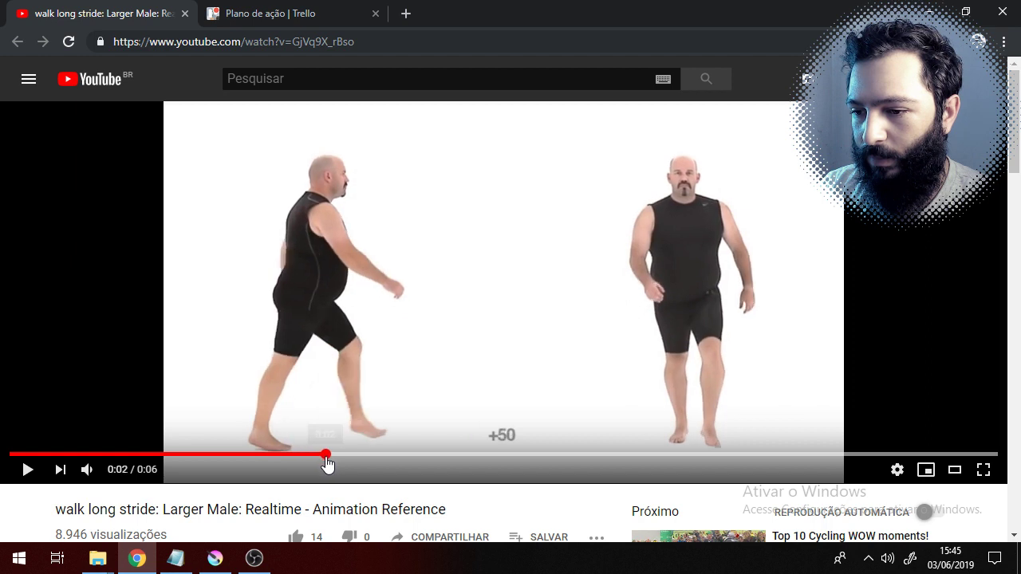
pyautogui.click(331, 458)
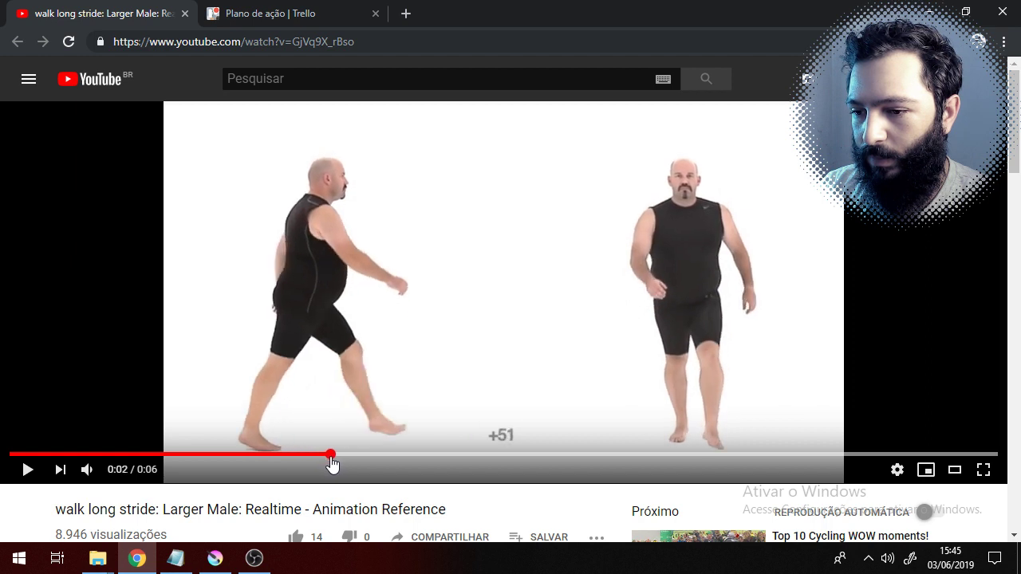
pyautogui.click(326, 458)
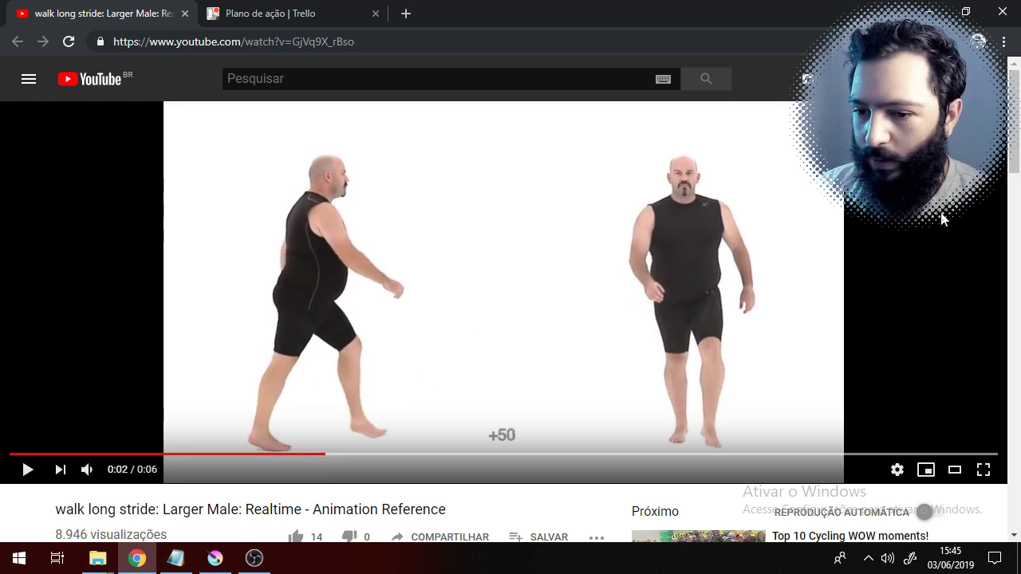
pyautogui.click(215, 559)
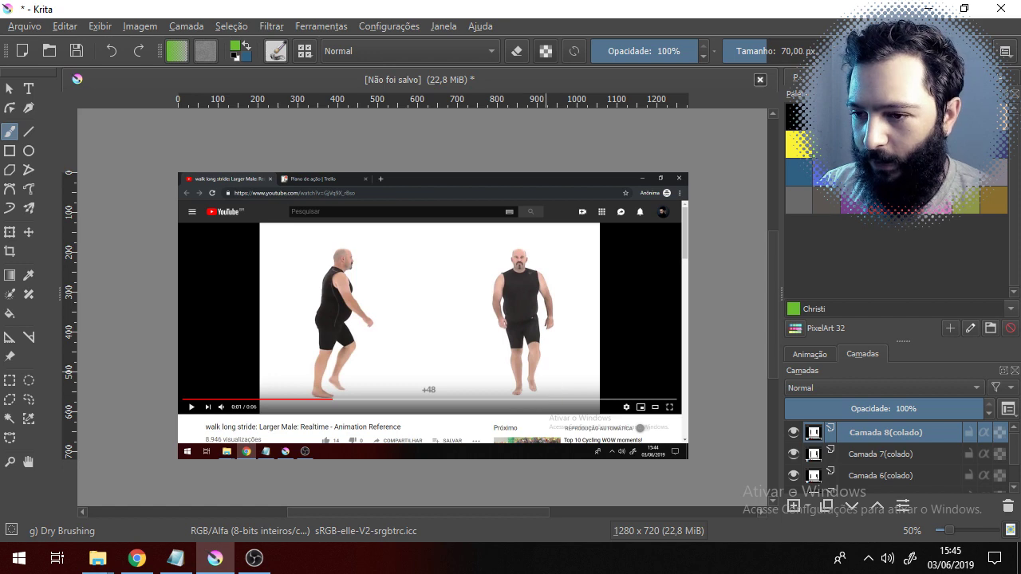
pyautogui.hotkey('ctrl', 'v')
pyautogui.click(520, 346)
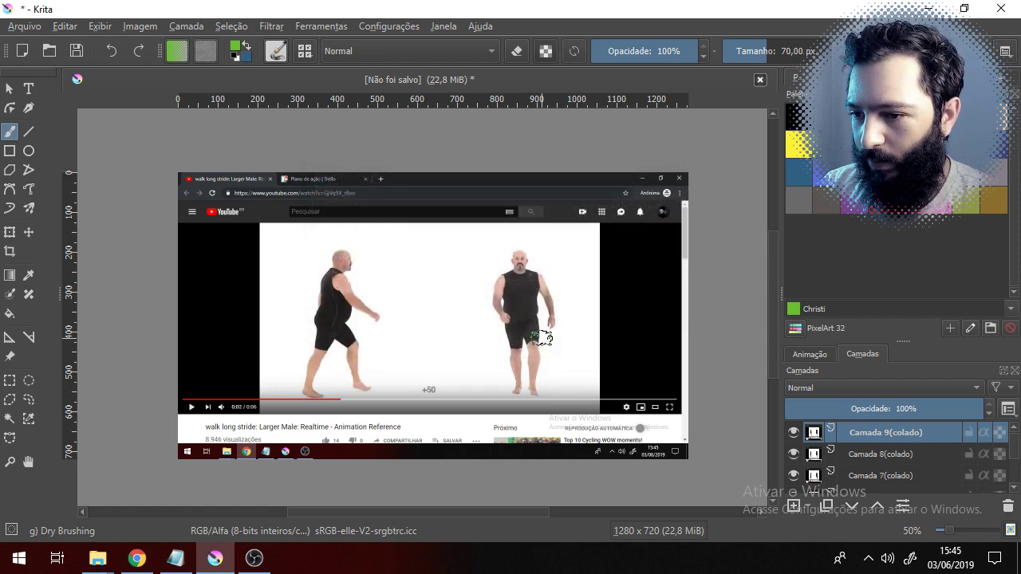
# - Capture frame +53 of the Chrome video and paste it as a new Krita layer with the monitor's colour interpretation
pyautogui.click(137, 558)
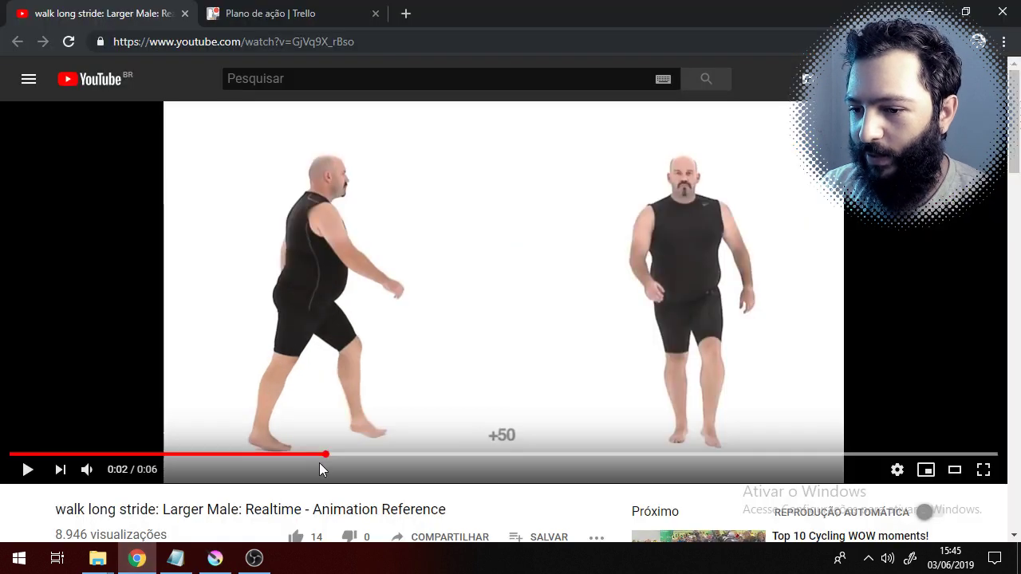
pyautogui.moveTo(327, 461); pyautogui.dragTo(341, 462)
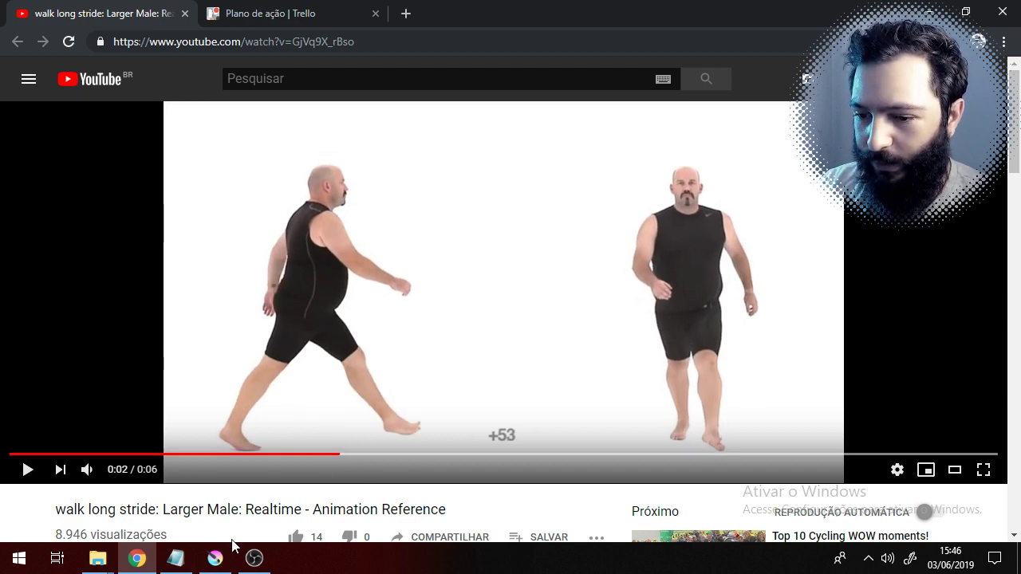
pyautogui.click(215, 558)
pyautogui.hotkey('ctrl', 'v')
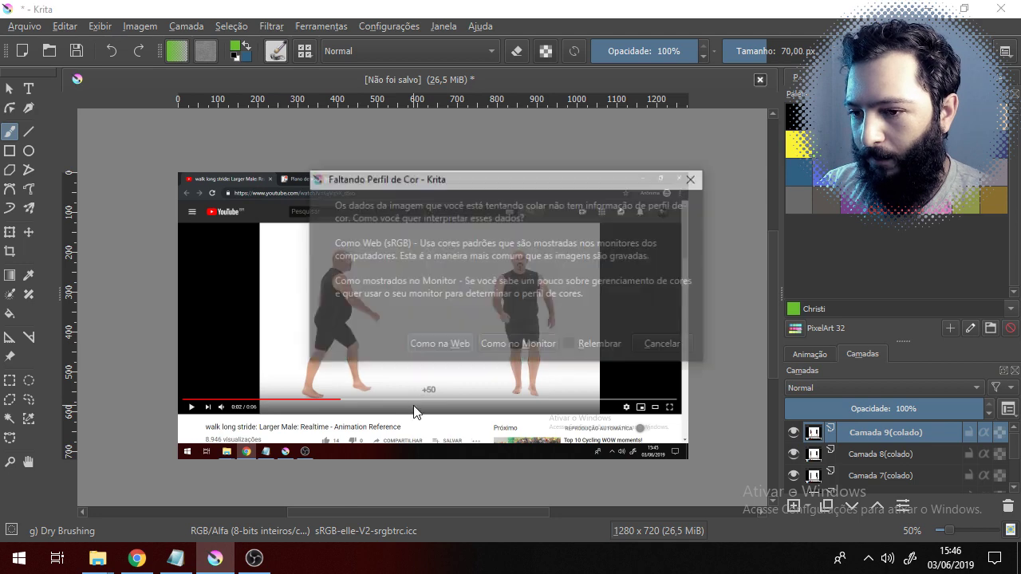
pyautogui.click(481, 347)
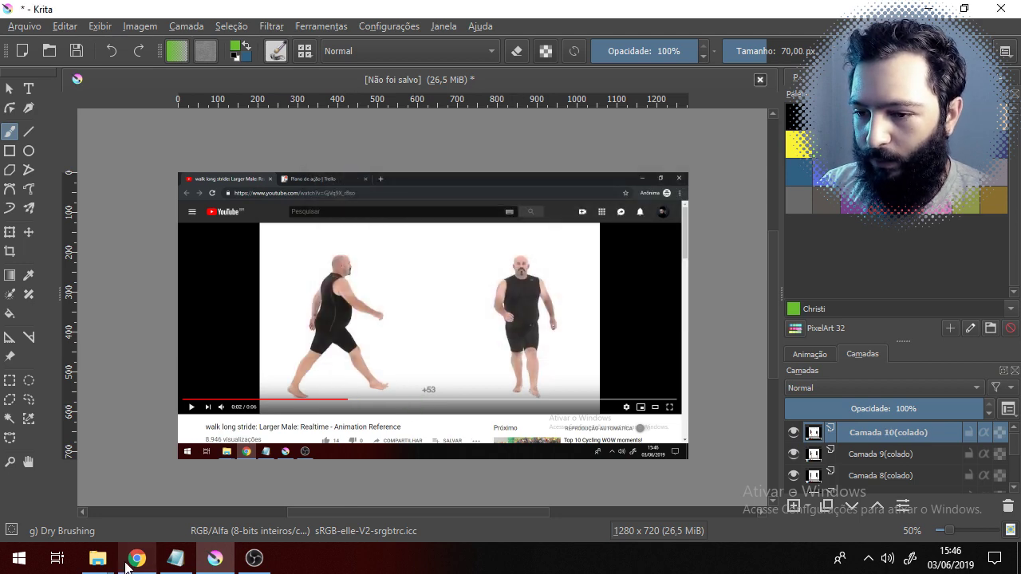
# - Move the Chrome video to frame +56, capture it and paste it as a new Krita layer using monitor colours
pyautogui.click(132, 560)
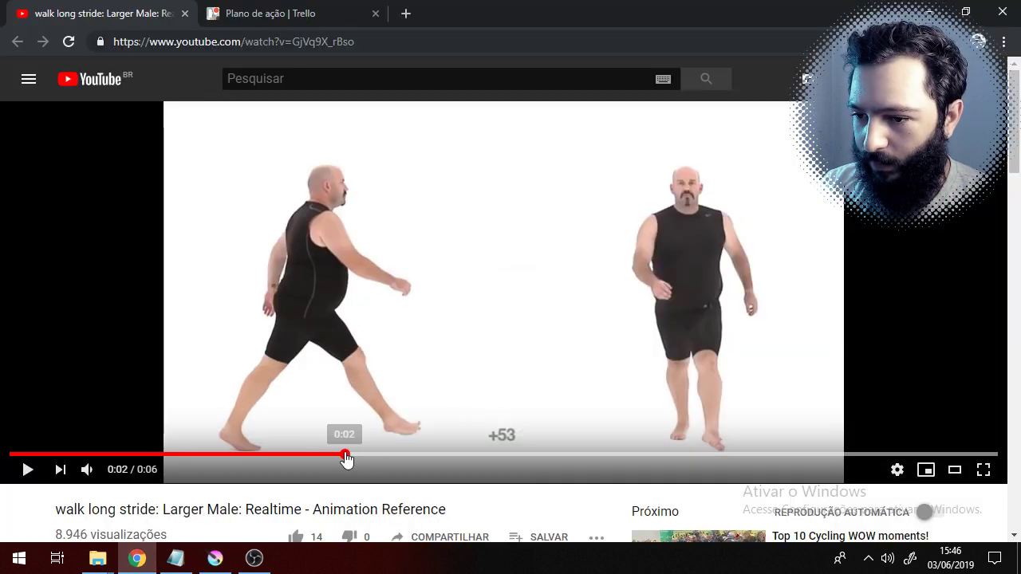
pyautogui.moveTo(345, 459); pyautogui.dragTo(360, 460)
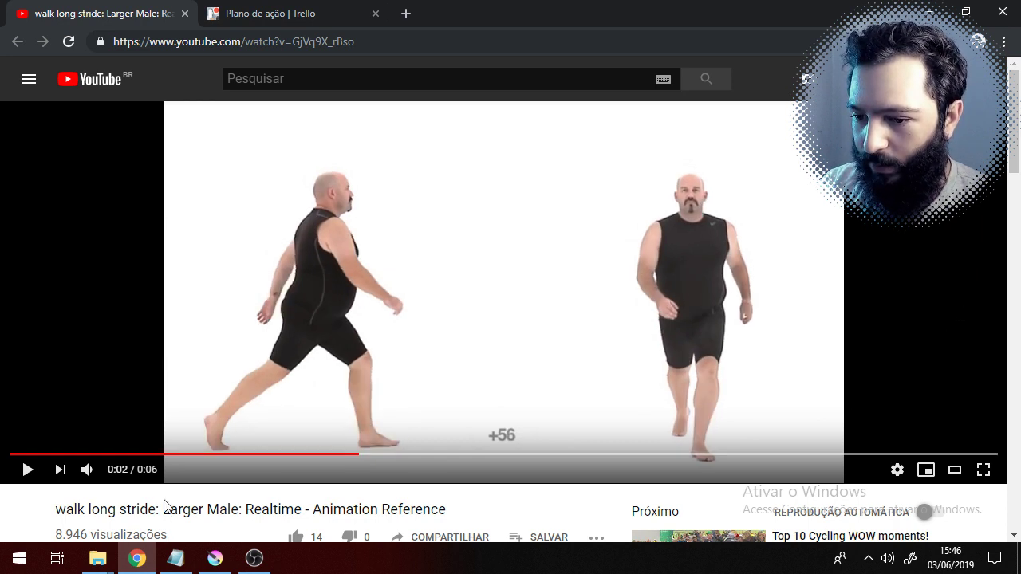
pyautogui.click(215, 558)
pyautogui.hotkey('ctrl', 'v')
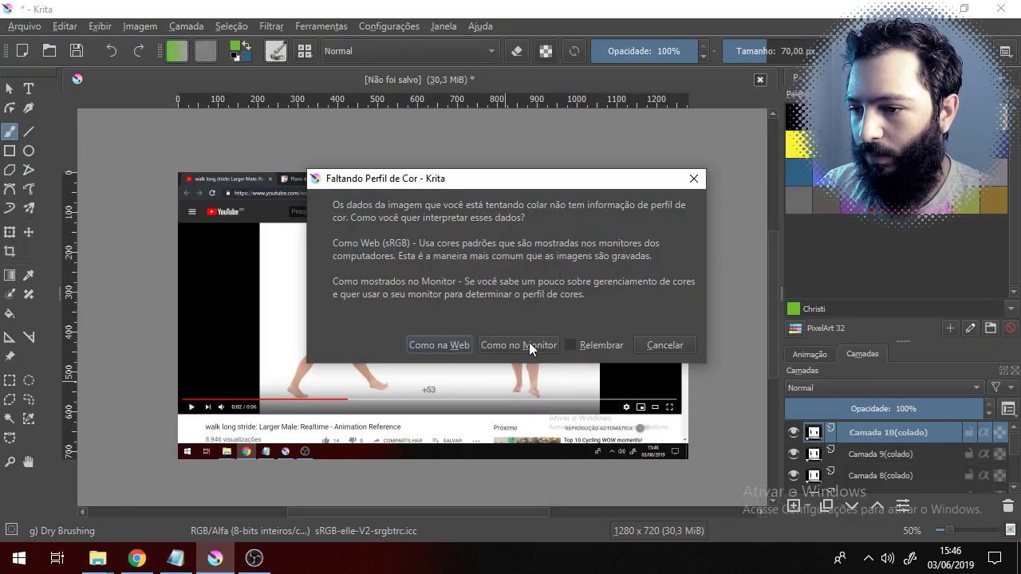
pyautogui.click(523, 347)
# - Find frame +58 in the Chrome video, capture it and paste it into Krita as another layer using monitor colours
pyautogui.click(147, 560)
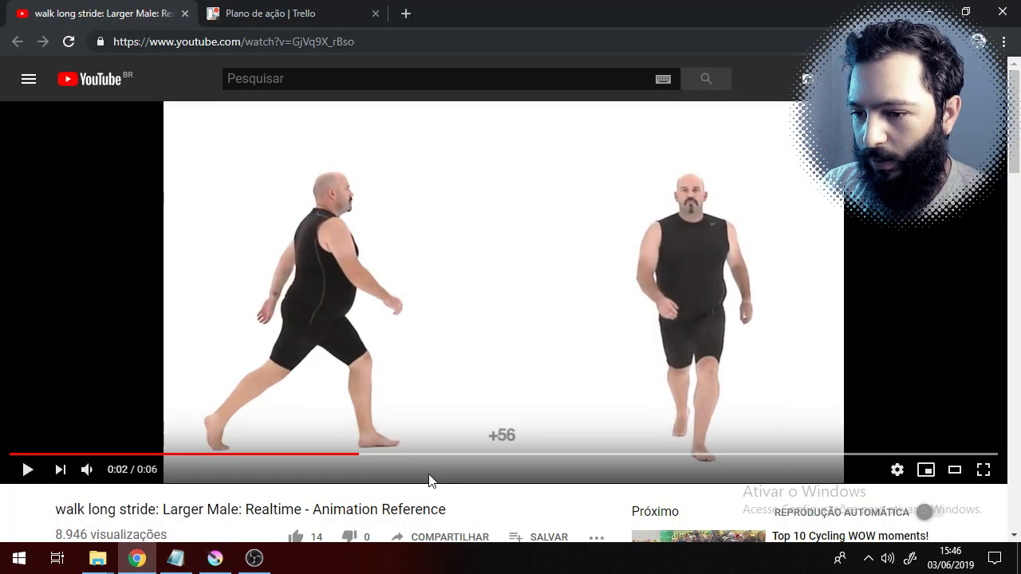
pyautogui.click(368, 460)
pyautogui.click(373, 461)
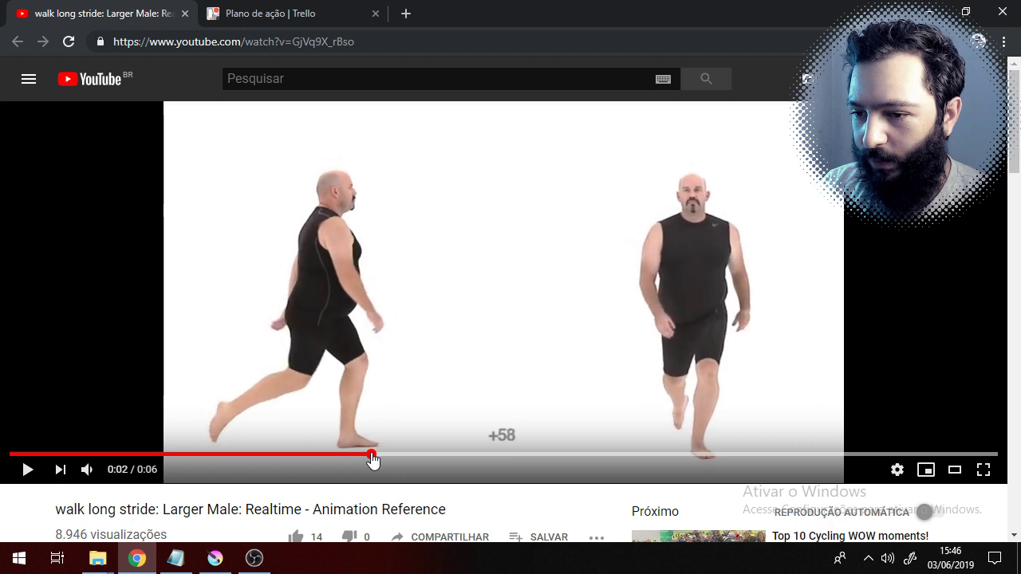
pyautogui.click(377, 460)
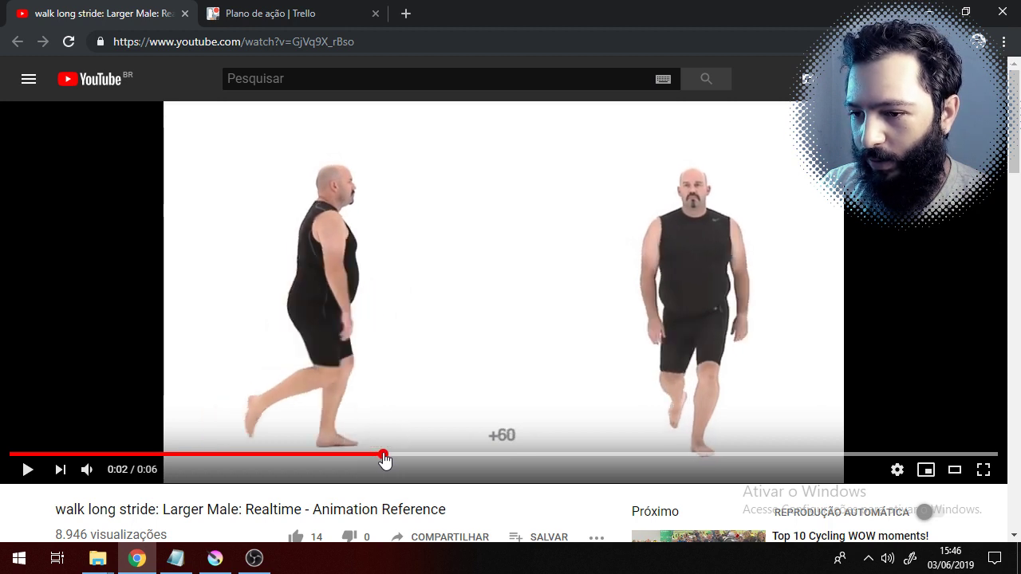
pyautogui.click(376, 460)
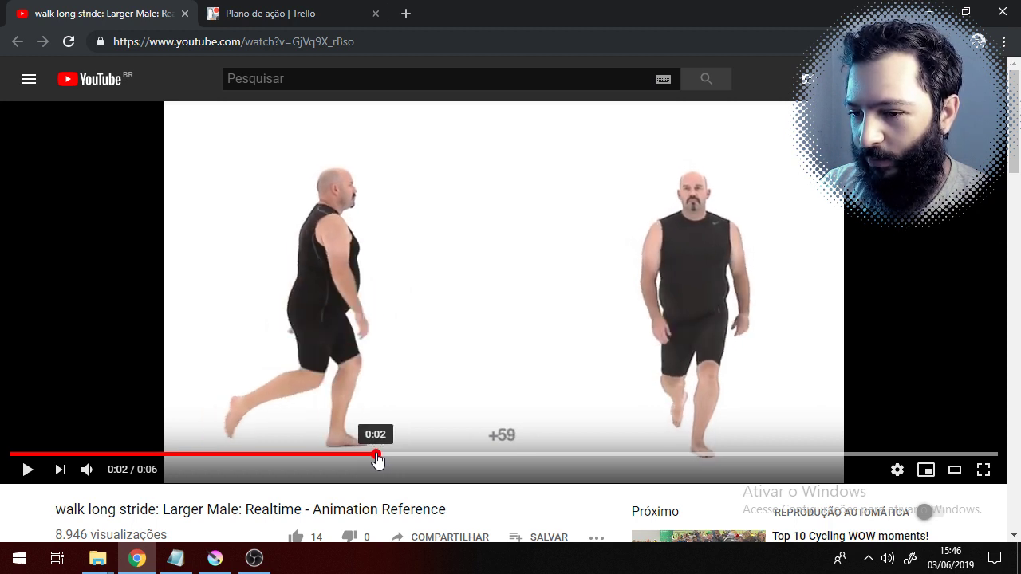
pyautogui.click(376, 460)
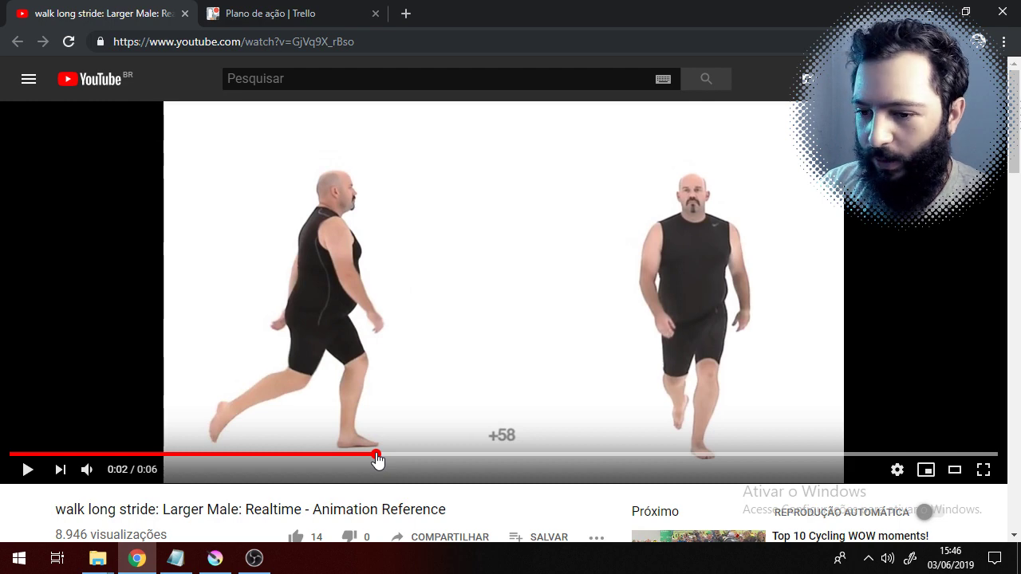
pyautogui.click(223, 564)
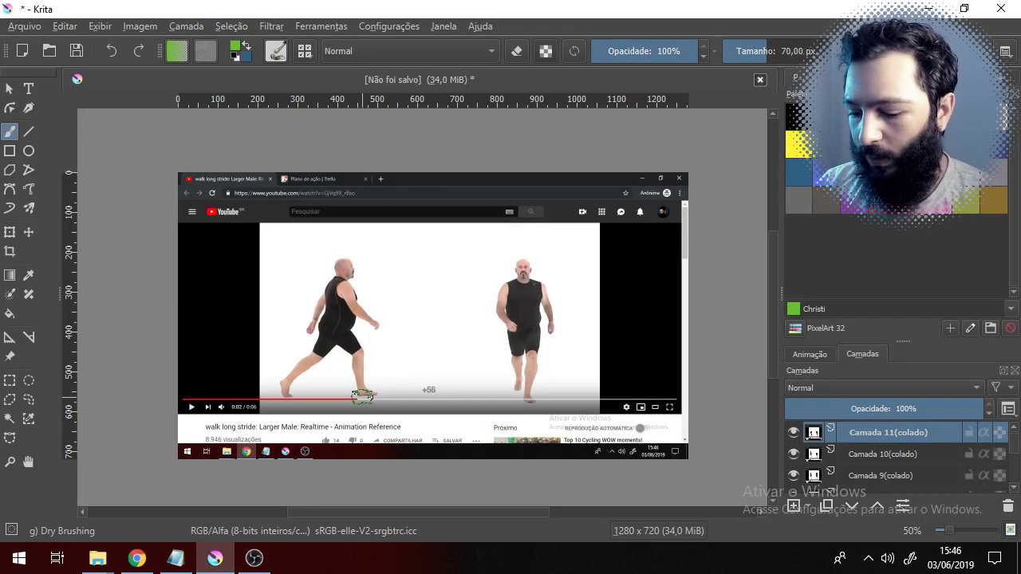
pyautogui.hotkey('ctrl', 'v')
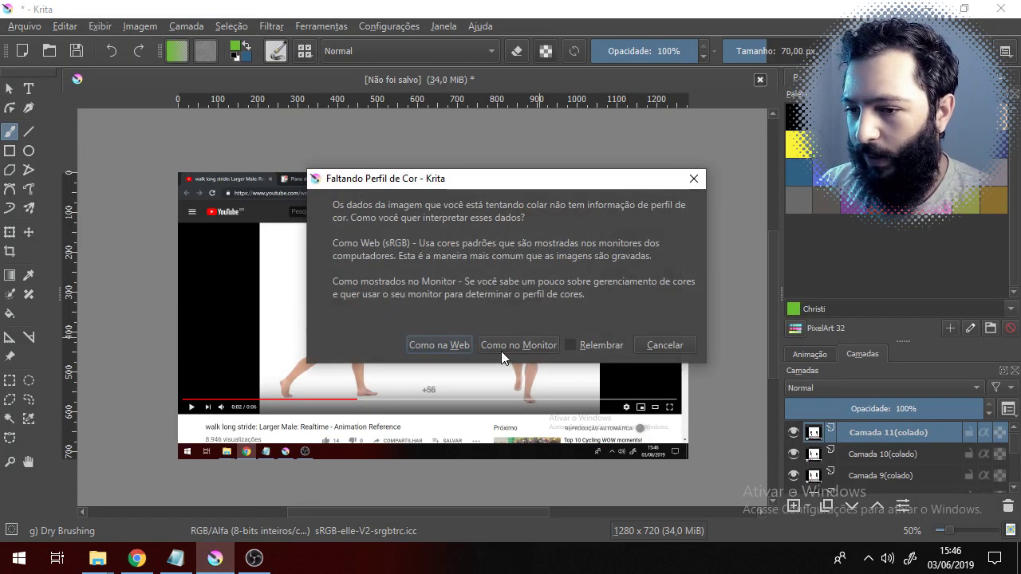
pyautogui.click(501, 351)
# - Find frame +60 in the Chrome video, capture it and paste it as a new Krita layer using monitor colours
pyautogui.click(138, 559)
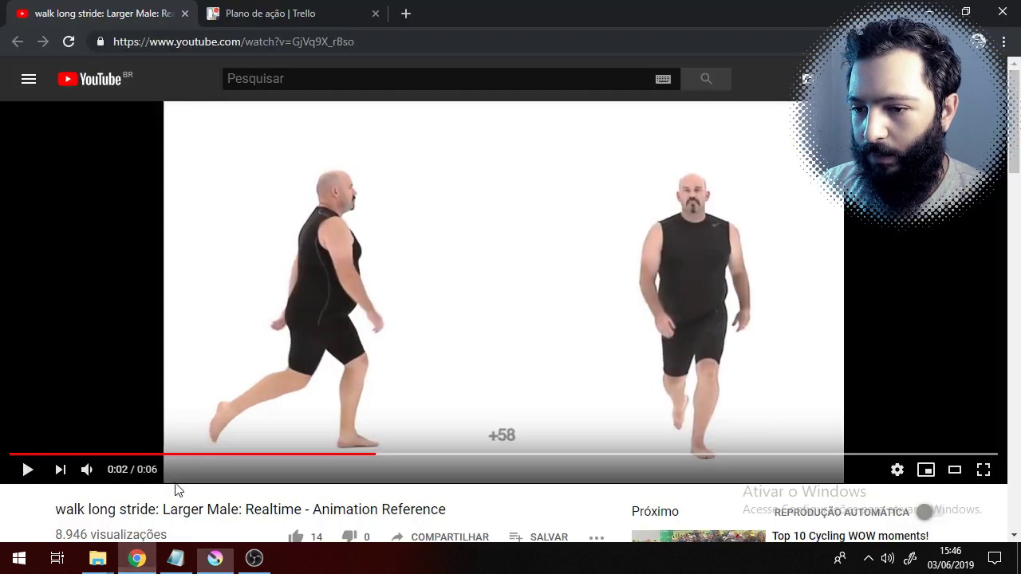
pyautogui.click(382, 458)
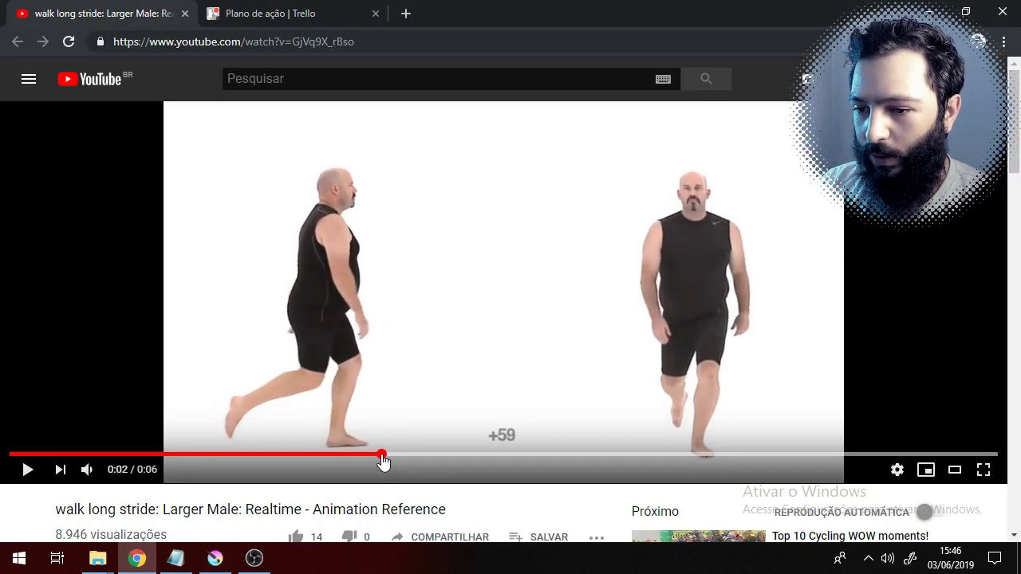
pyautogui.click(391, 459)
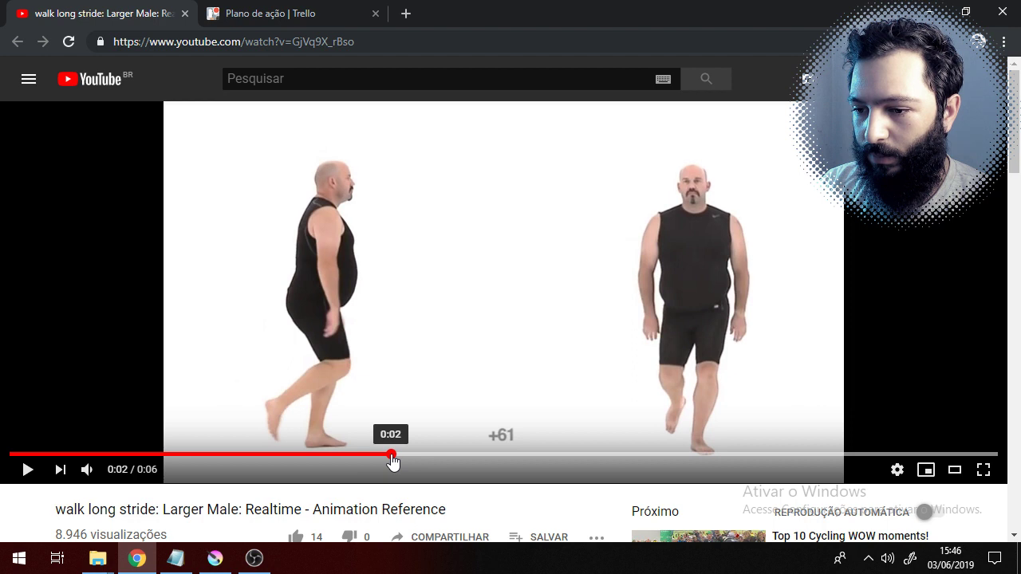
pyautogui.click(390, 461)
pyautogui.click(393, 461)
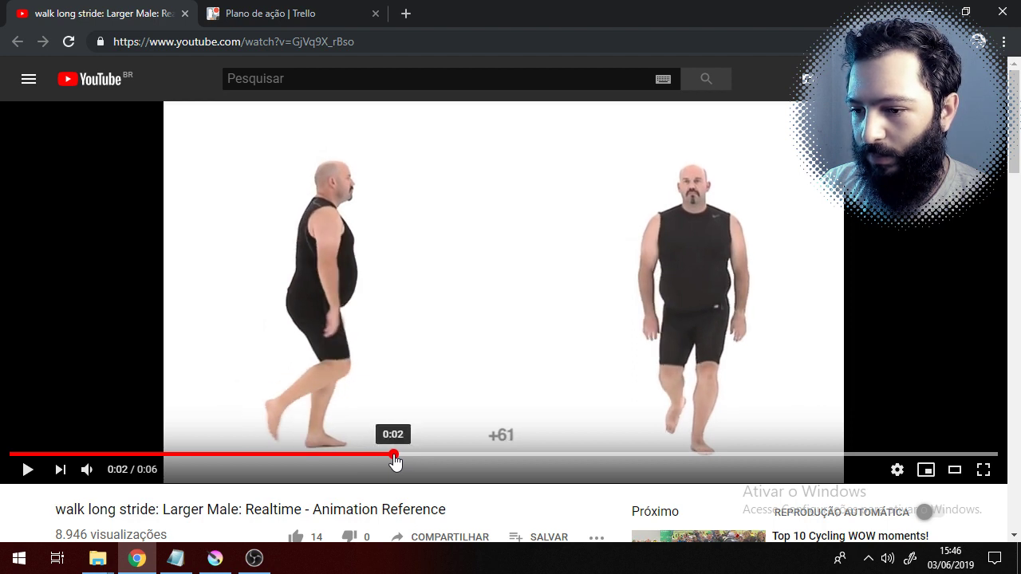
pyautogui.click(389, 463)
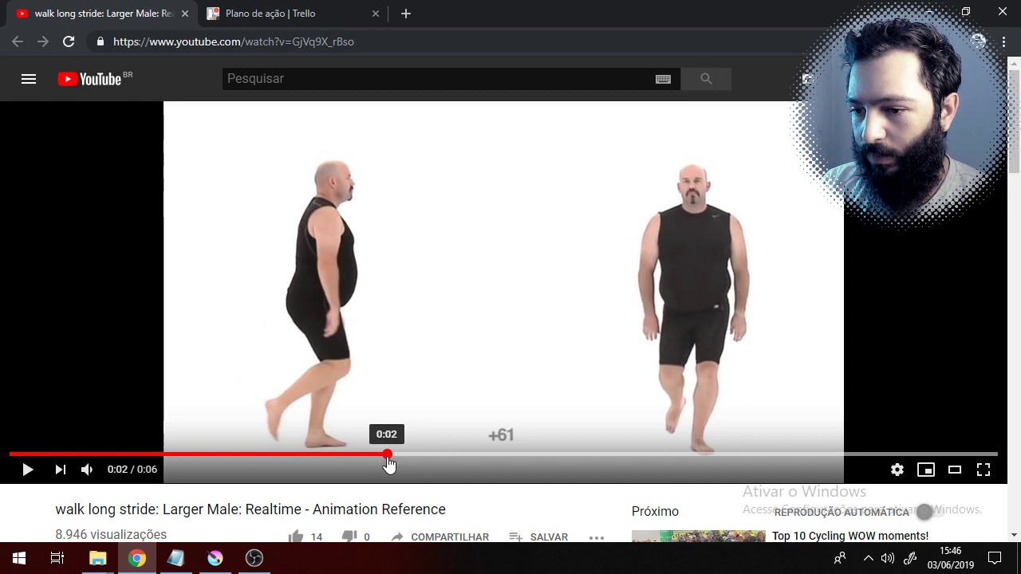
pyautogui.click(383, 462)
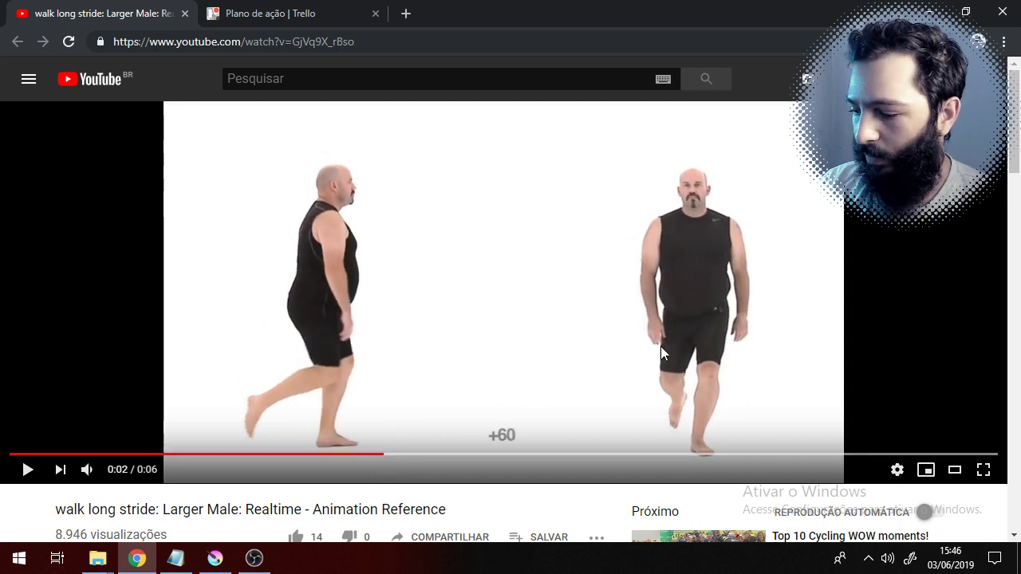
pyautogui.click(215, 558)
pyautogui.hotkey('ctrl', 'v')
pyautogui.click(465, 342)
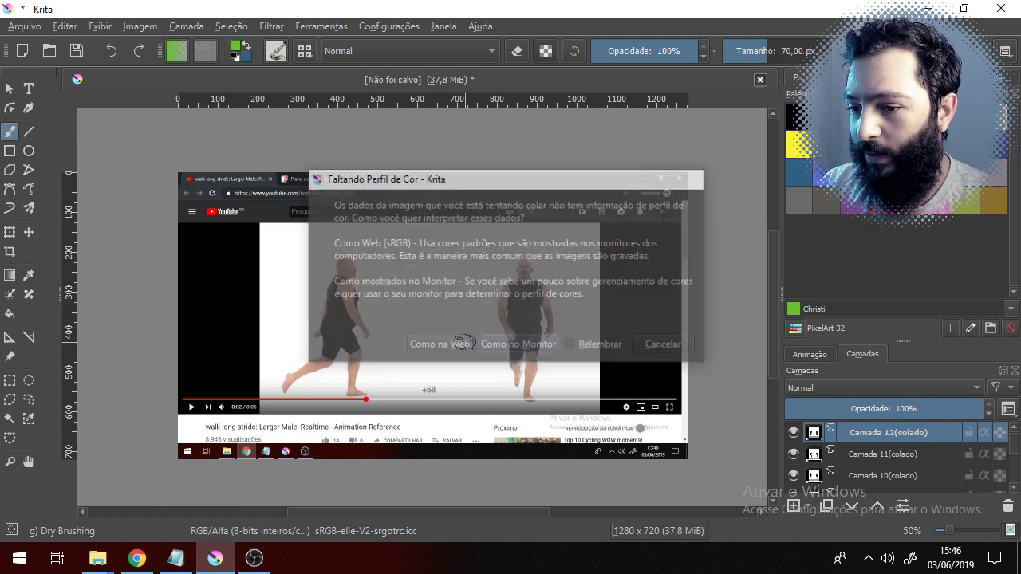
# - Compare frames +61 to +63 of the Chrome video with the last frame pasted in Krita
pyautogui.click(137, 558)
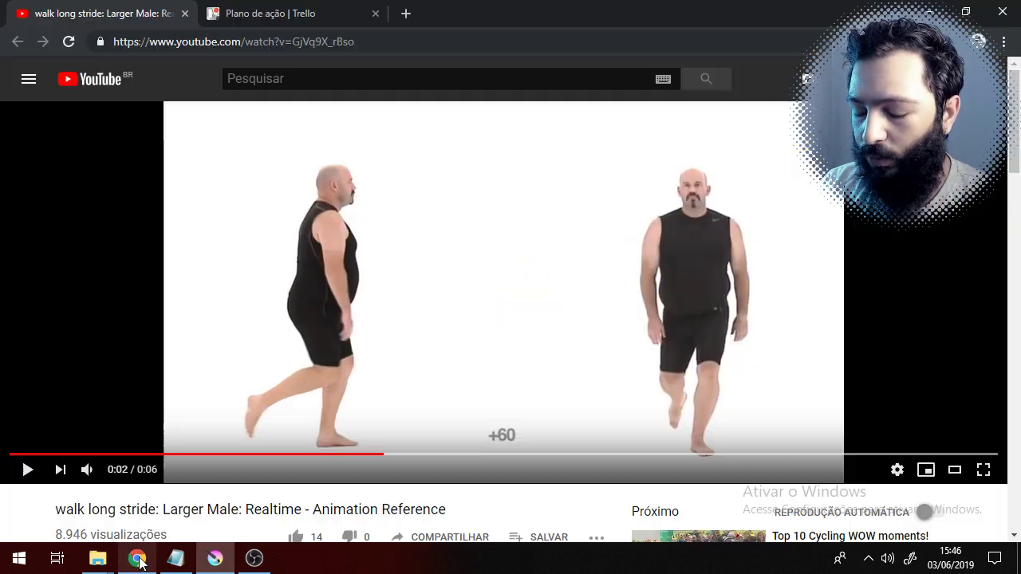
pyautogui.click(391, 459)
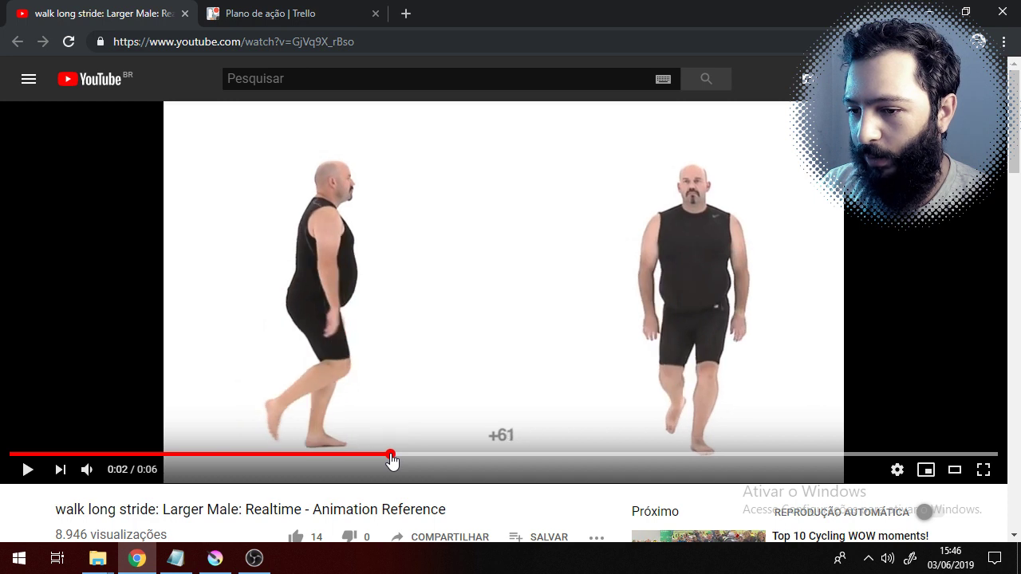
pyautogui.click(396, 460)
pyautogui.click(401, 461)
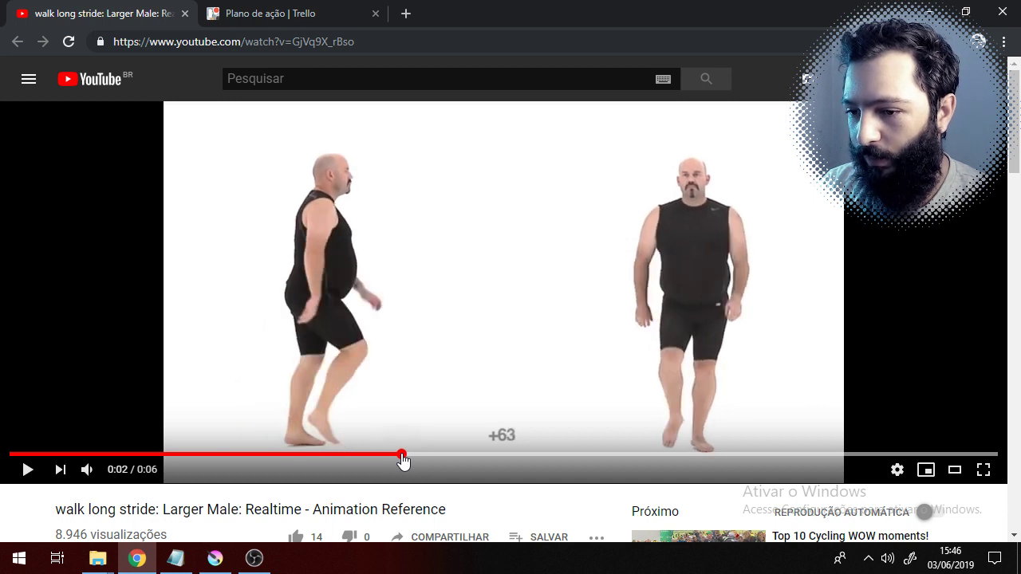
pyautogui.click(397, 461)
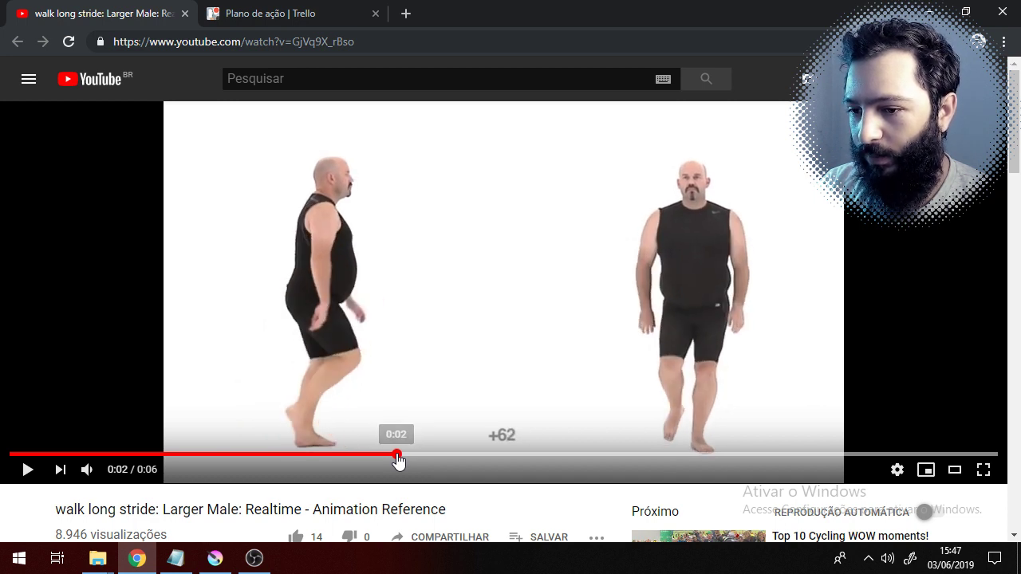
pyautogui.click(395, 461)
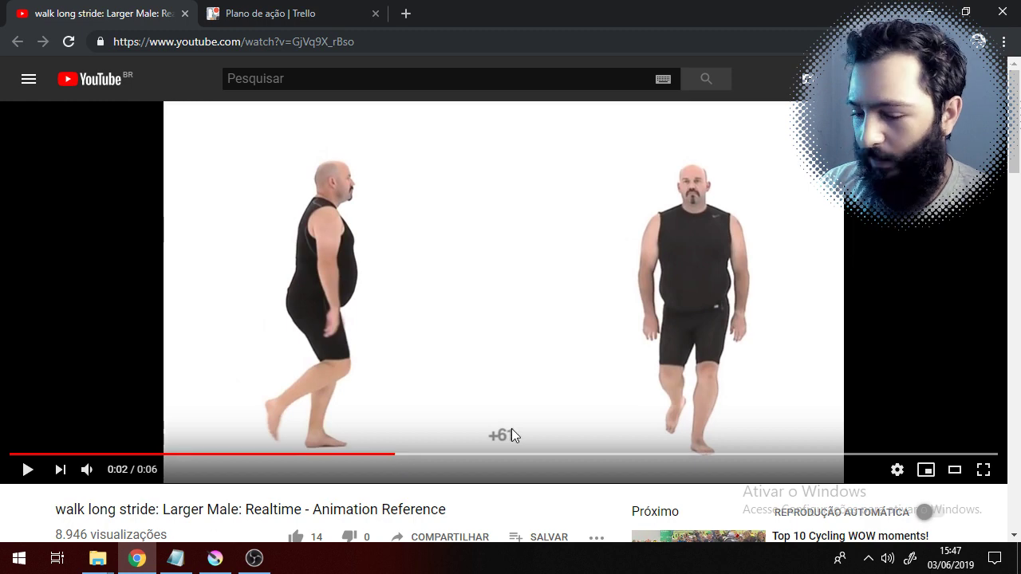
pyautogui.click(215, 559)
pyautogui.click(215, 559)
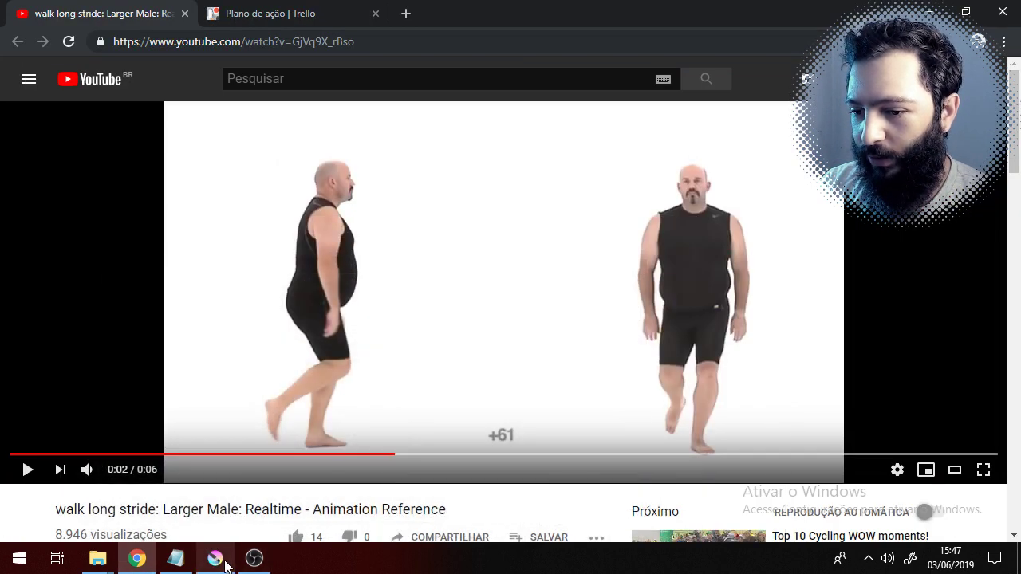
pyautogui.click(225, 562)
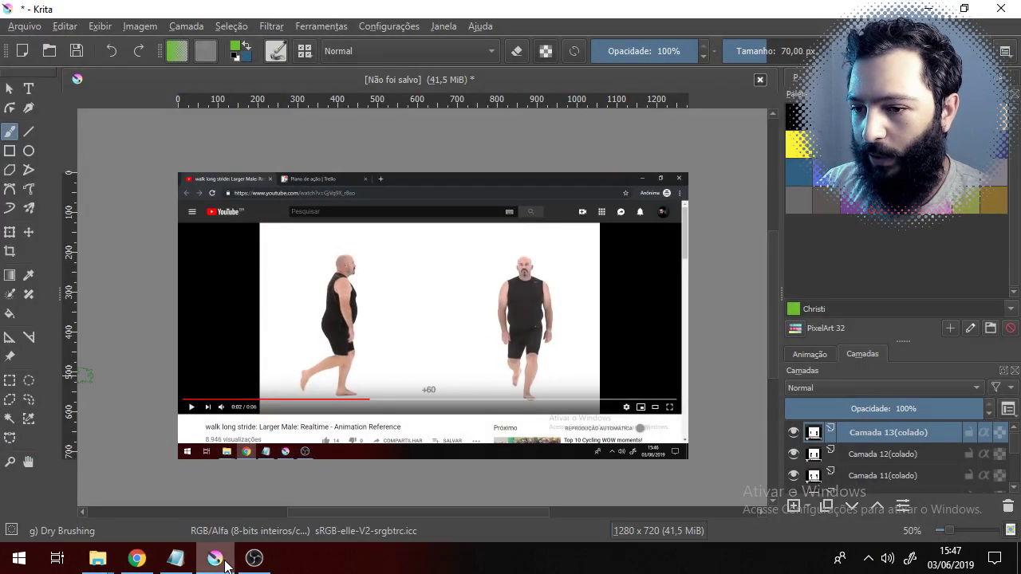
pyautogui.click(225, 562)
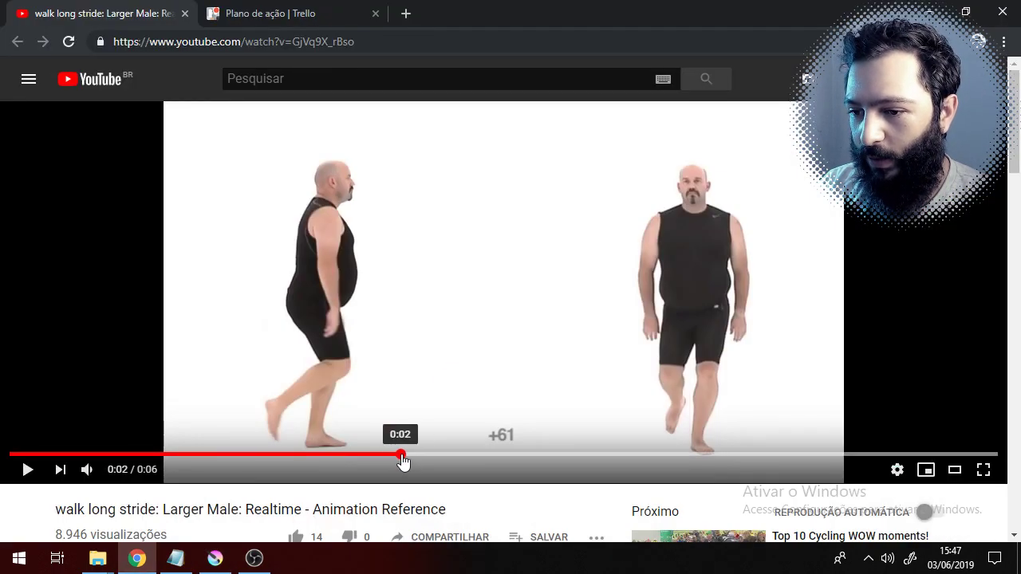
# - Set the Chrome video to frame +63, capture it and paste it into Krita as a new layer with monitor colours
pyautogui.click(406, 456)
pyautogui.click(399, 456)
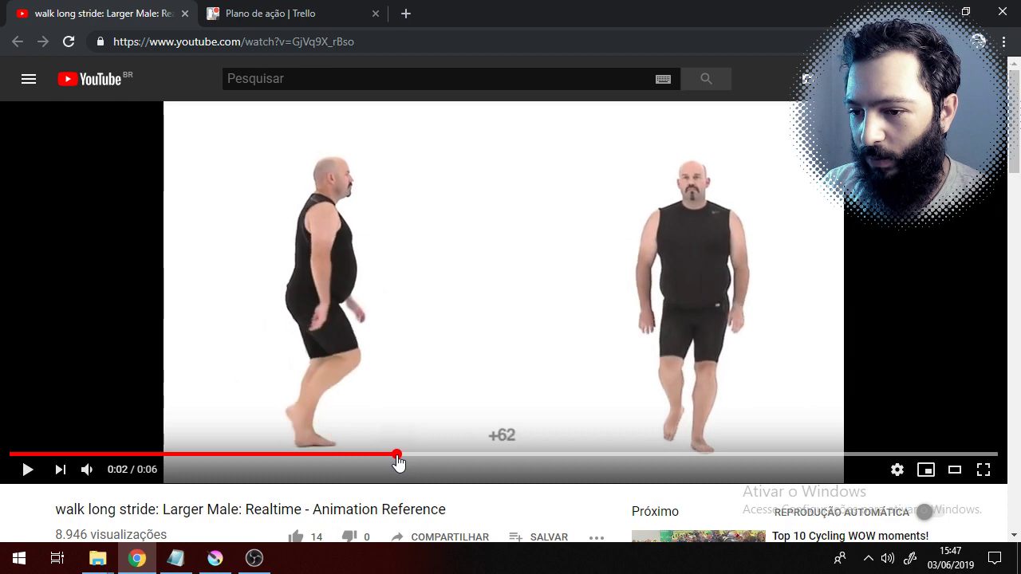
pyautogui.click(404, 456)
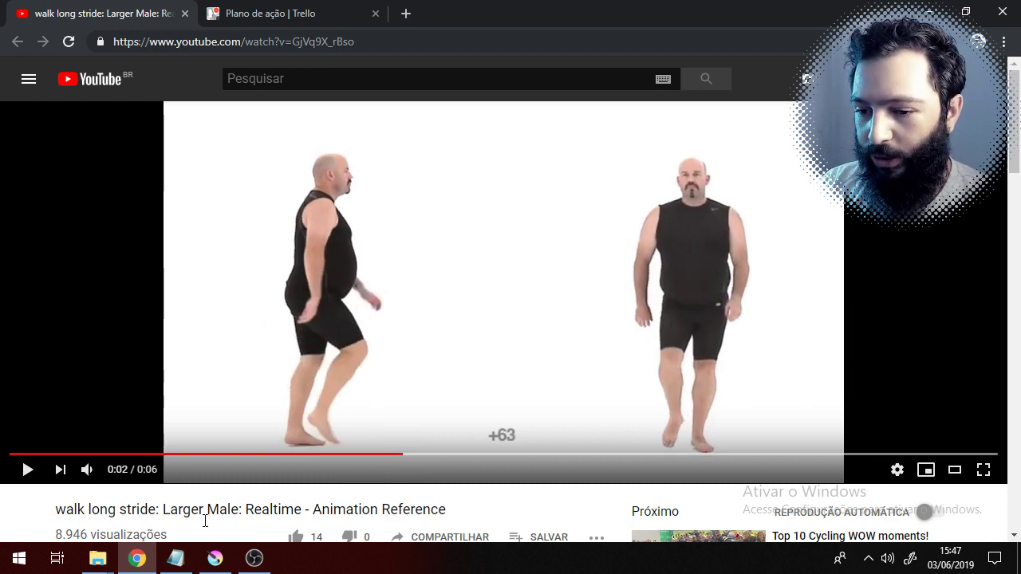
pyautogui.click(215, 558)
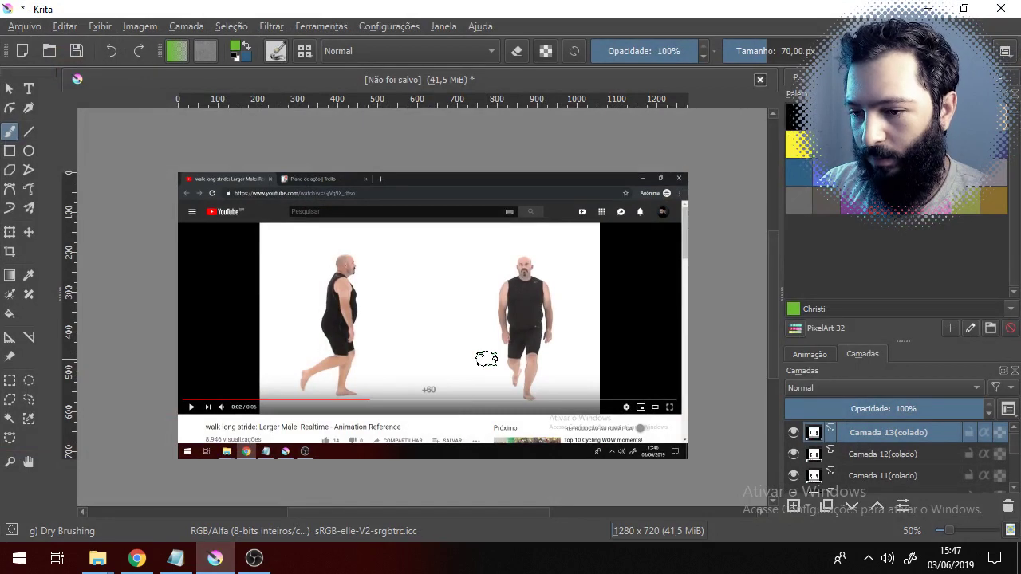
pyautogui.hotkey('ctrl', 'v')
pyautogui.click(519, 345)
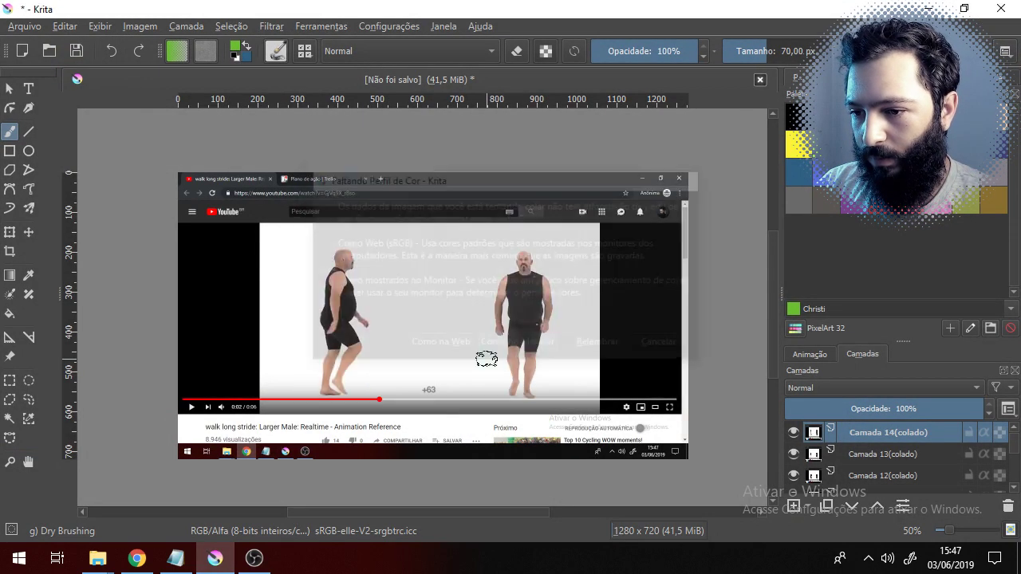
# - Advance the Chrome video to frame +65, capture it and paste it into Krita with colours interpreted as on the monitor
pyautogui.click(153, 561)
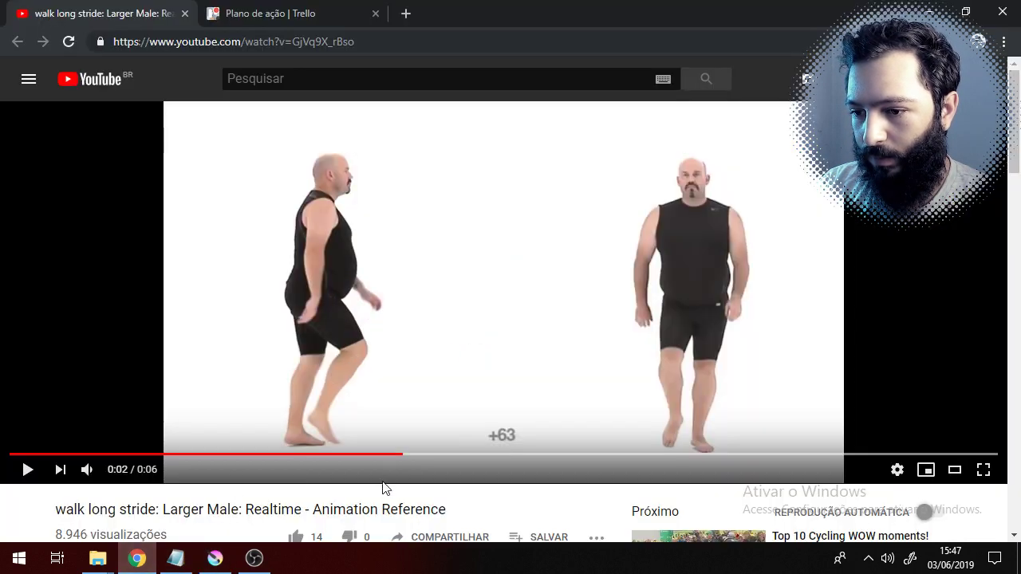
pyautogui.click(409, 456)
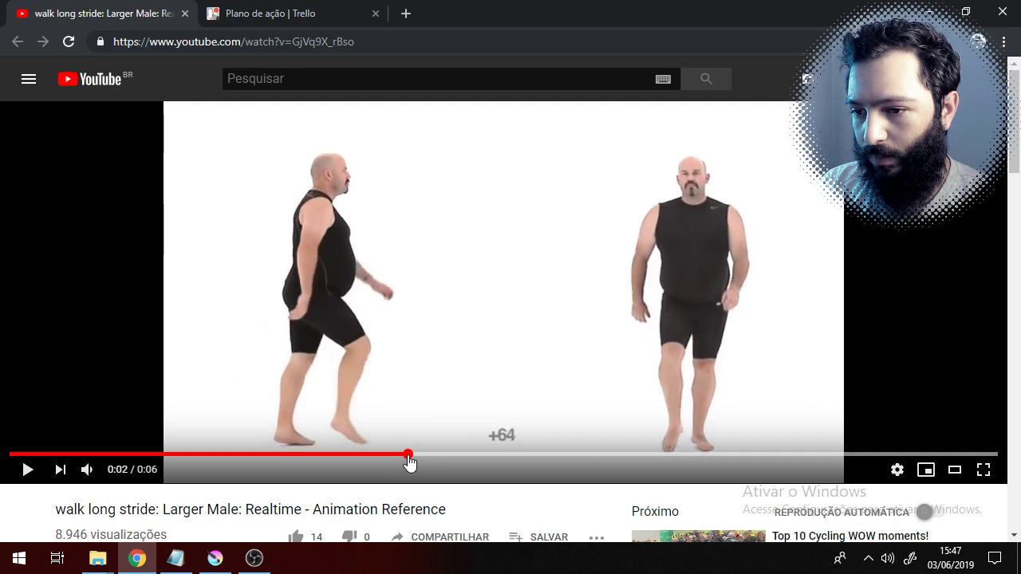
pyautogui.click(414, 457)
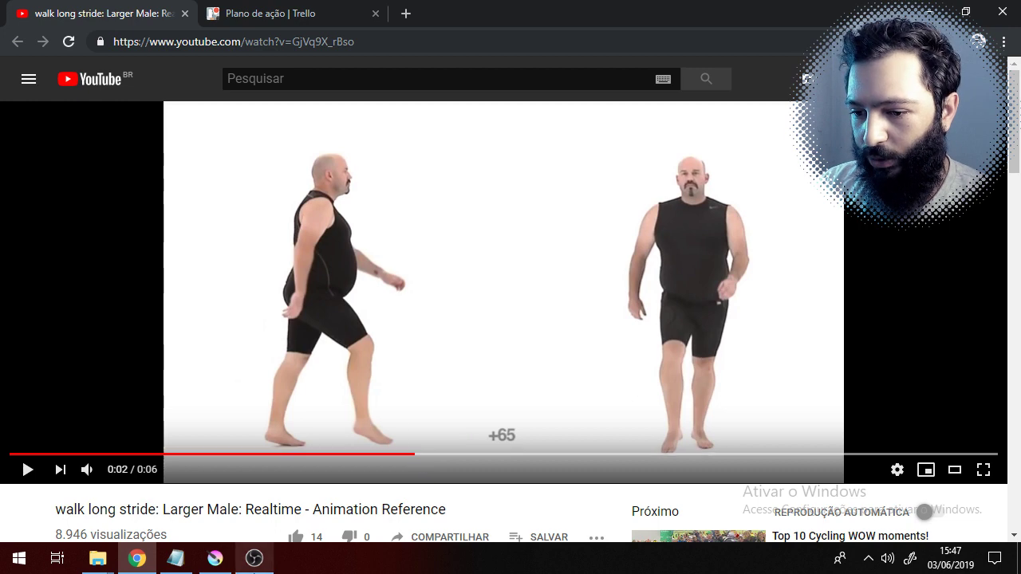
pyautogui.click(215, 558)
pyautogui.hotkey('ctrl', 'v')
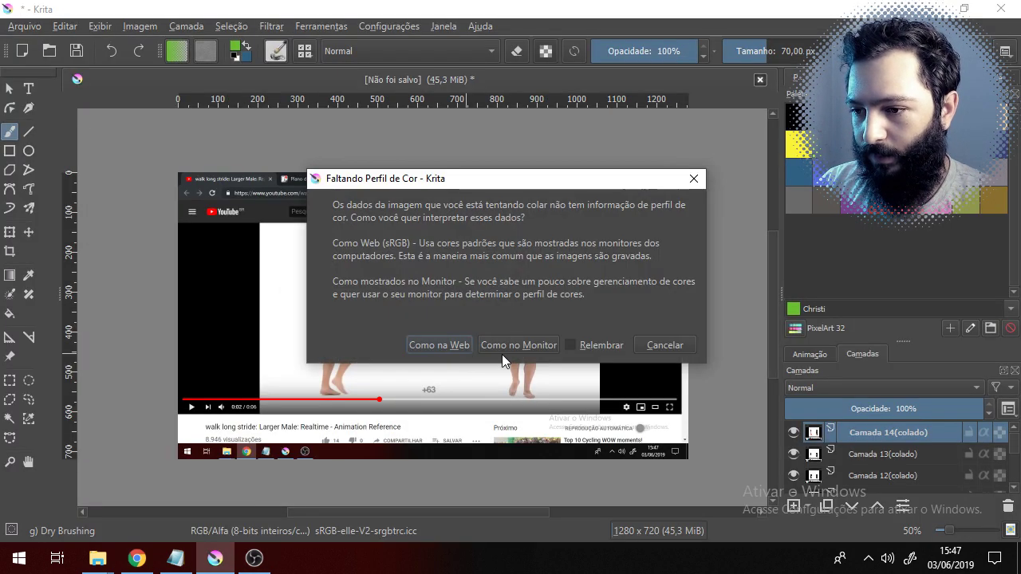
pyautogui.click(467, 348)
# - Locate frame +67 in the Chrome video, capture it and paste it as another Krita layer using monitor colours
pyautogui.click(137, 558)
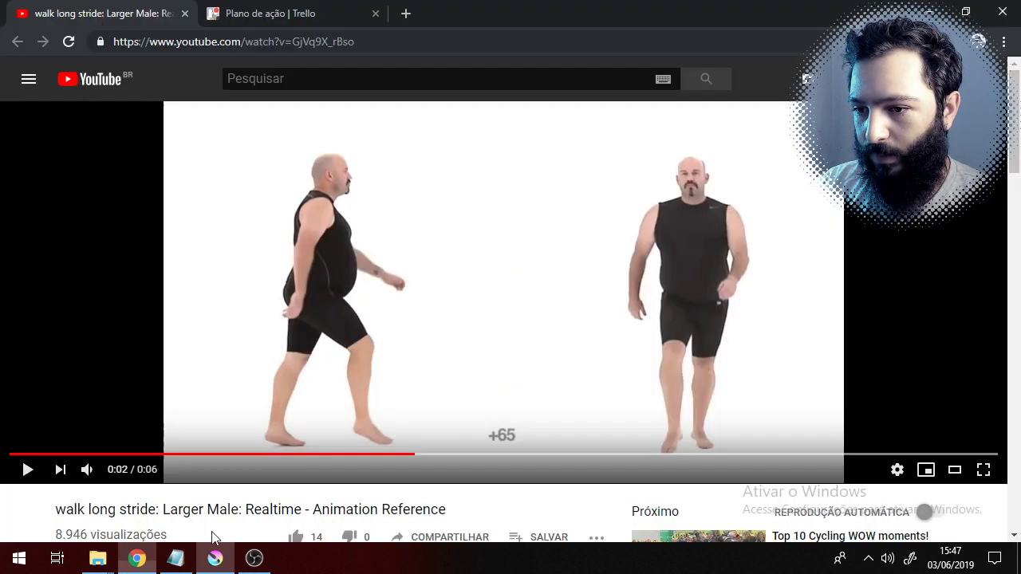
pyautogui.press('.')
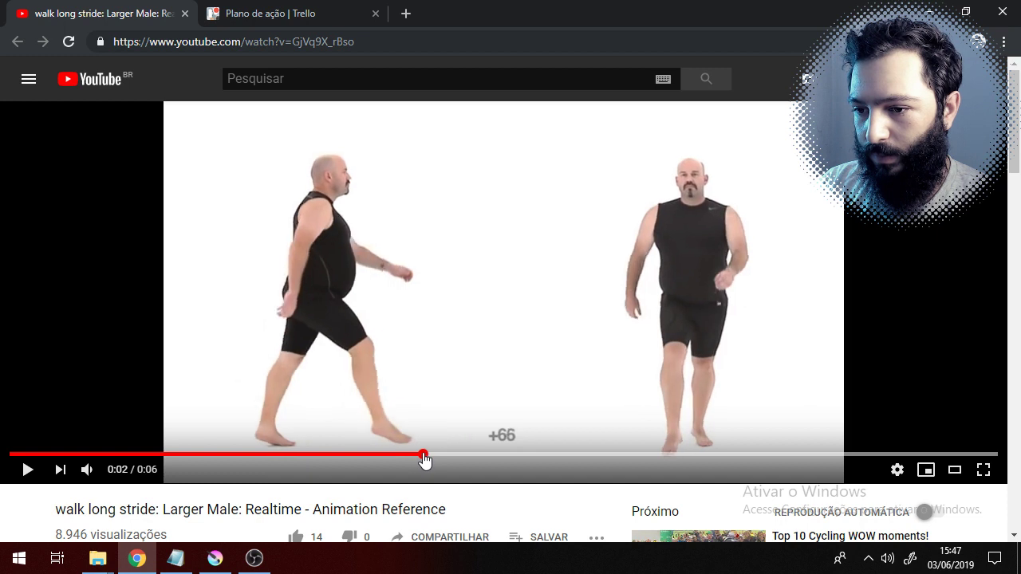
pyautogui.press('.')
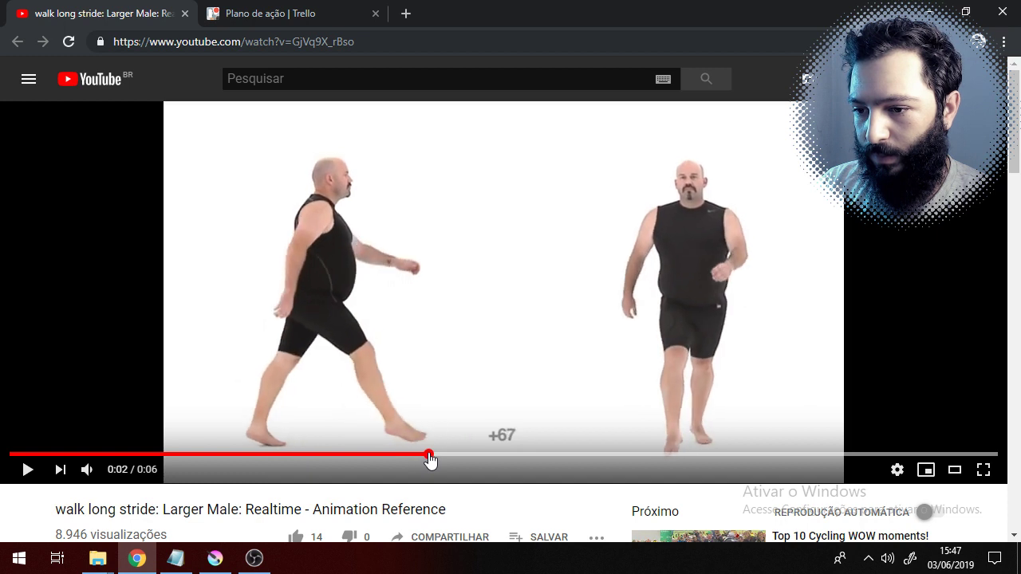
pyautogui.press('.')
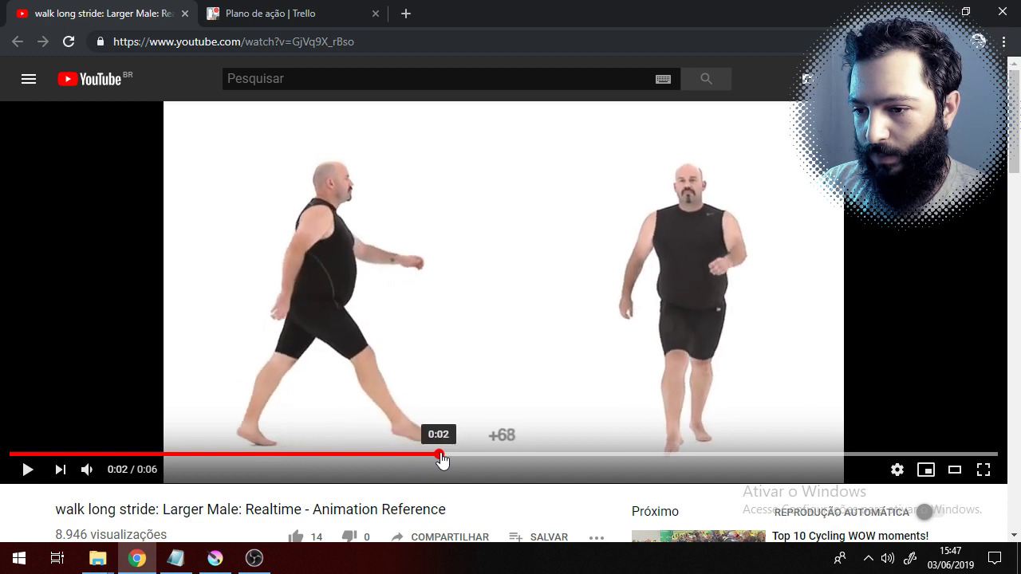
pyautogui.press('.')
pyautogui.press(',')
pyautogui.press(',')
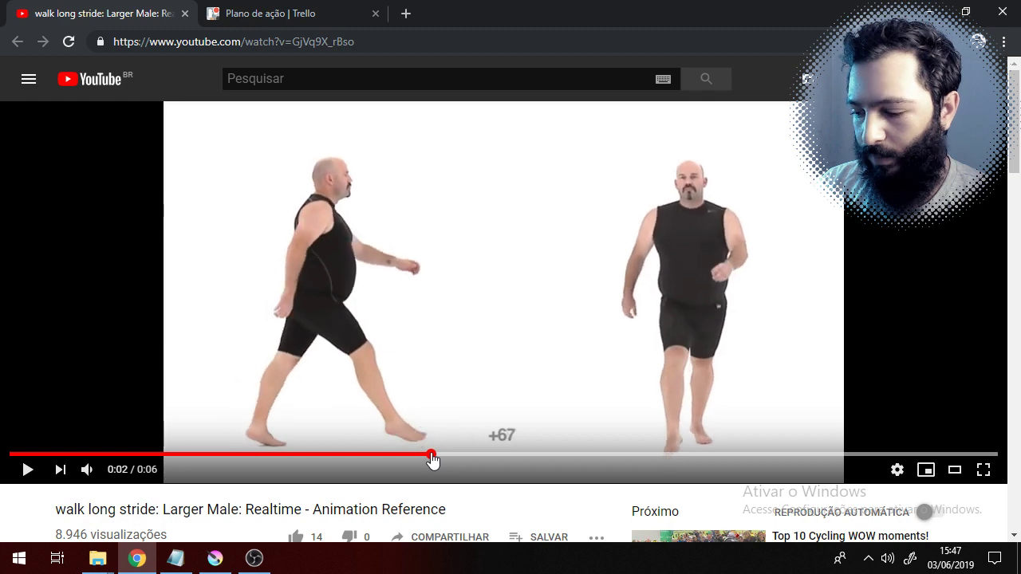
pyautogui.click(215, 558)
pyautogui.hotkey('ctrl', 'v')
pyautogui.click(519, 345)
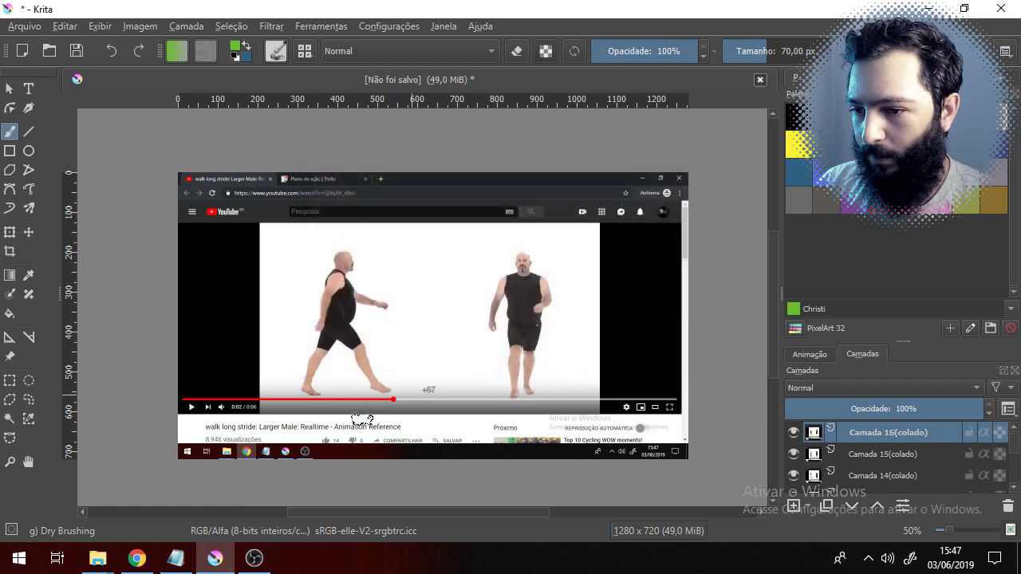
# - Move the Chrome video to frame +70, capture it and paste it into Krita as a new layer using monitor colours
pyautogui.click(151, 559)
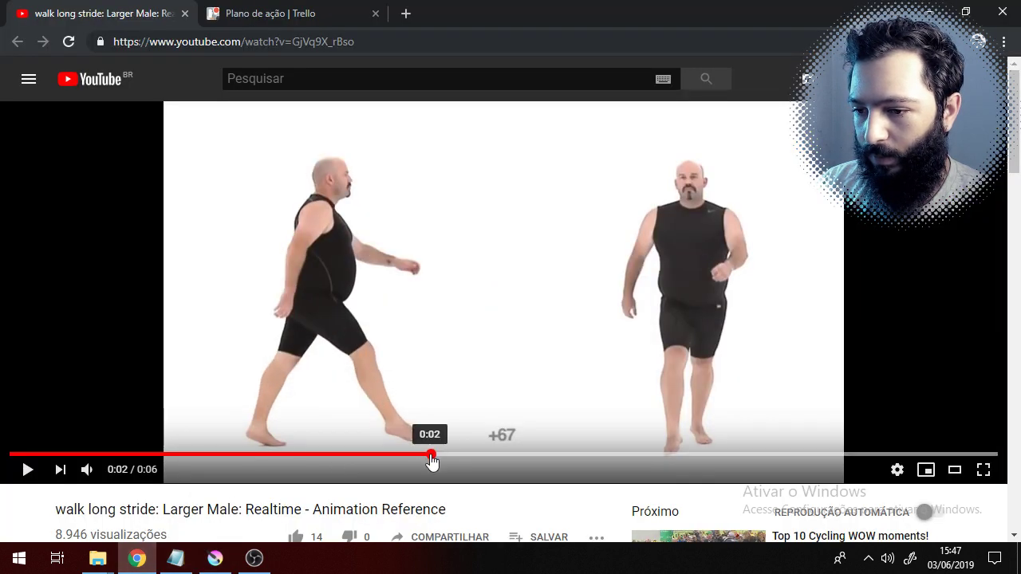
pyautogui.click(439, 461)
pyautogui.moveTo(439, 462); pyautogui.dragTo(446, 462)
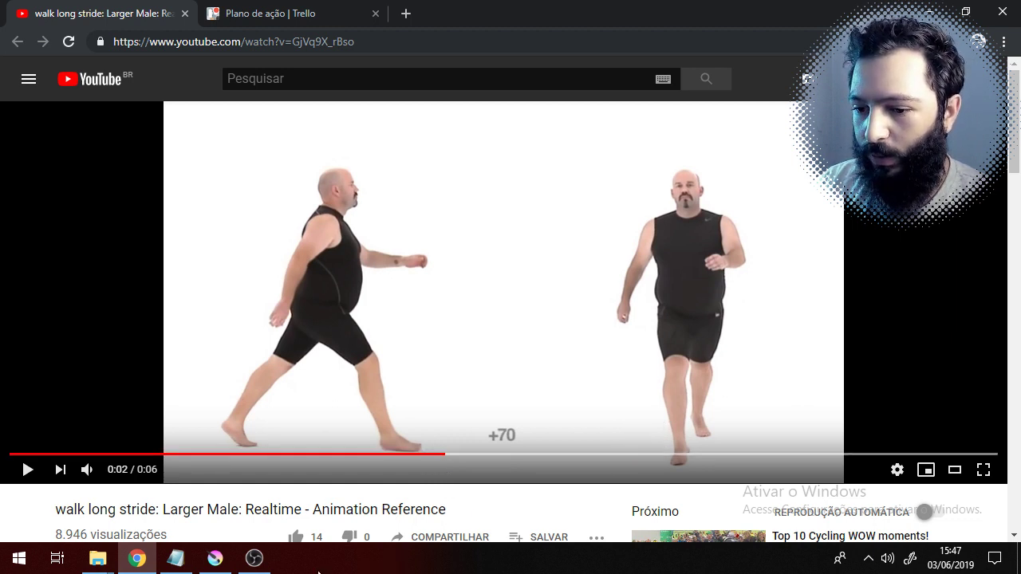
pyautogui.click(214, 559)
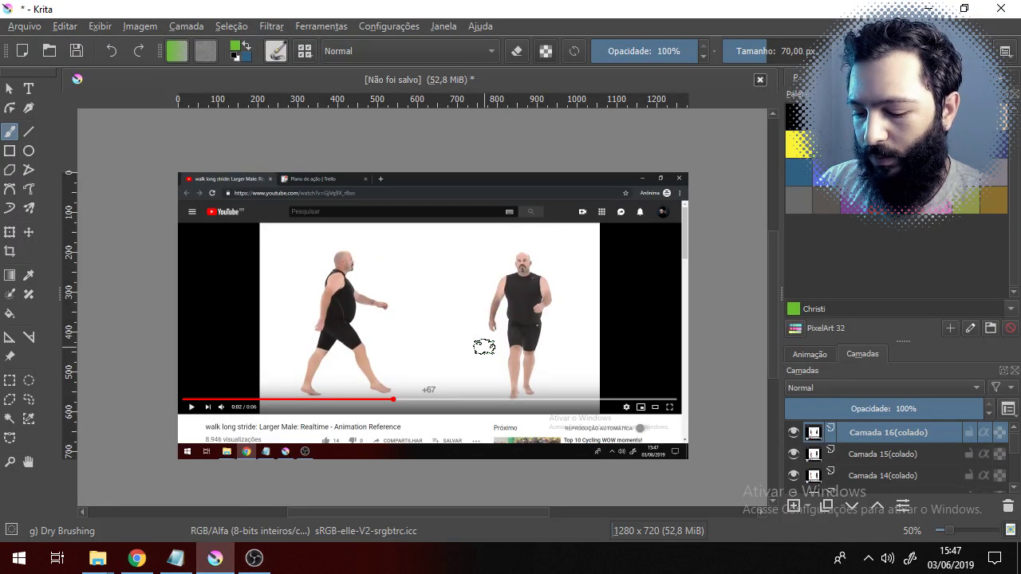
pyautogui.hotkey('ctrl', 'v')
pyautogui.click(524, 348)
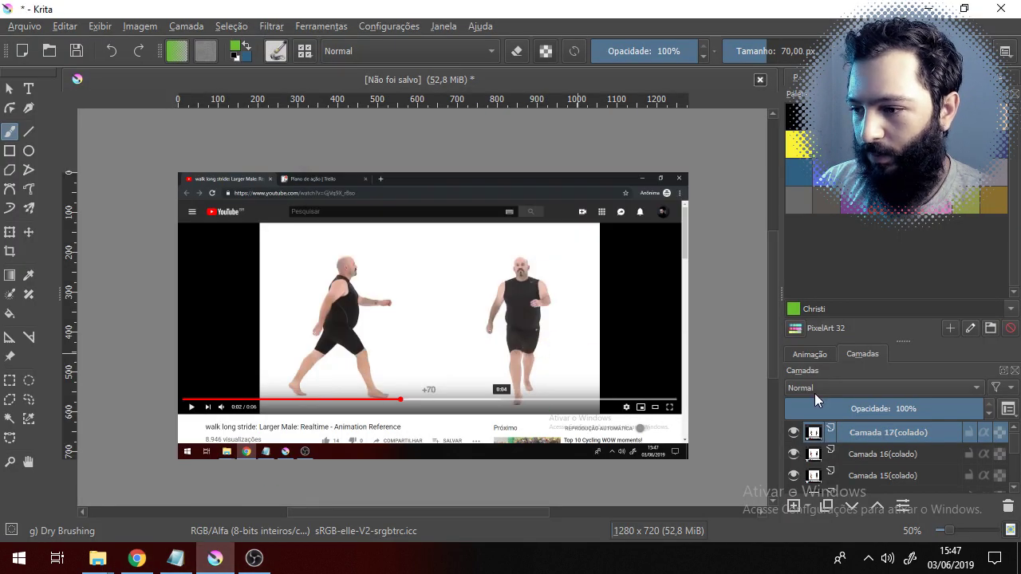
# - Hide pasted layers Camada 16 down through Camada 6, keeping Camada 17, Camada 5 and Background visible
pyautogui.click(794, 454)
pyautogui.click(794, 476)
pyautogui.scroll(-1, 809, 468)
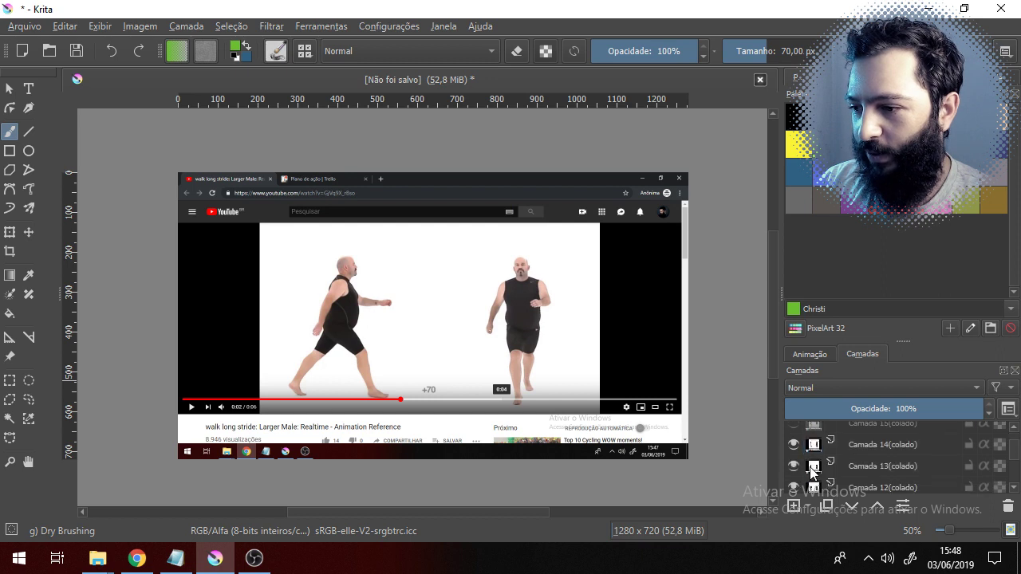
pyautogui.click(793, 447)
pyautogui.click(794, 465)
pyautogui.scroll(-1, 800, 467)
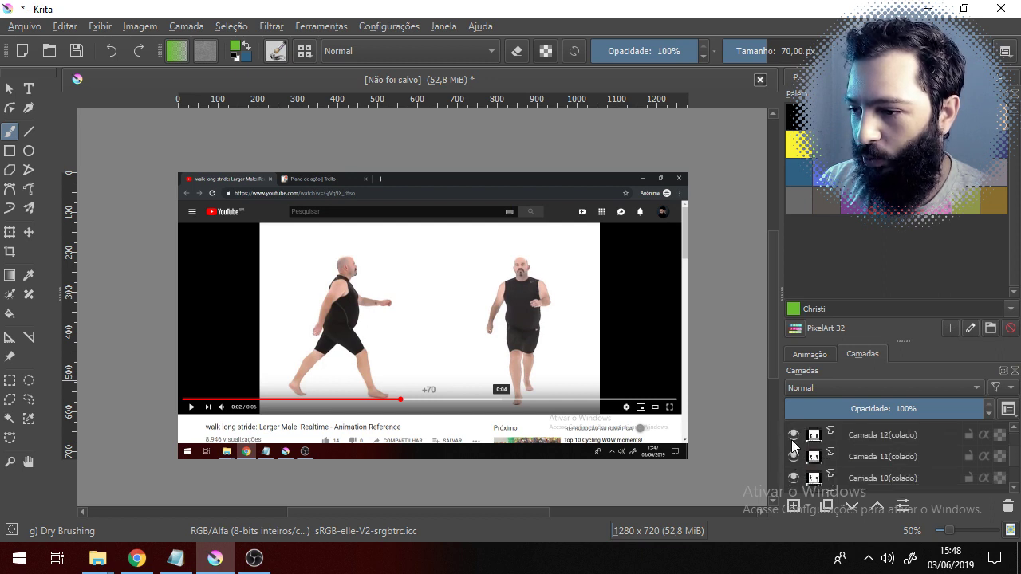
pyautogui.click(793, 434)
pyautogui.click(794, 456)
pyautogui.scroll(-1, 805, 467)
pyautogui.scroll(1, 805, 464)
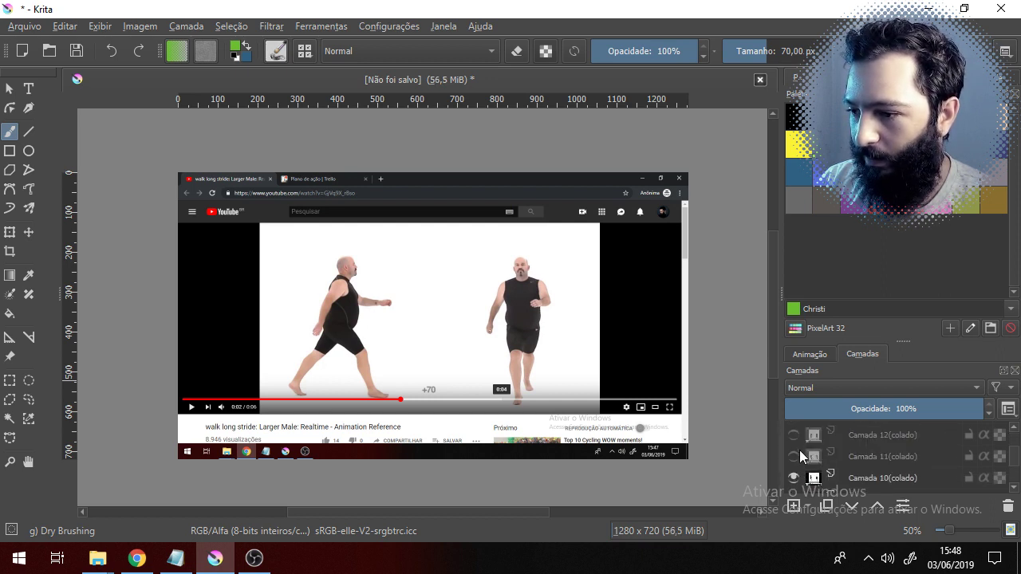
pyautogui.click(794, 481)
pyautogui.scroll(-1, 798, 479)
pyautogui.click(793, 447)
pyautogui.click(793, 468)
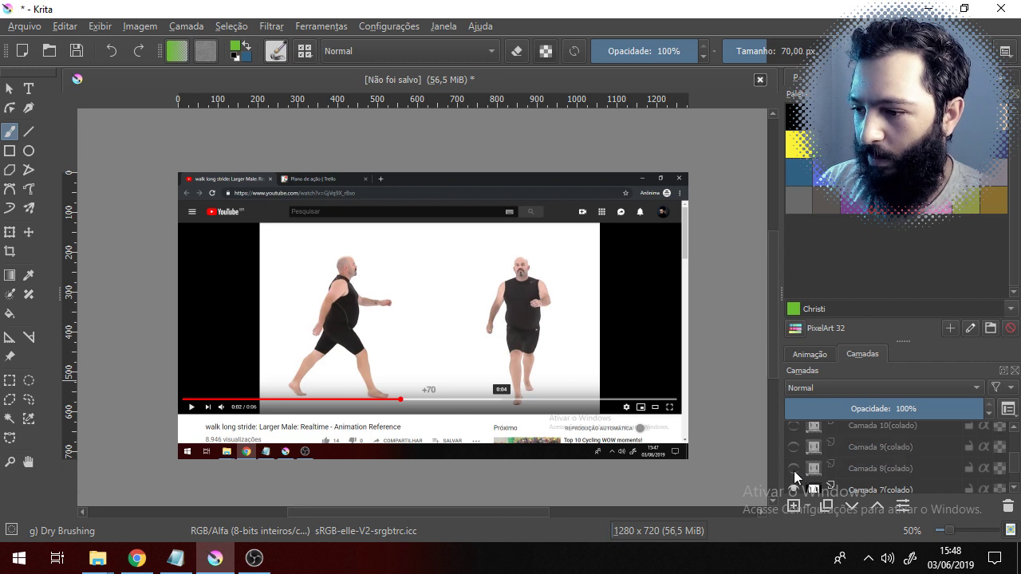
pyautogui.scroll(-1, 795, 471)
pyautogui.click(793, 437)
pyautogui.click(793, 458)
pyautogui.click(794, 480)
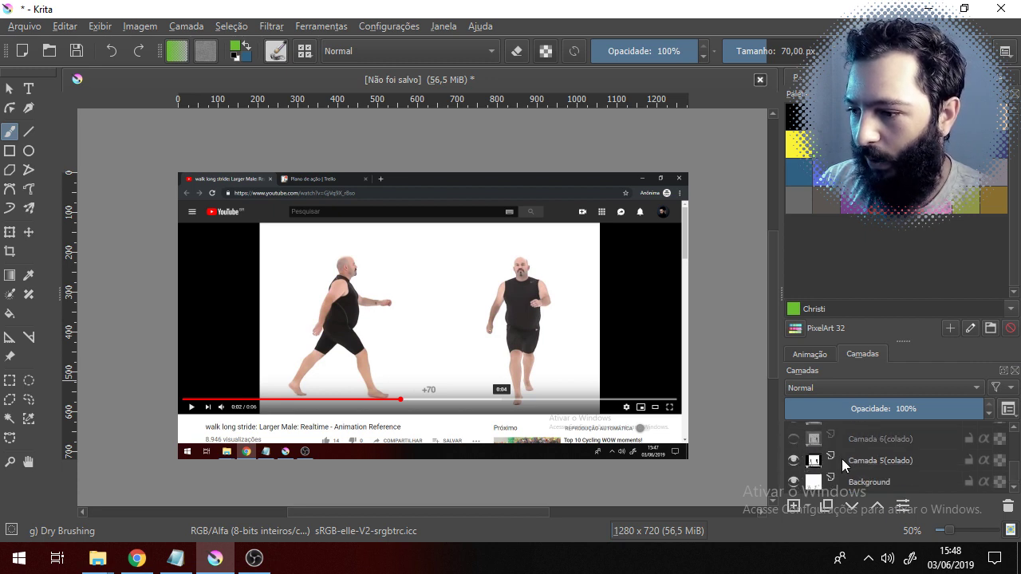
pyautogui.scroll(5, 917, 467)
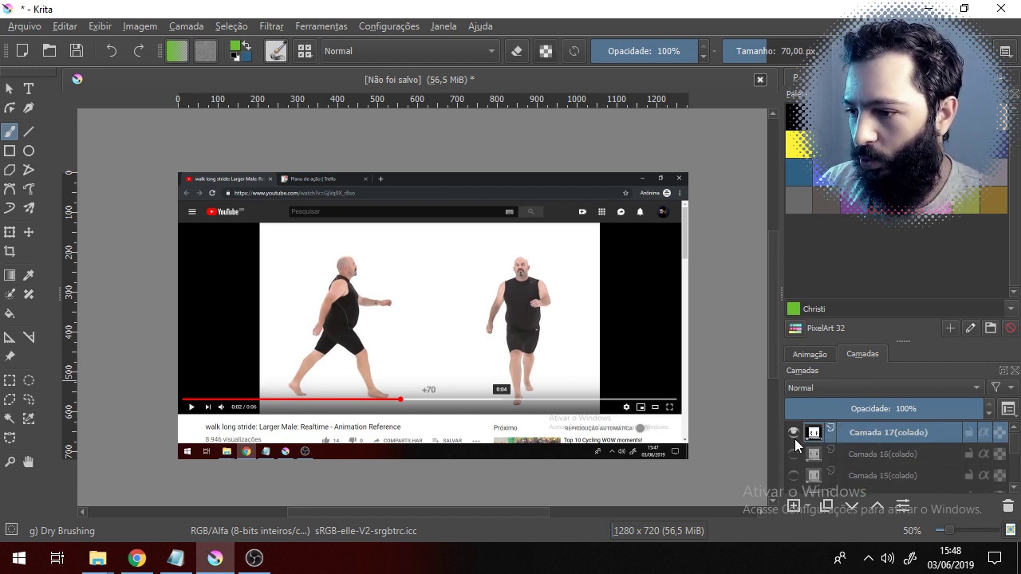
# - Compare the first and last captured walk poses by repeatedly toggling the visibility of Camada 17
pyautogui.click(793, 435)
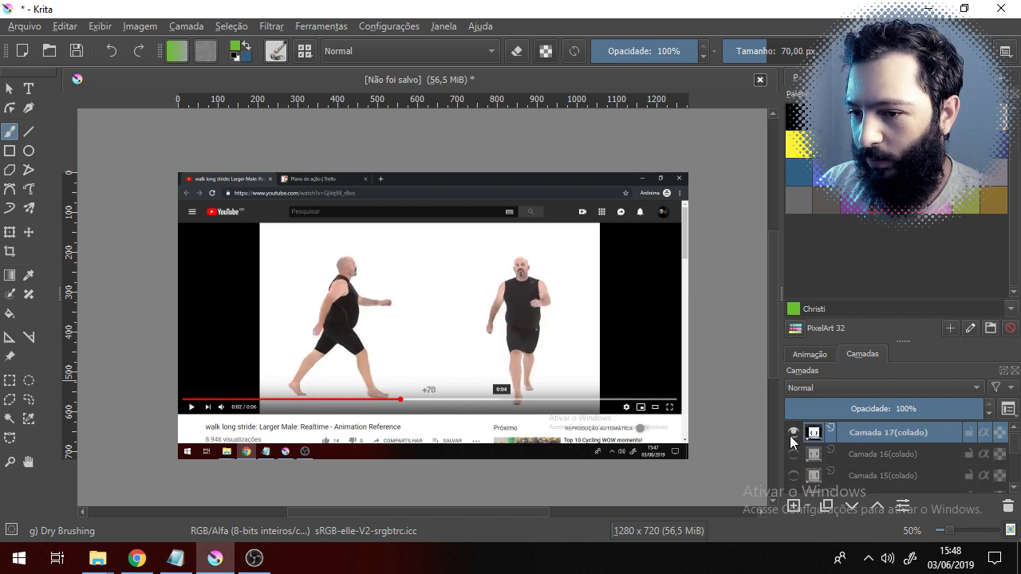
pyautogui.click(793, 434)
pyautogui.click(793, 435)
pyautogui.click(792, 435)
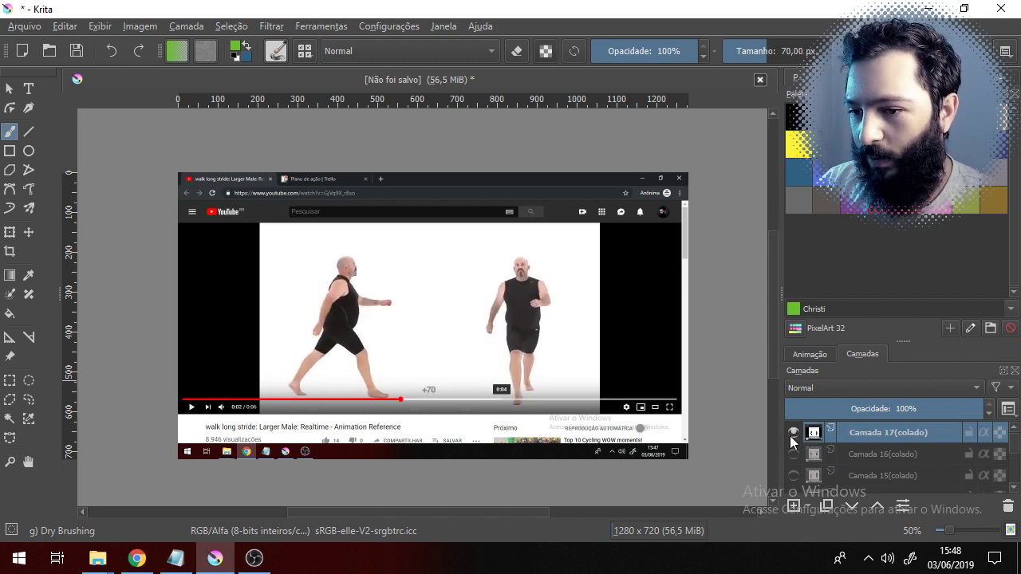
pyautogui.click(793, 434)
pyautogui.click(793, 434)
pyautogui.click(793, 435)
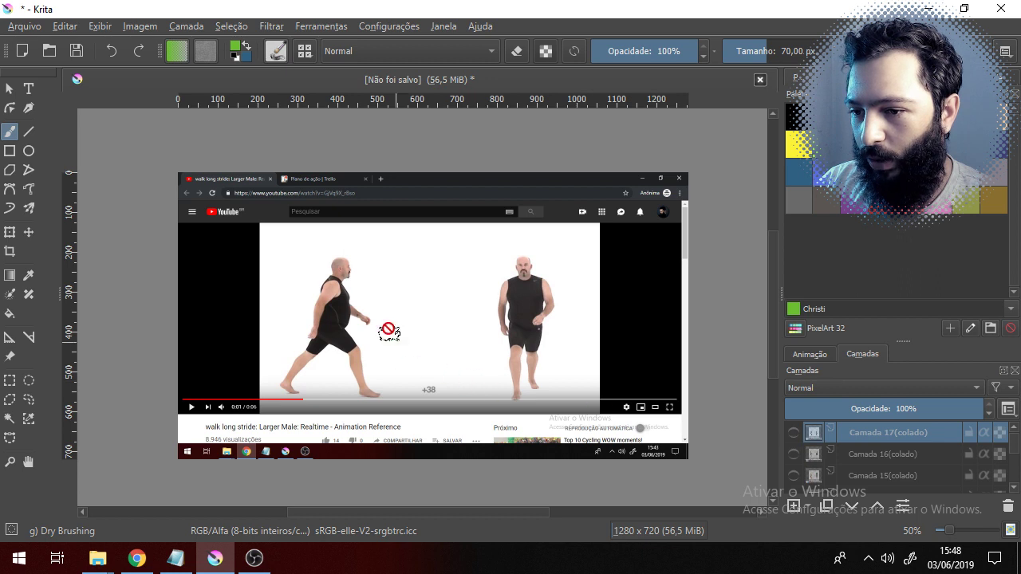
pyautogui.click(797, 434)
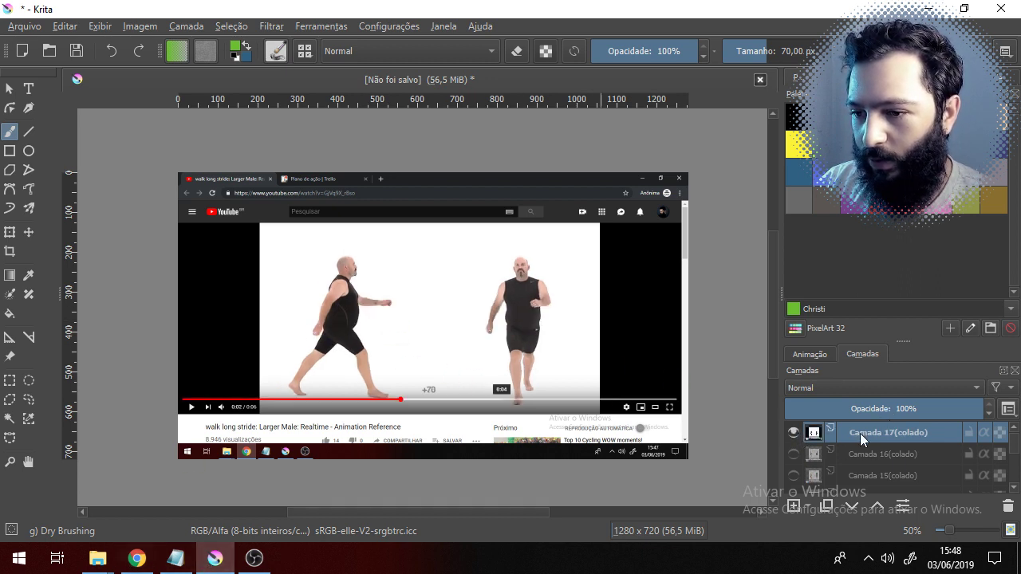
pyautogui.click(793, 433)
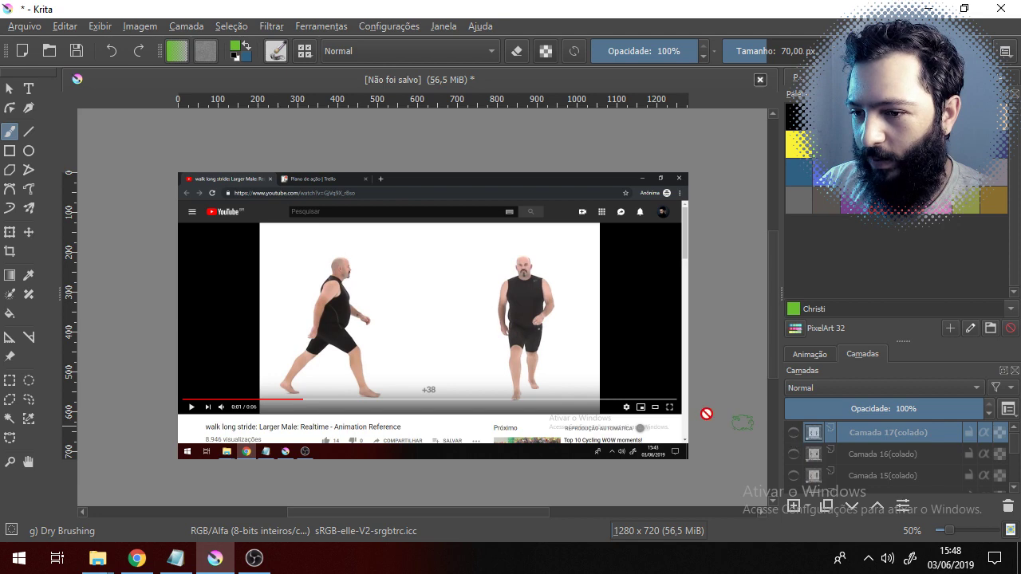
# - Switch to Chrome and examine the stride poses in the reference video between frames +69 and +72
pyautogui.click(137, 558)
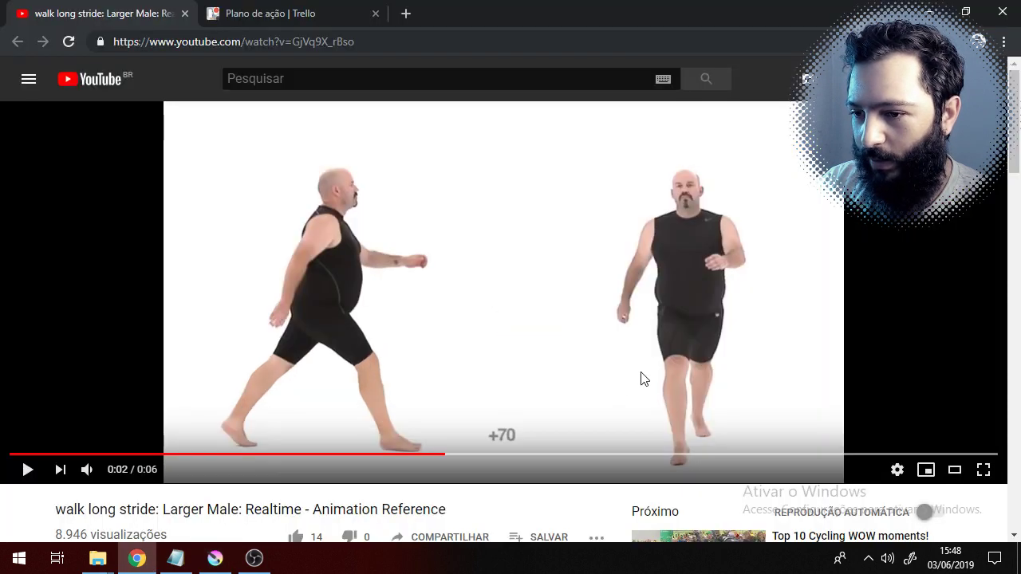
pyautogui.click(439, 456)
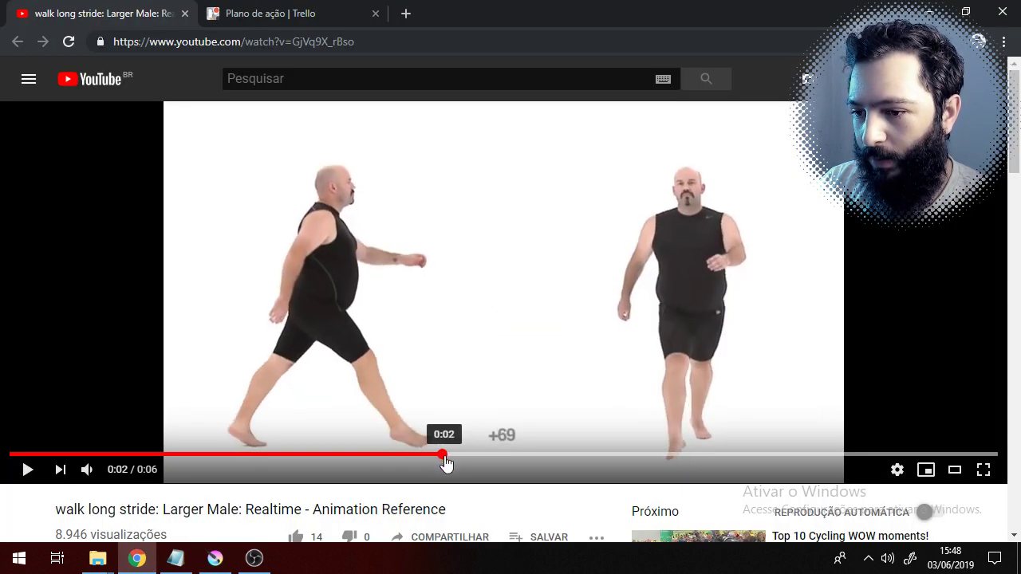
pyautogui.click(444, 463)
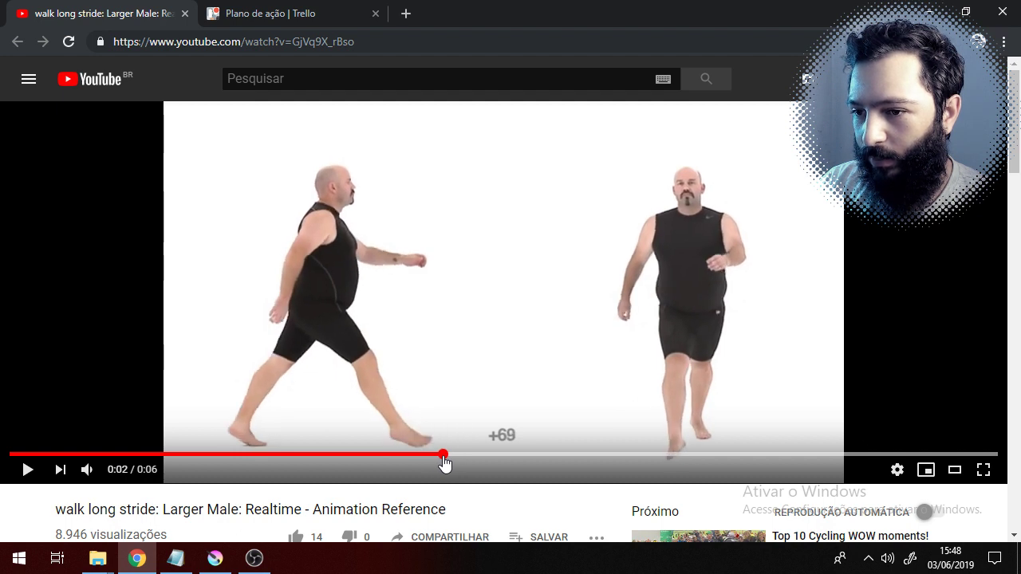
pyautogui.click(446, 462)
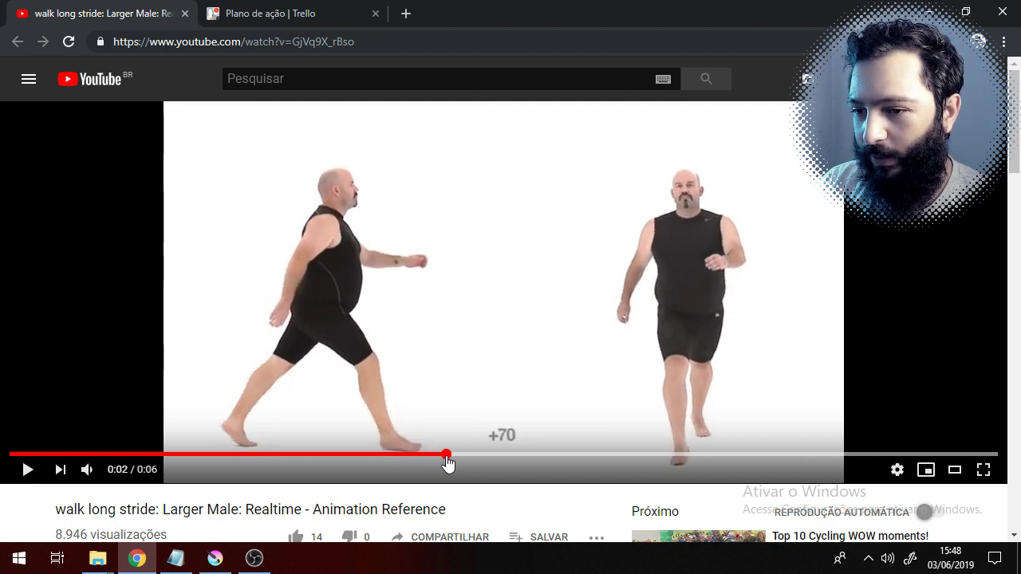
pyautogui.click(451, 462)
pyautogui.click(455, 464)
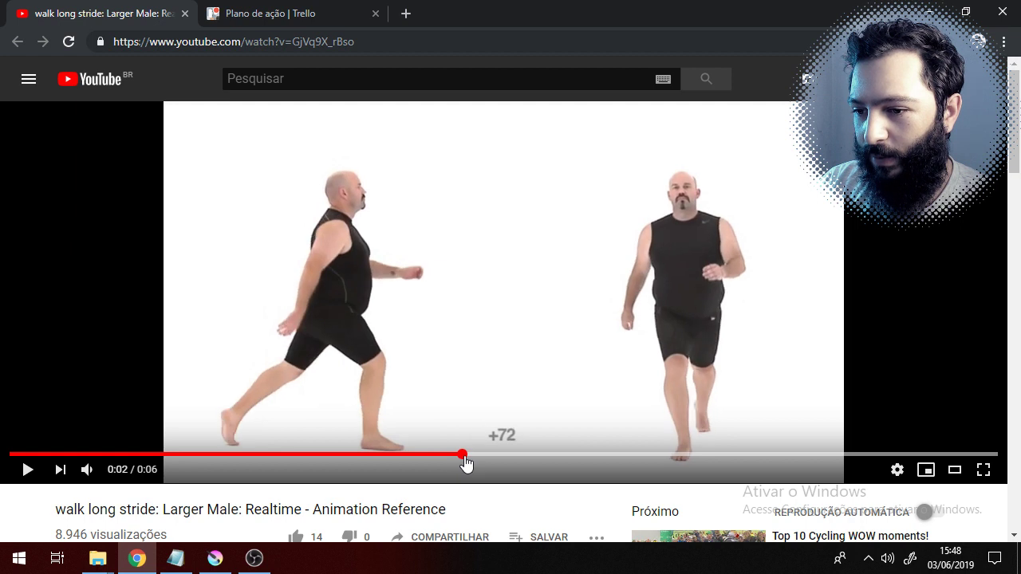
pyautogui.click(451, 457)
# - Step through the reference video at frame +62, earlier poses such as +29, and onward to +64 to review the walk
pyautogui.click(397, 457)
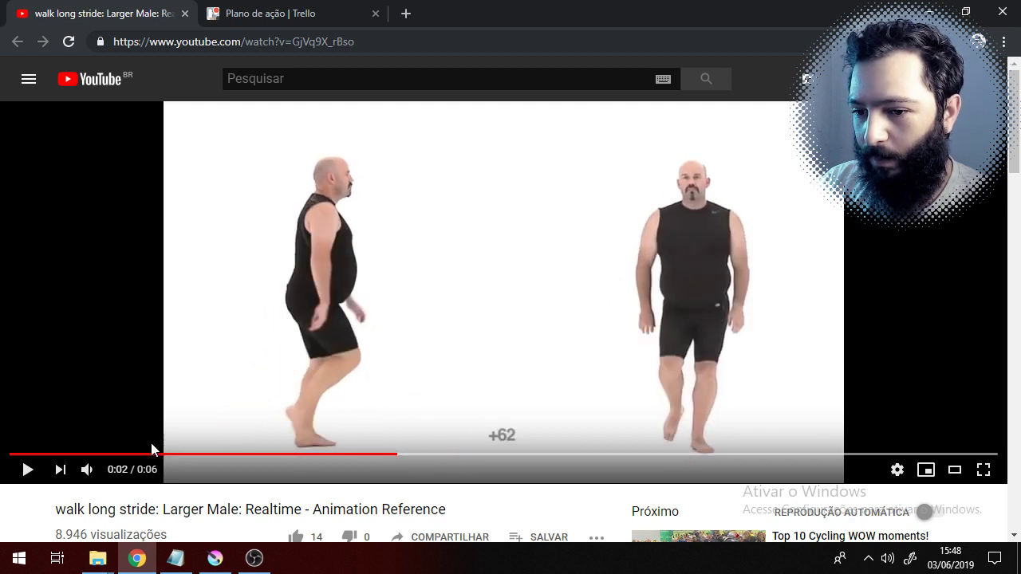
pyautogui.click(147, 455)
pyautogui.click(192, 462)
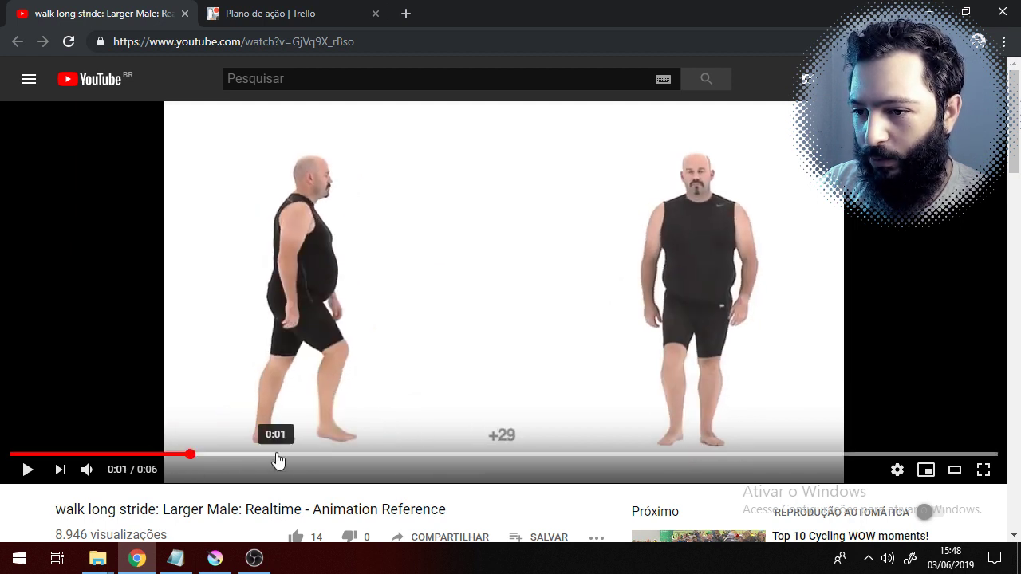
pyautogui.click(276, 460)
pyautogui.click(342, 463)
pyautogui.click(407, 462)
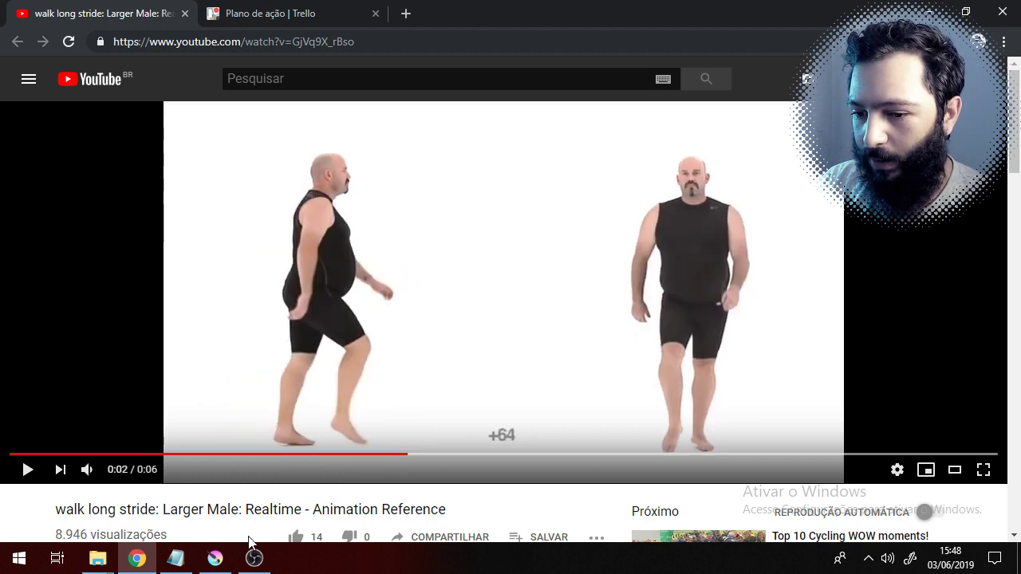
# - Return to Krita and compare frame +70 on Camada 17 with frame +38 beneath it by toggling the top layer's visibility
pyautogui.click(227, 562)
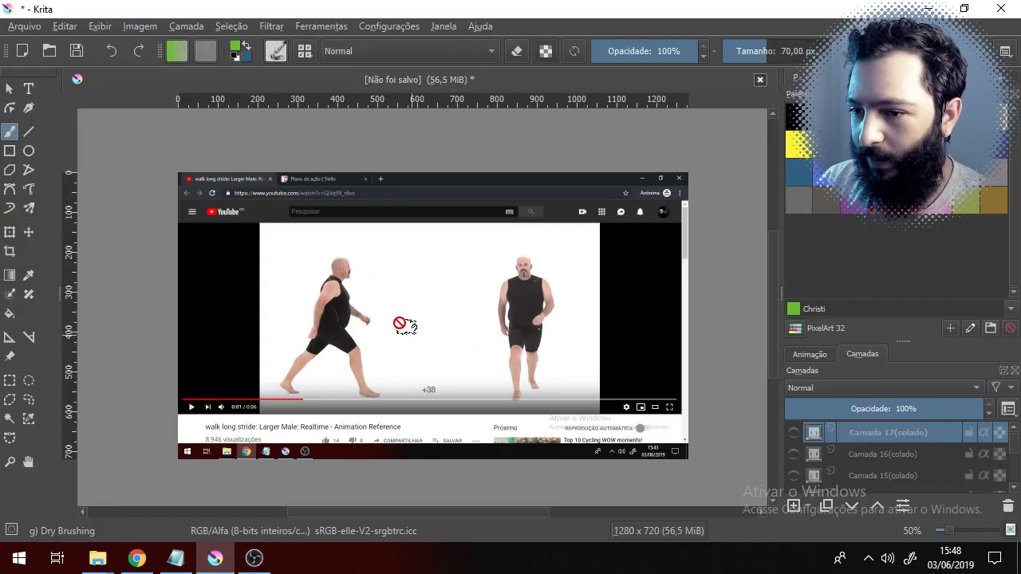
pyautogui.click(795, 434)
pyautogui.click(795, 434)
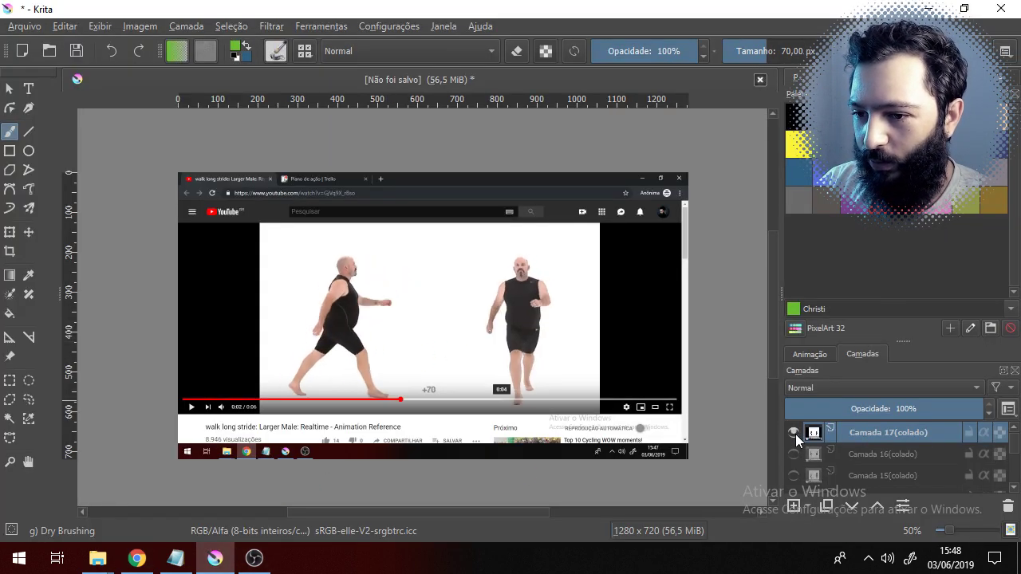
pyautogui.click(795, 434)
pyautogui.click(795, 434)
pyautogui.click(795, 434)
pyautogui.click(795, 434)
pyautogui.click(795, 434)
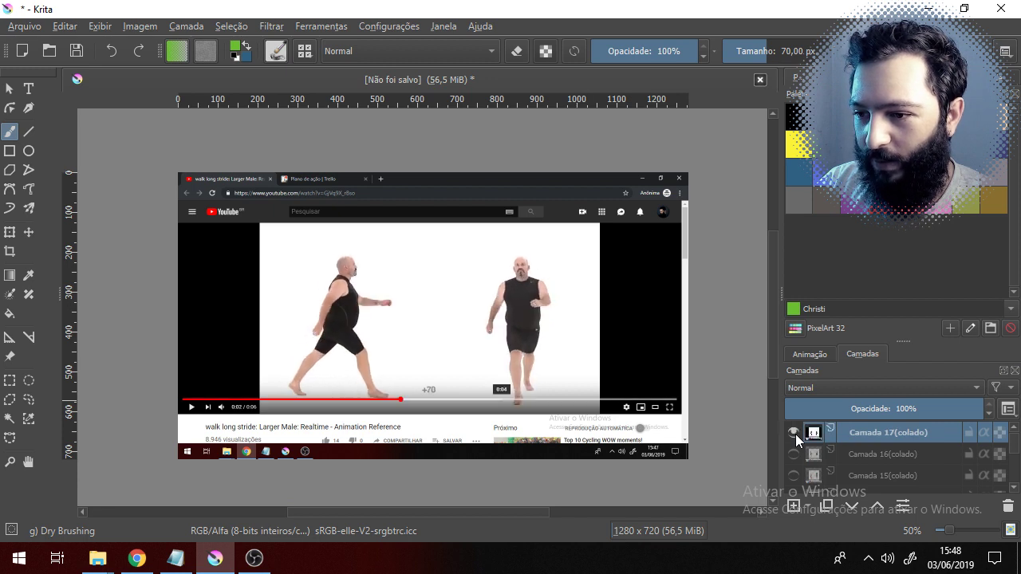
pyautogui.click(795, 434)
pyautogui.click(795, 434)
pyautogui.click(795, 434)
pyautogui.click(795, 433)
pyautogui.click(795, 434)
pyautogui.click(795, 434)
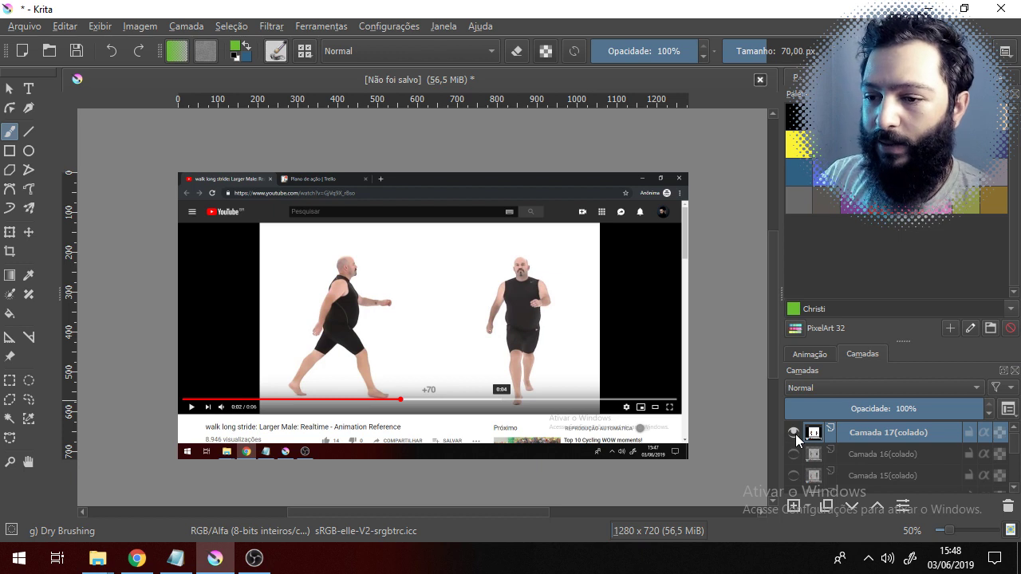
pyautogui.click(795, 434)
pyautogui.click(795, 434)
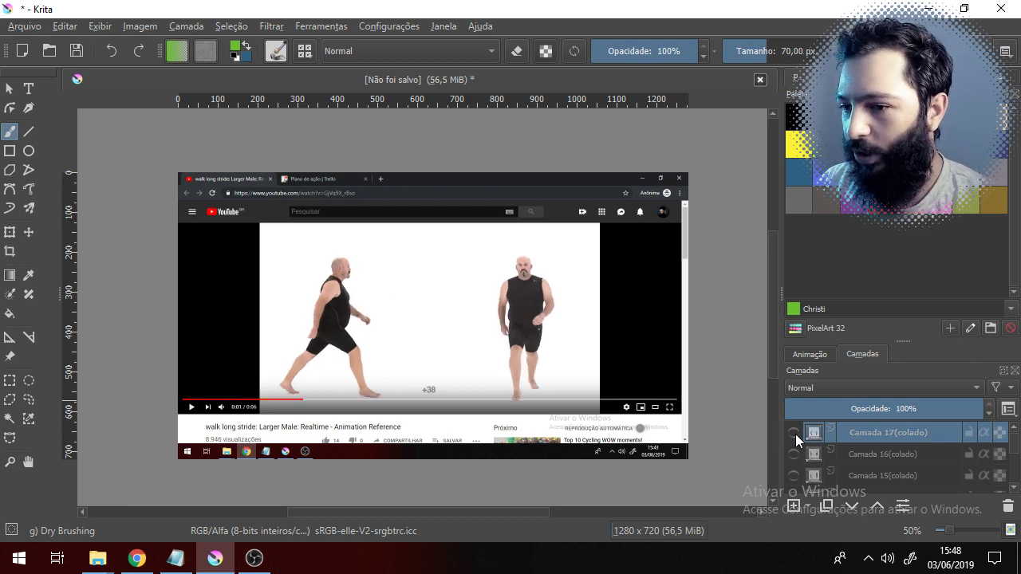
pyautogui.click(795, 434)
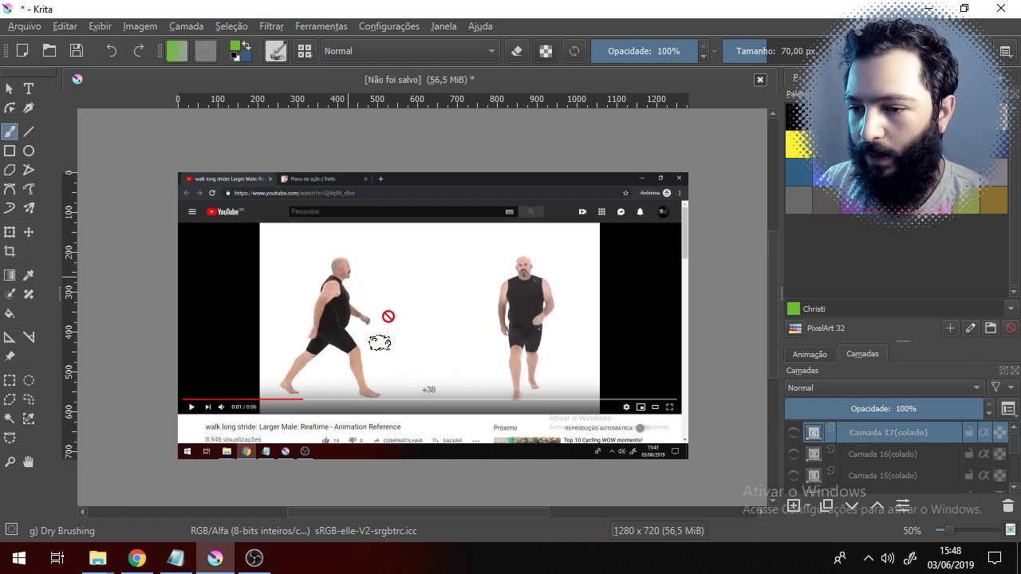
# - Make all hidden pasted layers visible again, from Camada 17 down through Camada 6
pyautogui.click(793, 434)
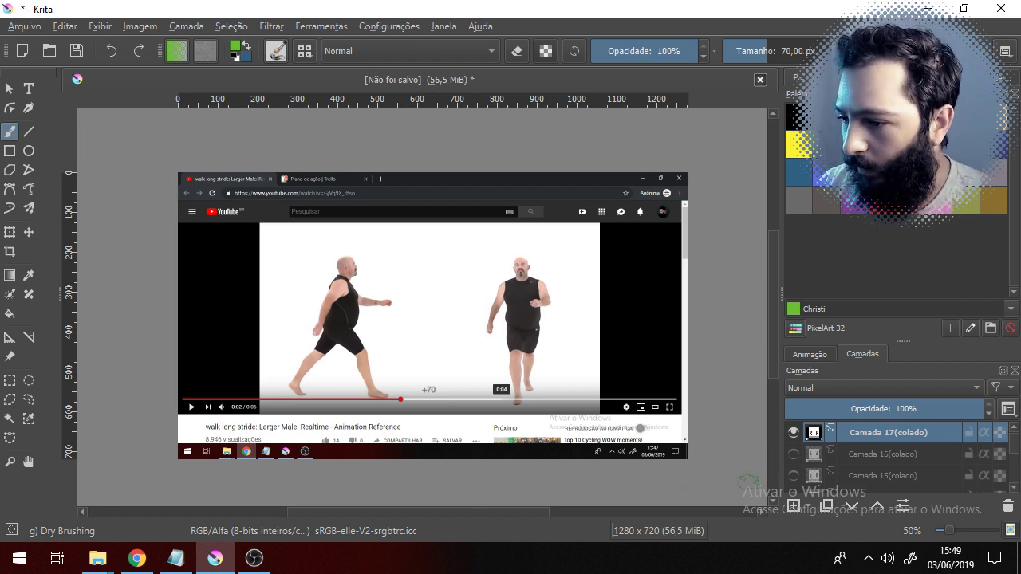
pyautogui.click(793, 454)
pyautogui.click(792, 475)
pyautogui.scroll(-1, 793, 471)
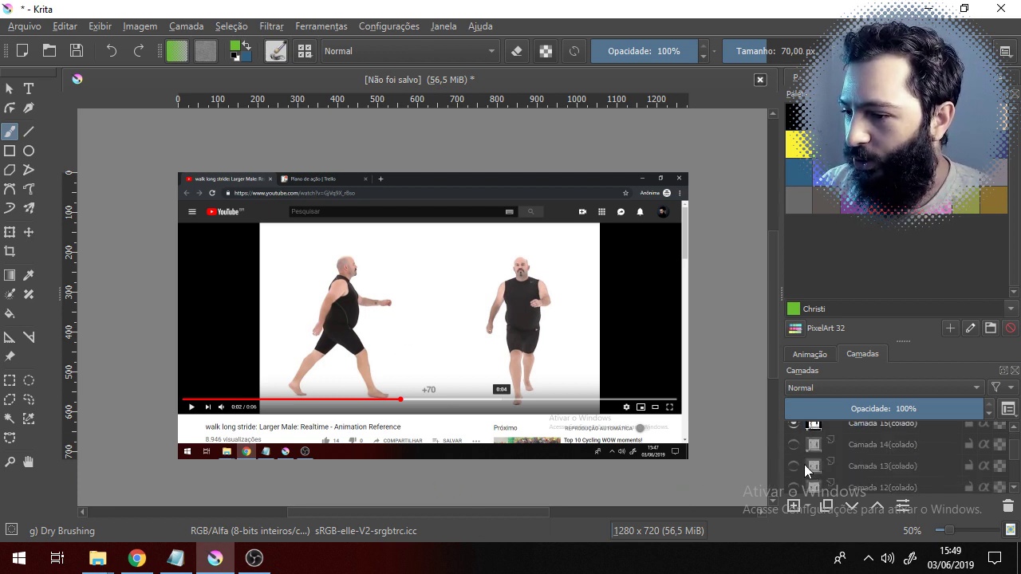
pyautogui.click(792, 444)
pyautogui.click(795, 467)
pyautogui.scroll(-1, 797, 471)
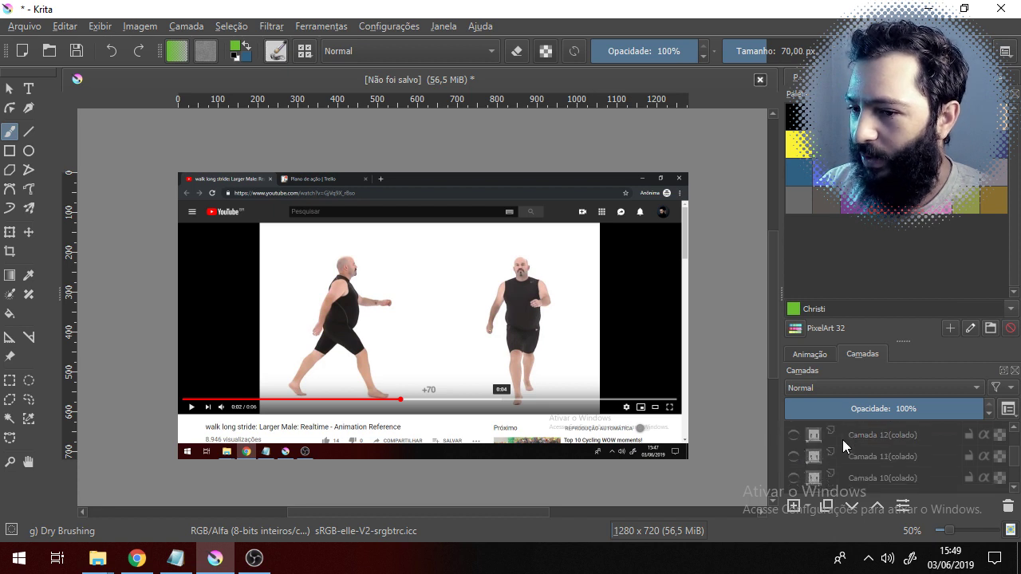
pyautogui.click(794, 441)
pyautogui.scroll(1, 869, 444)
pyautogui.scroll(-1, 869, 445)
pyautogui.click(793, 459)
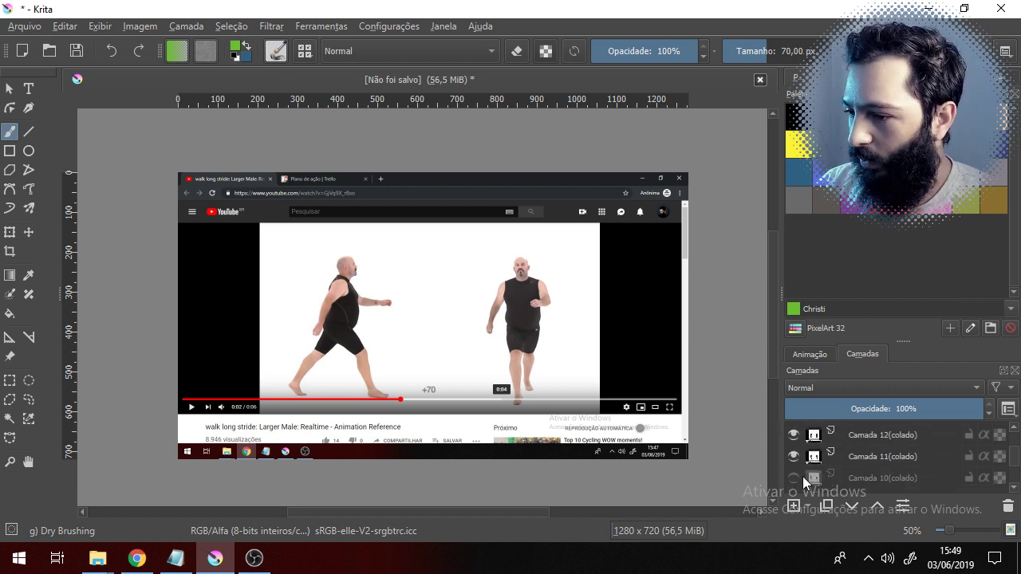
pyautogui.click(794, 481)
pyautogui.scroll(-1, 863, 466)
pyautogui.click(792, 446)
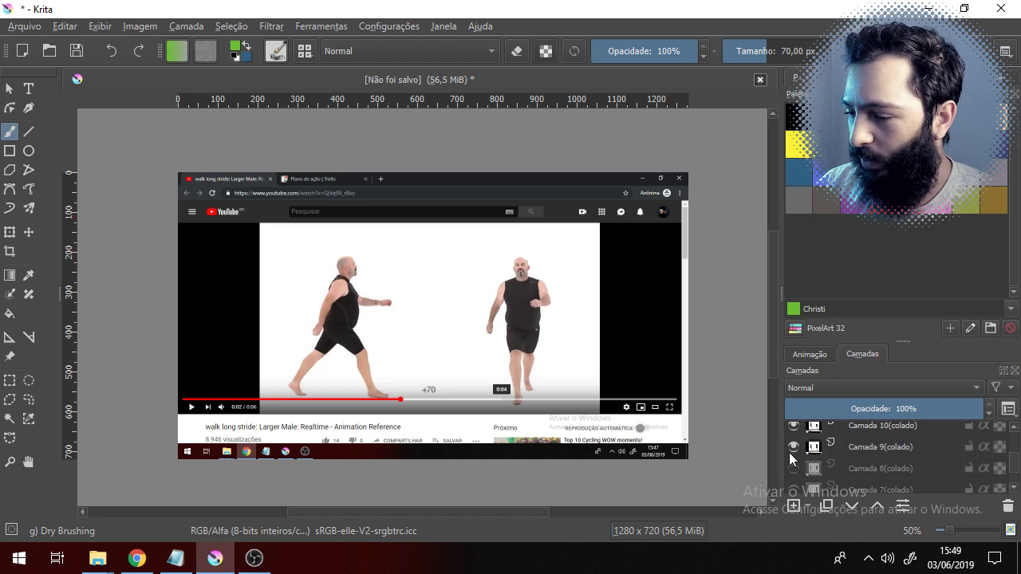
pyautogui.click(792, 468)
pyautogui.scroll(-1, 847, 472)
pyautogui.click(793, 437)
pyautogui.click(792, 458)
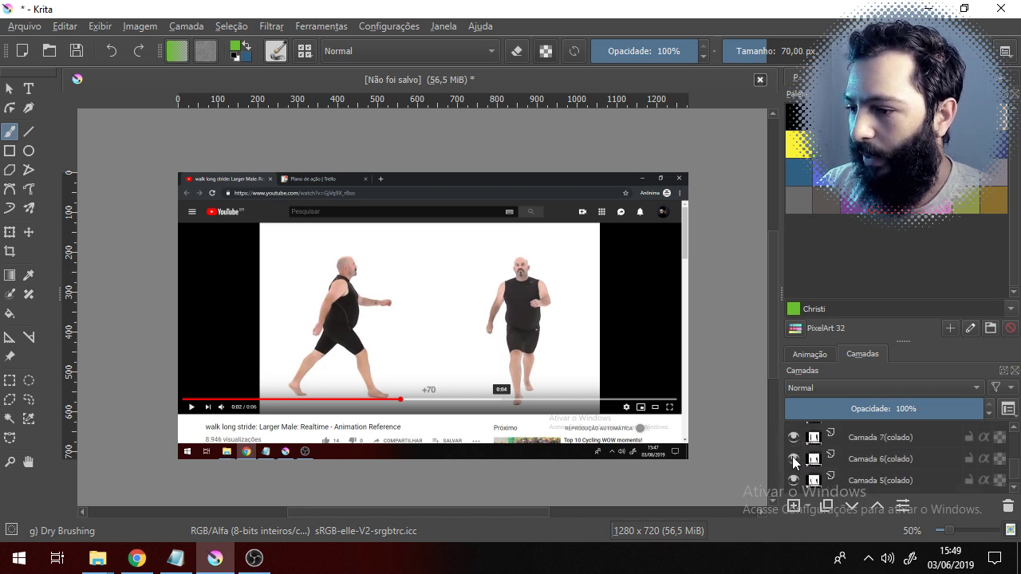
pyautogui.scroll(-1, 868, 461)
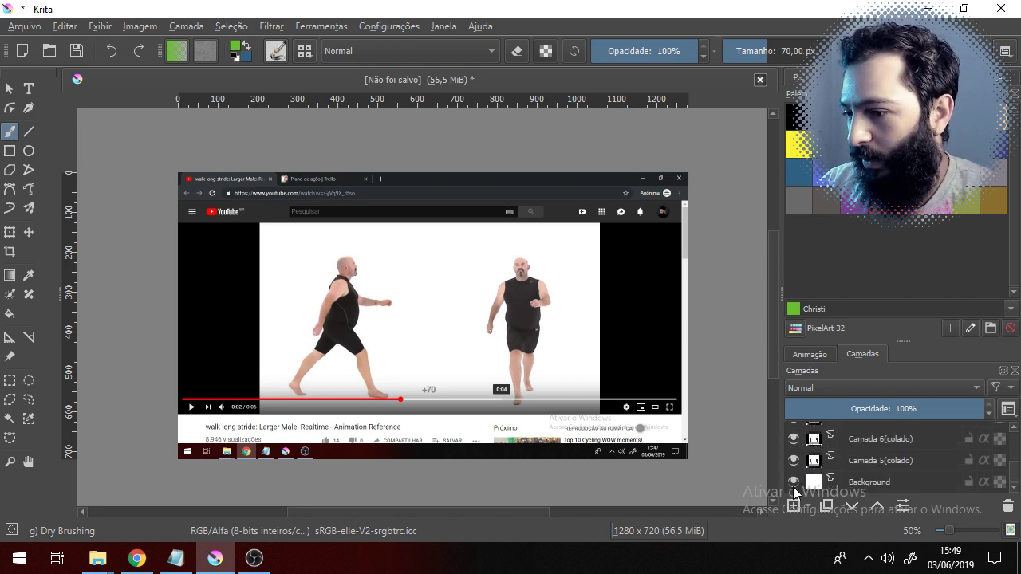
pyautogui.scroll(4, 877, 469)
pyautogui.scroll(2, 877, 470)
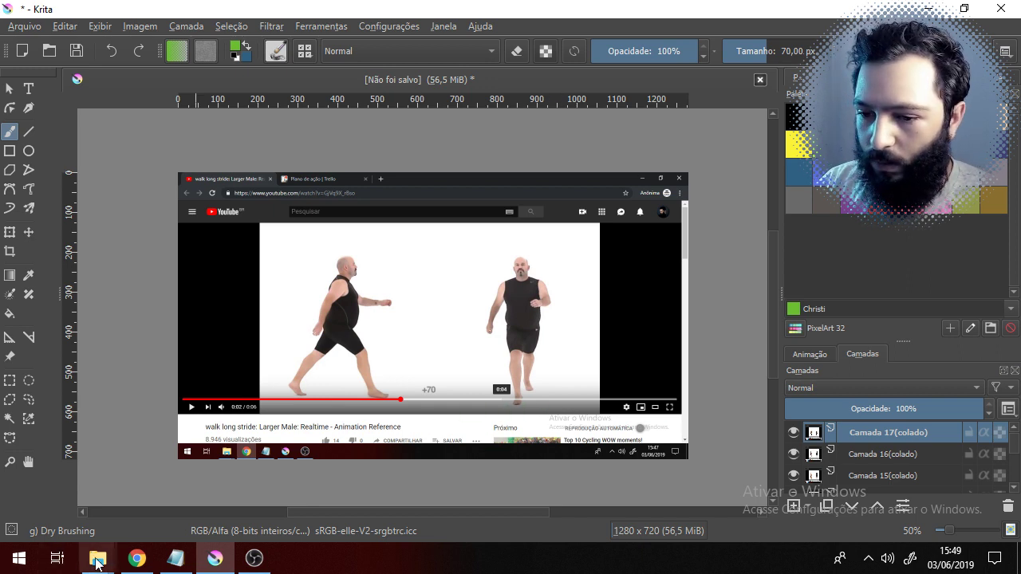
# - Switch to File Explorer, bring up the rotoscopia folder and reposition its window over Krita
pyautogui.moveTo(99, 561)
pyautogui.click(90, 513)
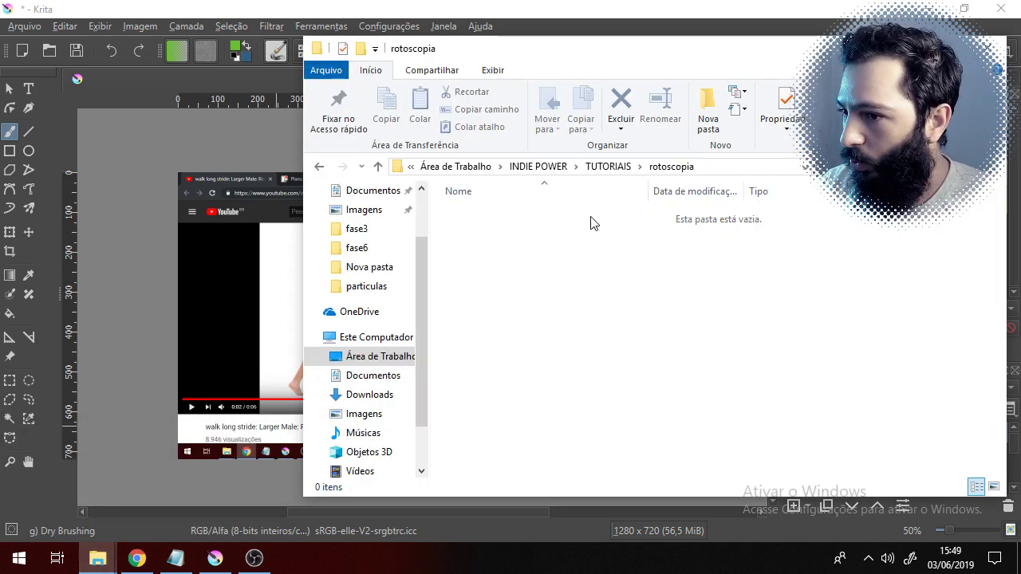
pyautogui.moveTo(638, 56); pyautogui.dragTo(574, 57)
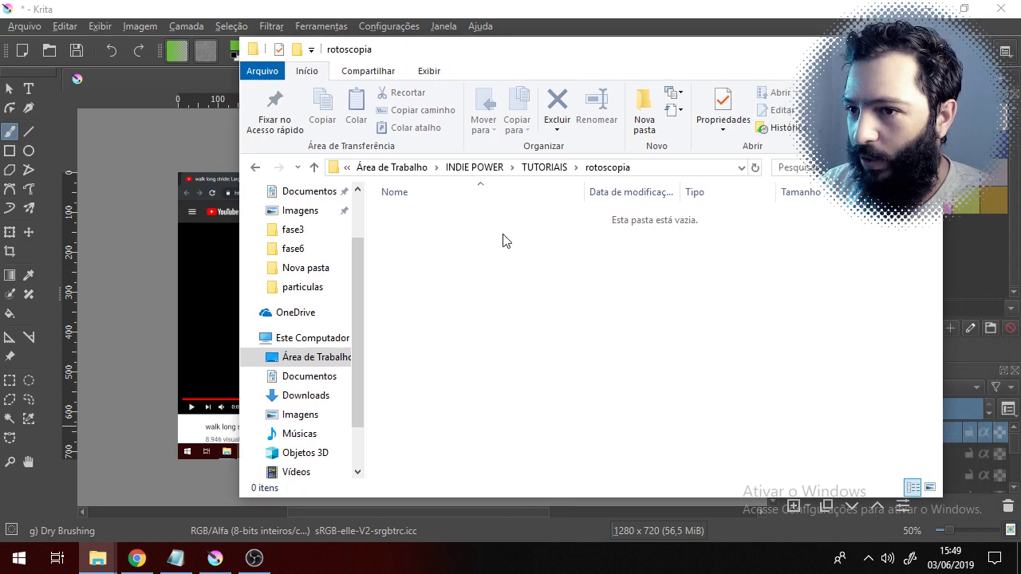
# - Switch back to Krita and open the Exportar Camadas script for the unsaved document
pyautogui.click(501, 8)
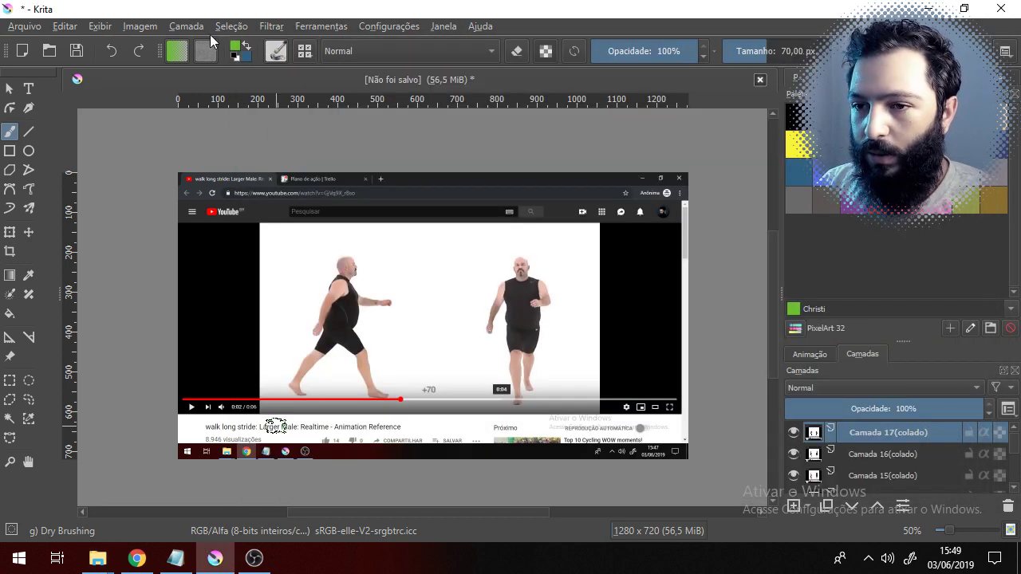
pyautogui.click(150, 27)
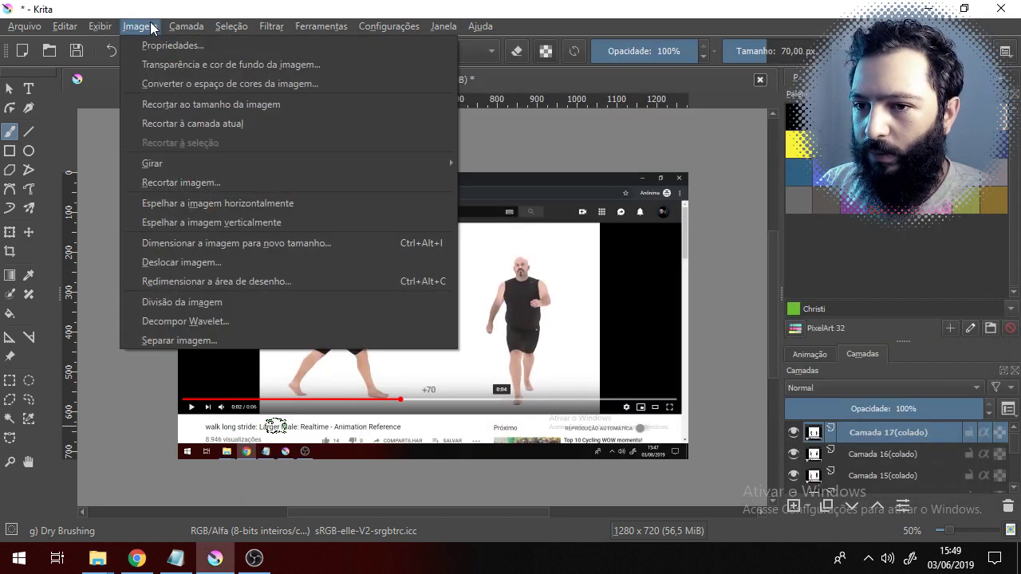
pyautogui.moveTo(312, 32)
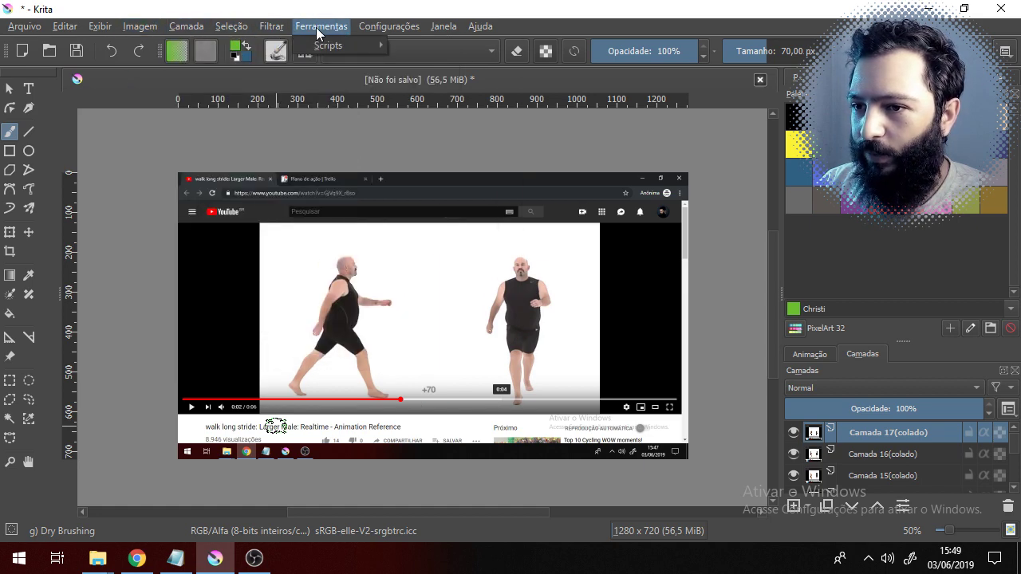
pyautogui.moveTo(317, 50)
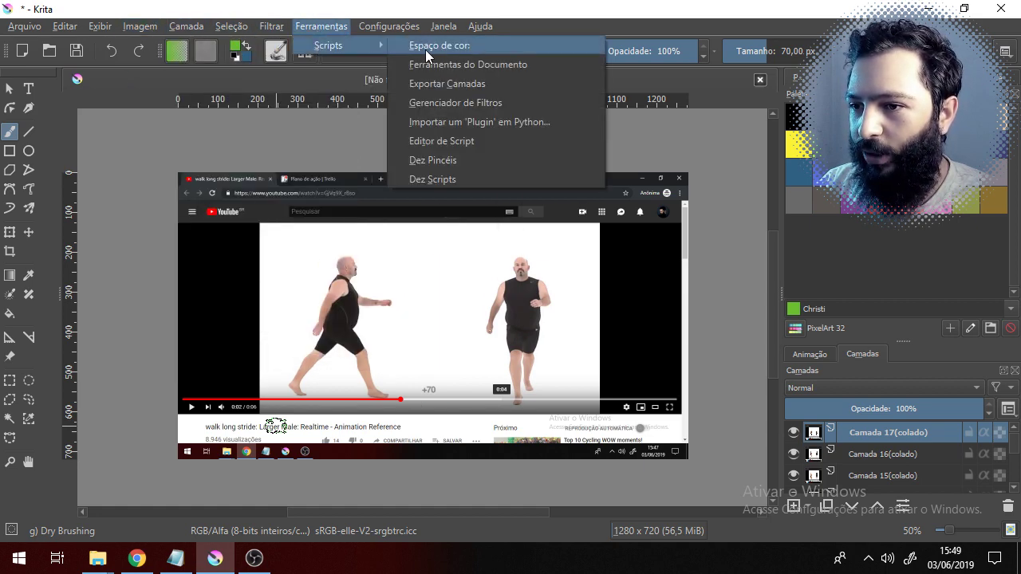
pyautogui.click(471, 86)
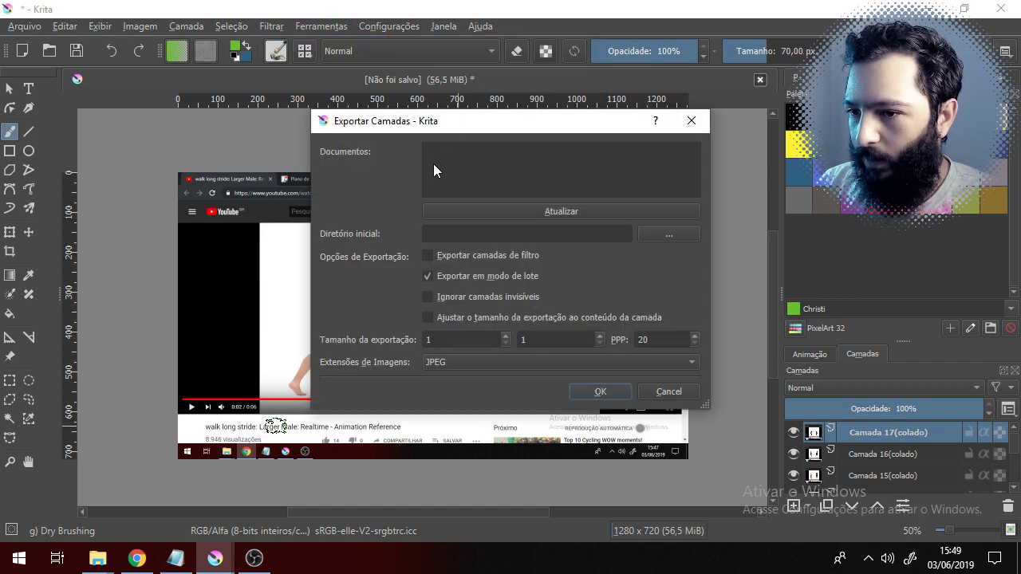
# - Copy the rotoscopia folder path from File Explorer and set it as the initial directory for Krita's layer export
pyautogui.click(104, 563)
pyautogui.click(72, 488)
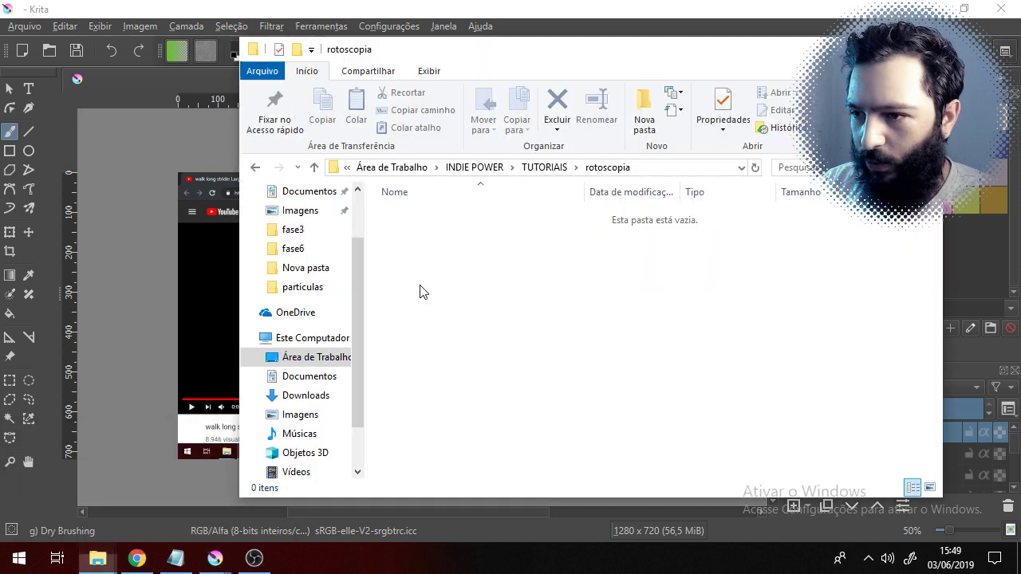
pyautogui.click(679, 169)
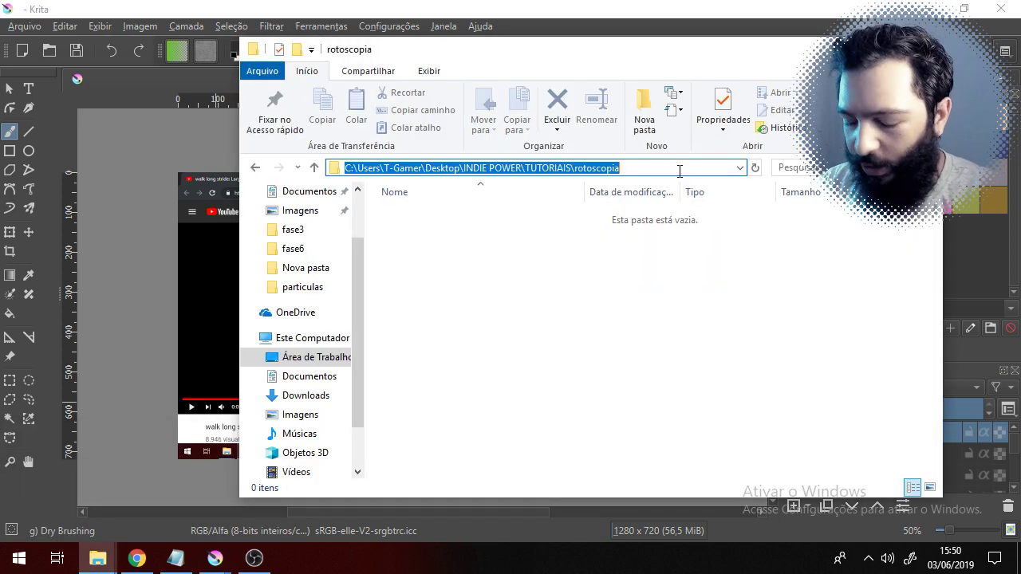
pyautogui.click(572, 8)
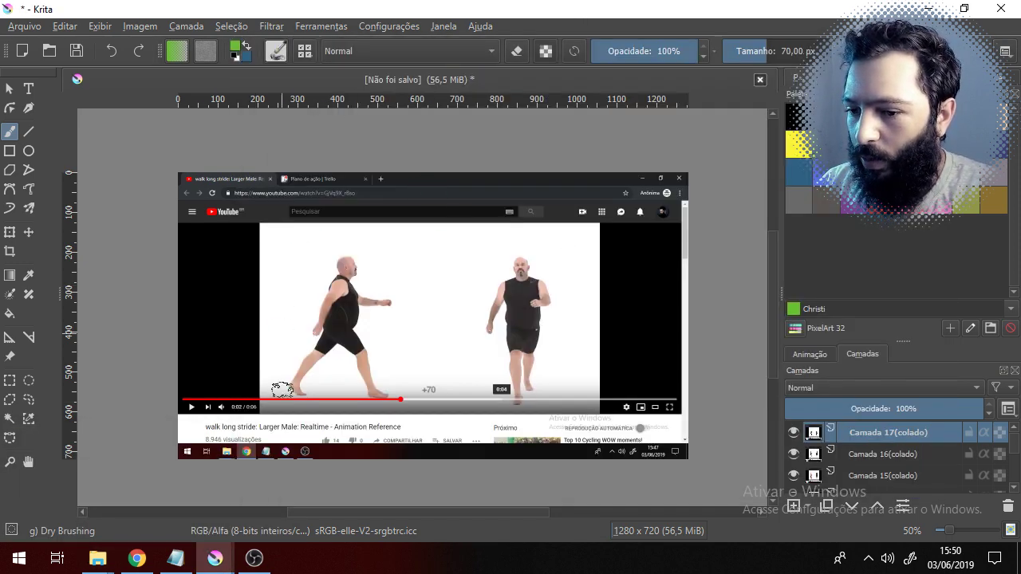
pyautogui.moveTo(215, 558)
pyautogui.click(296, 479)
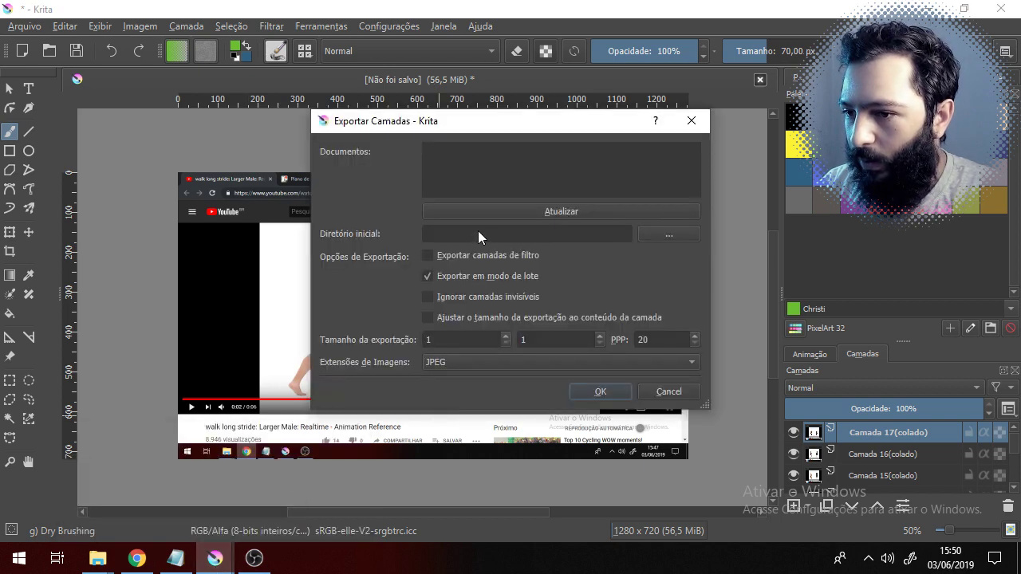
pyautogui.click(674, 234)
pyautogui.click(550, 170)
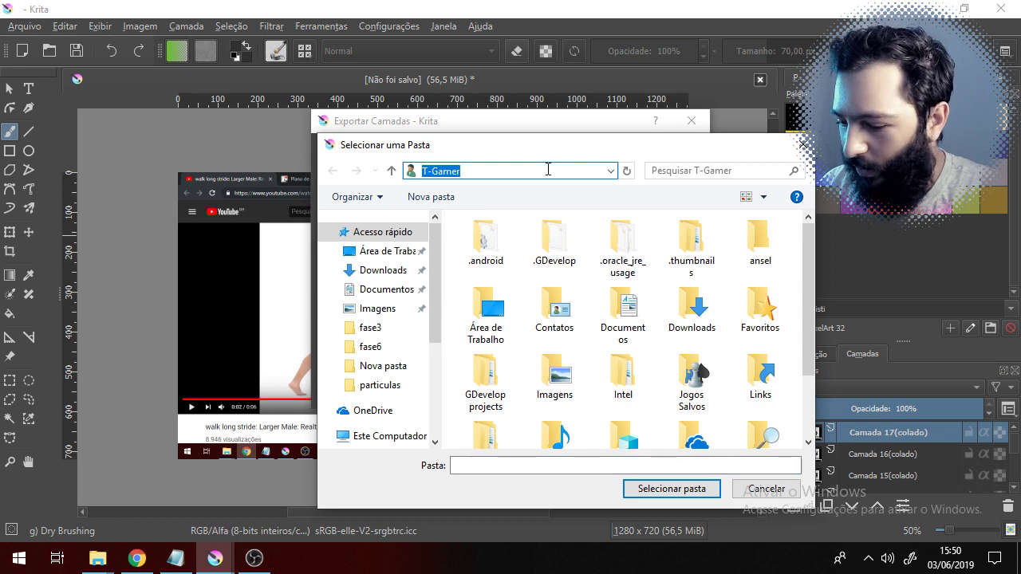
pyautogui.hotkey('ctrl', 'v')
pyautogui.press('Return')
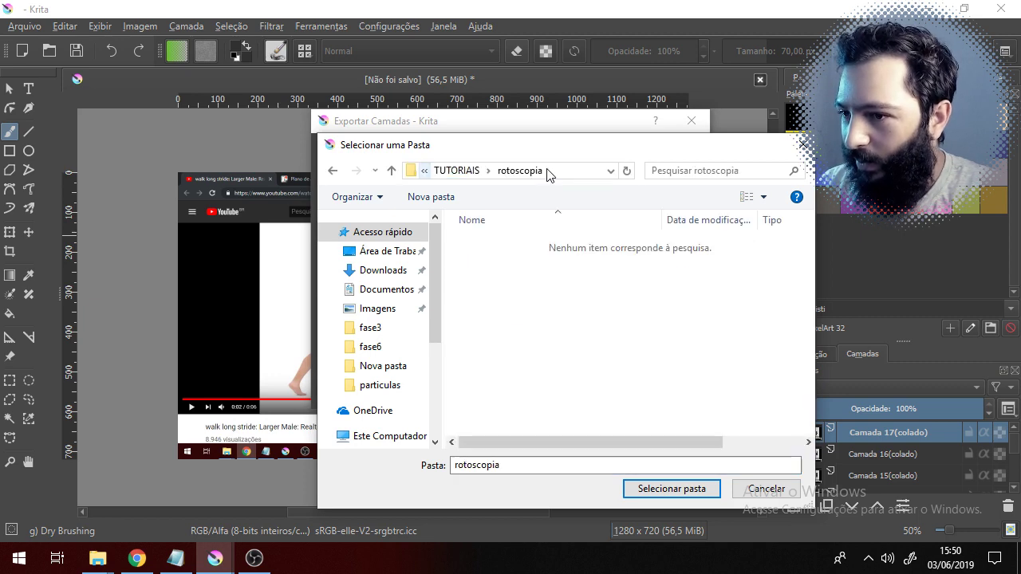
pyautogui.click(694, 488)
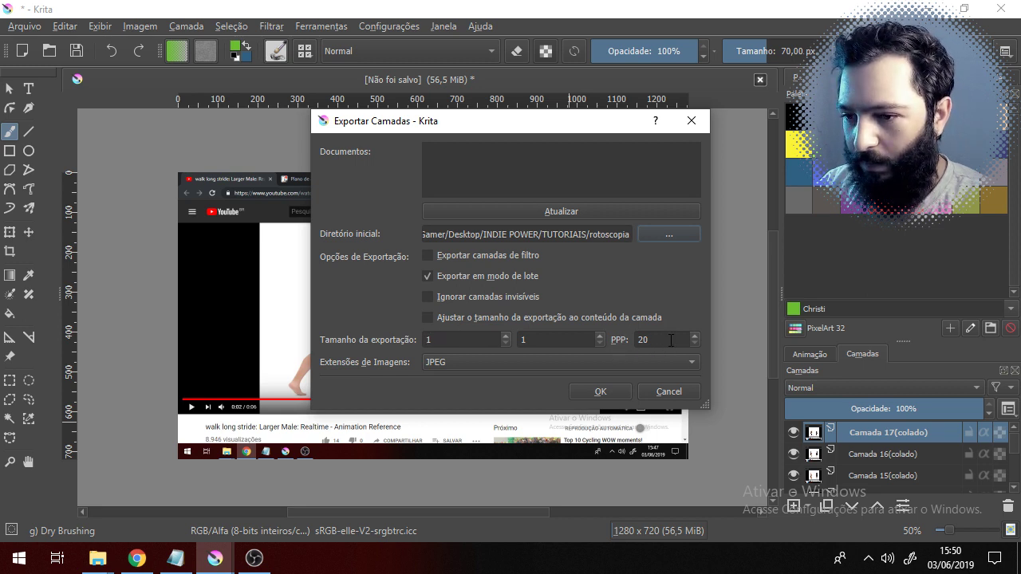
# - Set the export image extension to PNG and try to export the layers
pyautogui.click(471, 361)
pyautogui.click(471, 361)
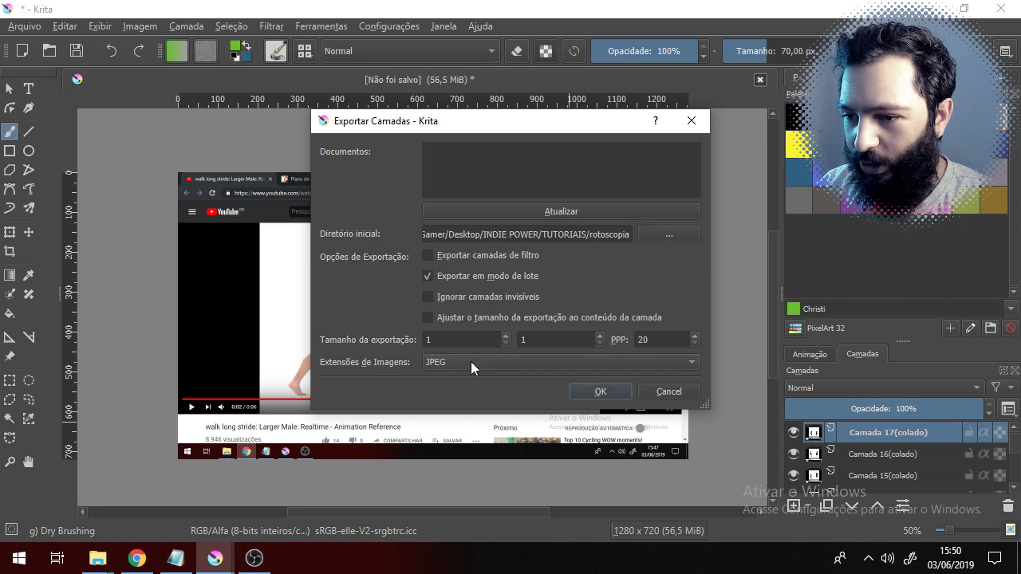
pyautogui.click(440, 364)
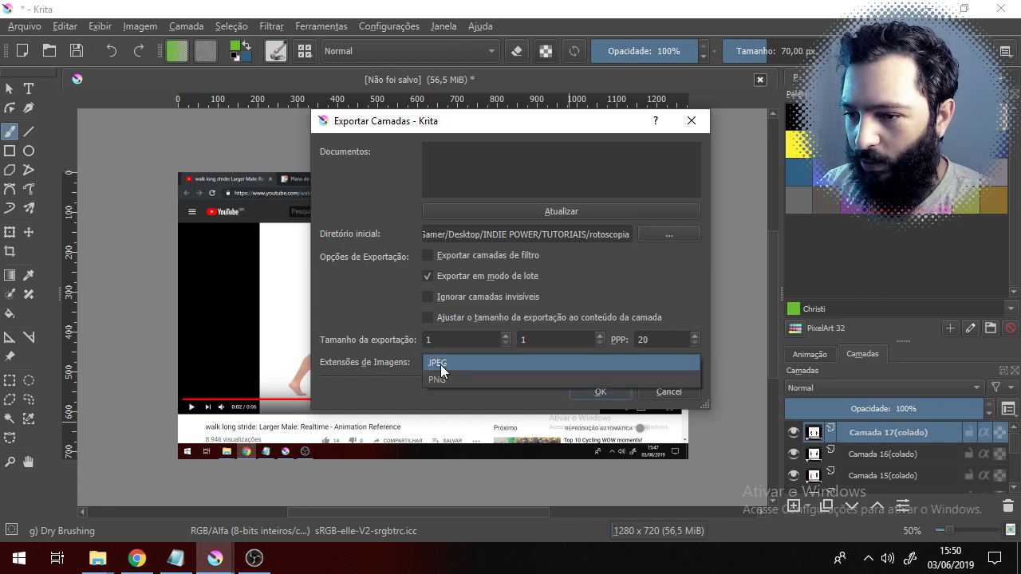
pyautogui.click(442, 383)
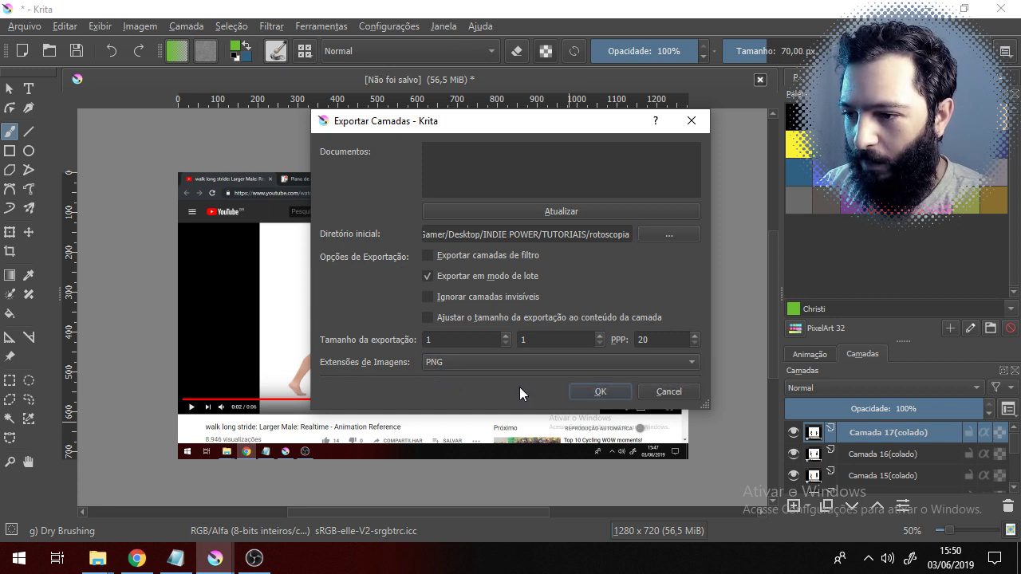
pyautogui.click(589, 388)
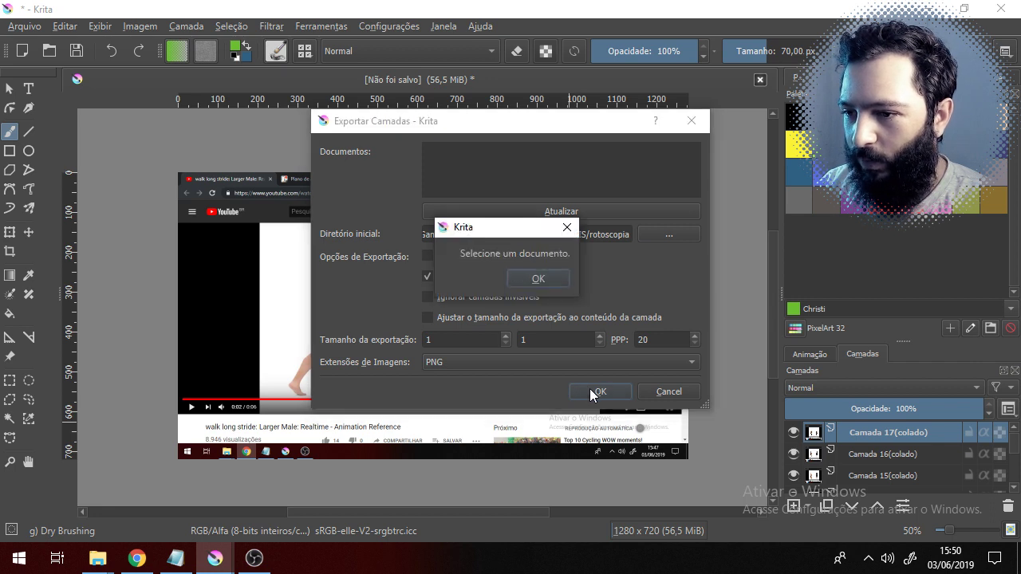
pyautogui.click(539, 278)
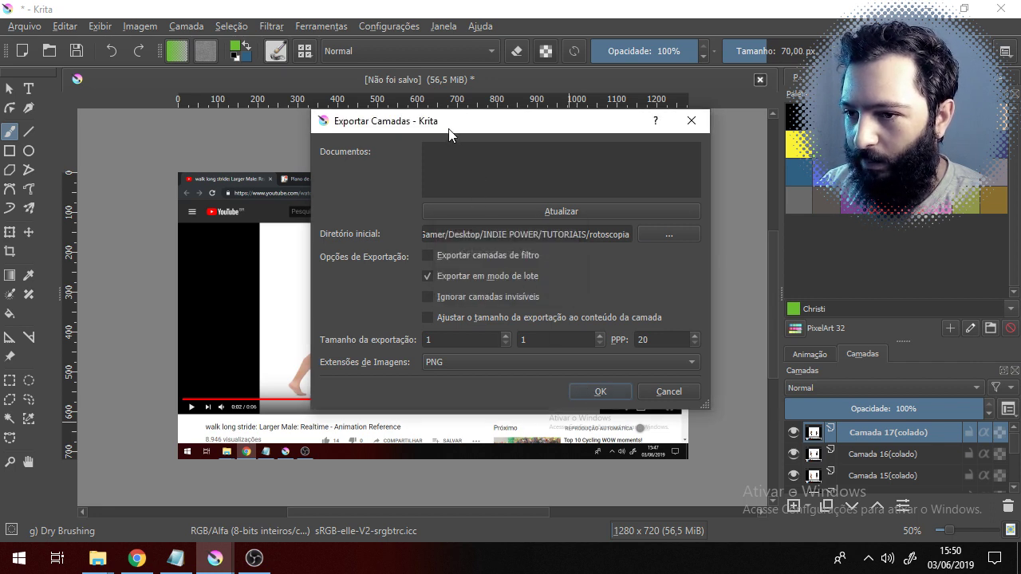
# - Move the layer export dialog aside, refresh its document list and close it
pyautogui.moveTo(448, 129); pyautogui.dragTo(529, 154)
pyautogui.click(566, 239)
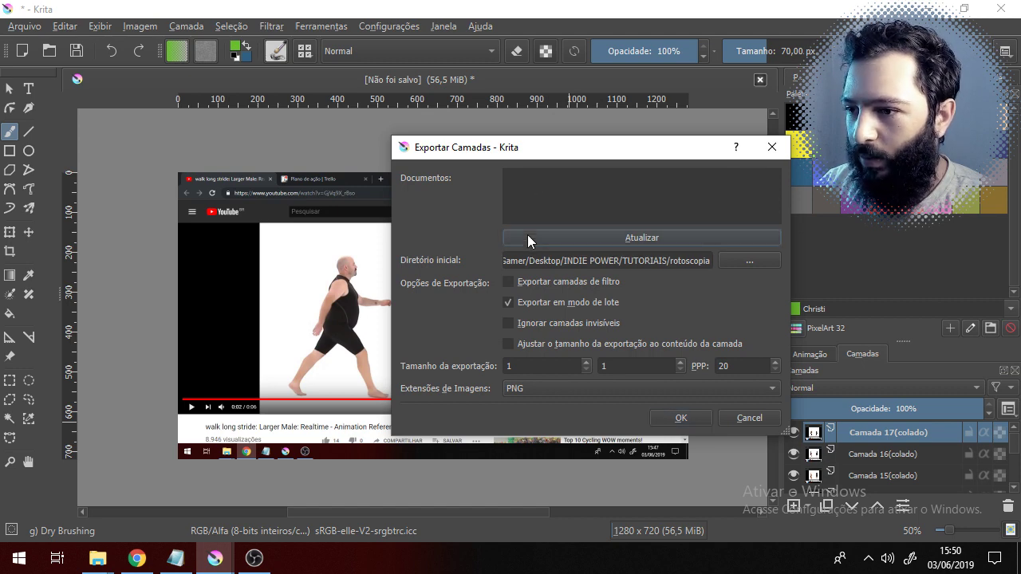
pyautogui.click(771, 147)
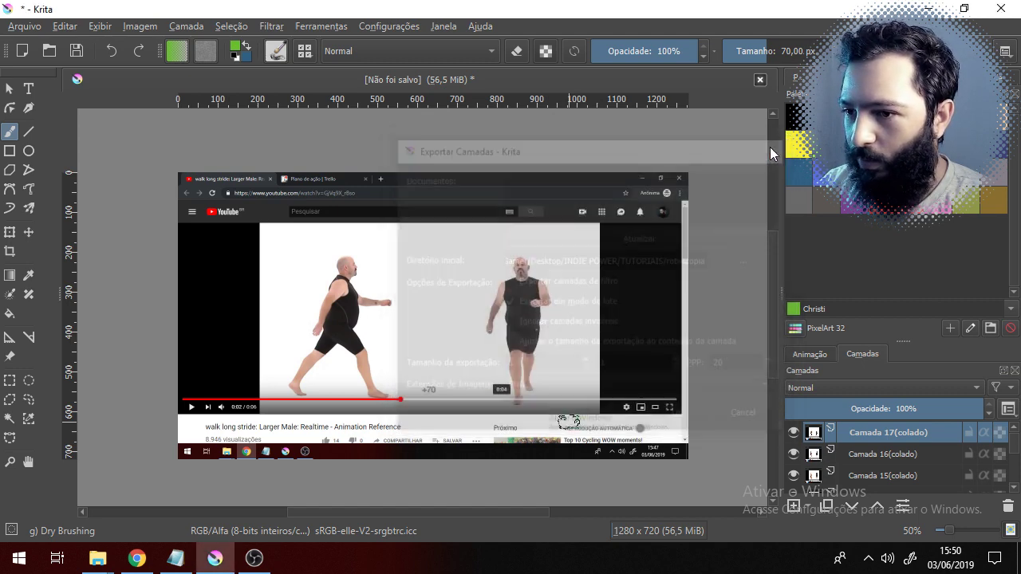
# - Save the document as a Krita file named rotosc1 in the rotoscopia folder, using the folder path copied from File Explorer
pyautogui.click(77, 50)
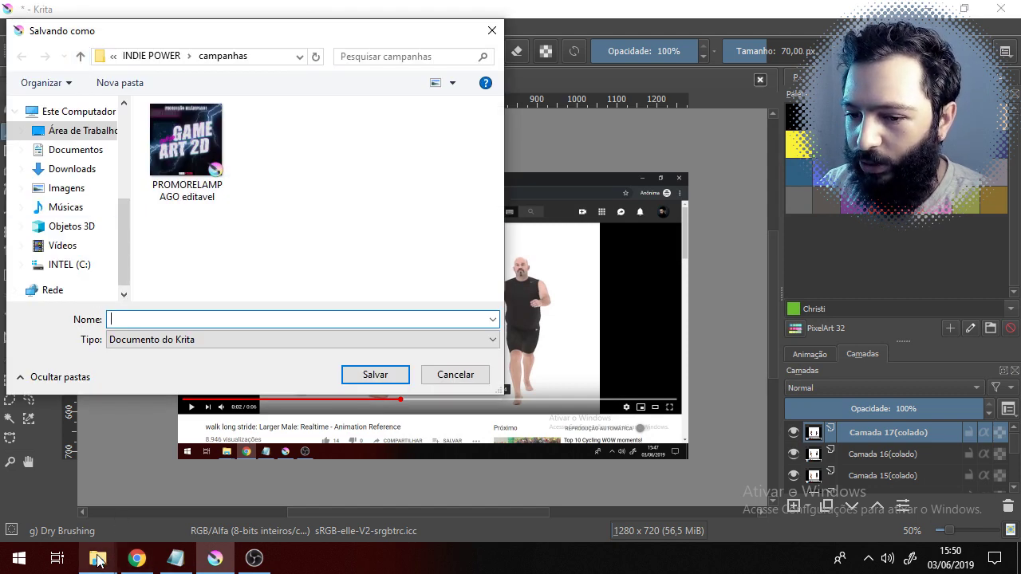
pyautogui.moveTo(97, 556)
pyautogui.click(95, 519)
pyautogui.click(630, 173)
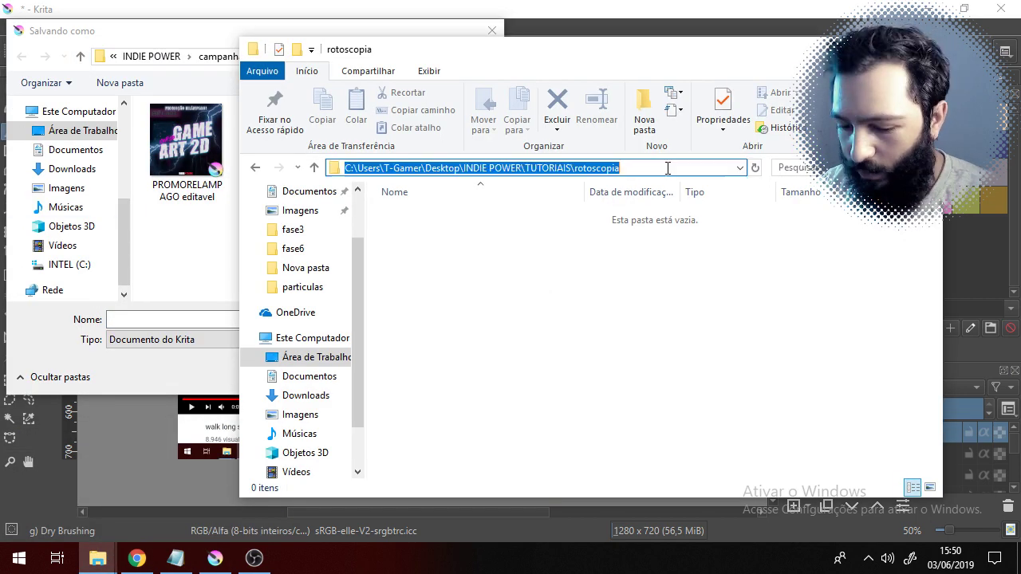
pyautogui.click(235, 40)
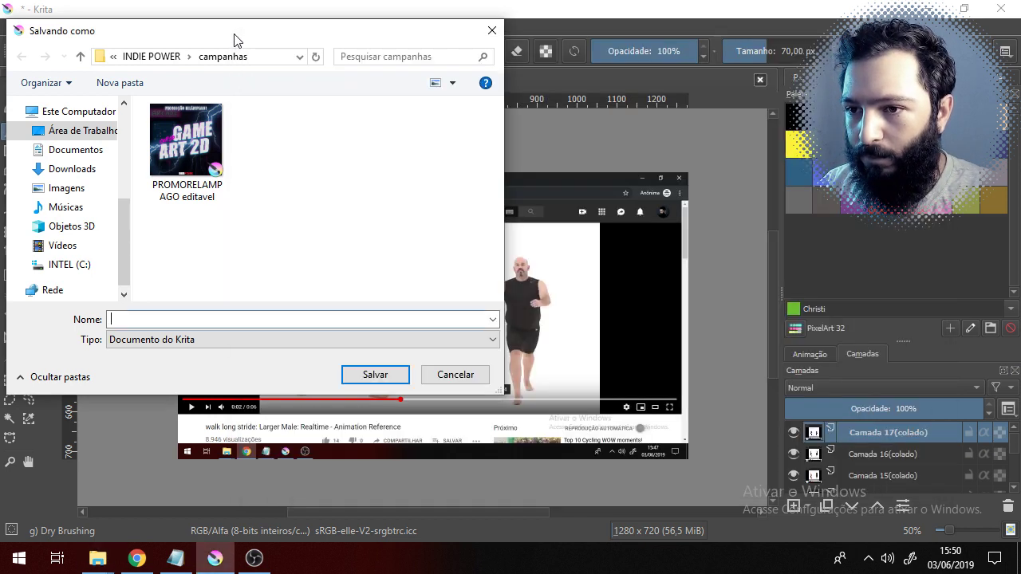
pyautogui.click(278, 57)
pyautogui.hotkey('ctrl', 'v')
pyautogui.press('Return')
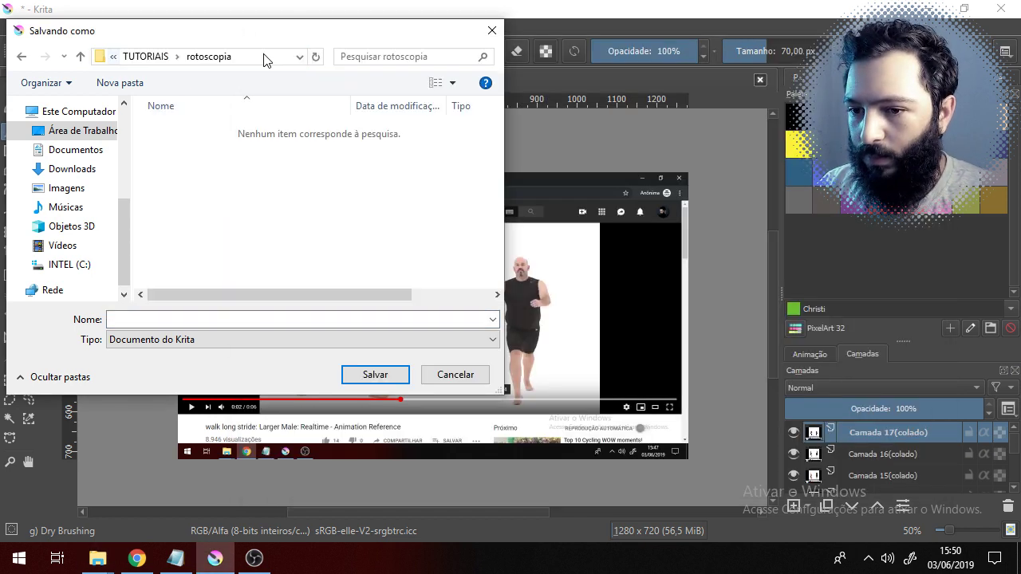
pyautogui.click(145, 319)
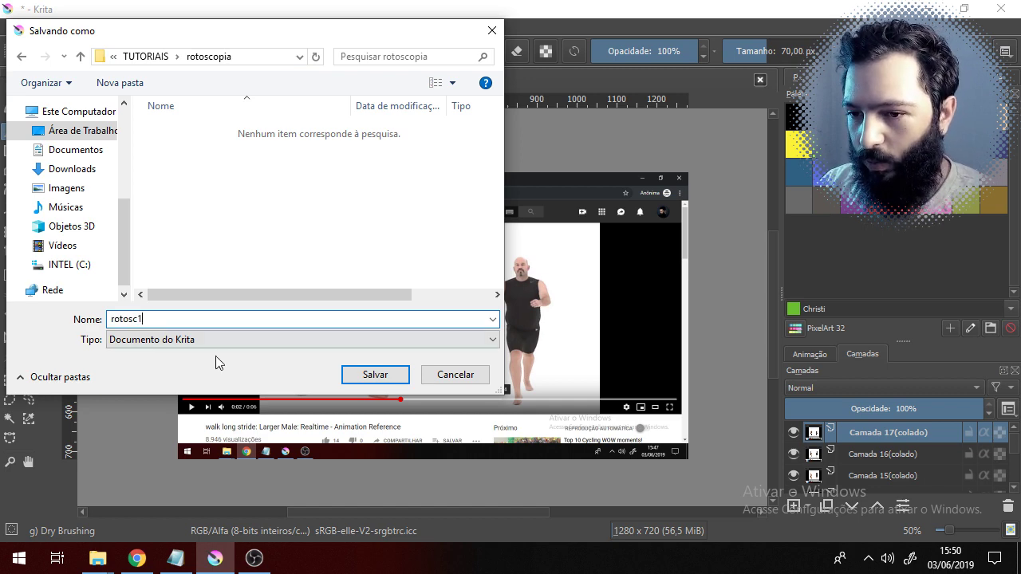
pyautogui.click(367, 373)
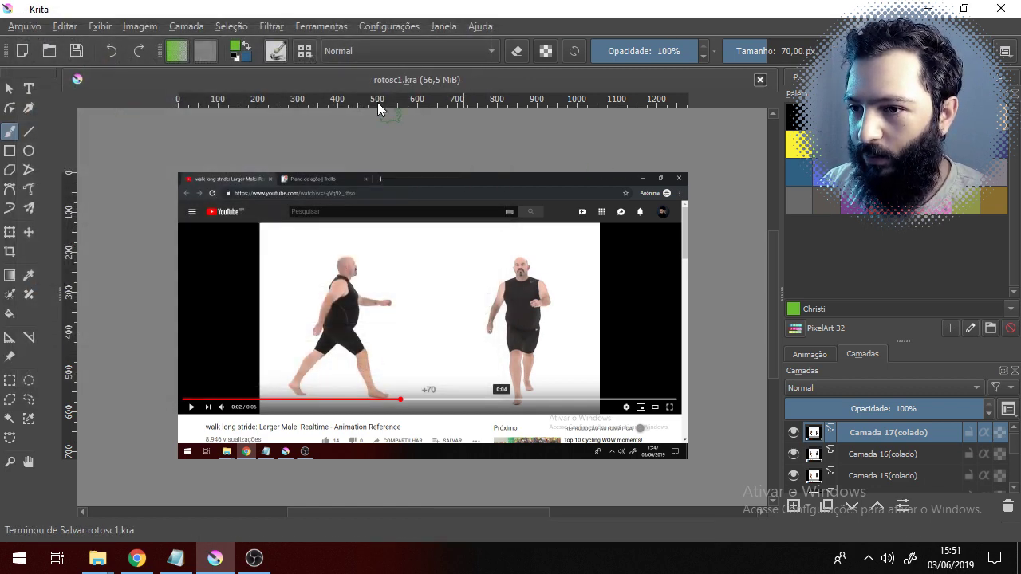
# - Switch to File Explorer and create a subfolder in rotoscopia, keeping the default name Nova pasta
pyautogui.click(97, 557)
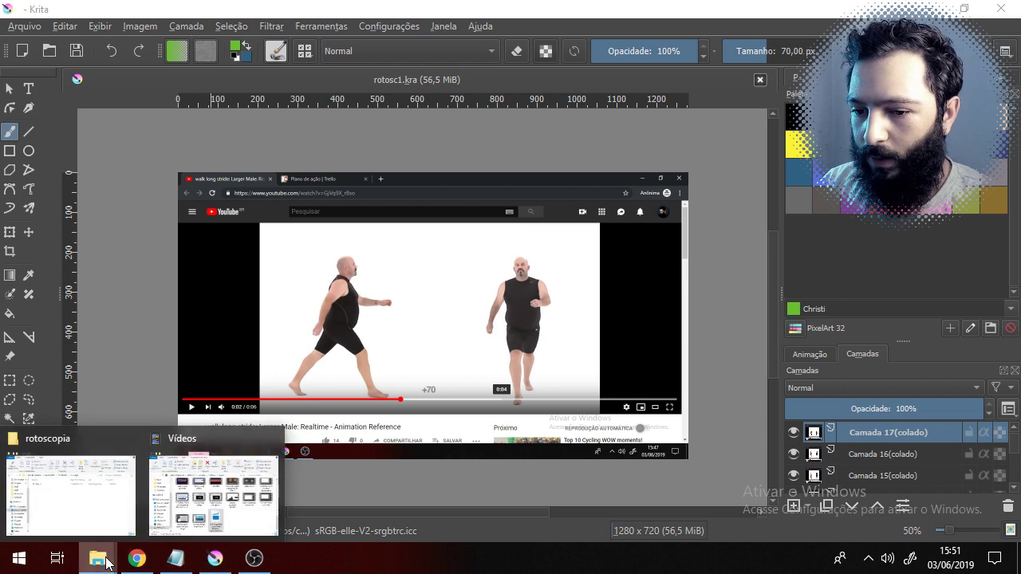
pyautogui.click(72, 494)
pyautogui.rightClick(466, 290)
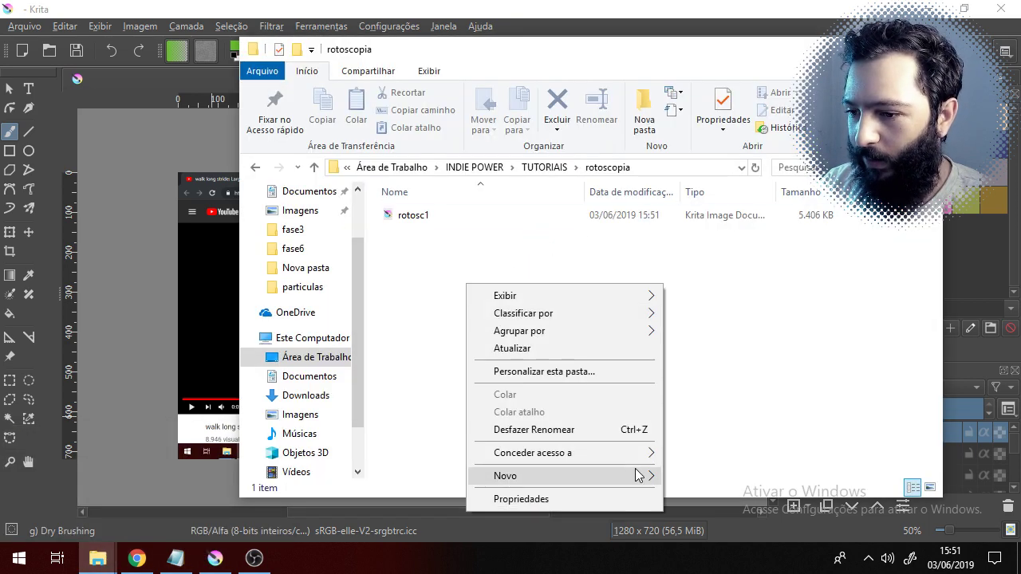
pyautogui.moveTo(656, 476)
pyautogui.click(741, 351)
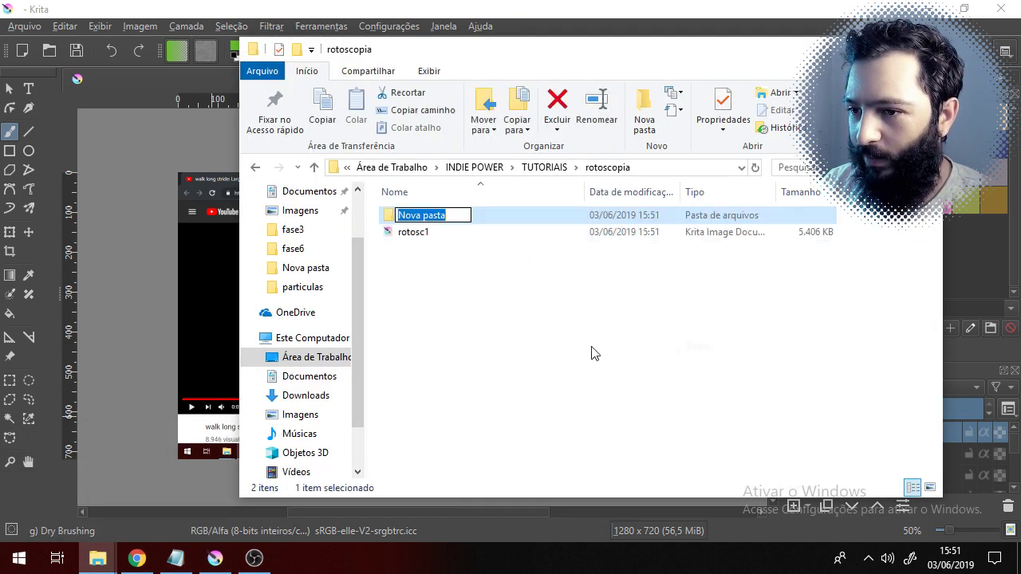
pyautogui.press('Return')
pyautogui.click(569, 342)
pyautogui.doubleClick(491, 217)
# - Return to Krita, open the Exportar Camadas script and select the saved rotosc1.kra document for export
pyautogui.click(449, 8)
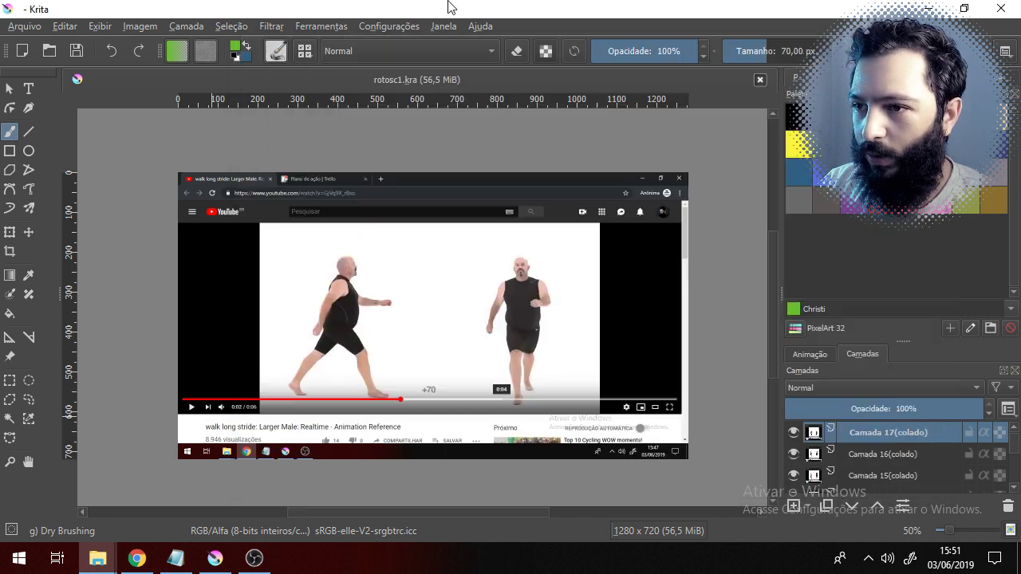
pyautogui.click(324, 27)
pyautogui.moveTo(343, 46)
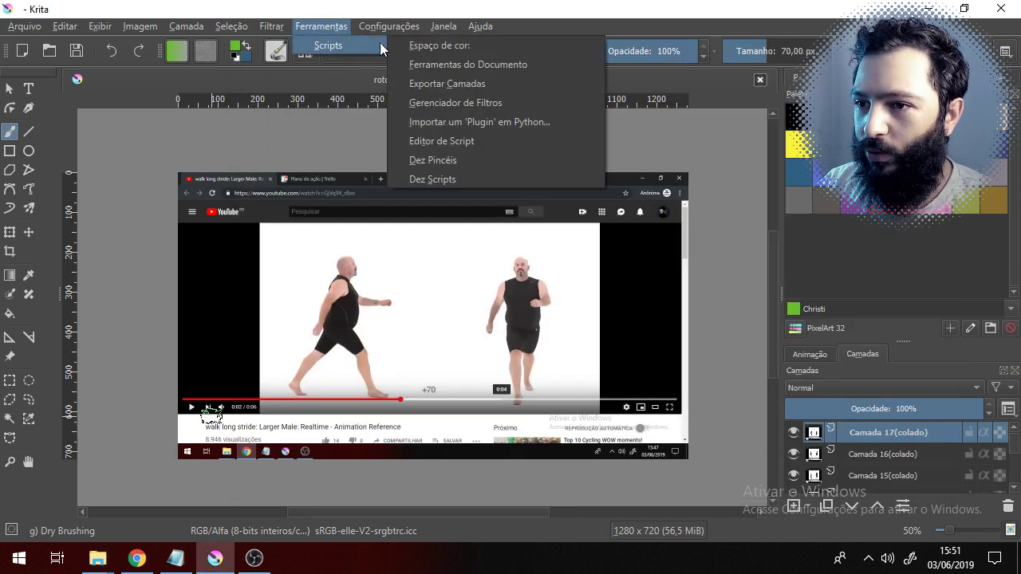
pyautogui.click(494, 86)
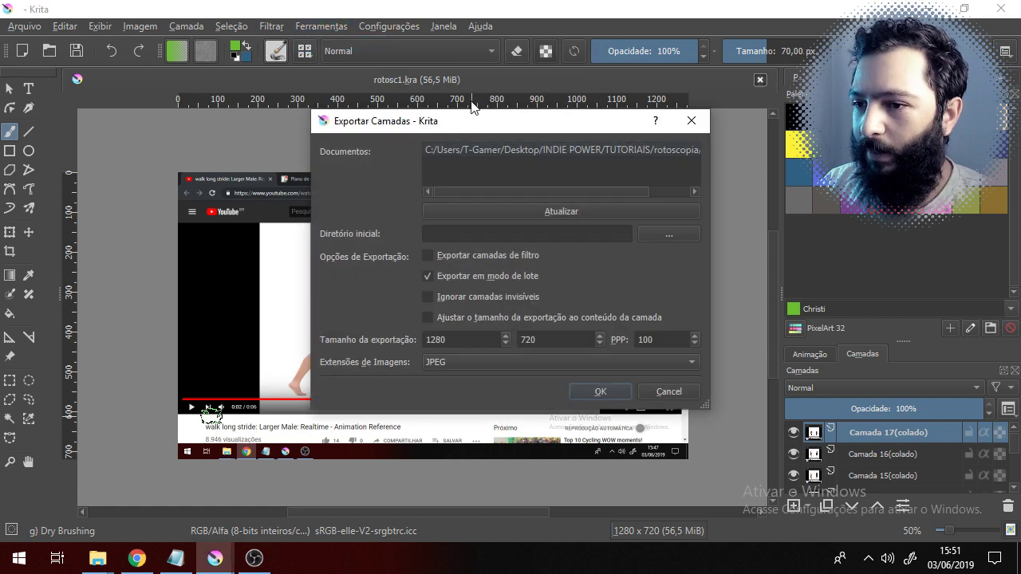
pyautogui.tripleClick(481, 150)
# - Set the initial export directory to the Nova pasta subfolder inside rotoscopia
pyautogui.click(651, 236)
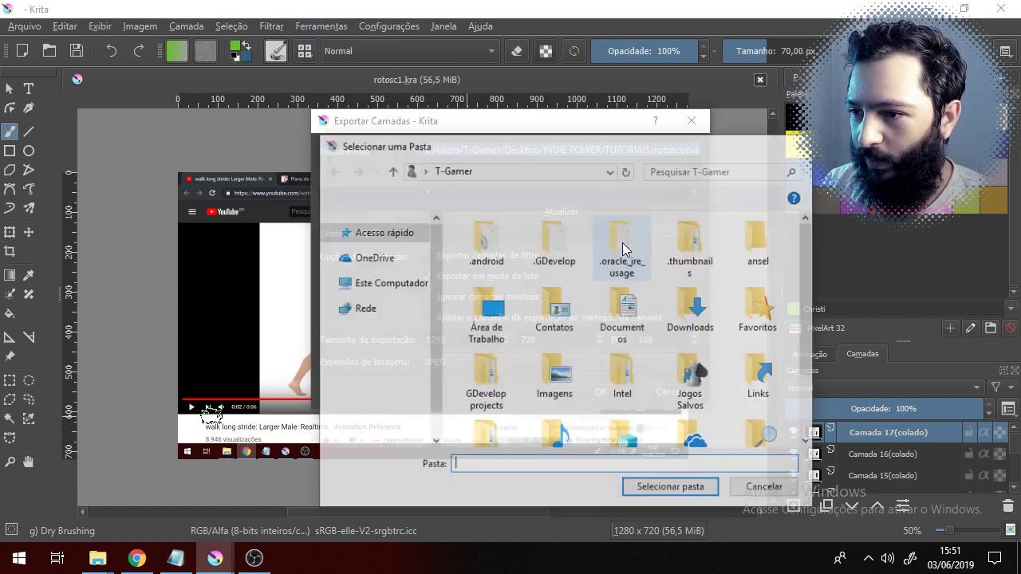
pyautogui.click(510, 170)
pyautogui.hotkey('ctrl', 'v')
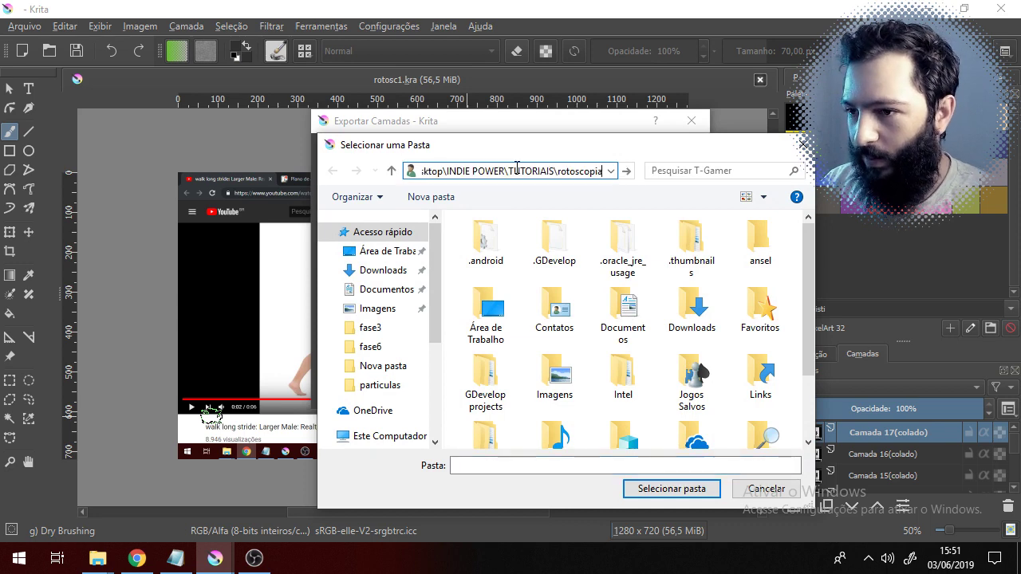
pyautogui.press('Return')
pyautogui.doubleClick(502, 243)
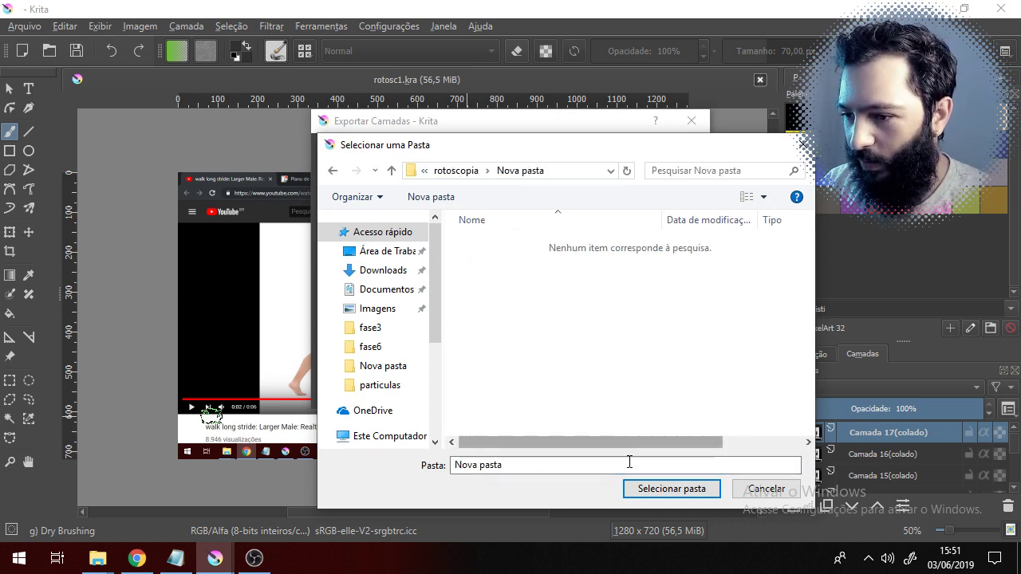
pyautogui.click(671, 488)
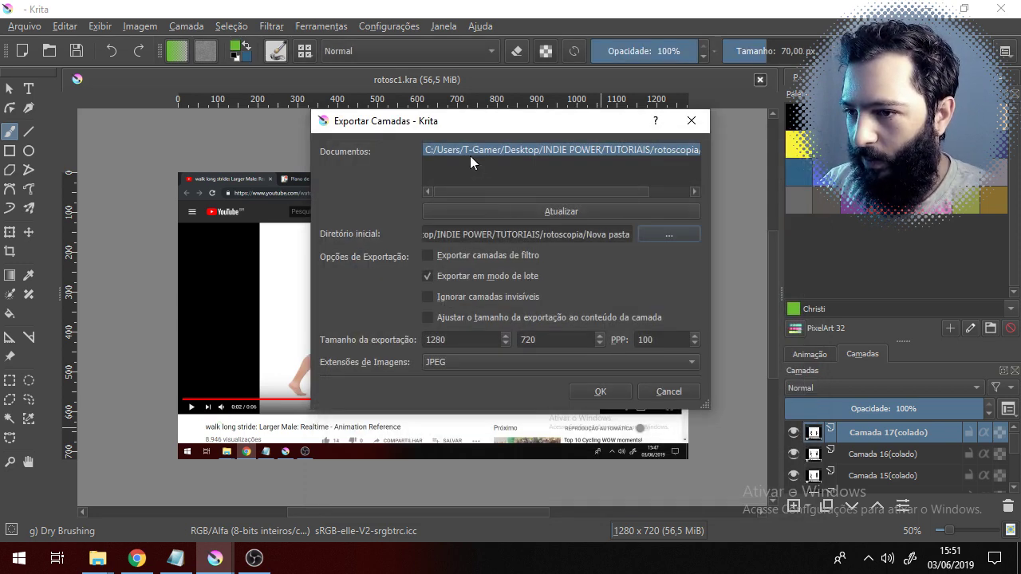
# - Refresh the document list, select rotosc1.kra again and export its layers as JPEG images at 1280 x 720
pyautogui.click(498, 209)
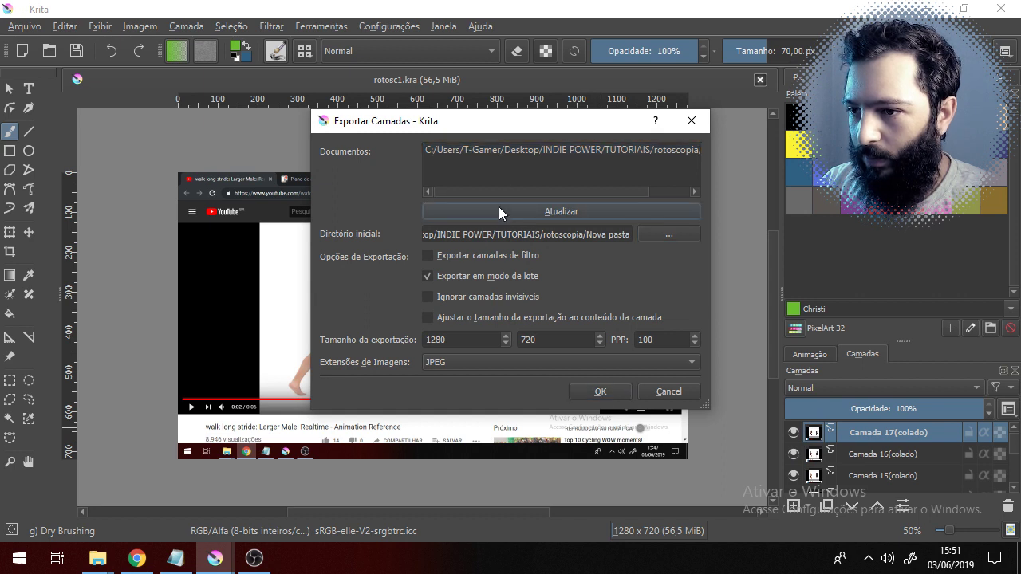
pyautogui.click(472, 150)
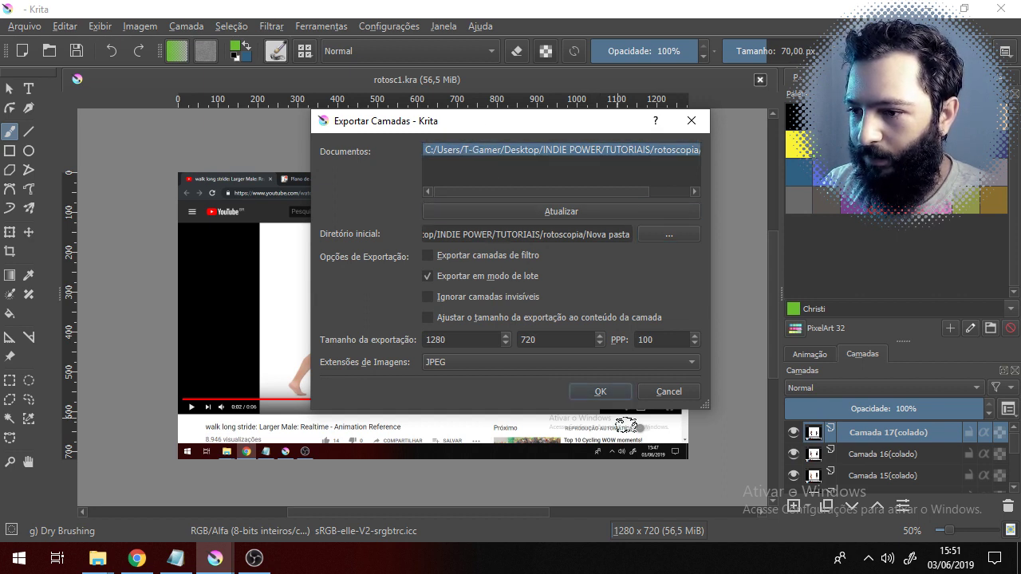
pyautogui.click(502, 357)
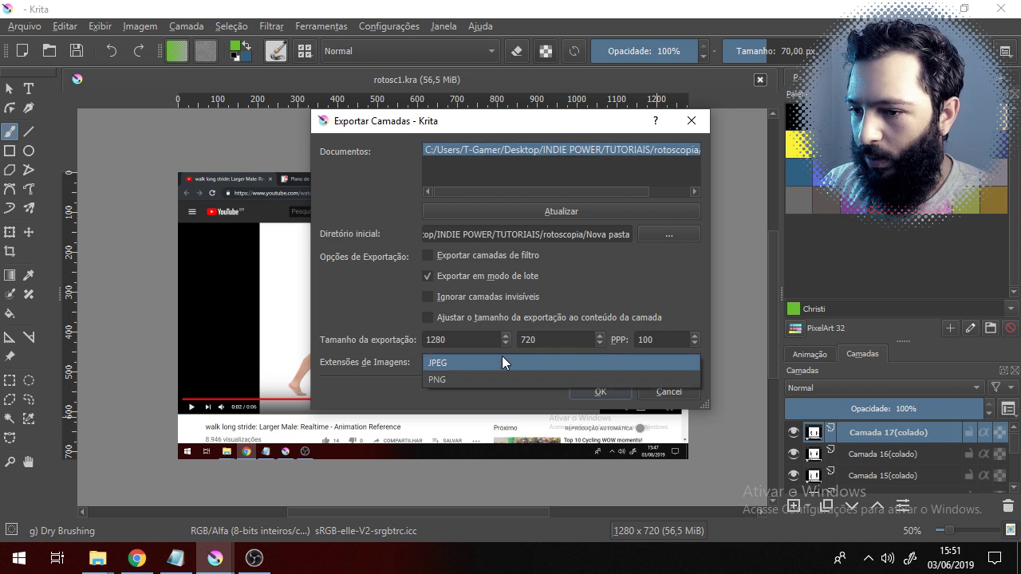
pyautogui.click(502, 356)
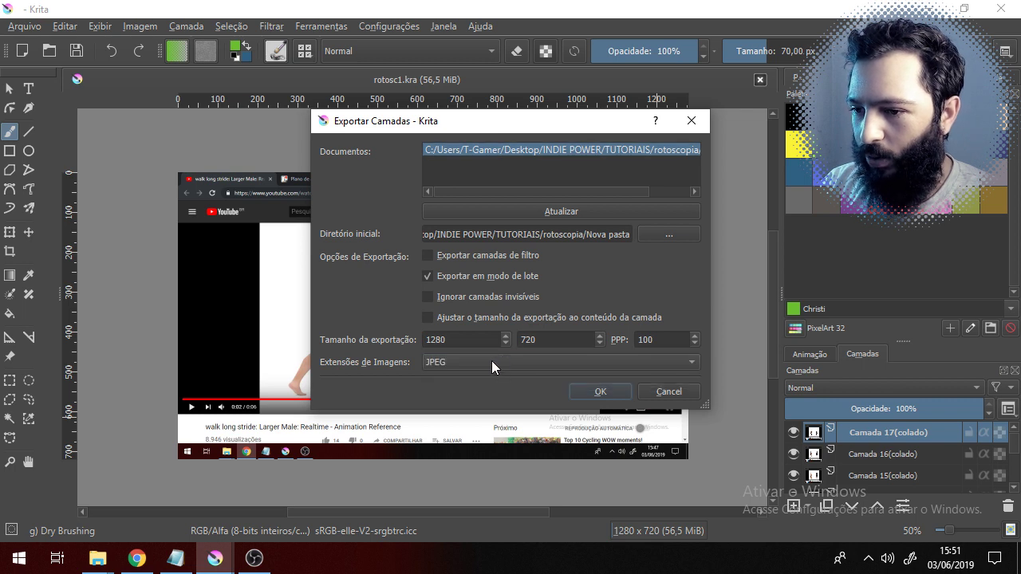
pyautogui.click(612, 390)
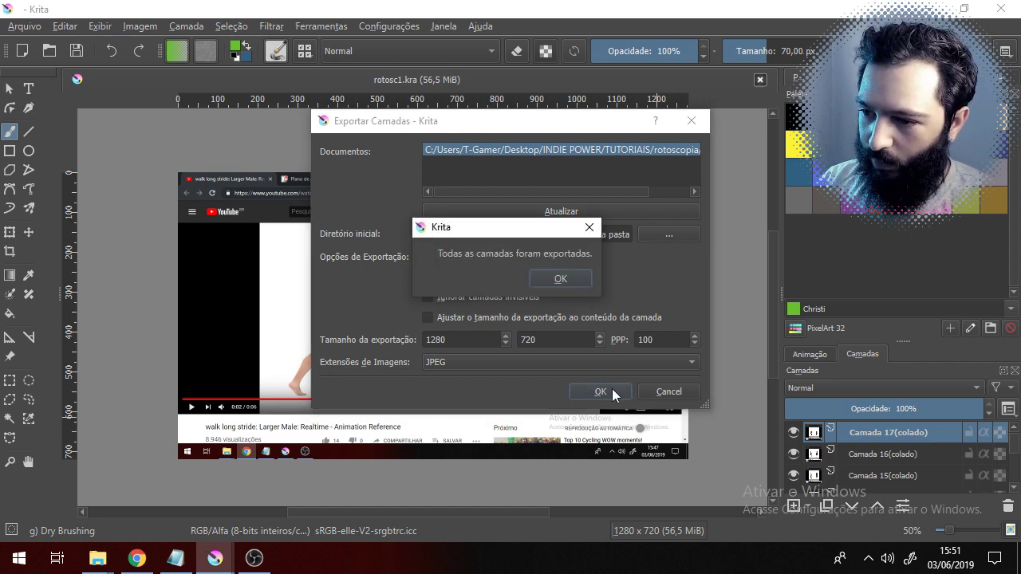
pyautogui.click(547, 274)
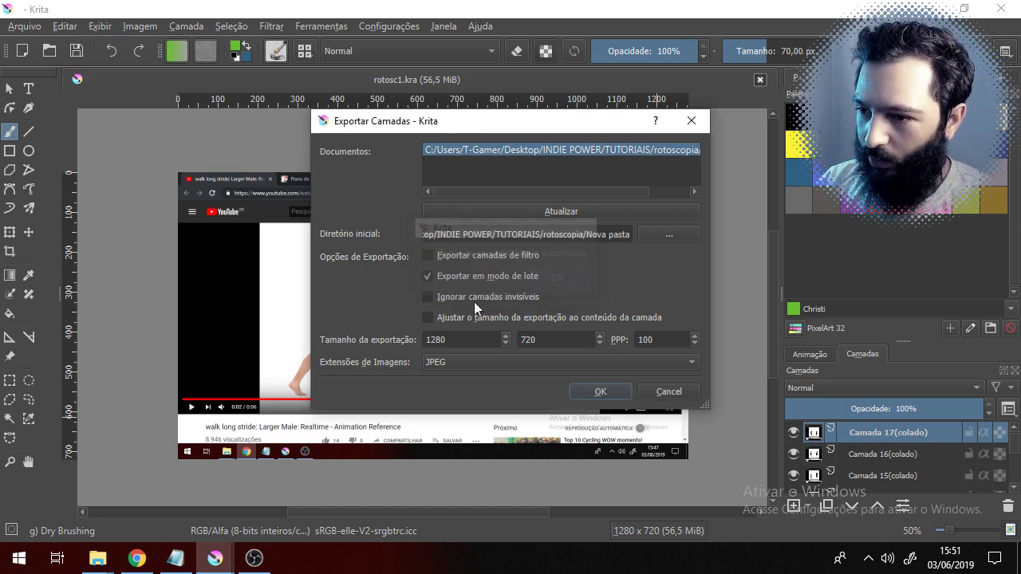
# - Switch to File Explorer and check the exported layer images in the rotosc1 folder inside Nova pasta
pyautogui.click(97, 558)
pyautogui.click(89, 500)
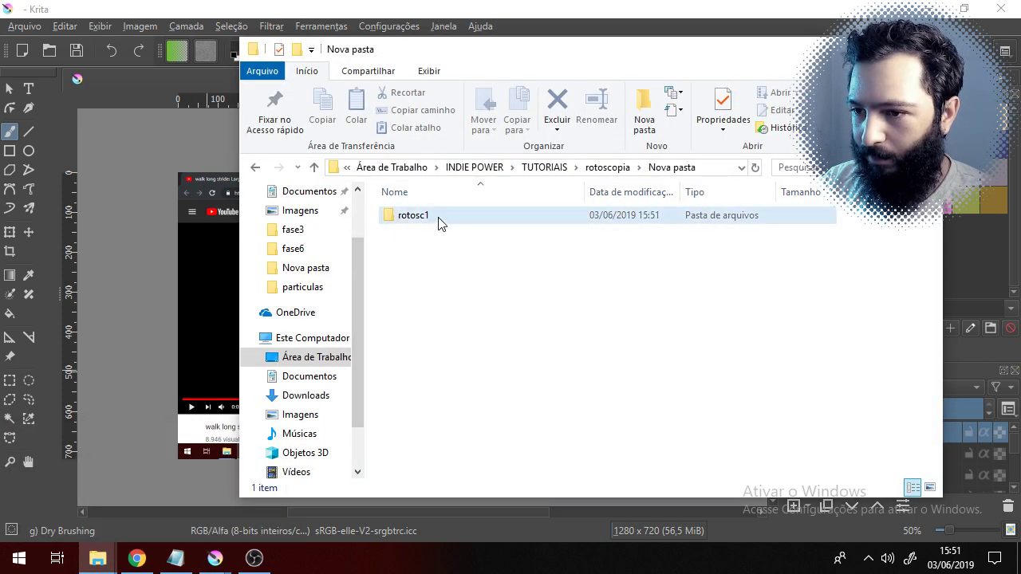
pyautogui.doubleClick(438, 221)
pyautogui.press('Right')
pyautogui.press('Right')
pyautogui.press('Right')
pyautogui.press('Right')
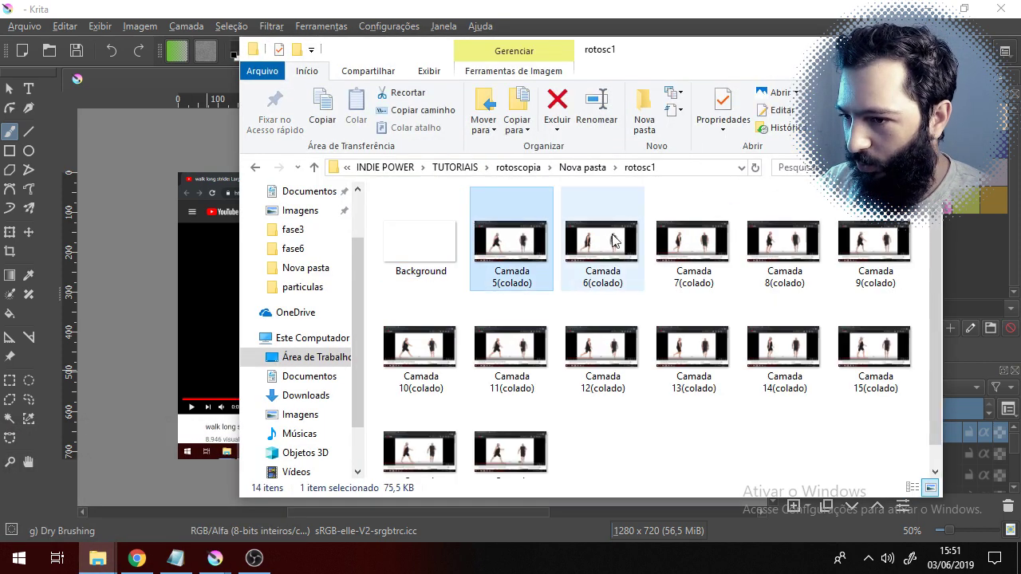
pyautogui.click(507, 440)
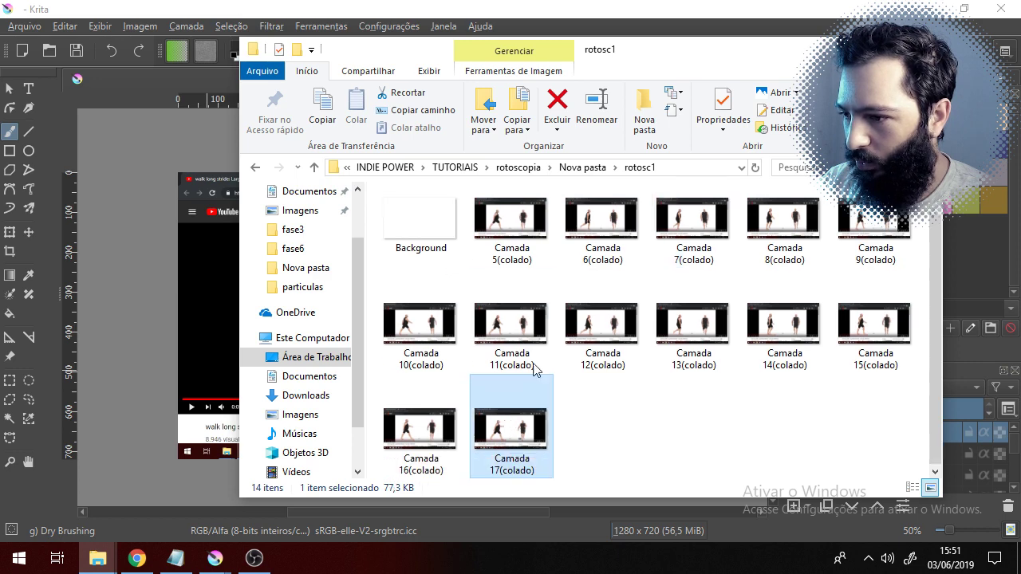
# - Return to Krita and create a new 1280 x 720 pixel document at 100 ppp
pyautogui.click(391, 6)
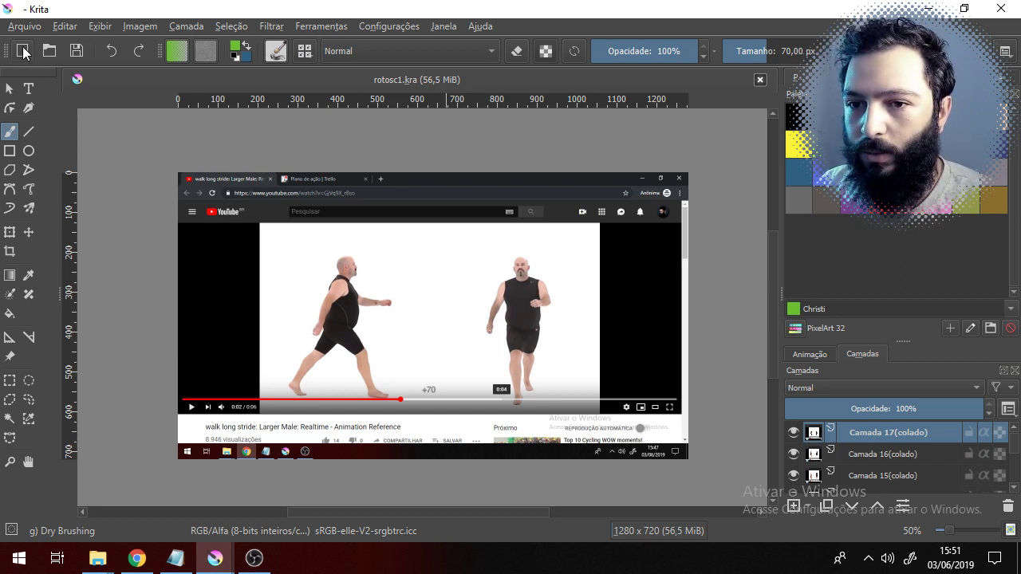
pyautogui.click(23, 52)
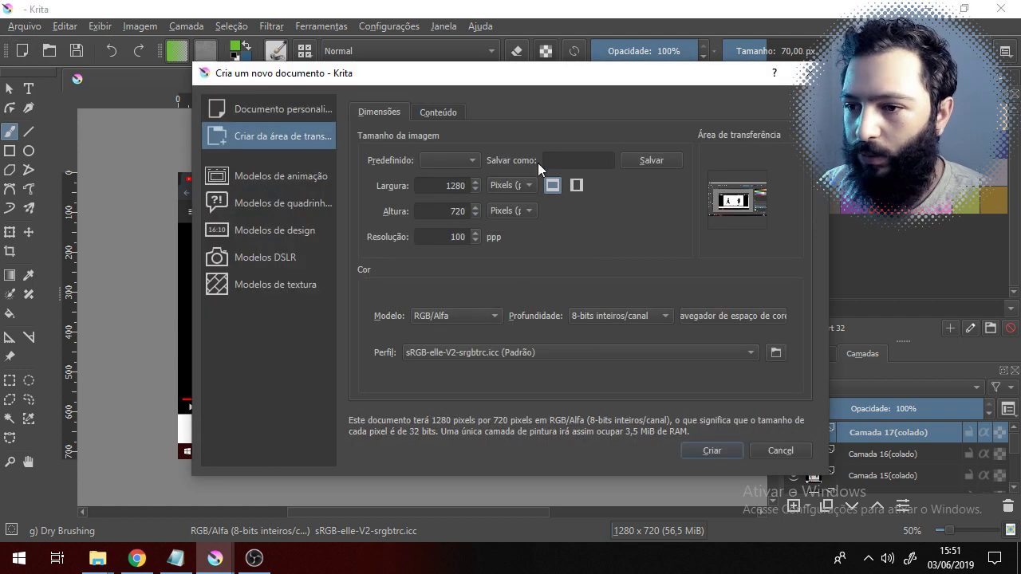
pyautogui.click(722, 454)
pyautogui.click(644, 344)
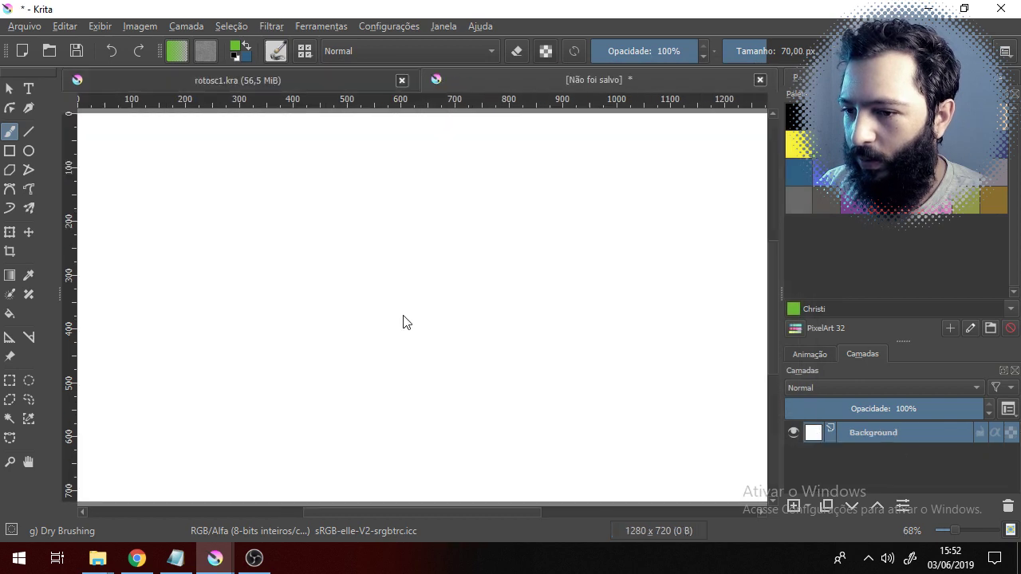
pyautogui.scroll(-4, 401, 316)
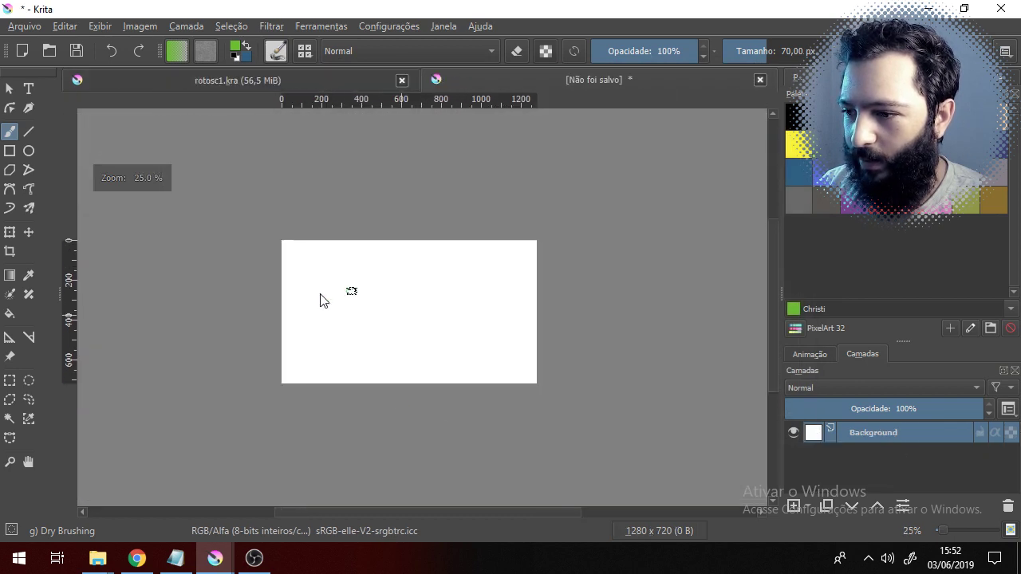
# - Start importing animation images and browse to the exported rotosc1 folder, using the folder path copied from File Explorer
pyautogui.click(25, 27)
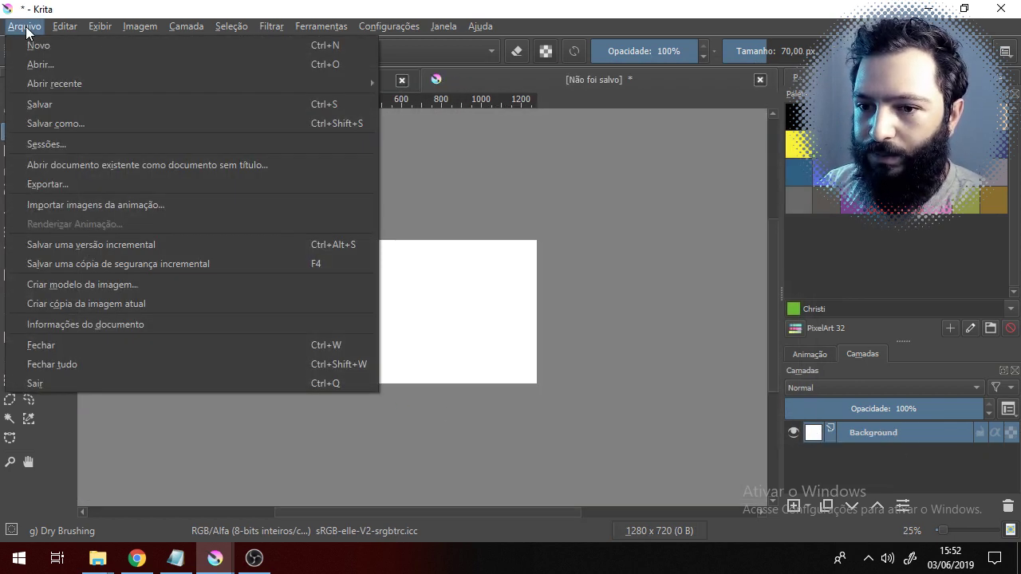
pyautogui.click(131, 206)
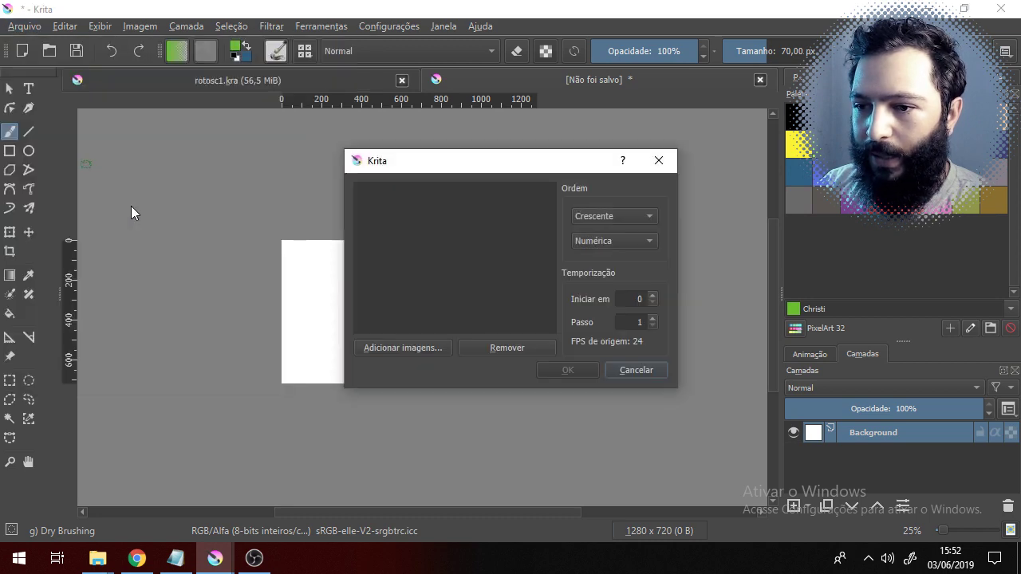
pyautogui.click(404, 347)
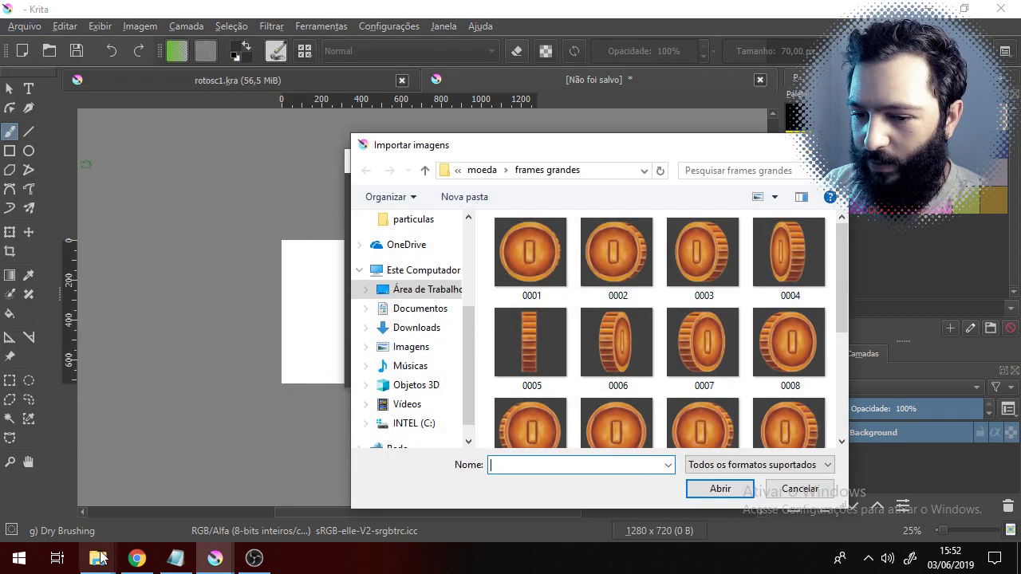
pyautogui.moveTo(99, 558)
pyautogui.click(72, 490)
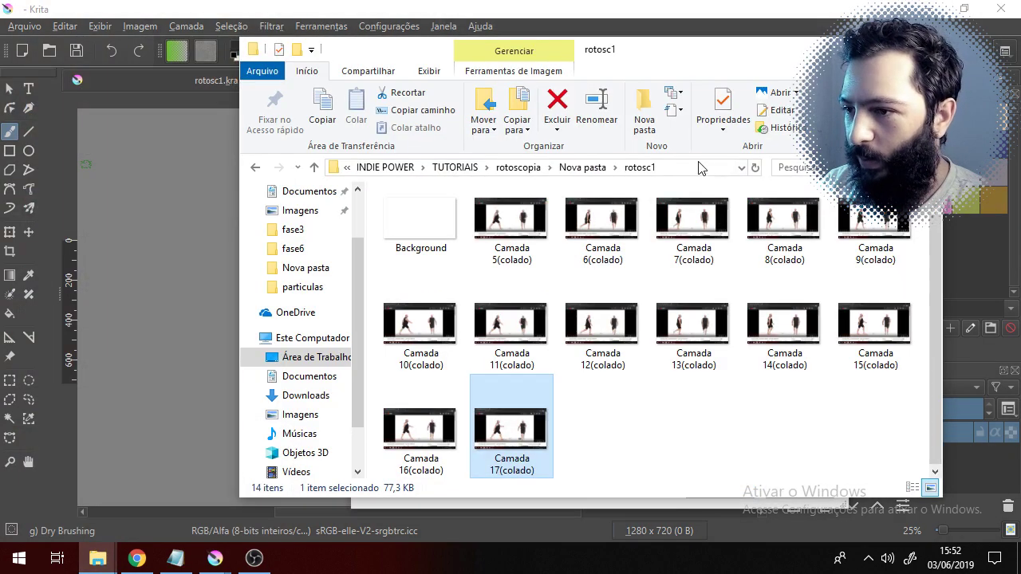
pyautogui.click(698, 167)
pyautogui.hotkey('alt', 'Tab')
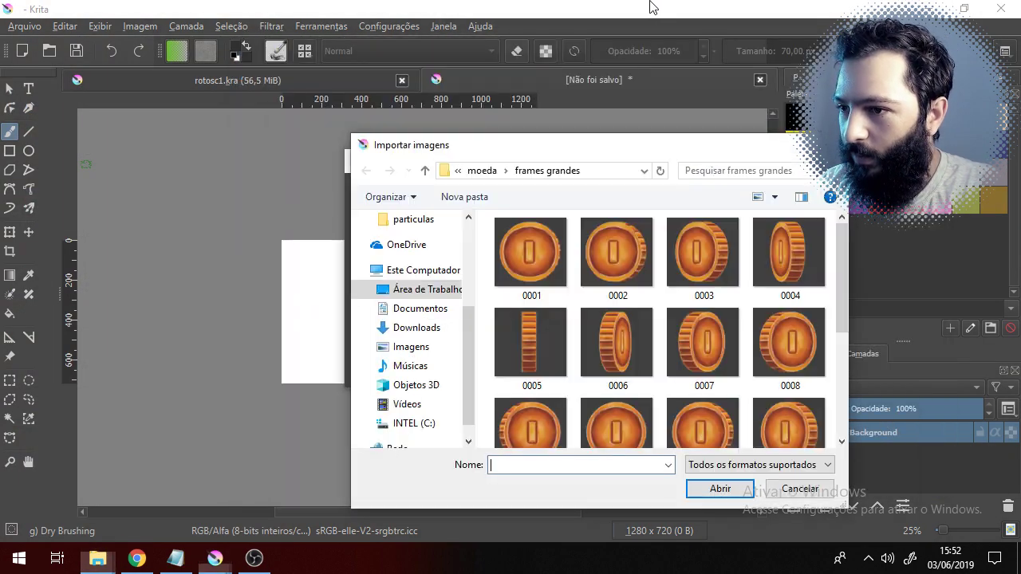
pyautogui.click(607, 174)
pyautogui.hotkey('ctrl', 'v')
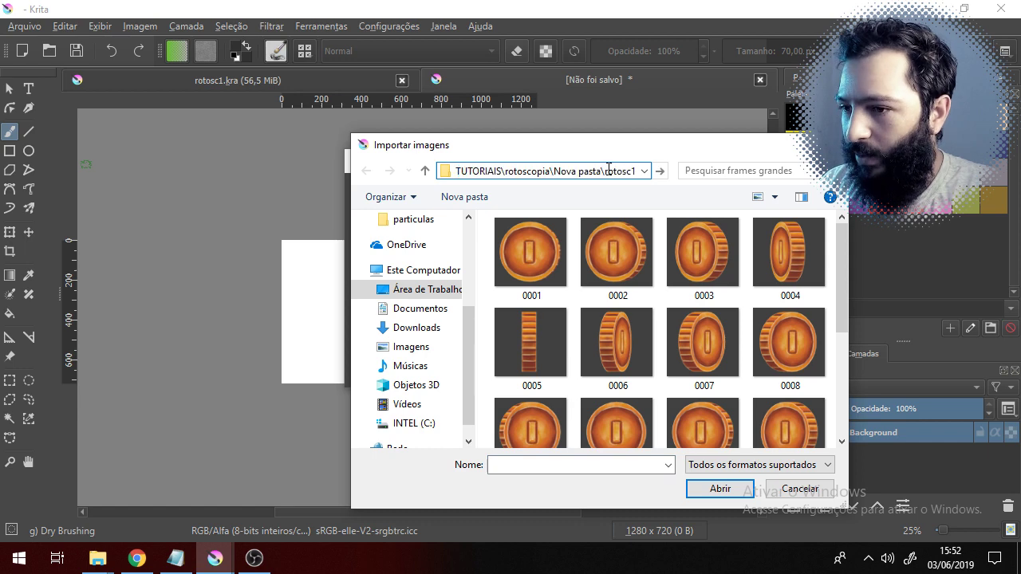
pyautogui.press('Return')
# - Import the images Camada 5(colado) to Camada 17(colado) as animation frames, in ascending numeric order from frame 0 with step 1
pyautogui.click(637, 236)
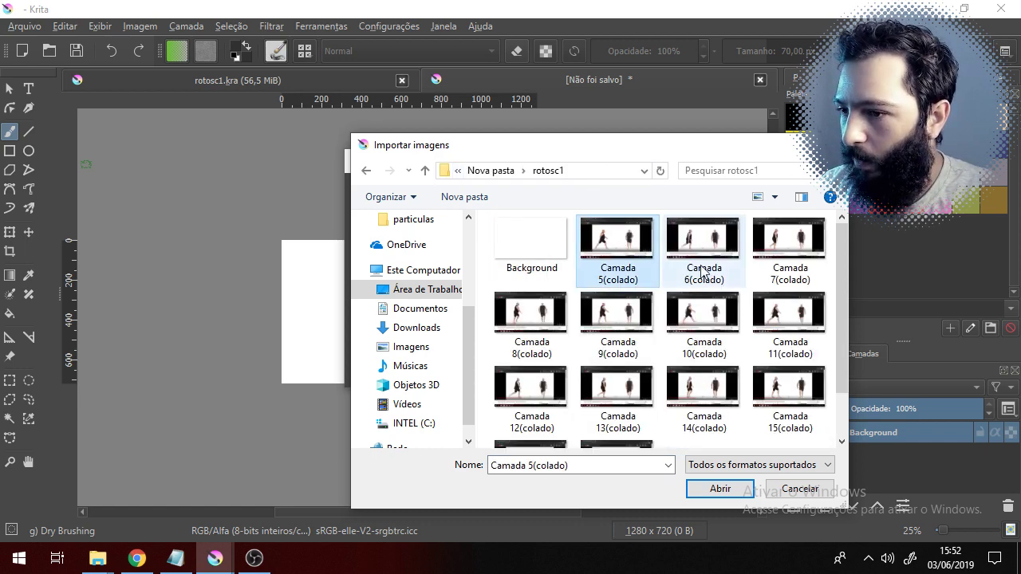
pyautogui.scroll(-1, 686, 271)
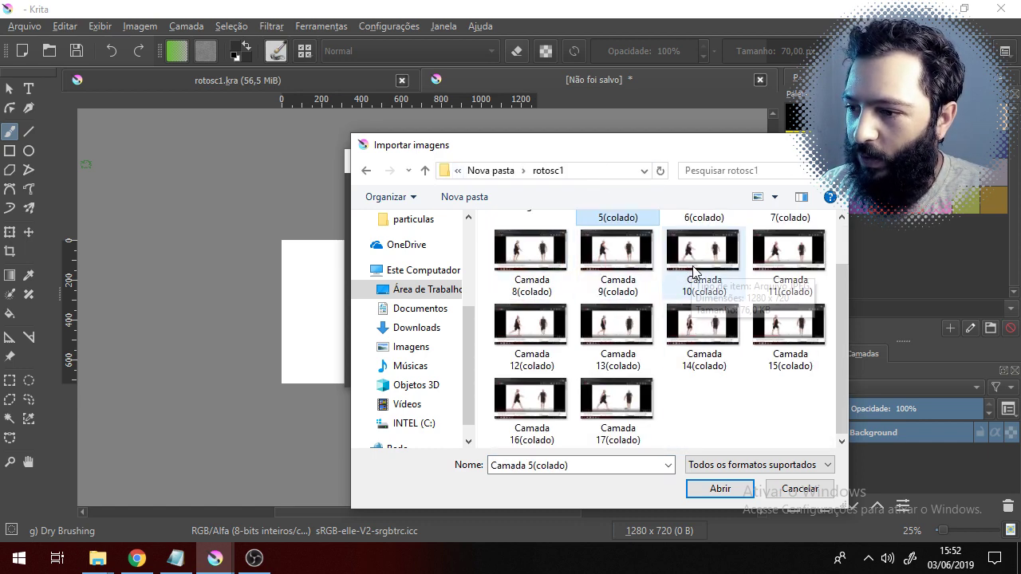
pyautogui.keyDown('shift'); pyautogui.click(642, 395); pyautogui.keyUp('shift')
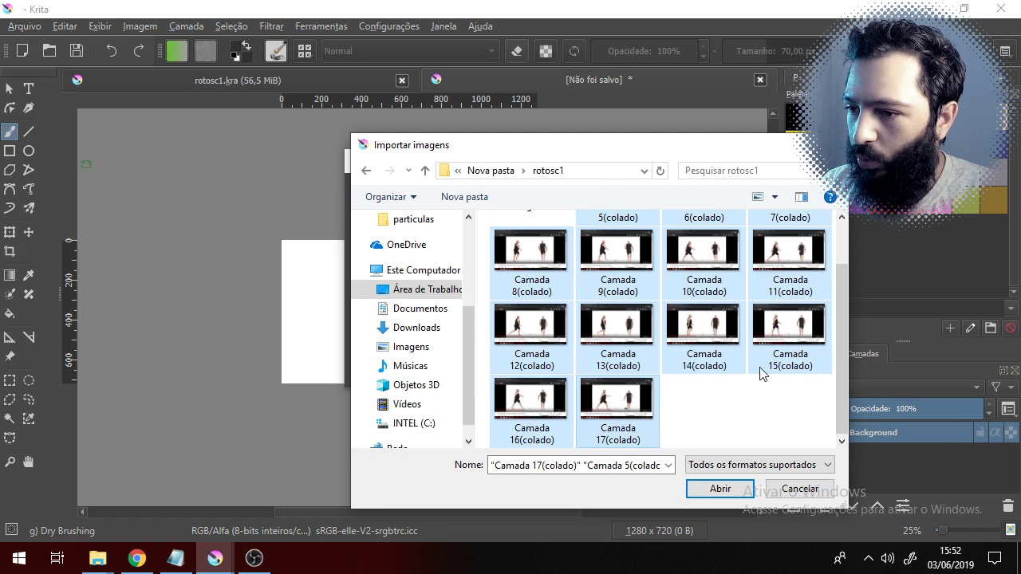
pyautogui.click(728, 491)
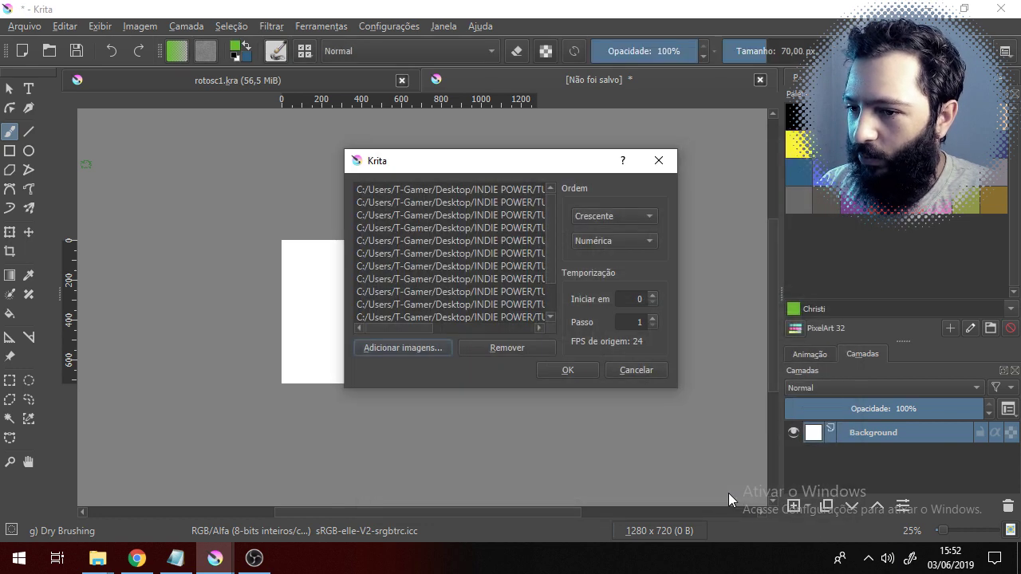
pyautogui.click(567, 371)
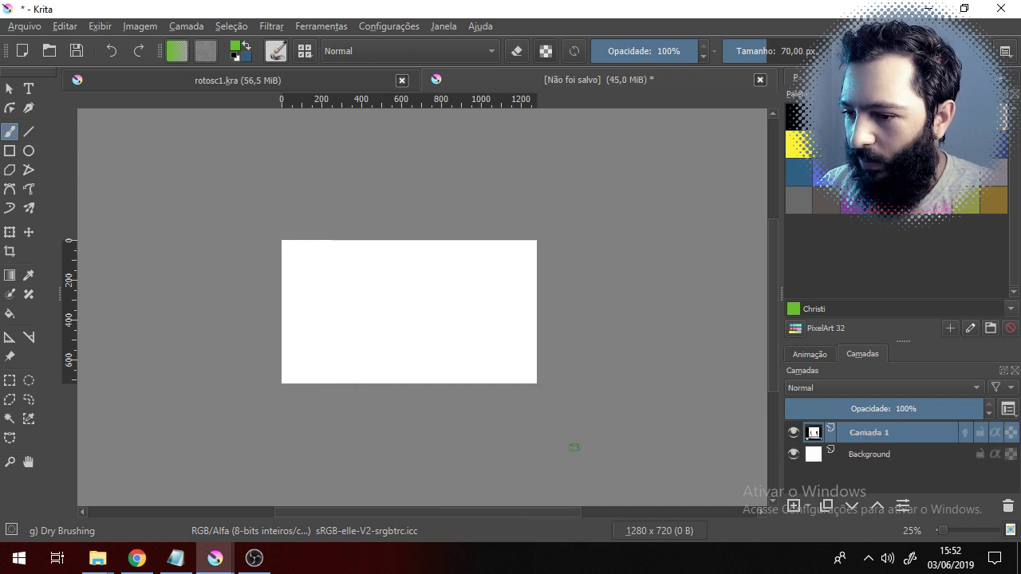
pyautogui.press('+')
pyautogui.press('+')
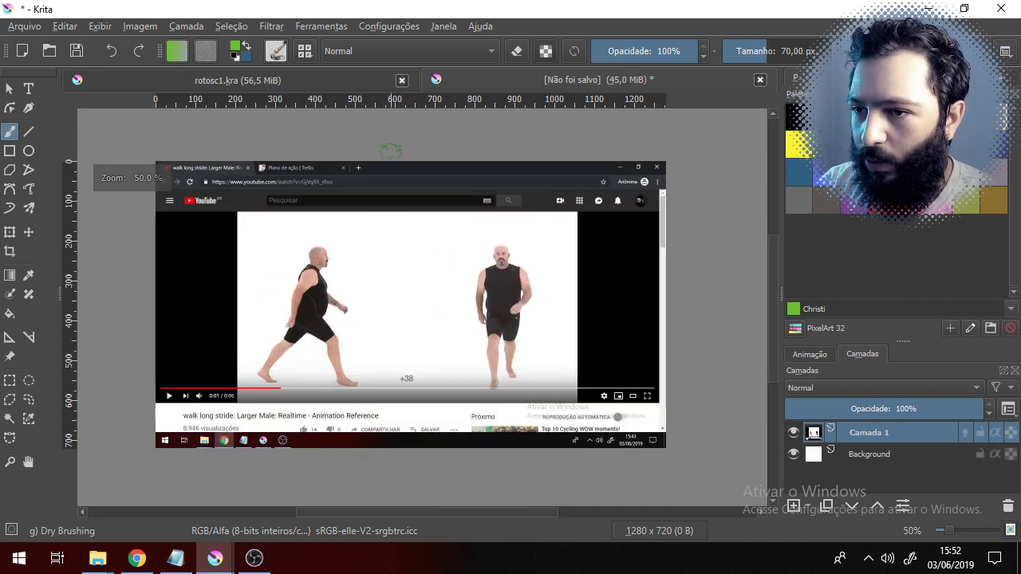
# - Show the Linha do tempo docker and scrub through the imported frames up to frame 12
pyautogui.click(398, 25)
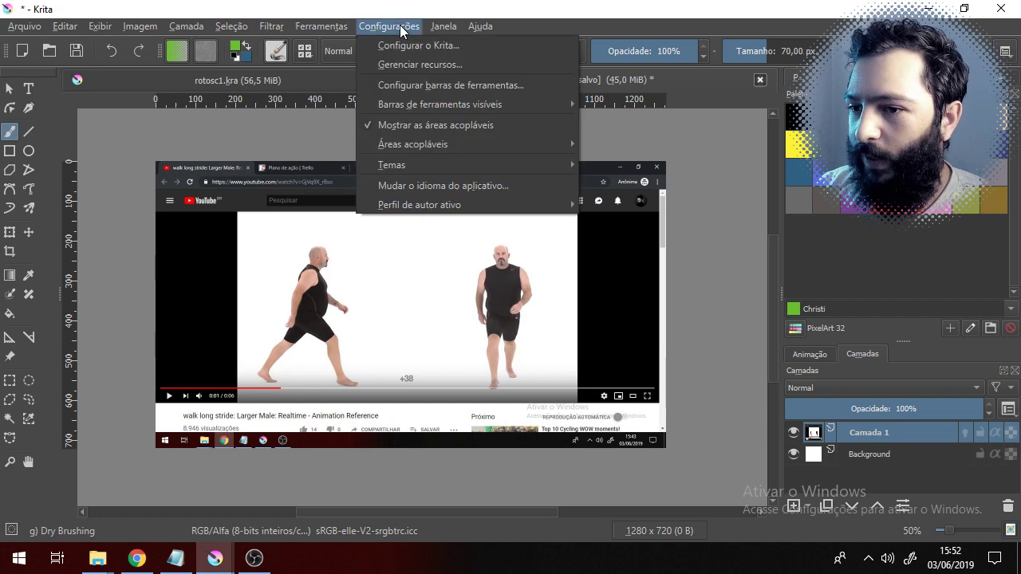
pyautogui.moveTo(507, 145)
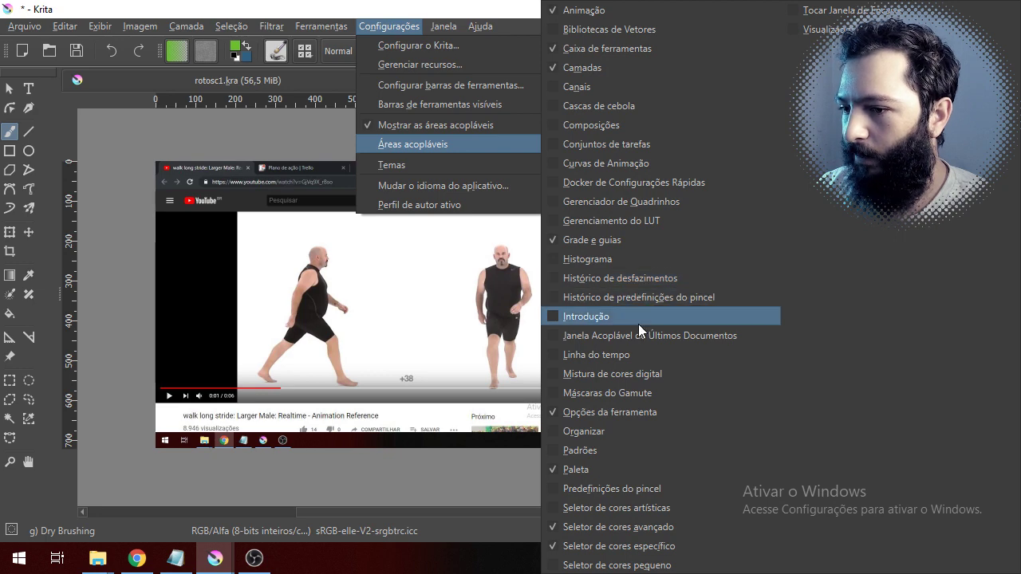
pyautogui.click(630, 354)
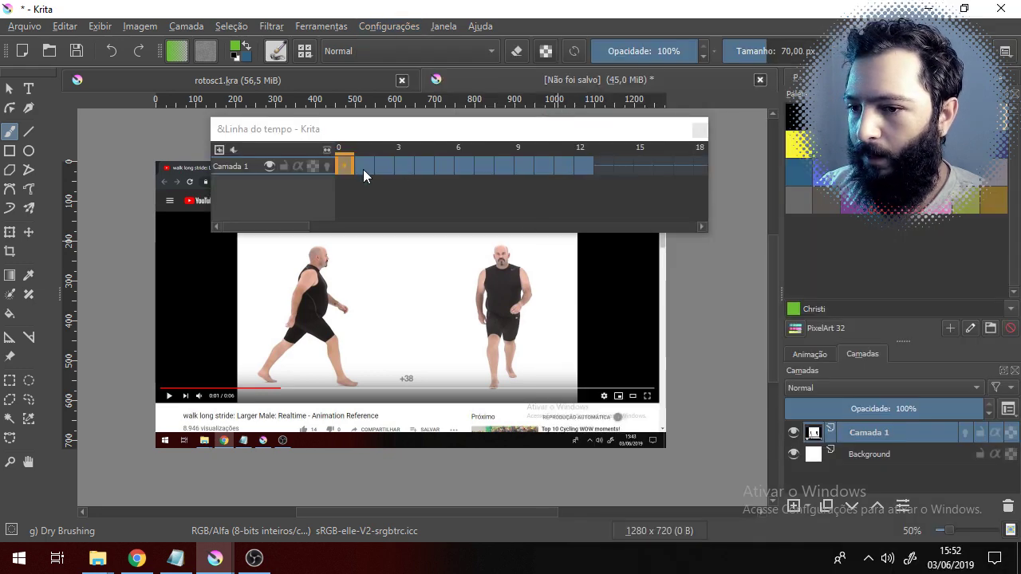
pyautogui.moveTo(363, 169); pyautogui.dragTo(586, 167)
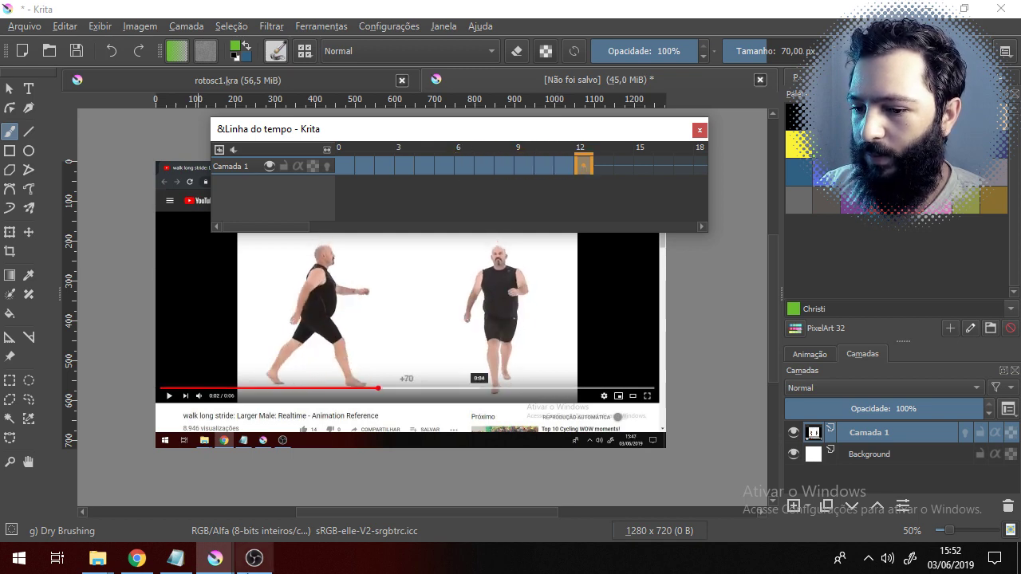
pyautogui.click(270, 568)
pyautogui.click(270, 567)
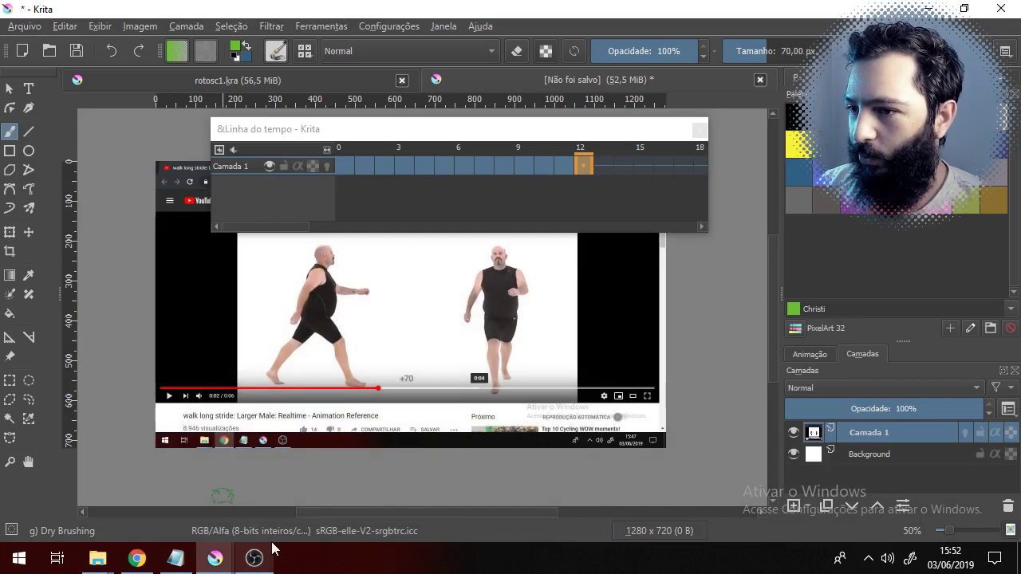
# - Set the animation's frame rate to 12 and its end frame to 11, playing the walk cycle to check the loop
pyautogui.click(809, 357)
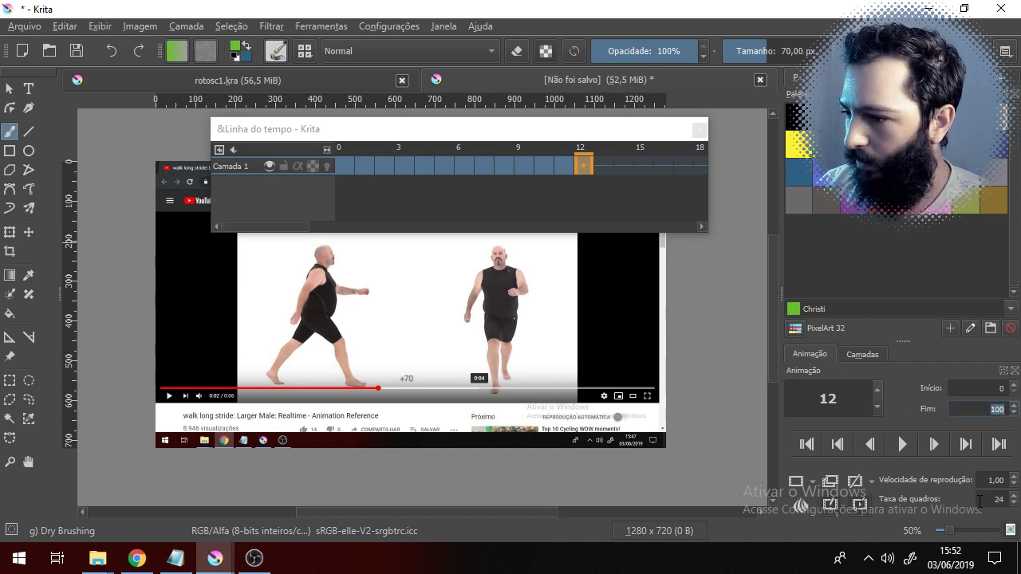
pyautogui.write('12')
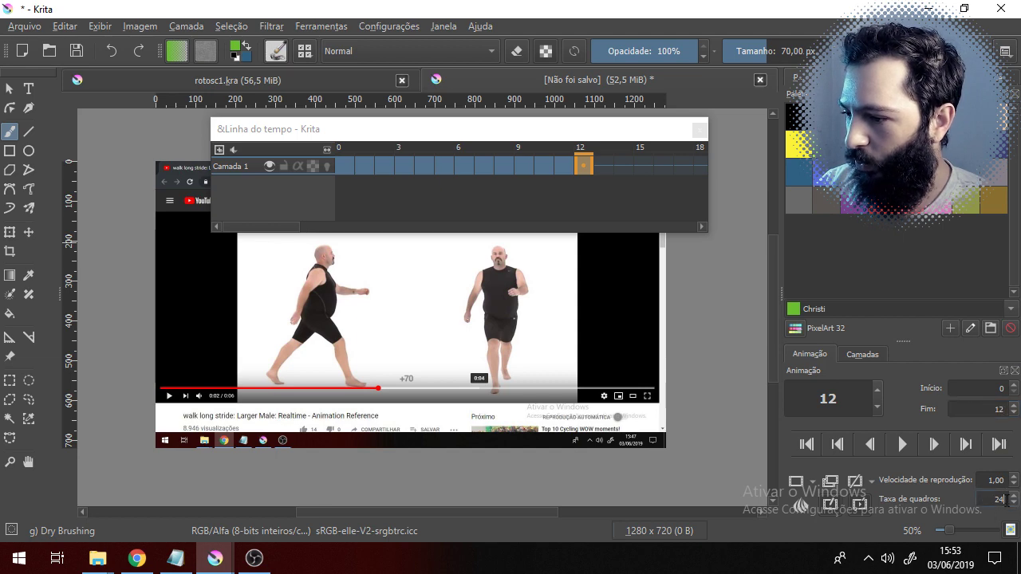
pyautogui.write('12')
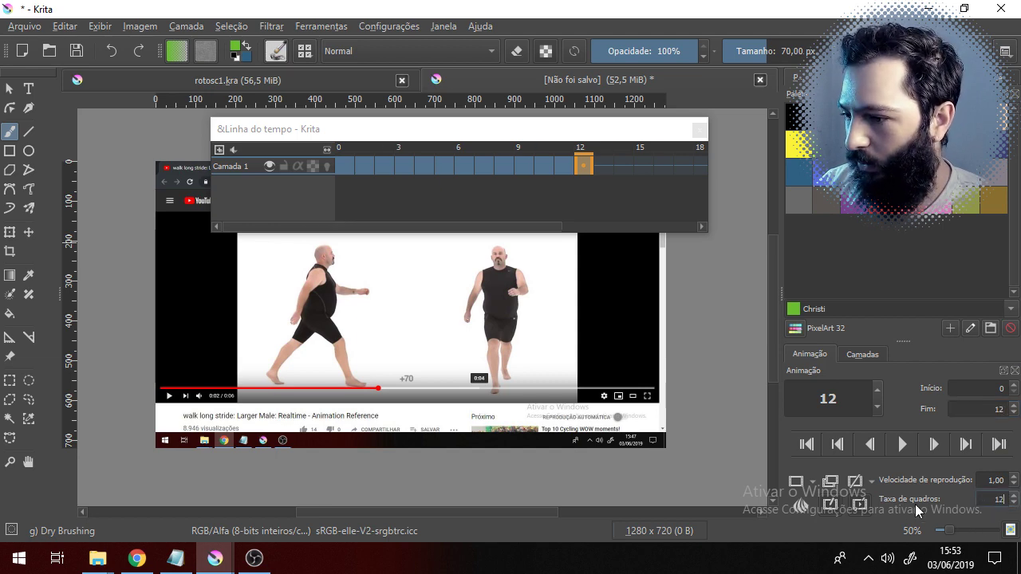
pyautogui.click(903, 444)
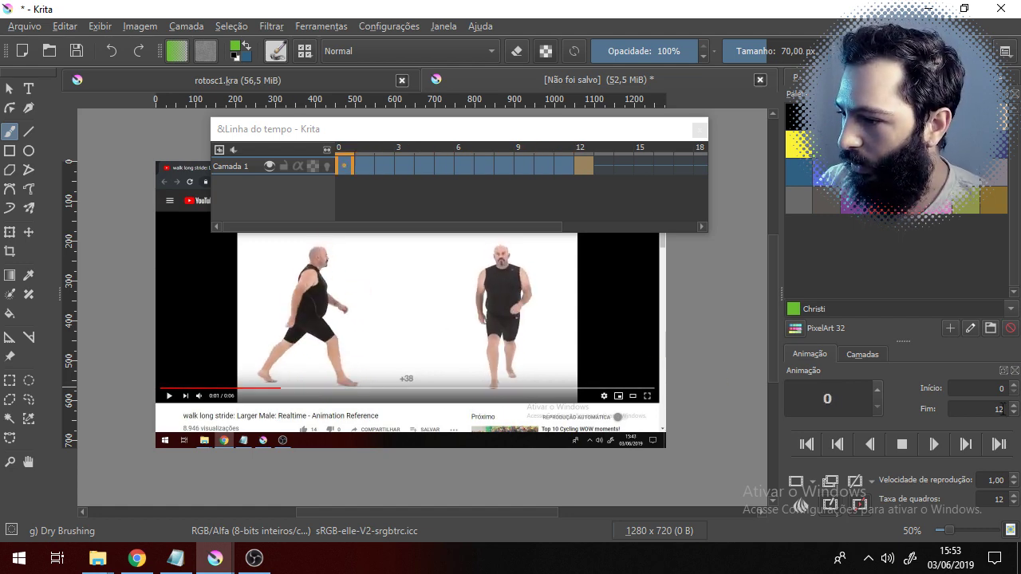
pyautogui.click(1014, 412)
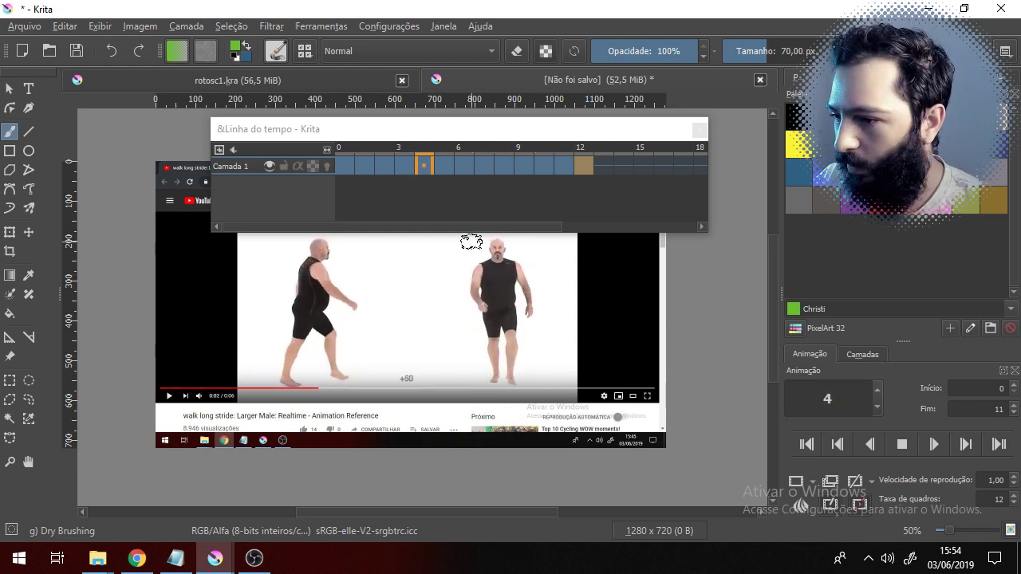
# - Stop the playback and step through the walk-cycle frames from 0 to 2 on the timeline
pyautogui.click(909, 448)
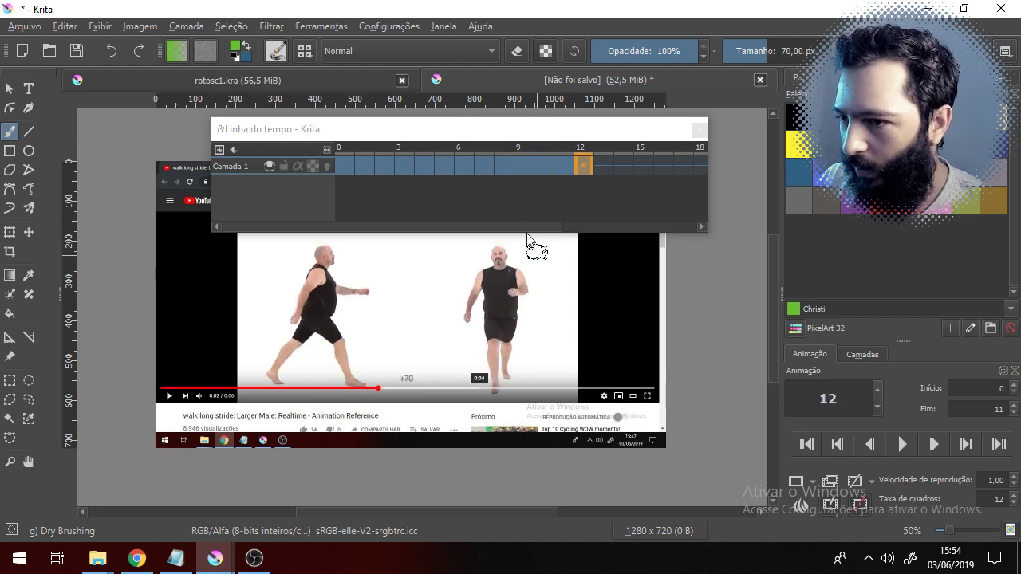
pyautogui.click(345, 165)
pyautogui.click(365, 164)
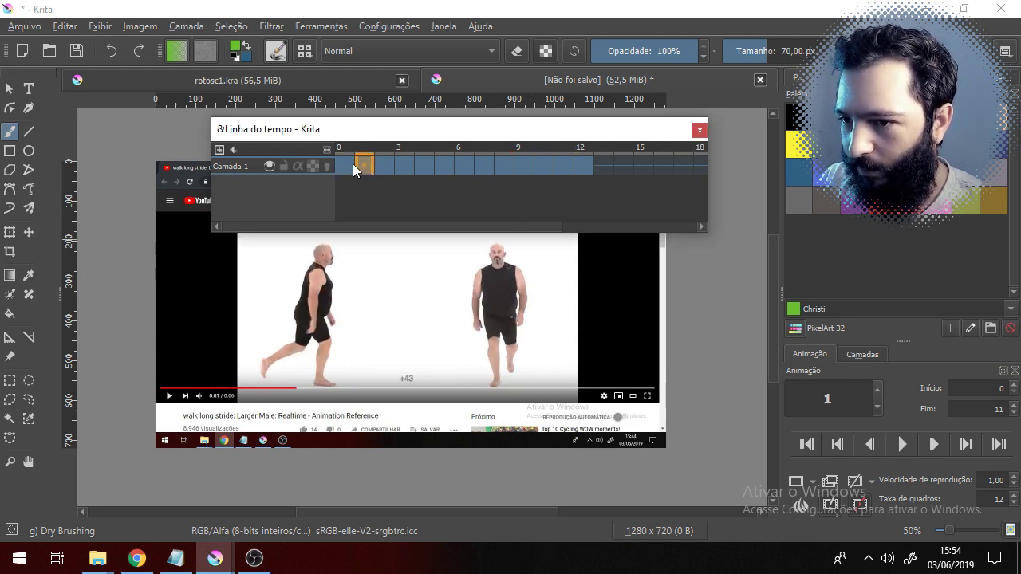
pyautogui.click(345, 161)
pyautogui.click(365, 164)
pyautogui.click(385, 165)
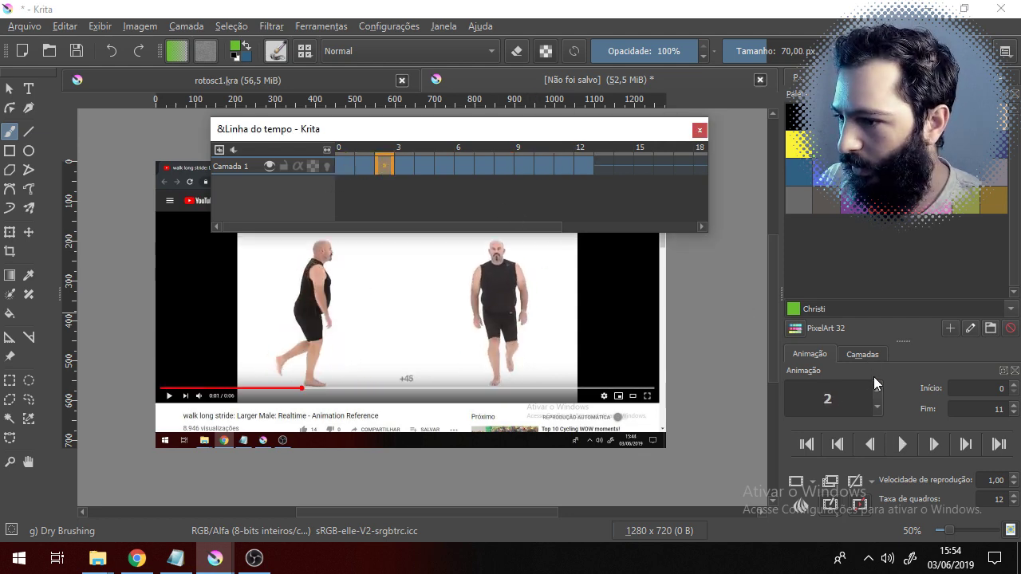
# - Add a new paint layer above Camada 1 with the animation at frame 0
pyautogui.click(863, 354)
pyautogui.click(356, 163)
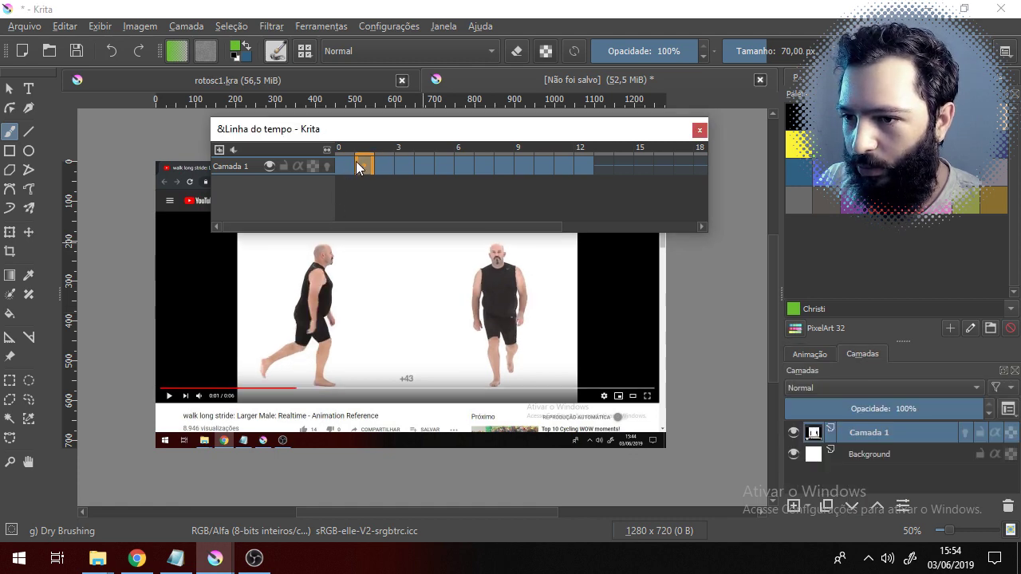
pyautogui.click(342, 164)
pyautogui.scroll(2, 308, 271)
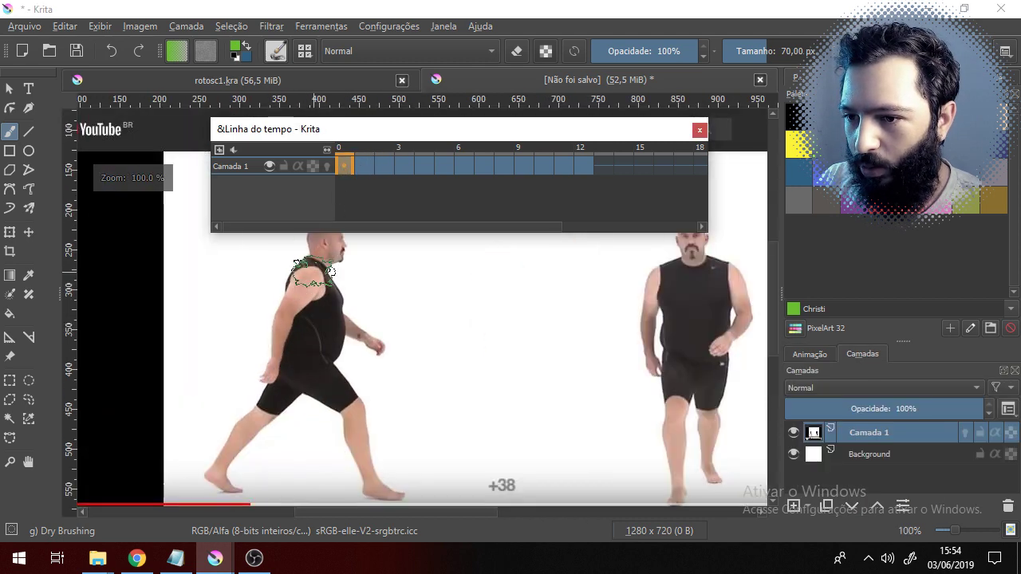
pyautogui.scroll(-1, 337, 299)
pyautogui.scroll(3, 335, 241)
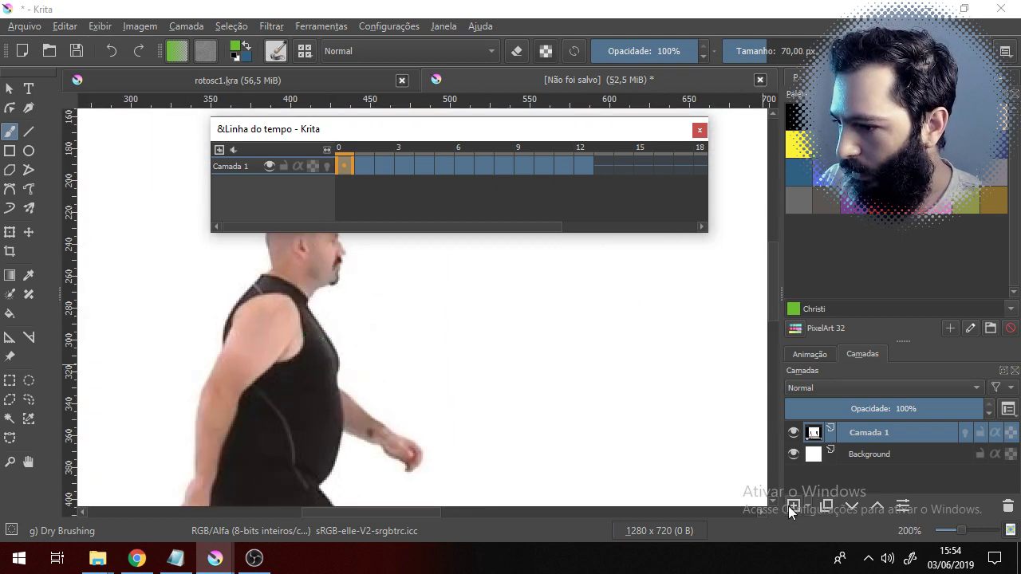
pyautogui.scroll(-2, 449, 319)
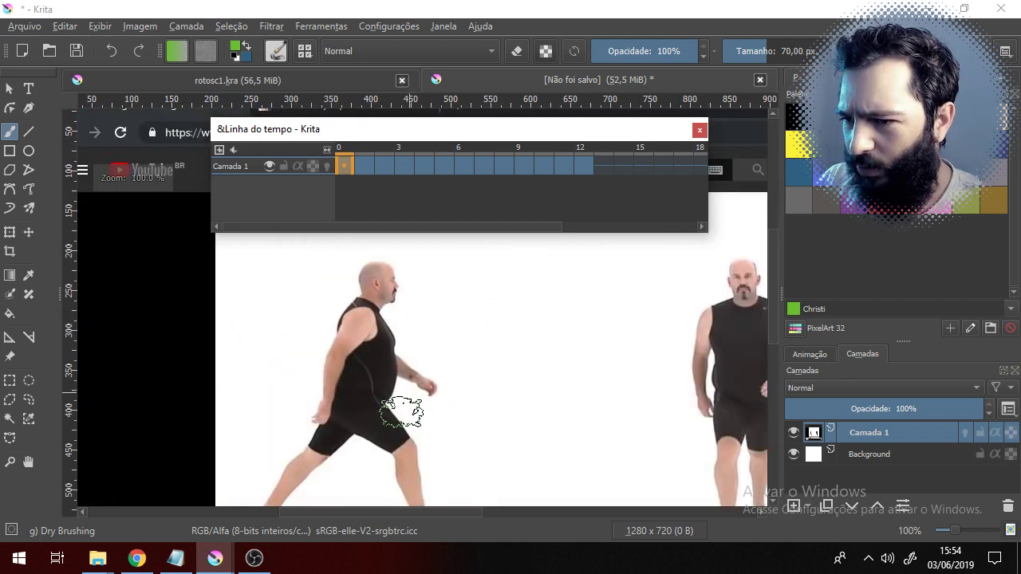
pyautogui.scroll(-1, 432, 405)
pyautogui.scroll(1, 393, 476)
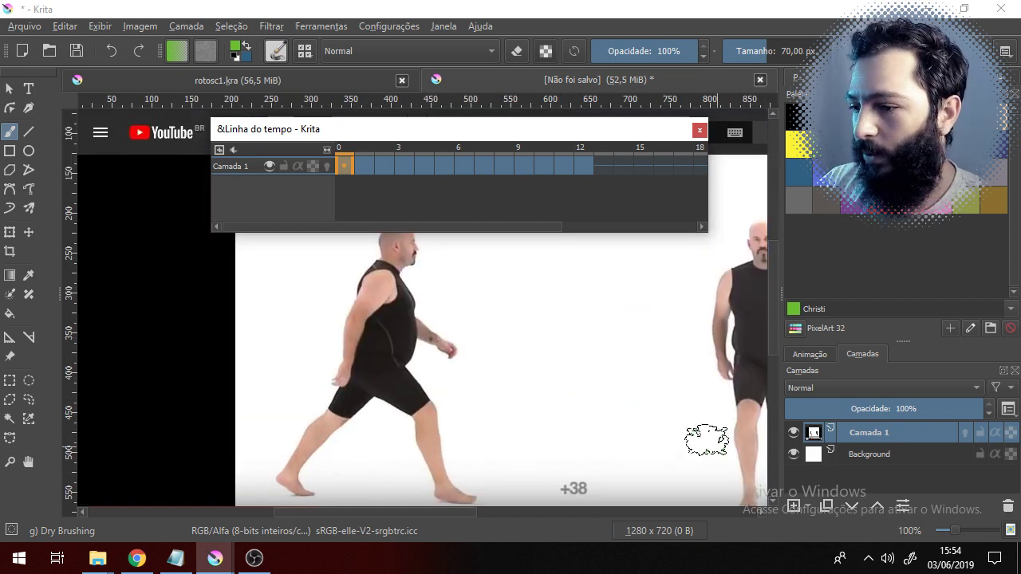
pyautogui.click(790, 504)
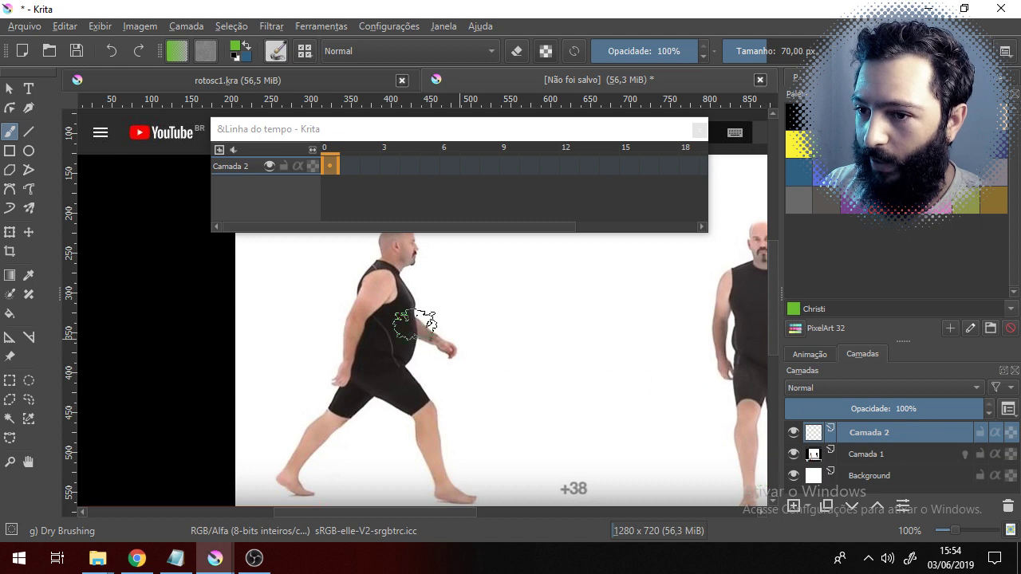
# - Create a blank keyframe at frame 0 of Camada 2, checking frame 1 and returning to frame 0
pyautogui.click(341, 166)
pyautogui.click(335, 165)
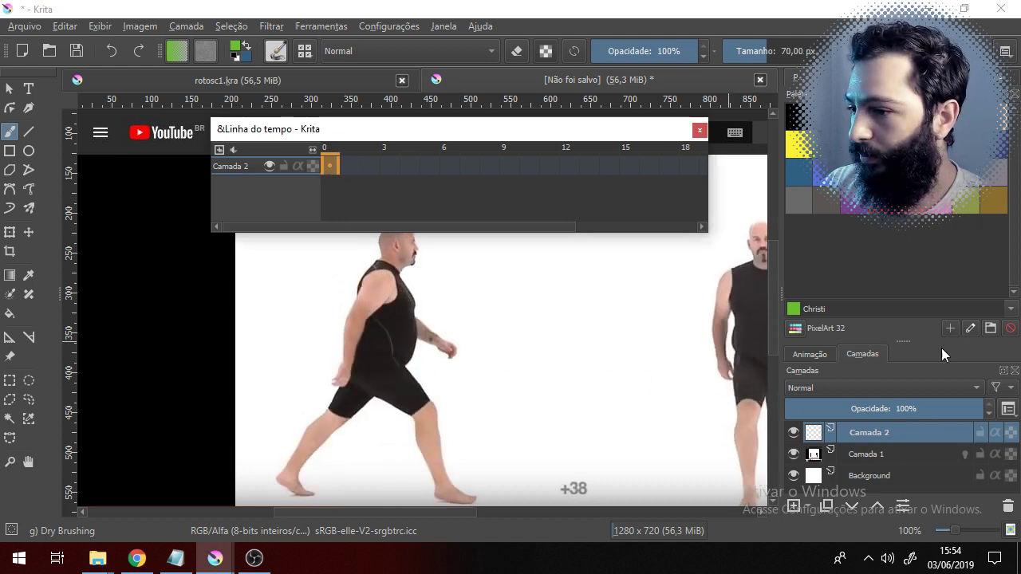
pyautogui.click(804, 355)
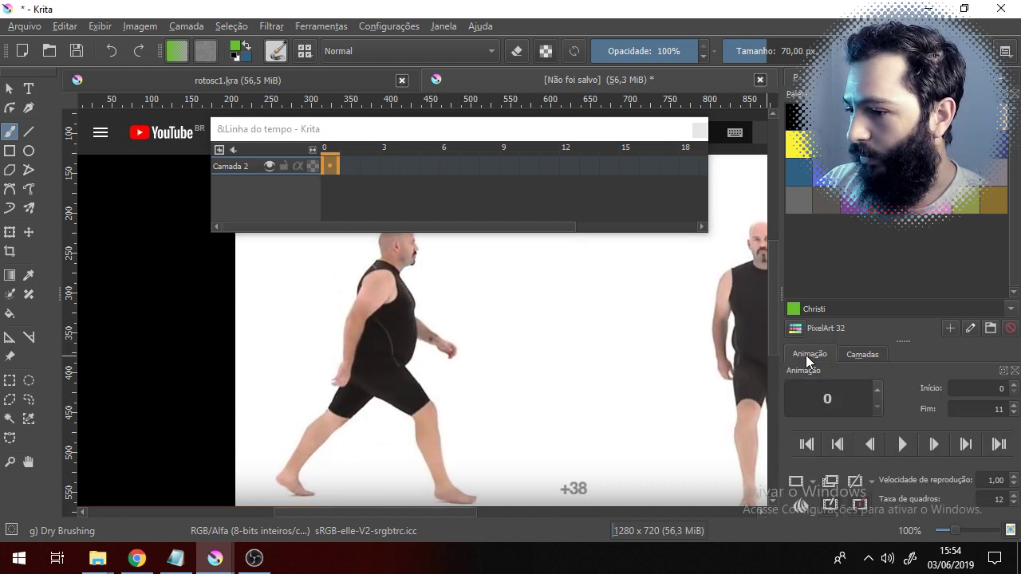
pyautogui.click(796, 480)
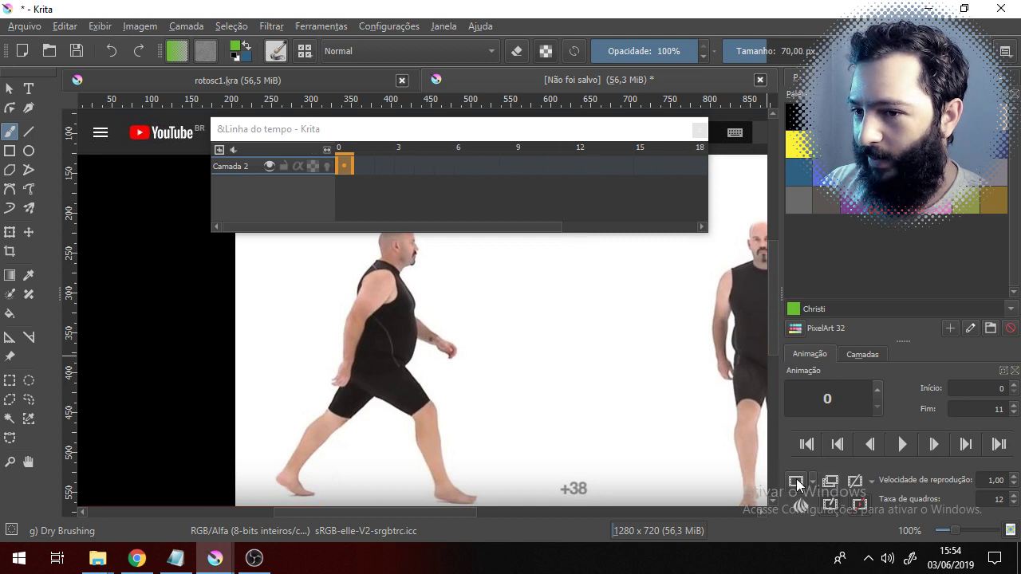
pyautogui.click(364, 166)
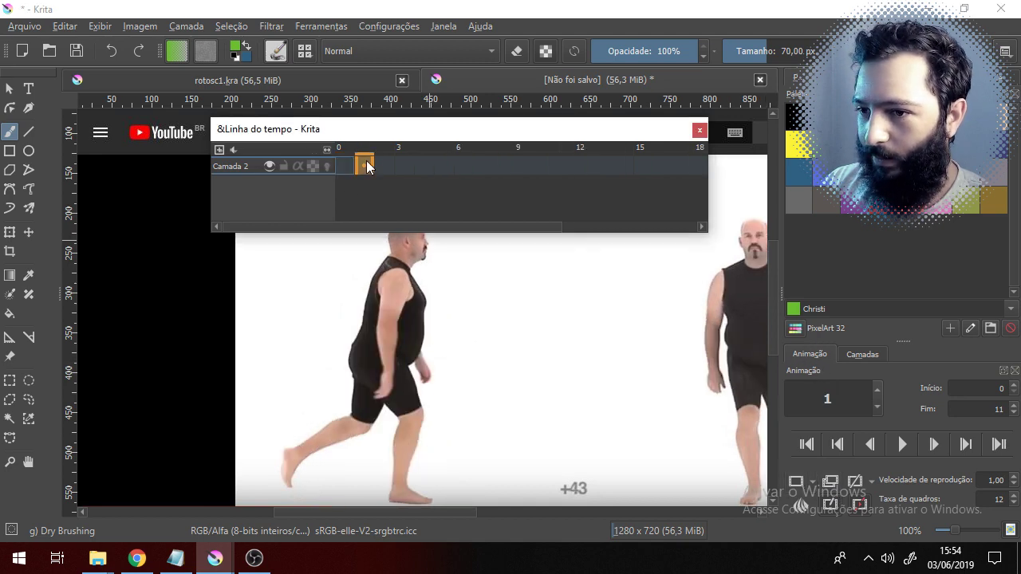
pyautogui.click(338, 166)
pyautogui.click(862, 355)
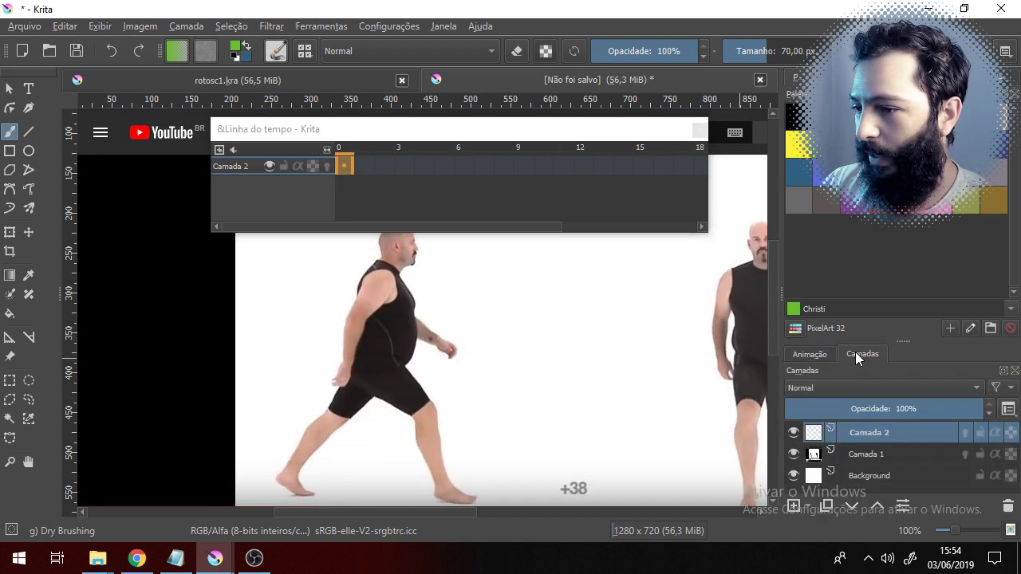
pyautogui.click(822, 353)
pyautogui.click(855, 356)
pyautogui.click(823, 355)
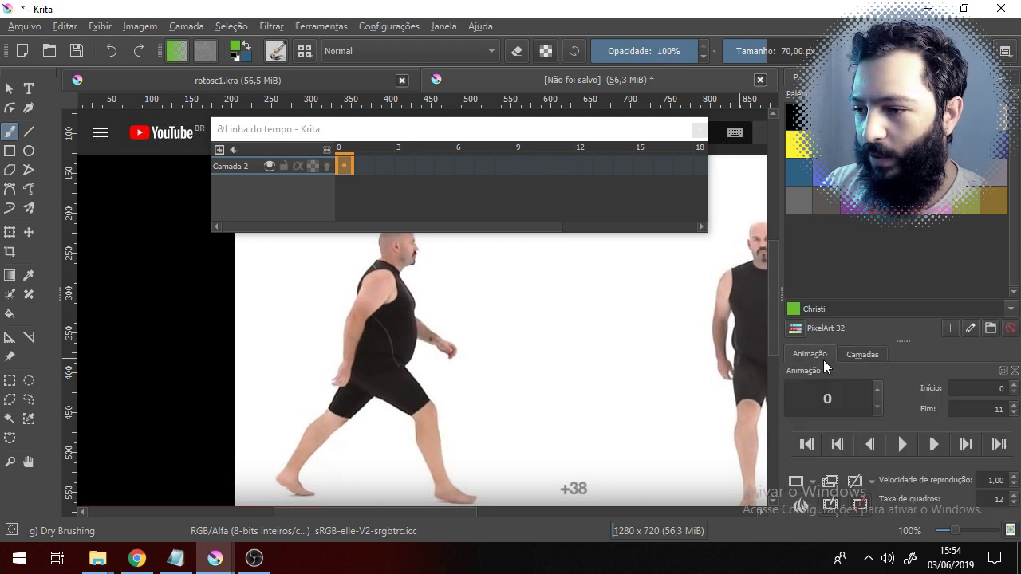
pyautogui.click(385, 135)
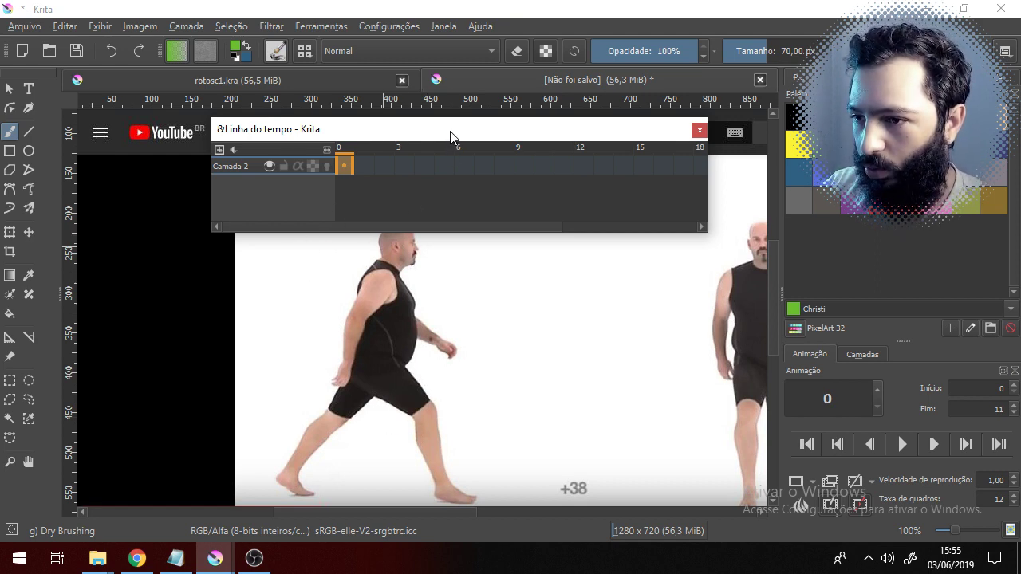
# - Narrow the floating Linha do tempo window and move it clear of the side-view walking figure
pyautogui.moveTo(449, 135); pyautogui.dragTo(342, 112)
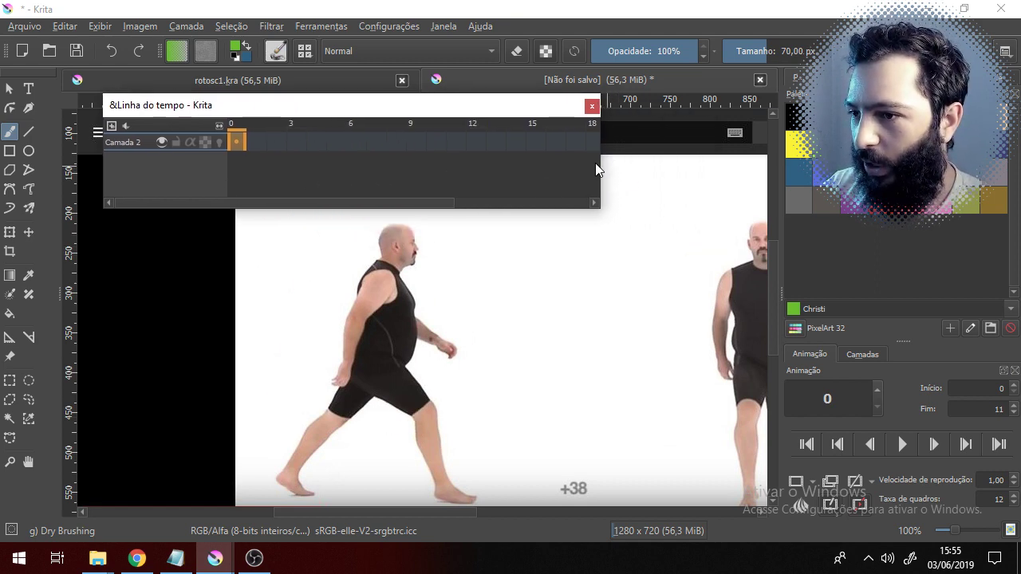
pyautogui.moveTo(600, 162); pyautogui.dragTo(433, 162)
pyautogui.moveTo(337, 110); pyautogui.dragTo(671, 139)
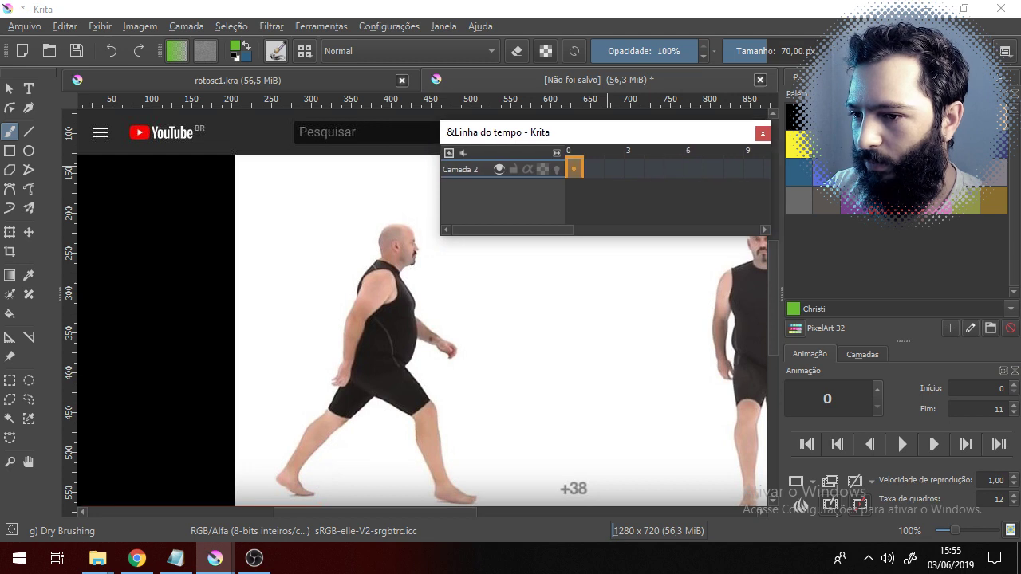
# - Choose the Basic-5 Size brush preset for sketching over the side-view figure on Camada 2
pyautogui.scroll(1, 408, 359)
pyautogui.click(861, 355)
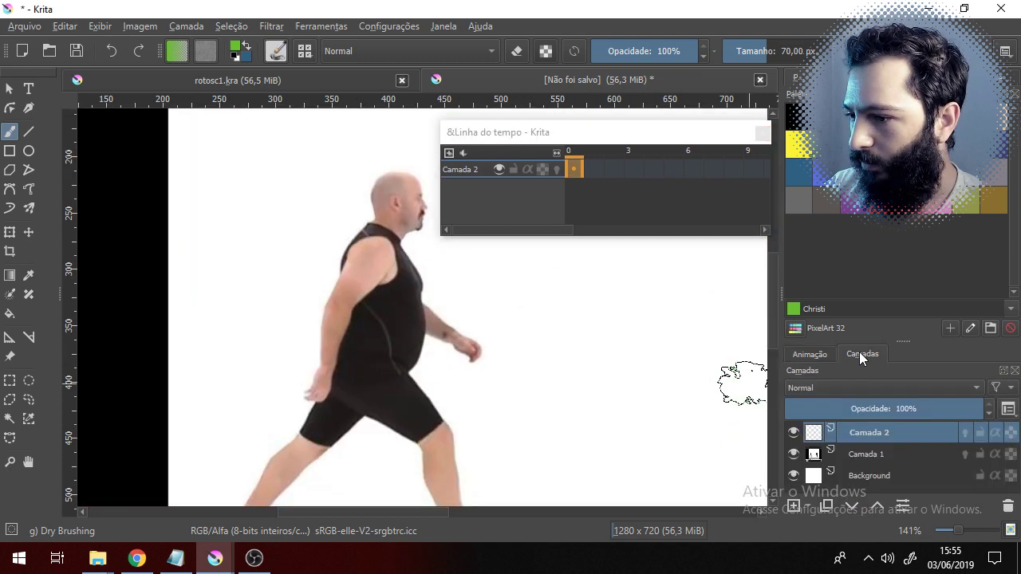
pyautogui.scroll(1, 363, 355)
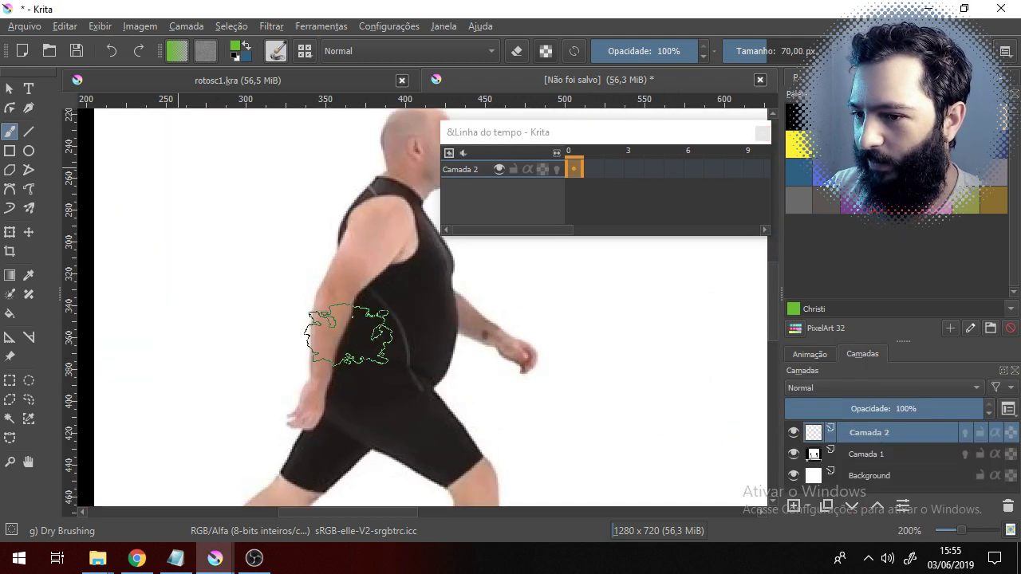
pyautogui.moveTo(429, 292); pyautogui.dragTo(424, 349)
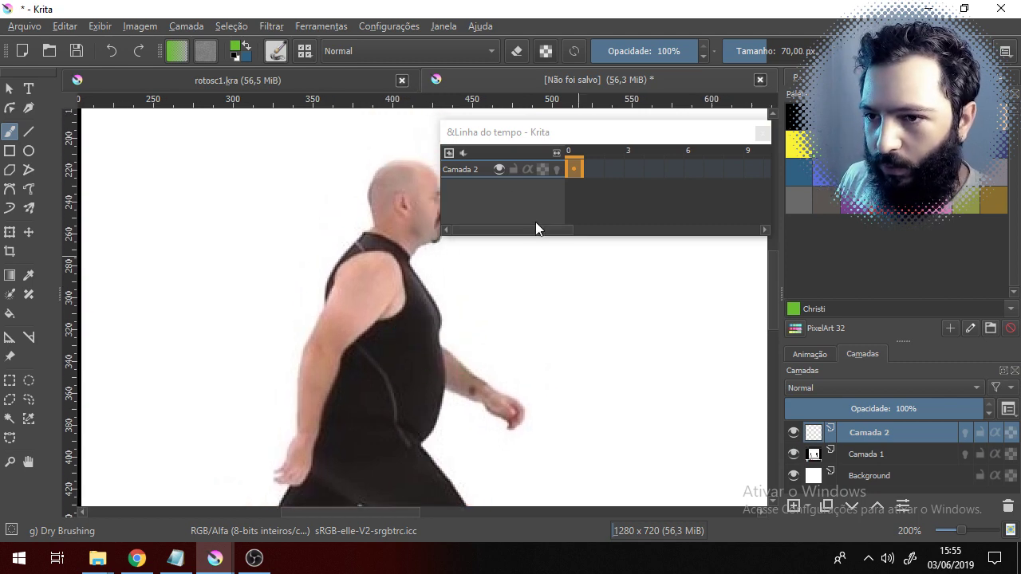
pyautogui.click(304, 51)
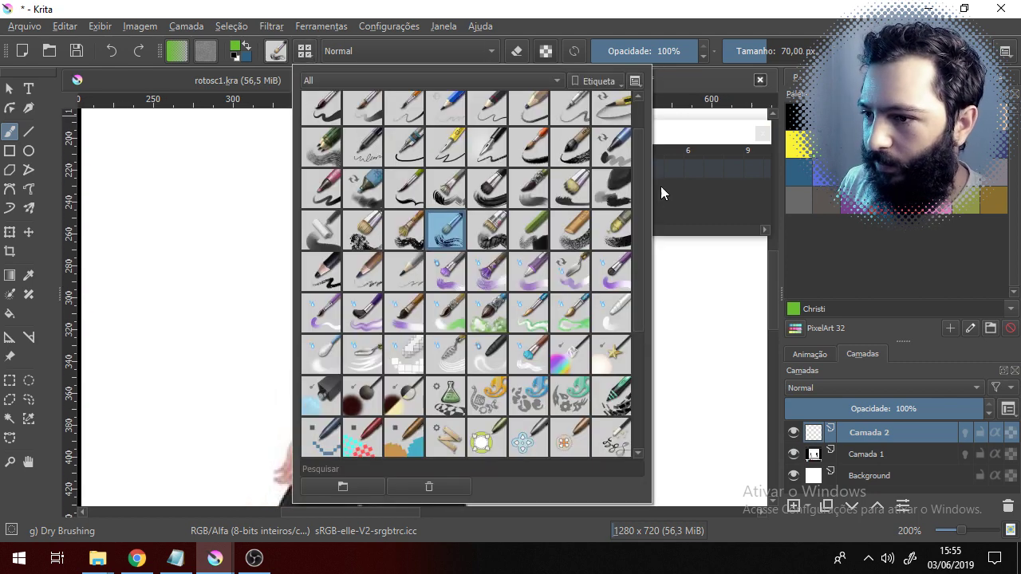
pyautogui.moveTo(639, 178); pyautogui.dragTo(647, 141)
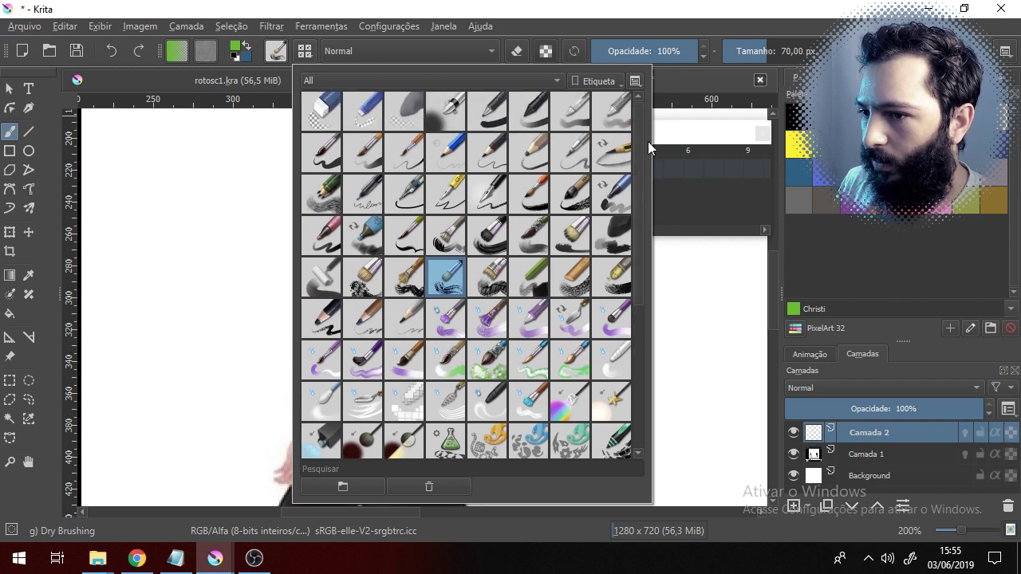
pyautogui.click(323, 160)
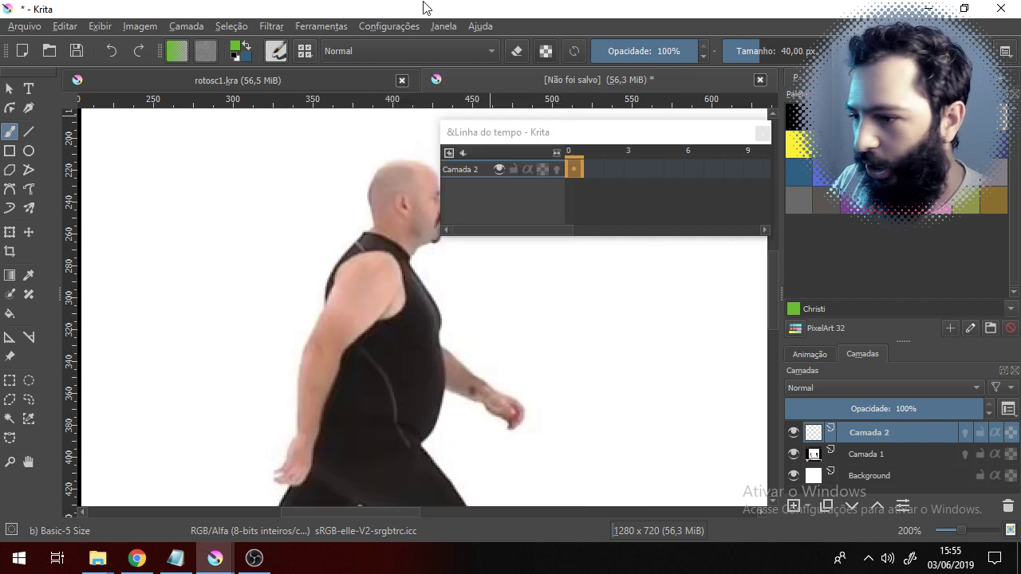
# - Rename the Camada 2 layer as esboço and set the brush size to 7,48 px
pyautogui.doubleClick(879, 433)
pyautogui.write('es')
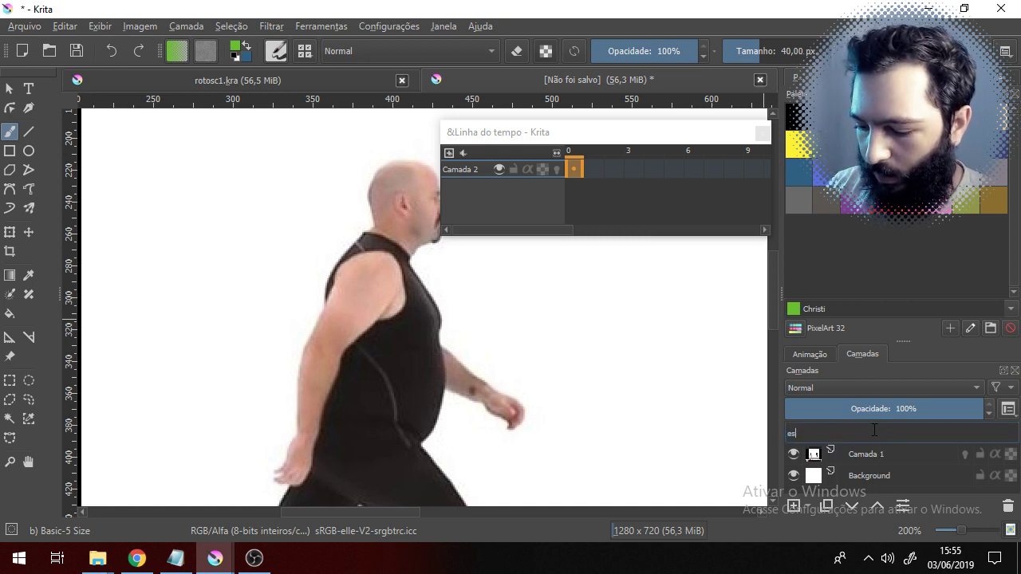
pyautogui.write('boço')
pyautogui.press('Return')
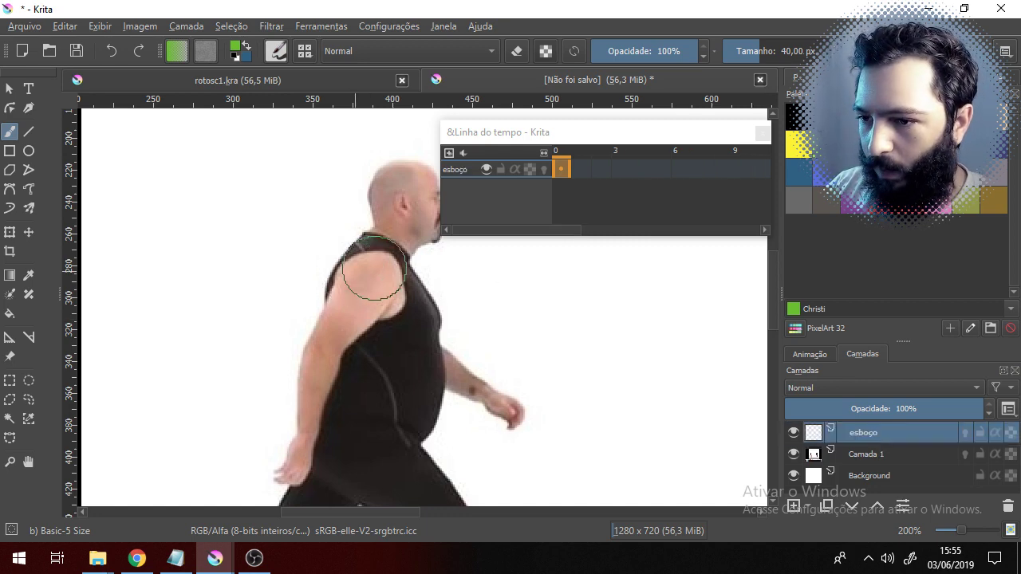
pyautogui.moveTo(767, 53); pyautogui.dragTo(717, 68)
pyautogui.scroll(1, 381, 320)
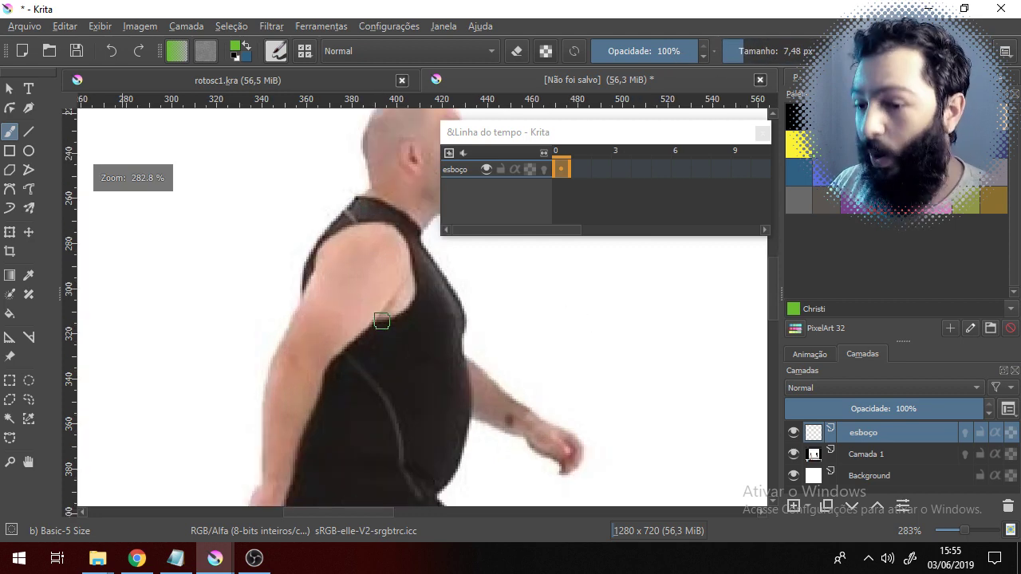
# - Try green sketch strokes beside the figure and over its near arm, undoing each one
pyautogui.moveTo(582, 290)
pyautogui.mouseDown()
pyautogui.moveTo(567, 386)
pyautogui.moveTo(678, 428)
pyautogui.mouseUp()
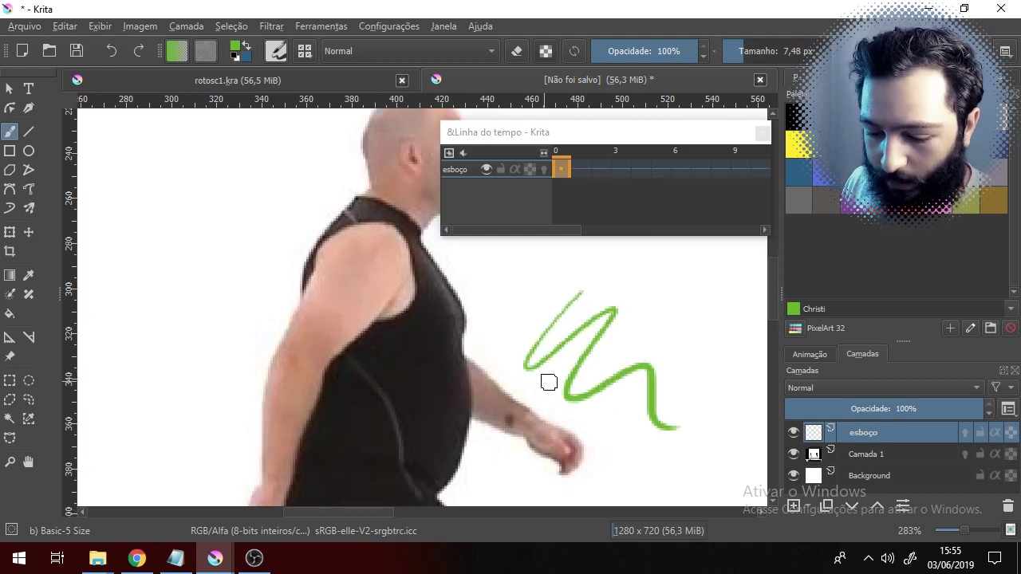
pyautogui.hotkey('ctrl', 'z')
pyautogui.moveTo(321, 250); pyautogui.dragTo(284, 342)
pyautogui.hotkey('ctrl', 'z')
pyautogui.moveTo(400, 275)
pyautogui.mouseDown()
pyautogui.moveTo(374, 335)
pyautogui.moveTo(335, 364)
pyautogui.mouseUp()
pyautogui.hotkey('ctrl', 'z')
pyautogui.moveTo(402, 276); pyautogui.dragTo(330, 364)
pyautogui.hotkey('ctrl', 'z')
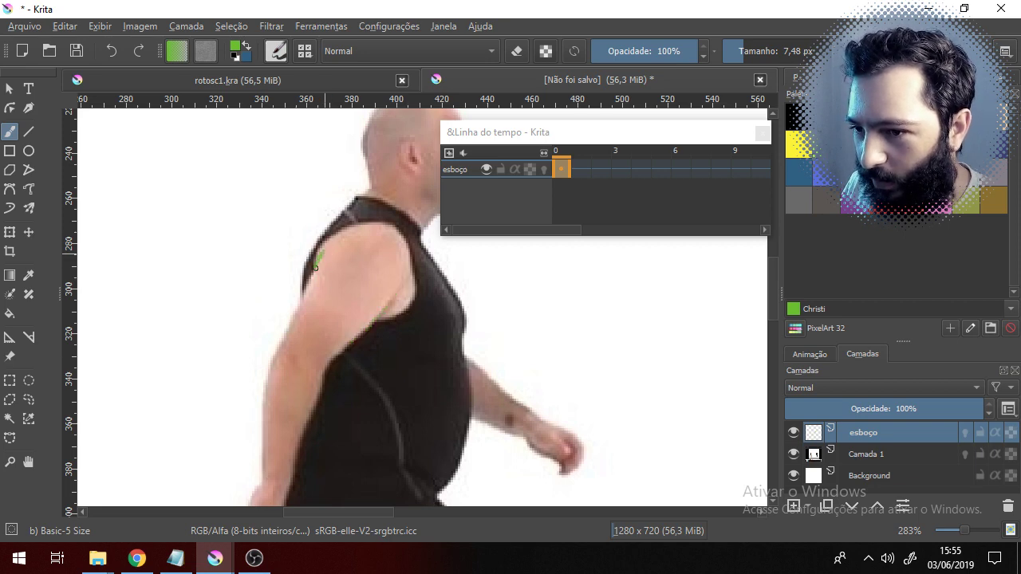
pyautogui.moveTo(321, 249); pyautogui.dragTo(283, 337)
pyautogui.hotkey('ctrl', 'z')
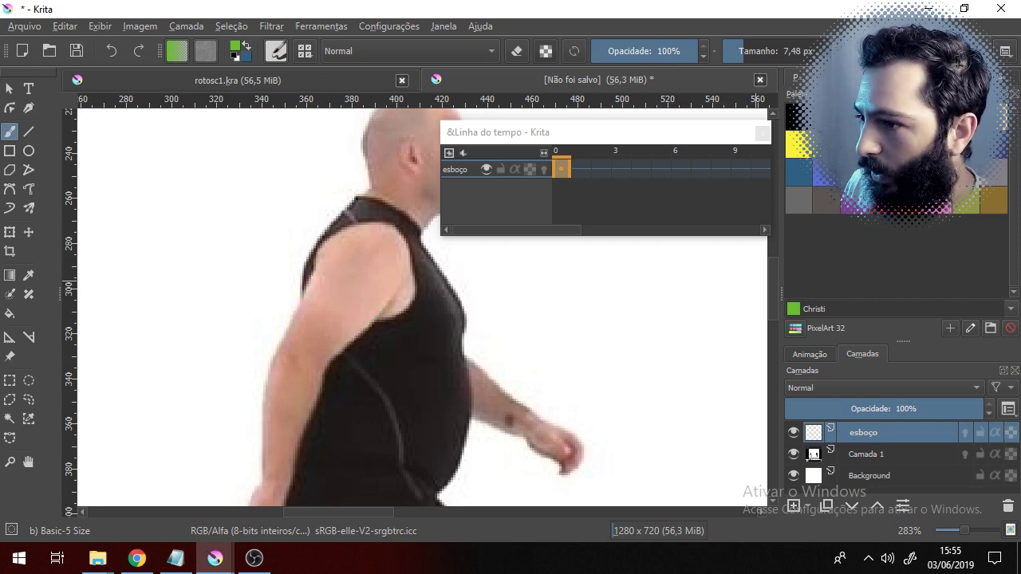
# - Set the brush color to Cornflower and its opacity to 66%, testing it with a stroke that is undone
pyautogui.click(799, 171)
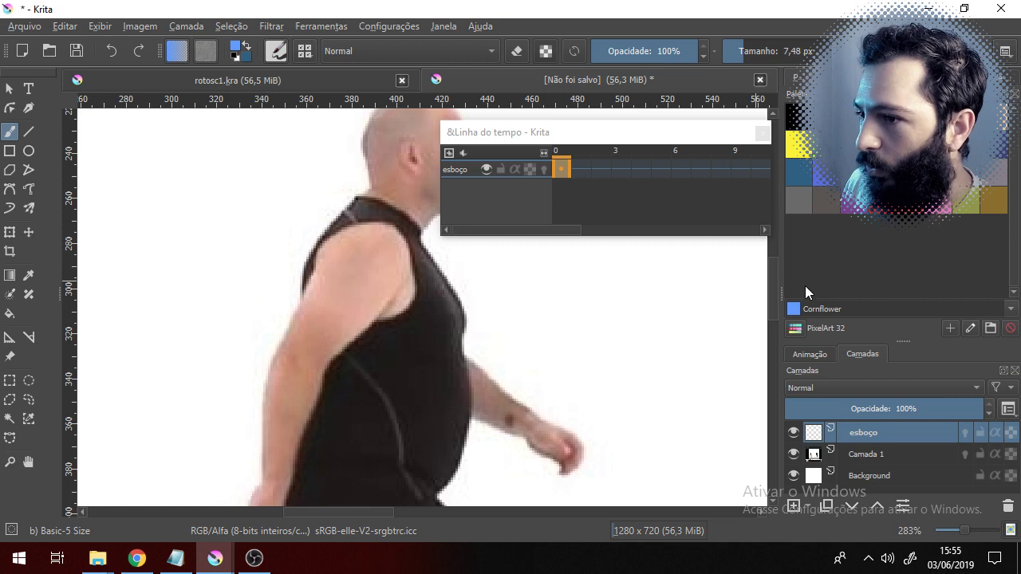
pyautogui.click(667, 51)
pyautogui.moveTo(348, 354); pyautogui.dragTo(594, 391)
pyautogui.hotkey('ctrl', 'z')
# - Lower the opacity of the Camada 1 layer to 72% and make esboço the active layer again
pyautogui.click(890, 456)
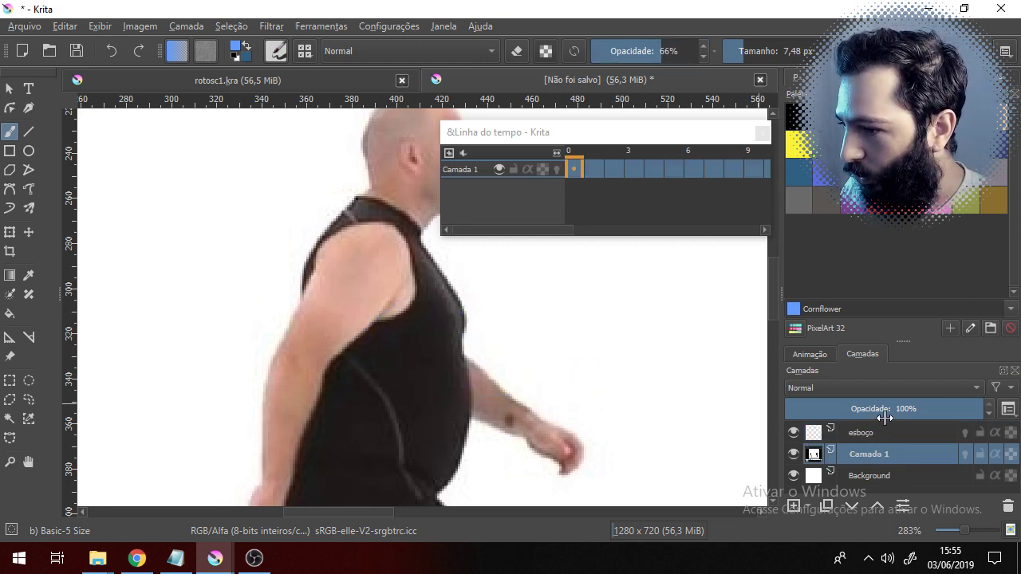
pyautogui.click(882, 408)
pyautogui.moveTo(884, 409); pyautogui.dragTo(933, 408)
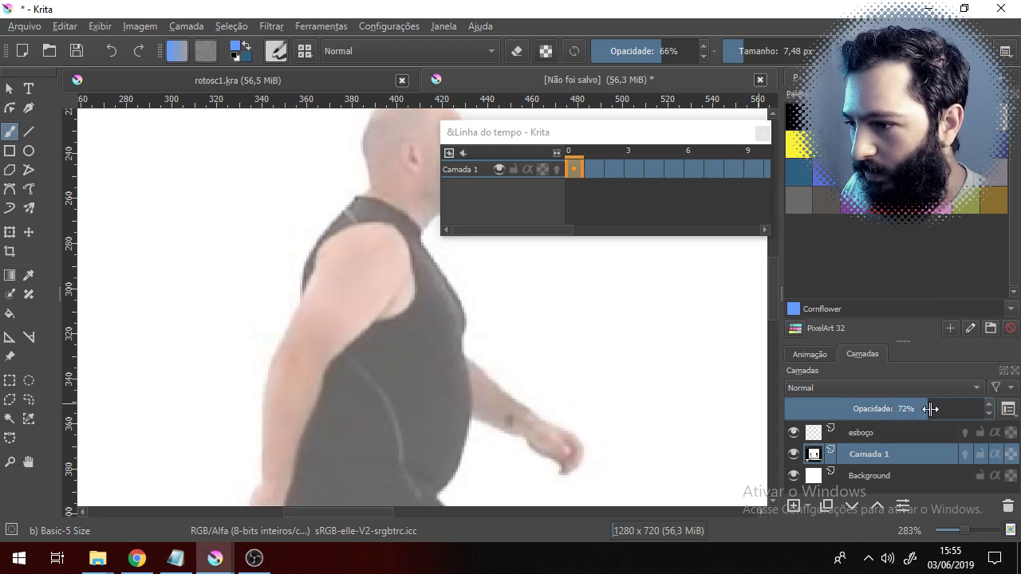
pyautogui.click(885, 431)
# - Try a blue sketch stroke across the dimmed torso on esboço, undo it, and frame the figure's head and upper body
pyautogui.moveTo(345, 355)
pyautogui.mouseDown()
pyautogui.moveTo(455, 315)
pyautogui.moveTo(525, 423)
pyautogui.mouseUp()
pyautogui.hotkey('ctrl', 'z')
pyautogui.scroll(1, 333, 353)
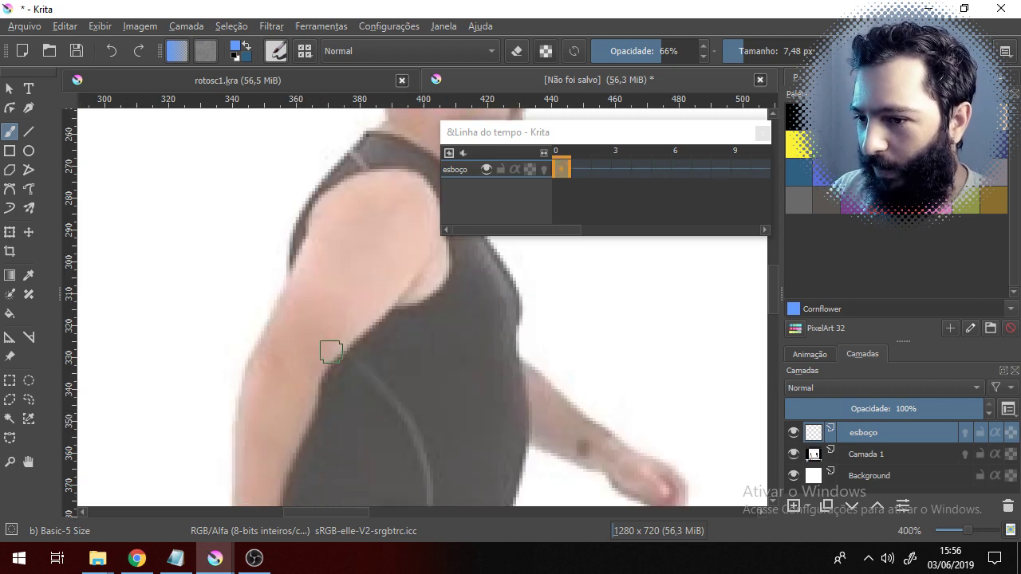
pyautogui.moveTo(513, 360); pyautogui.dragTo(456, 396)
pyautogui.scroll(-3, 455, 361)
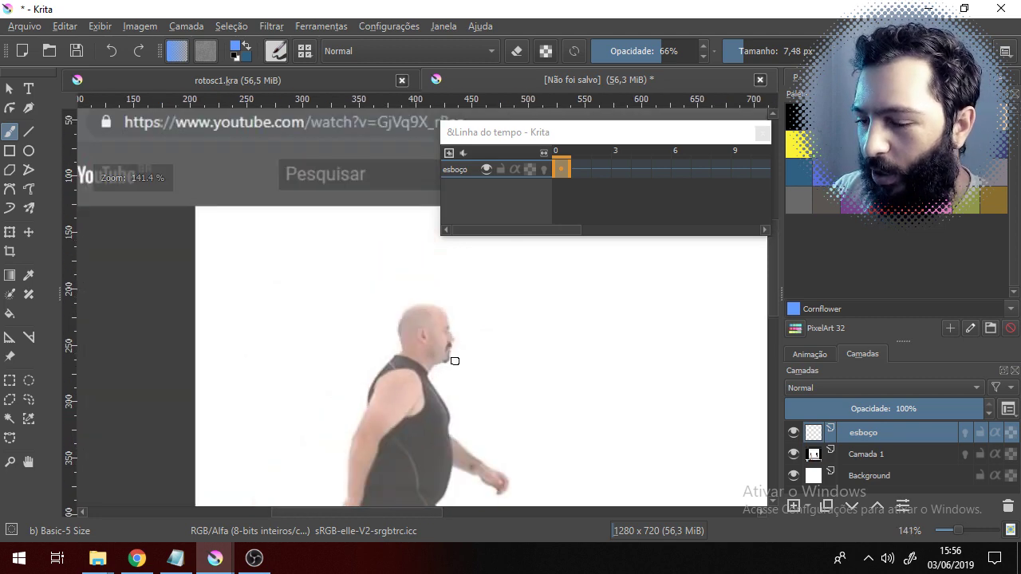
# - Try a blue stroke across the shin of the figure's front leg on esboço, and clear it
pyautogui.scroll(-1, 415, 332)
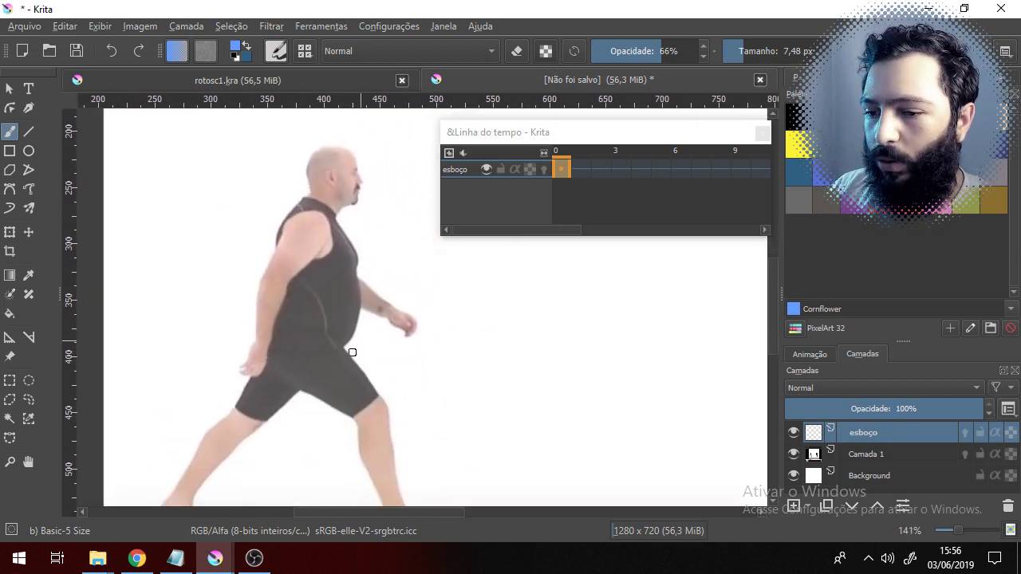
pyautogui.moveTo(369, 351); pyautogui.dragTo(374, 324)
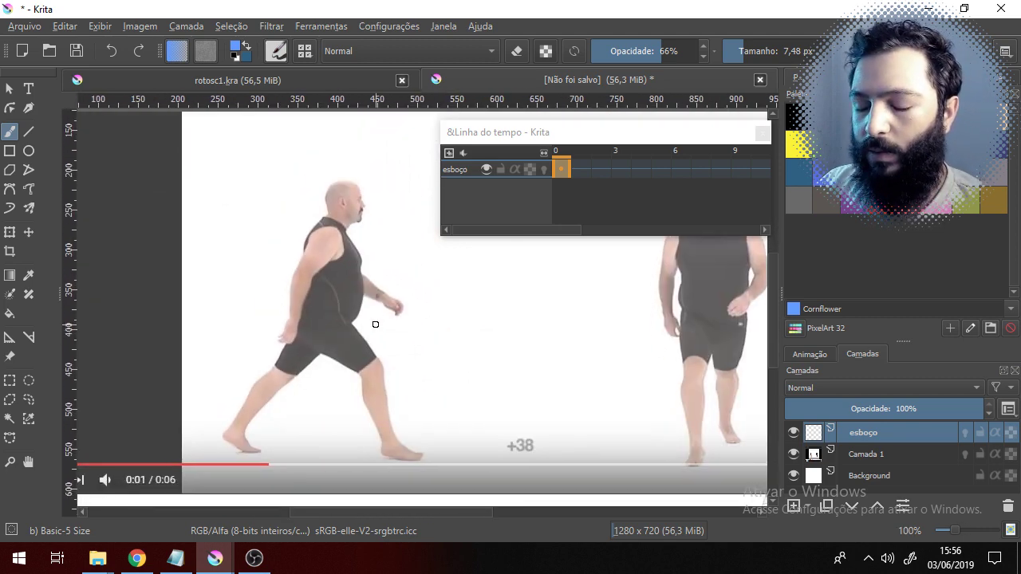
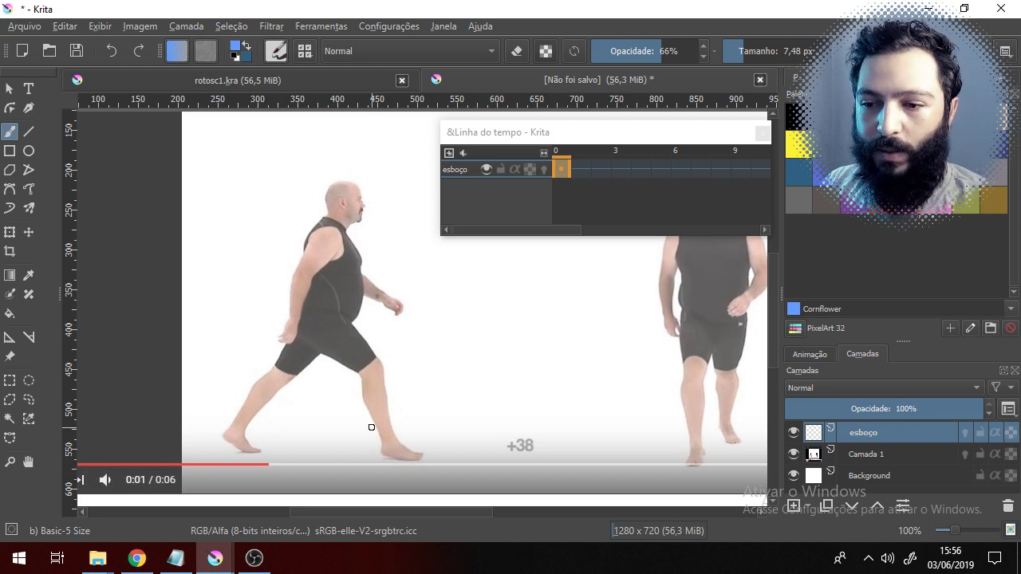
pyautogui.scroll(2, 405, 447)
pyautogui.scroll(1, 405, 446)
pyautogui.scroll(-1, 405, 447)
pyautogui.moveTo(255, 335); pyautogui.dragTo(351, 287)
pyautogui.scroll(1, 519, 408)
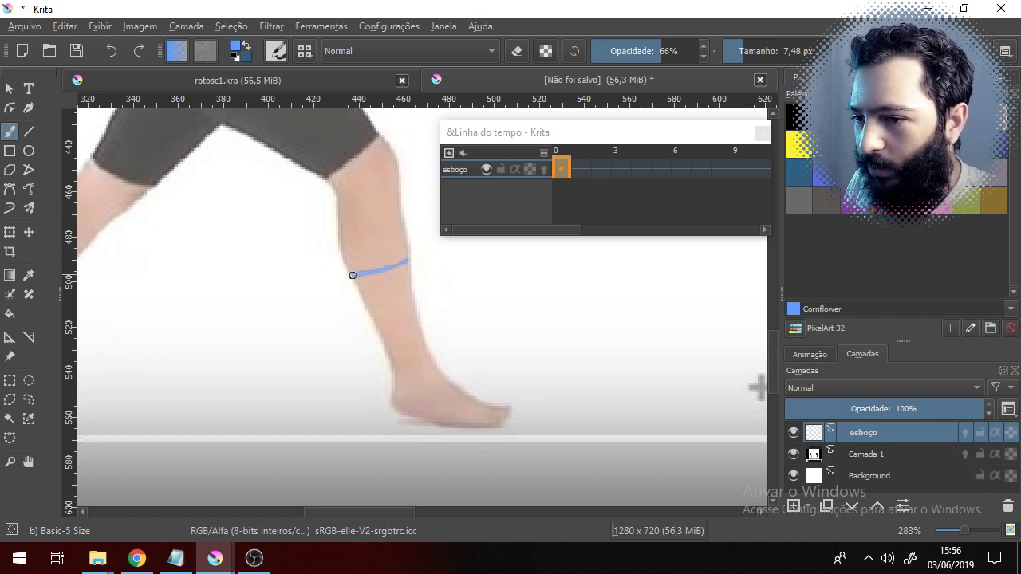
pyautogui.moveTo(320, 288); pyautogui.dragTo(340, 349)
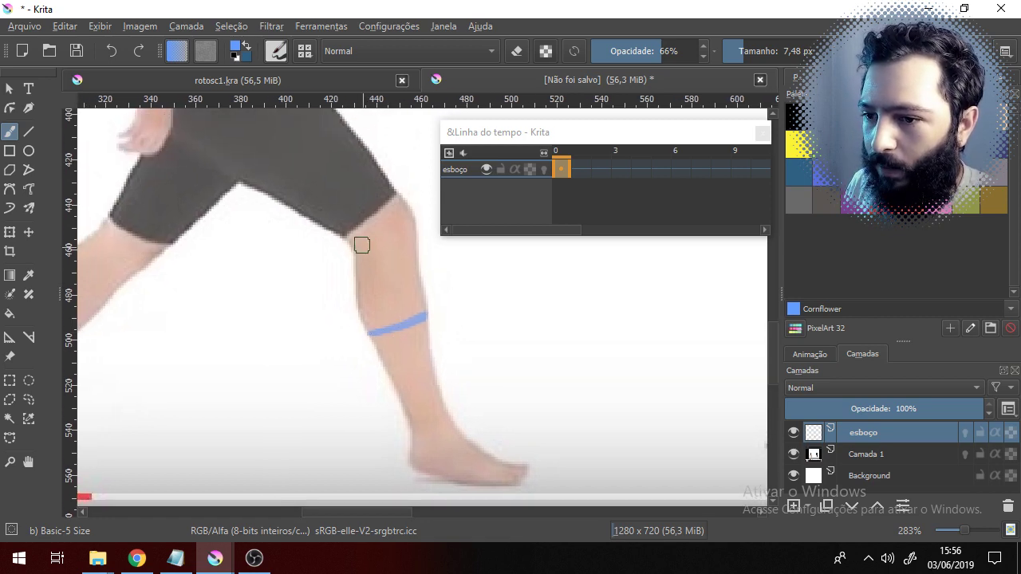
pyautogui.moveTo(360, 238)
pyautogui.mouseDown()
pyautogui.moveTo(338, 305)
pyautogui.moveTo(357, 325)
pyautogui.moveTo(339, 207)
pyautogui.mouseUp()
pyautogui.press('Delete')
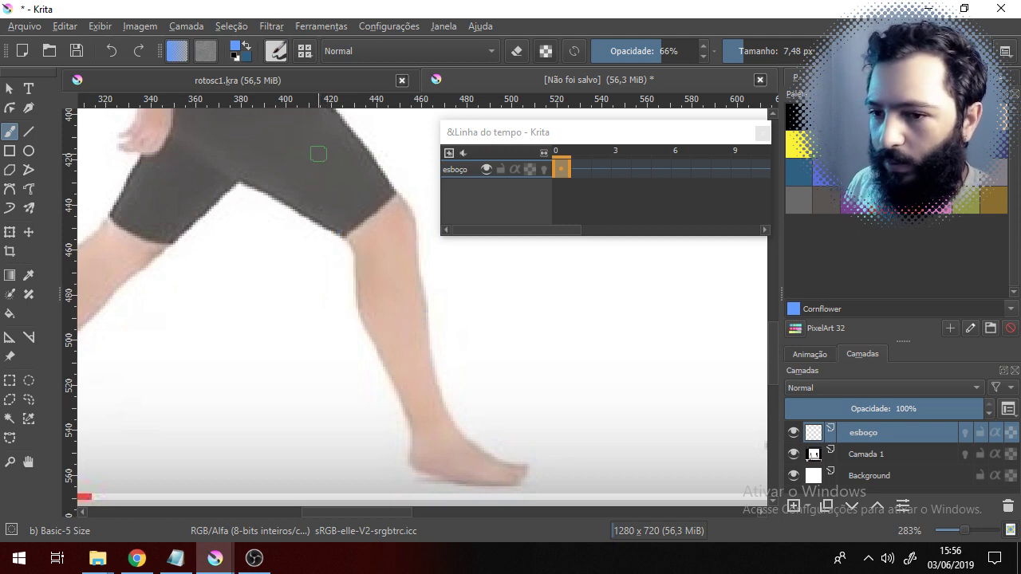
# - Trace the underside of the figure's near upper arm in blue on the esboço layer
pyautogui.moveTo(377, 313); pyautogui.dragTo(417, 401)
pyautogui.moveTo(413, 301); pyautogui.dragTo(402, 417)
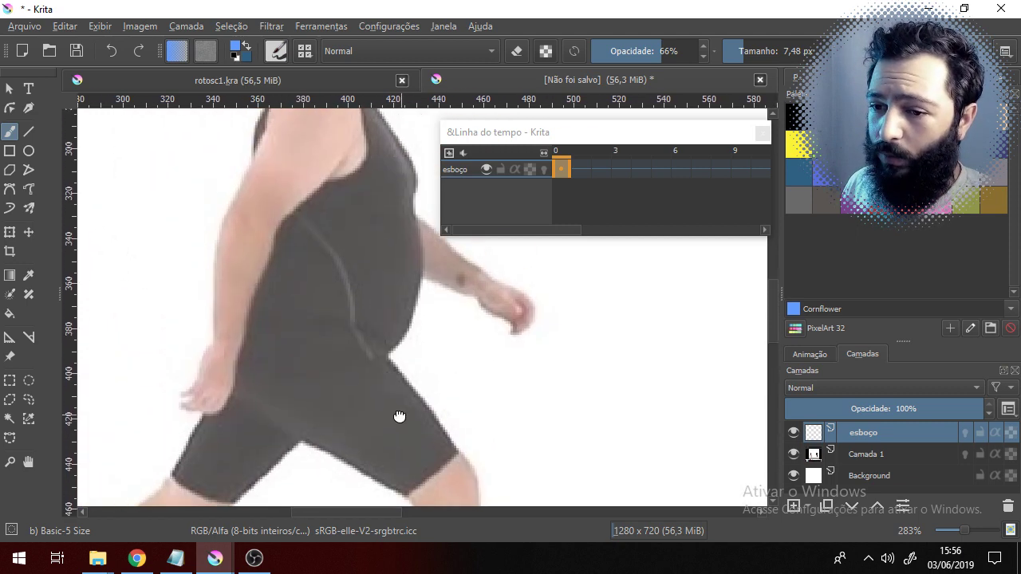
pyautogui.moveTo(405, 335); pyautogui.dragTo(413, 424)
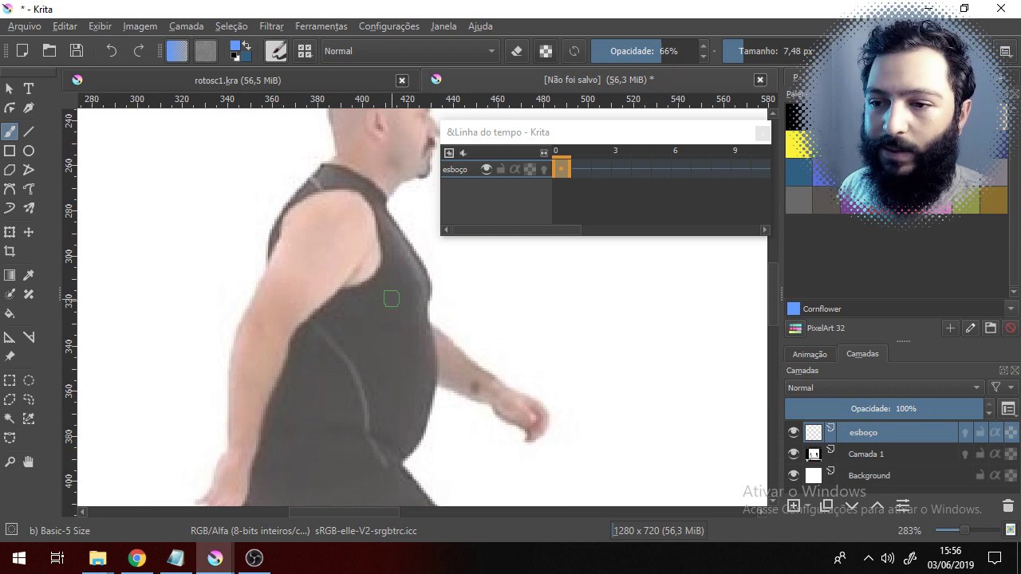
pyautogui.moveTo(394, 335); pyautogui.dragTo(350, 425)
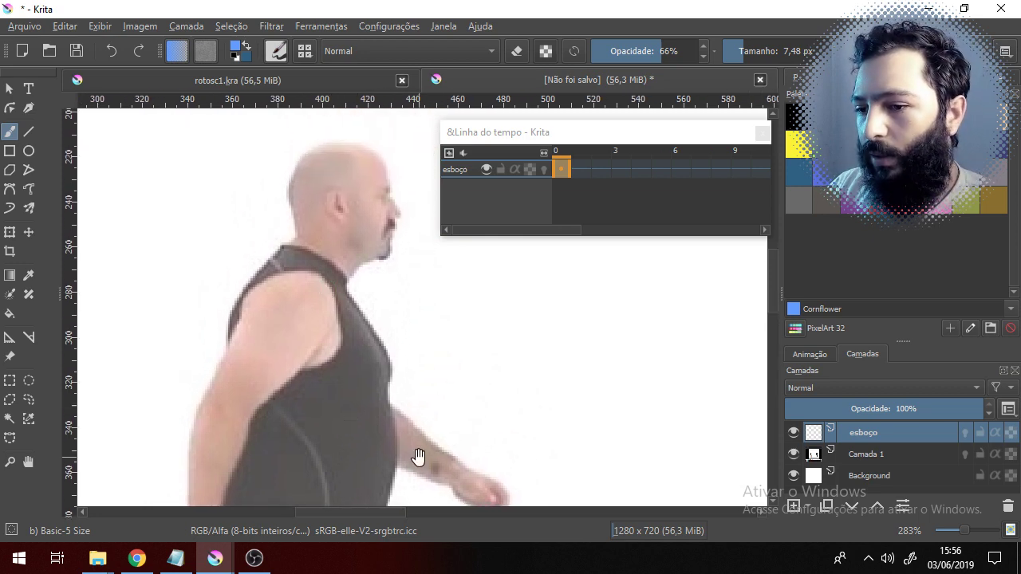
pyautogui.moveTo(418, 456); pyautogui.dragTo(428, 333)
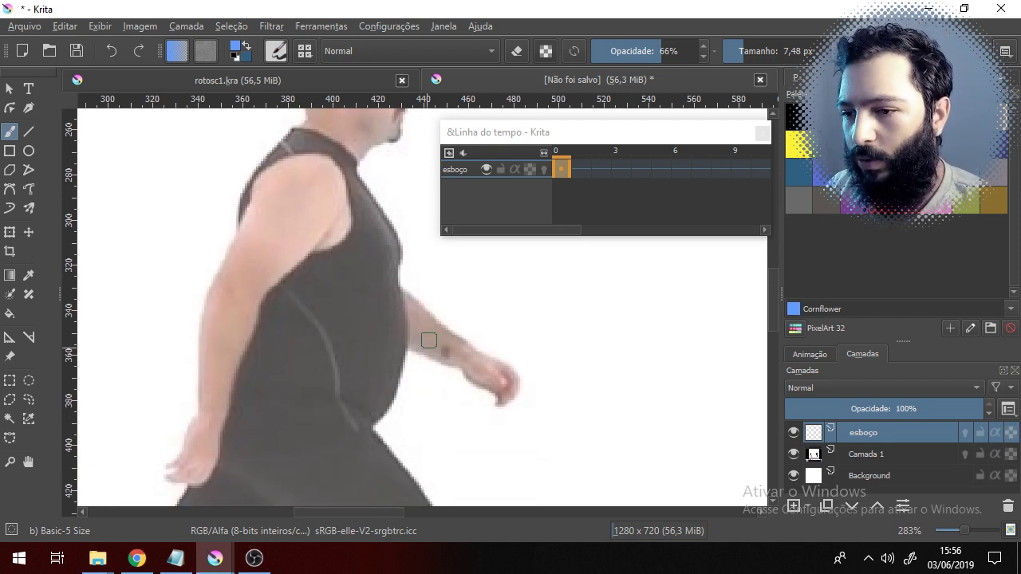
pyautogui.scroll(1, 320, 241)
pyautogui.moveTo(318, 297); pyautogui.dragTo(302, 481)
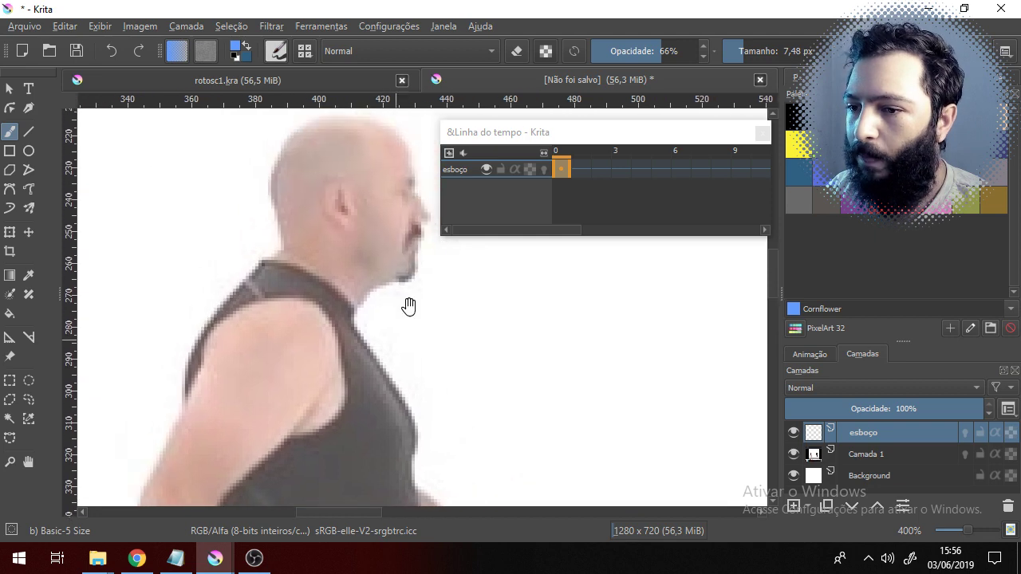
pyautogui.moveTo(409, 307)
pyautogui.mouseDown()
pyautogui.moveTo(417, 282)
pyautogui.moveTo(359, 326)
pyautogui.moveTo(301, 348)
pyautogui.moveTo(353, 362)
pyautogui.moveTo(312, 329)
pyautogui.mouseUp()
pyautogui.scroll(1, 312, 329)
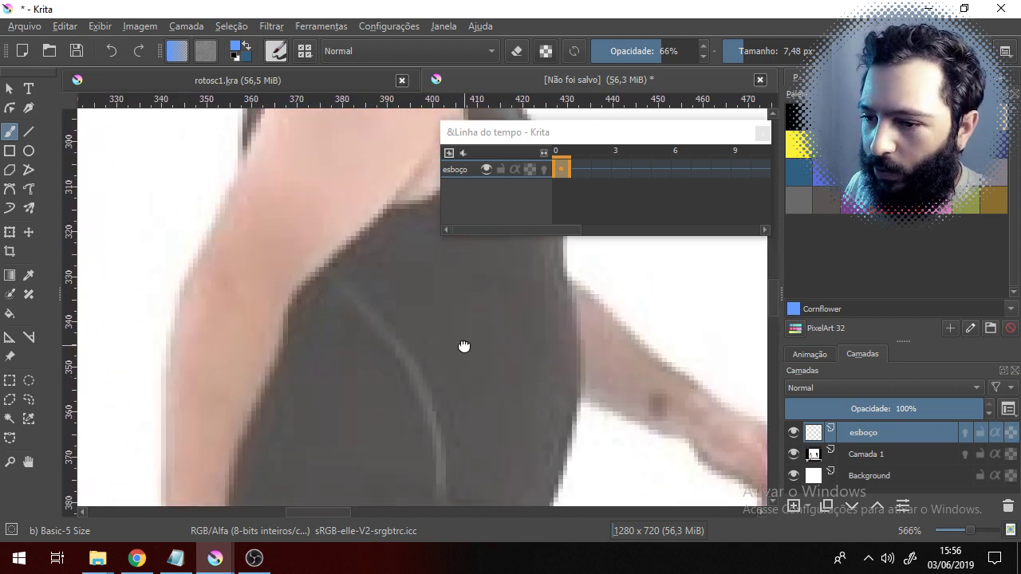
pyautogui.moveTo(465, 346); pyautogui.dragTo(245, 244)
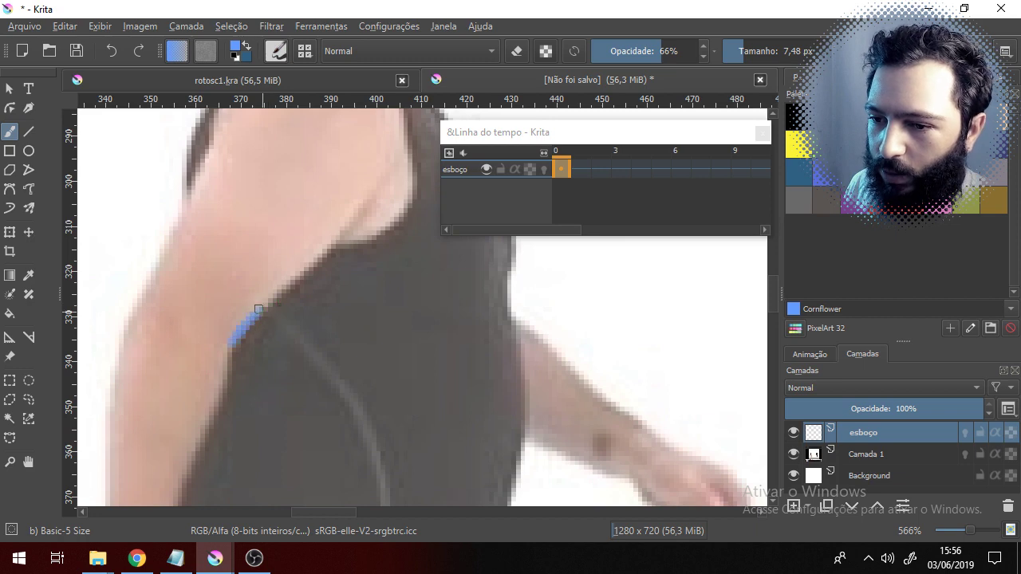
pyautogui.moveTo(259, 309); pyautogui.dragTo(309, 270)
pyautogui.moveTo(385, 173); pyautogui.dragTo(283, 279)
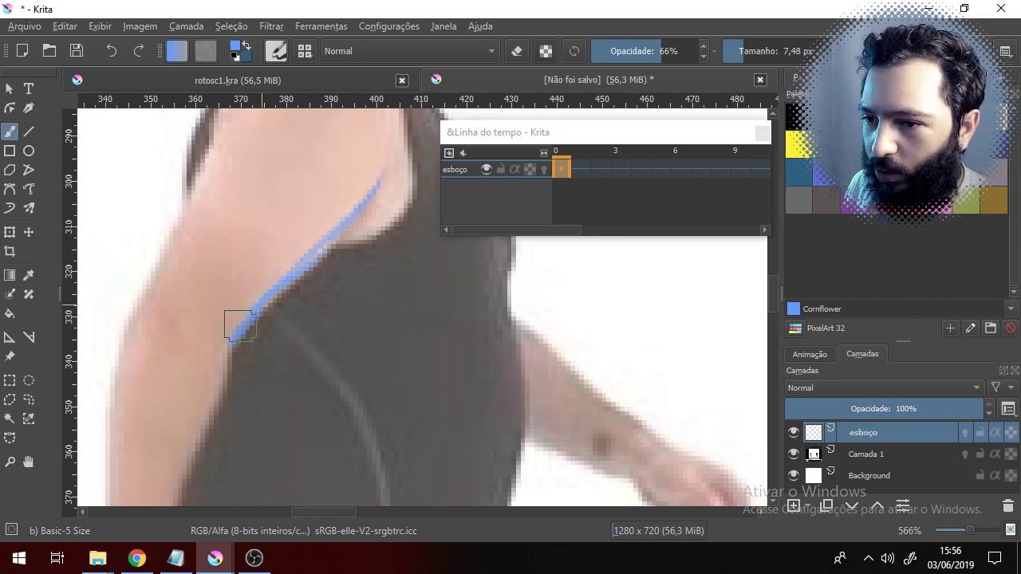
# - Trace the back edge of the near upper arm in blue from the shoulder down to the elbow
pyautogui.moveTo(249, 221); pyautogui.dragTo(232, 367)
pyautogui.moveTo(237, 235); pyautogui.dragTo(180, 362)
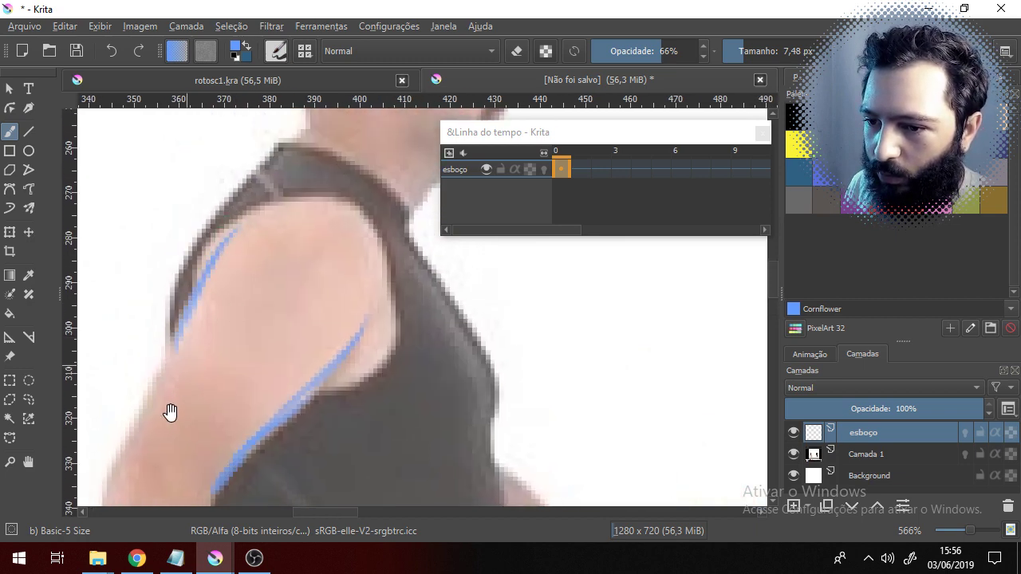
pyautogui.moveTo(168, 412); pyautogui.dragTo(246, 264)
pyautogui.moveTo(235, 225); pyautogui.dragTo(185, 328)
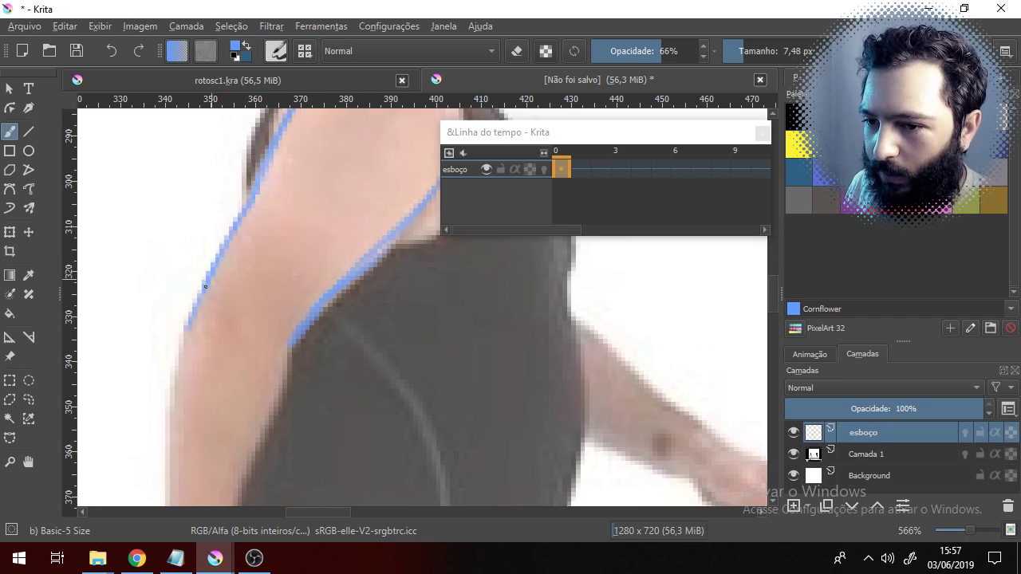
# - Trace both edges of the near forearm down to the wrist in blue, and clear the whole blue sketch
pyautogui.moveTo(186, 383); pyautogui.dragTo(203, 271)
pyautogui.moveTo(300, 254); pyautogui.dragTo(276, 323)
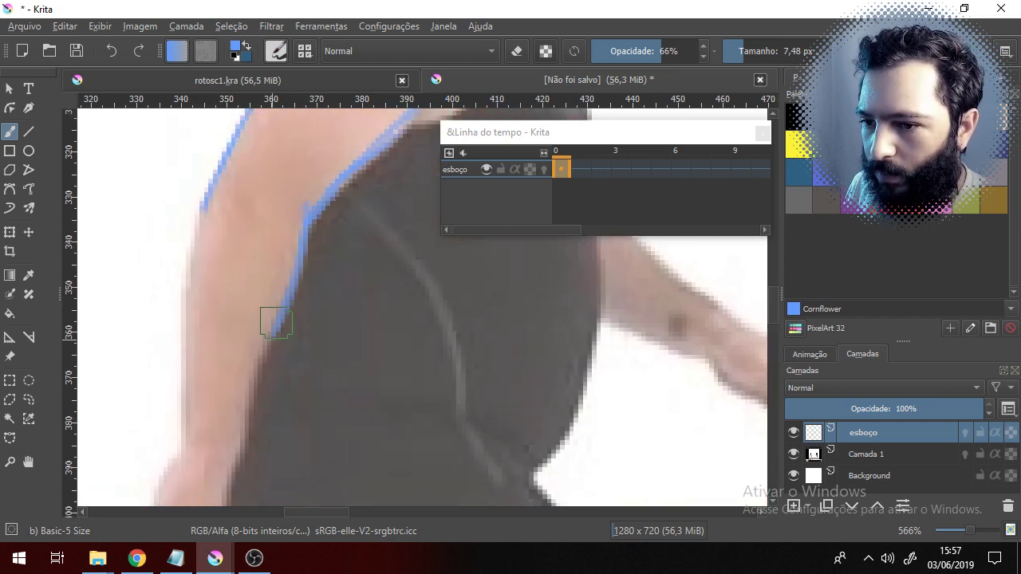
pyautogui.moveTo(205, 200)
pyautogui.mouseDown()
pyautogui.moveTo(190, 280)
pyautogui.moveTo(186, 475)
pyautogui.moveTo(183, 420)
pyautogui.moveTo(214, 328)
pyautogui.moveTo(180, 449)
pyautogui.moveTo(218, 228)
pyautogui.moveTo(228, 365)
pyautogui.moveTo(241, 280)
pyautogui.mouseUp()
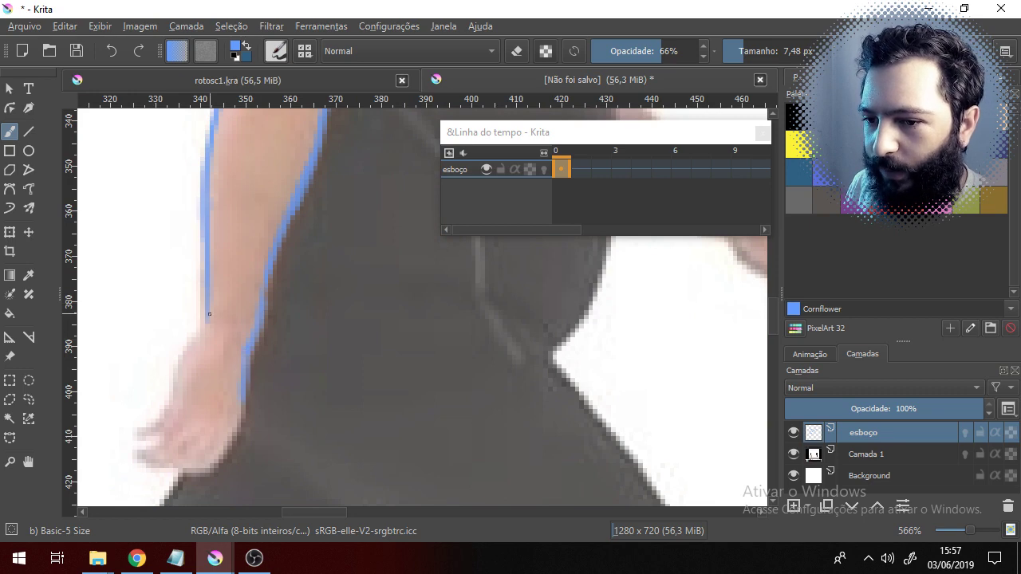
pyautogui.moveTo(209, 314)
pyautogui.mouseDown()
pyautogui.moveTo(161, 414)
pyautogui.moveTo(182, 410)
pyautogui.mouseUp()
pyautogui.moveTo(286, 288); pyautogui.dragTo(280, 373)
pyautogui.press('Delete')
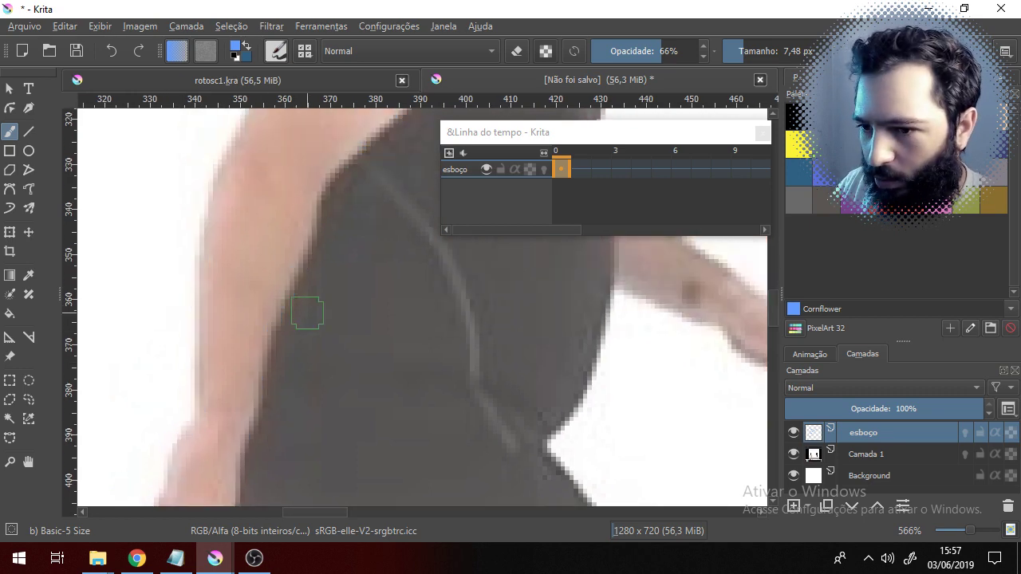
# - Switch the brush color to black and raise the brush opacity to 100%
pyautogui.moveTo(391, 287); pyautogui.dragTo(335, 446)
pyautogui.moveTo(376, 344)
pyautogui.mouseDown()
pyautogui.moveTo(369, 418)
pyautogui.moveTo(355, 422)
pyautogui.mouseUp()
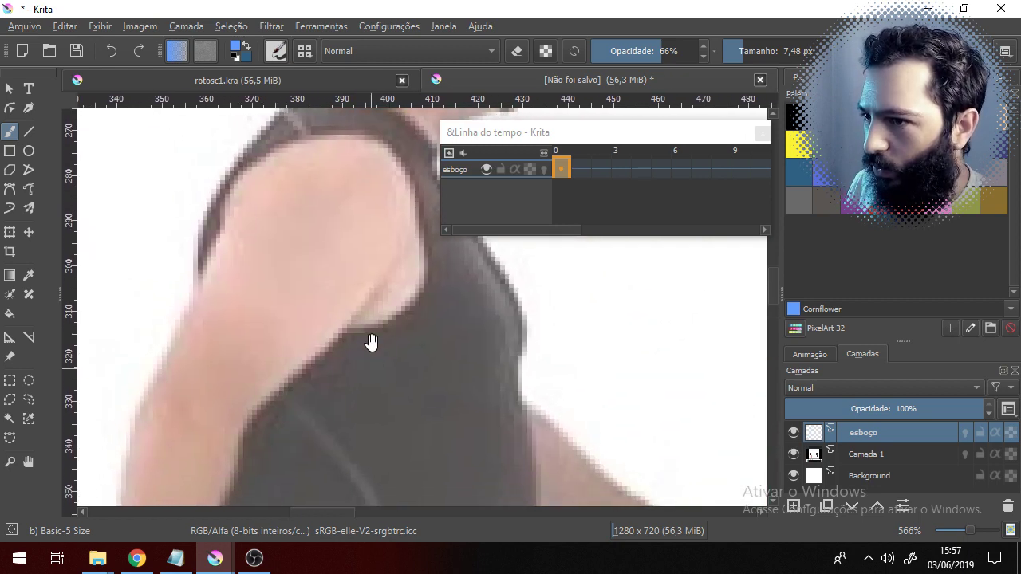
pyautogui.press('x')
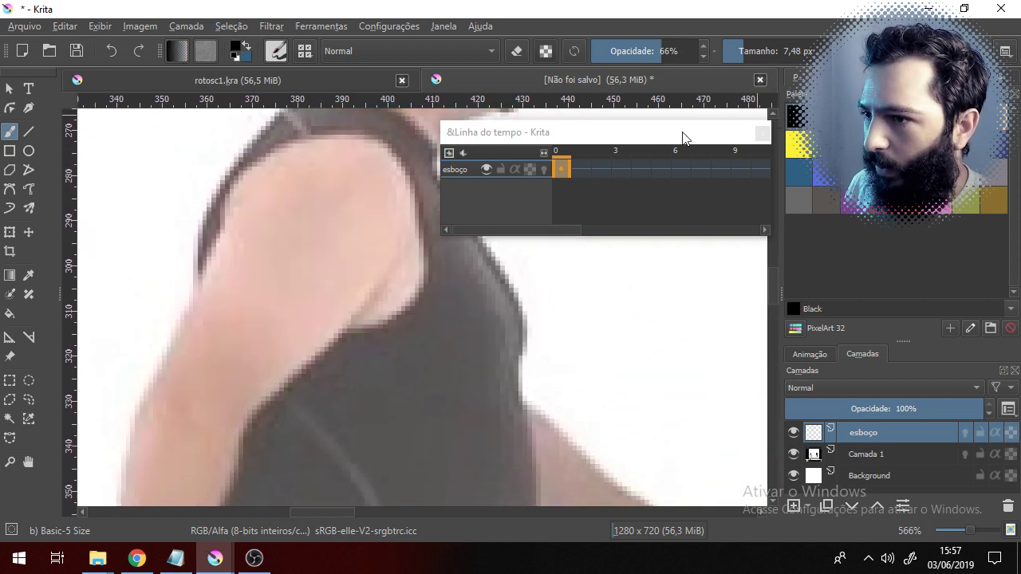
pyautogui.moveTo(663, 42); pyautogui.dragTo(699, 60)
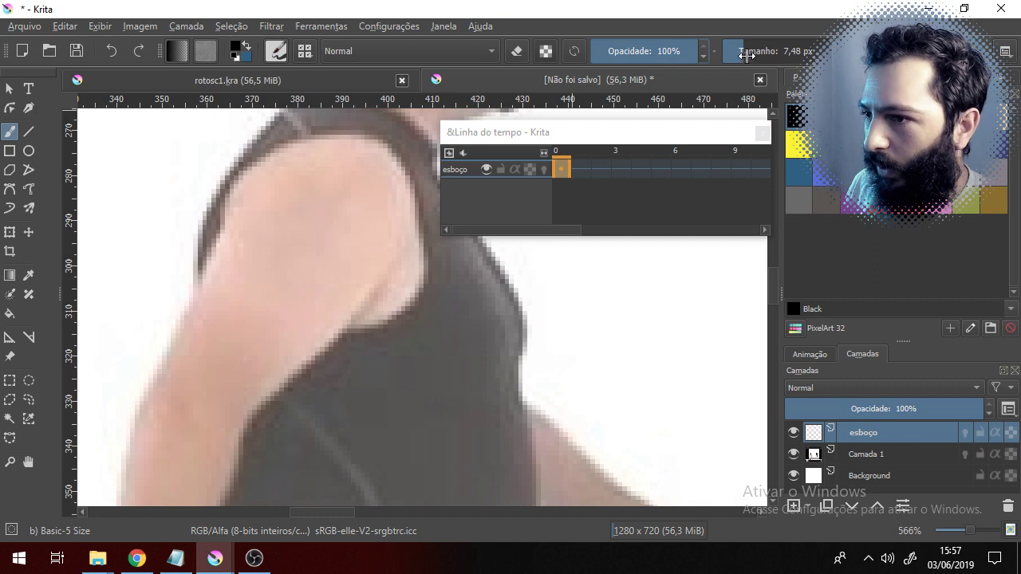
# - Try brush sizes of 2.48, 8.37 and 2.92 px with test strokes over the near arm and torso, undoing each stroke
pyautogui.moveTo(311, 213); pyautogui.dragTo(320, 339)
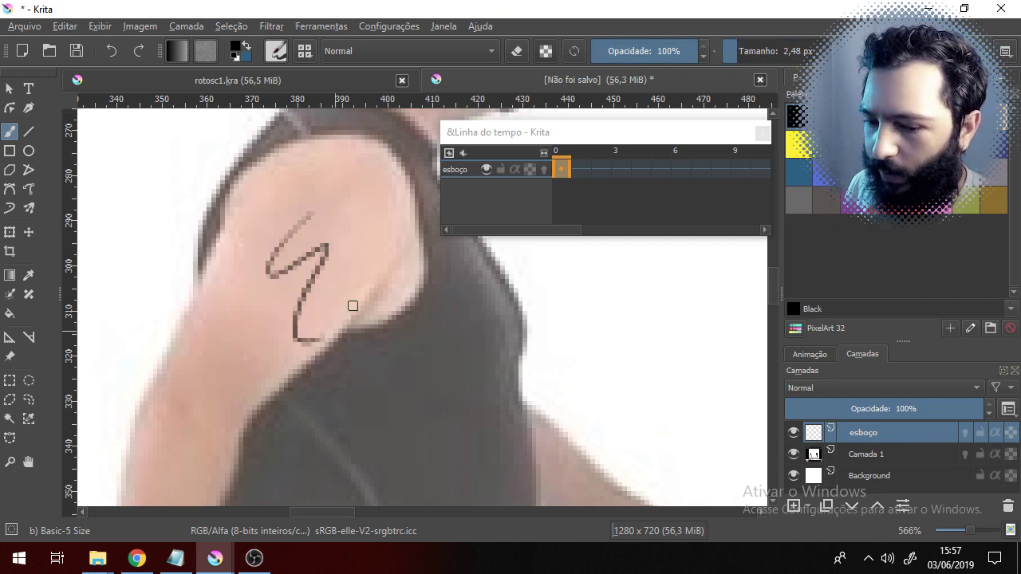
pyautogui.hotkey('ctrl', 'z')
pyautogui.click(741, 54)
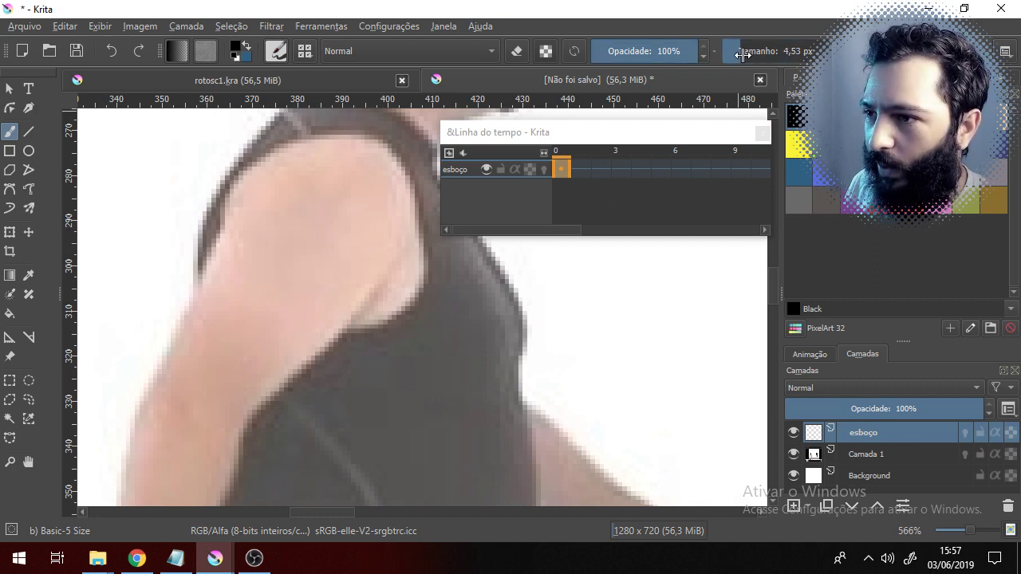
pyautogui.moveTo(741, 54); pyautogui.dragTo(808, 52)
pyautogui.moveTo(327, 315); pyautogui.dragTo(391, 281)
pyautogui.hotkey('ctrl', 'z')
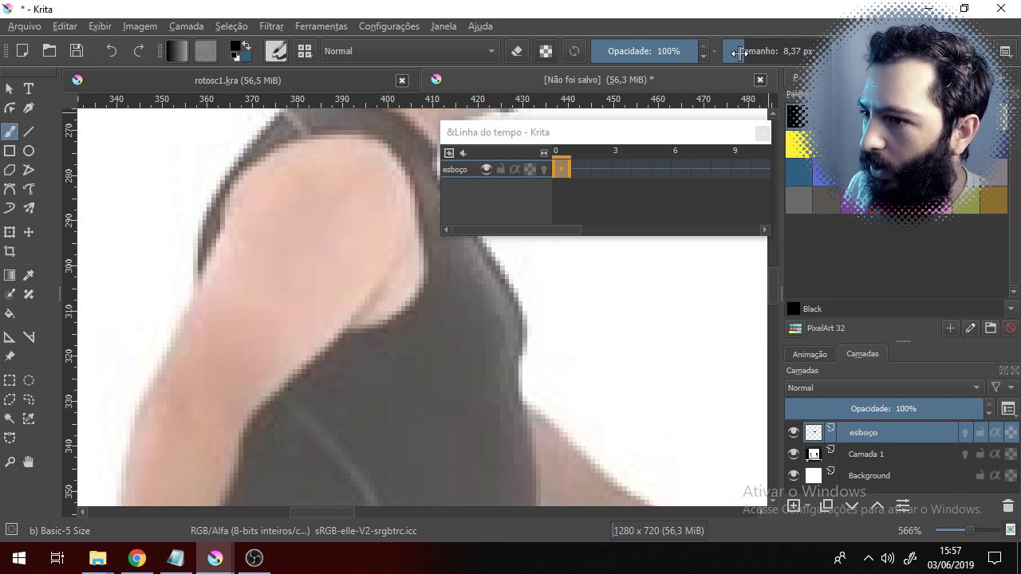
pyautogui.click(738, 54)
pyautogui.moveTo(384, 274); pyautogui.dragTo(453, 382)
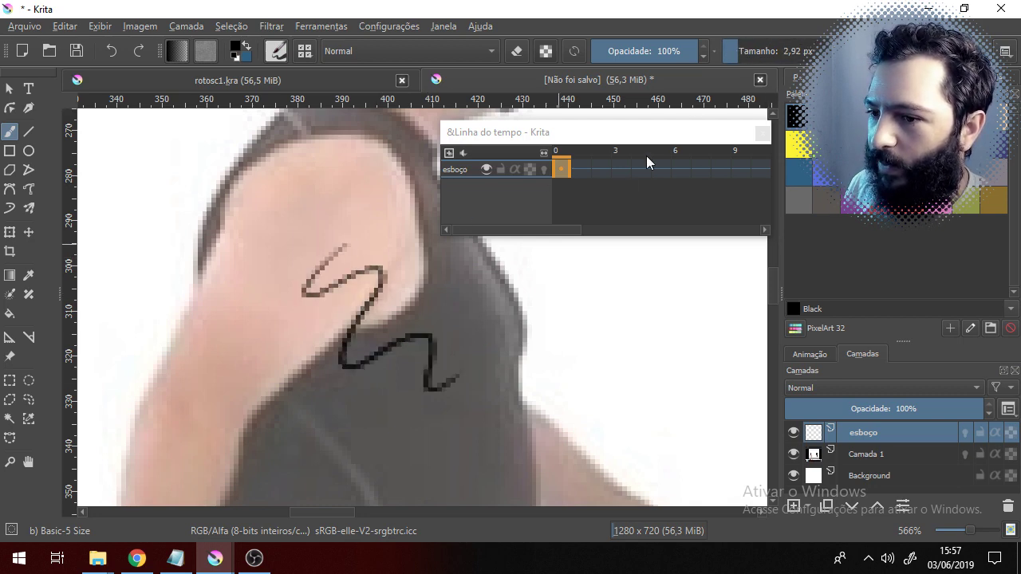
pyautogui.hotkey('ctrl', 'z')
# - Set the brush size to 5.18 px and check it with a test stroke that is undone
pyautogui.moveTo(727, 51); pyautogui.dragTo(733, 50)
pyautogui.moveTo(351, 275); pyautogui.dragTo(351, 363)
pyautogui.hotkey('ctrl', 'z')
pyautogui.moveTo(264, 567)
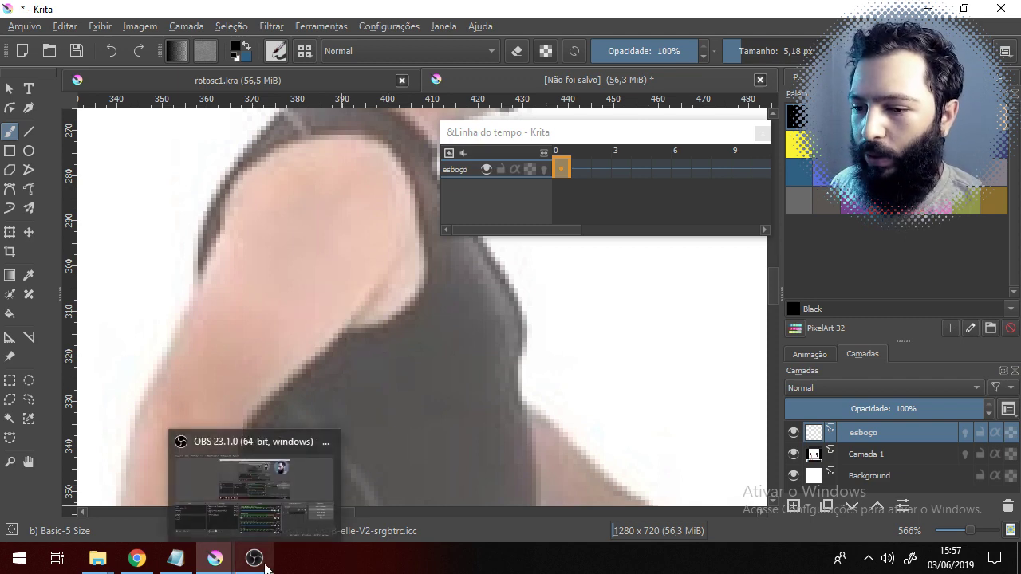
pyautogui.moveTo(215, 559)
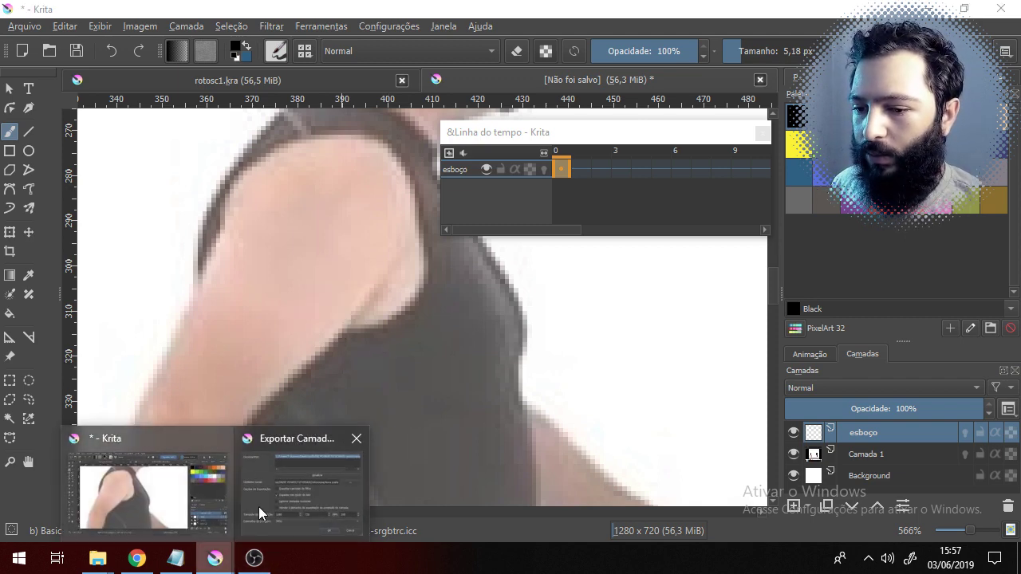
pyautogui.click(258, 504)
pyautogui.click(667, 391)
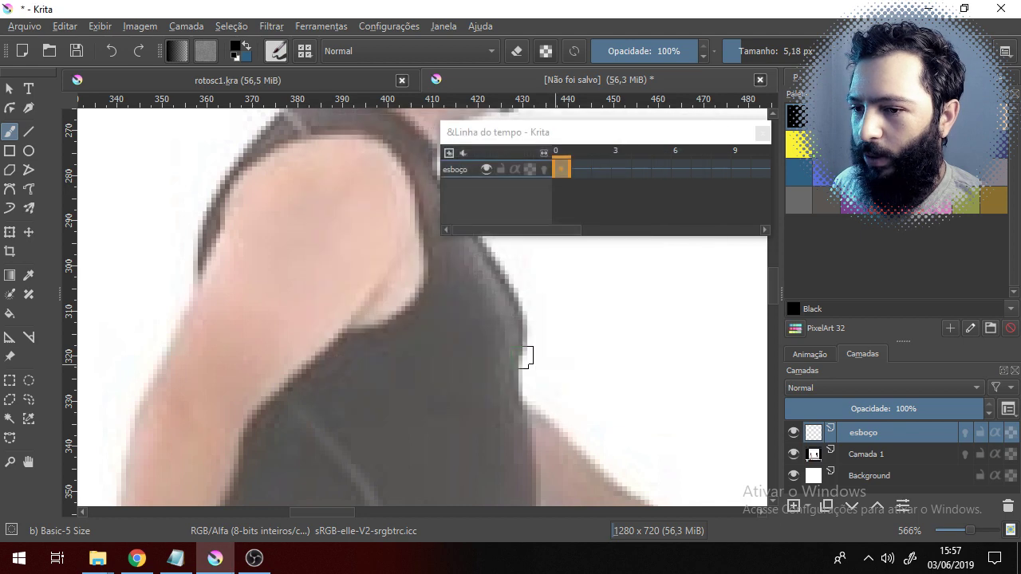
# - Outline the back edge and underside of the near upper arm in black on the esboço layer
pyautogui.moveTo(351, 346)
pyautogui.mouseDown()
pyautogui.moveTo(341, 381)
pyautogui.moveTo(380, 401)
pyautogui.moveTo(367, 358)
pyautogui.mouseUp()
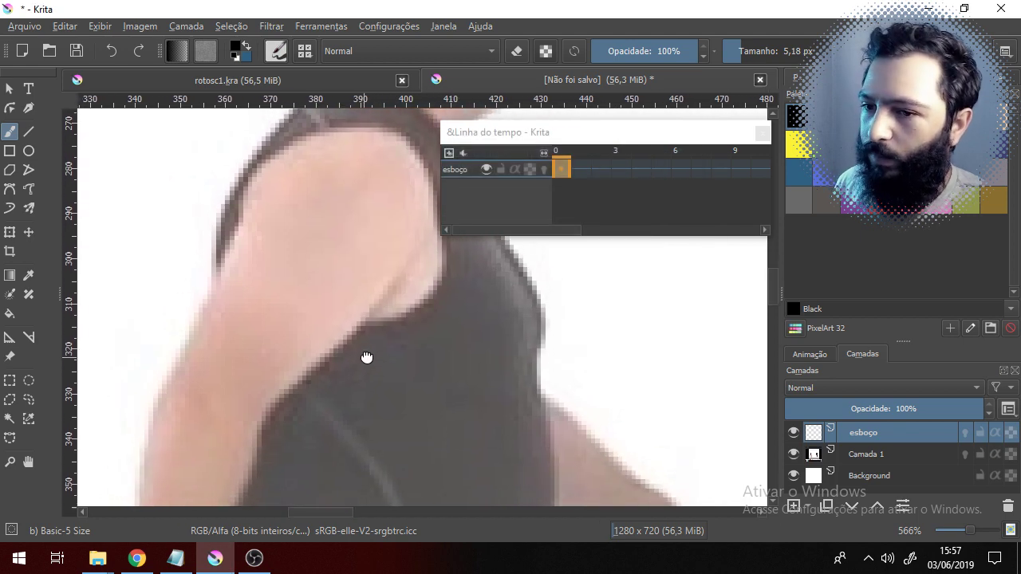
pyautogui.moveTo(260, 173); pyautogui.dragTo(160, 390)
pyautogui.moveTo(249, 441)
pyautogui.mouseDown()
pyautogui.moveTo(268, 393)
pyautogui.moveTo(323, 345)
pyautogui.mouseUp()
pyautogui.moveTo(284, 383); pyautogui.dragTo(377, 290)
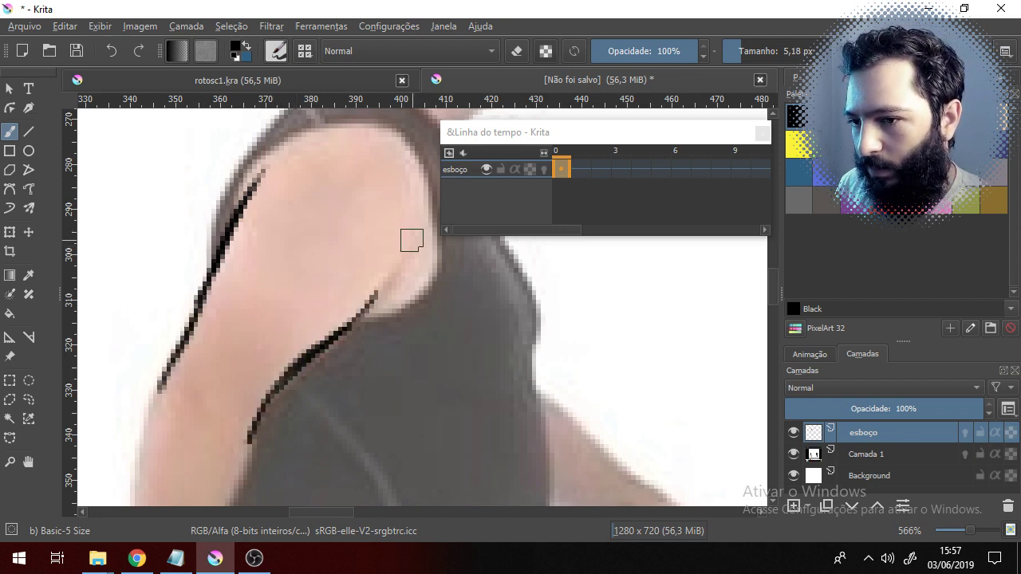
pyautogui.moveTo(408, 235); pyautogui.dragTo(369, 302)
# - Continue the black outline along the inner edge of the near forearm from the elbow to the wrist
pyautogui.moveTo(264, 435)
pyautogui.mouseDown()
pyautogui.moveTo(314, 245)
pyautogui.moveTo(292, 277)
pyautogui.mouseUp()
pyautogui.moveTo(303, 231); pyautogui.dragTo(277, 318)
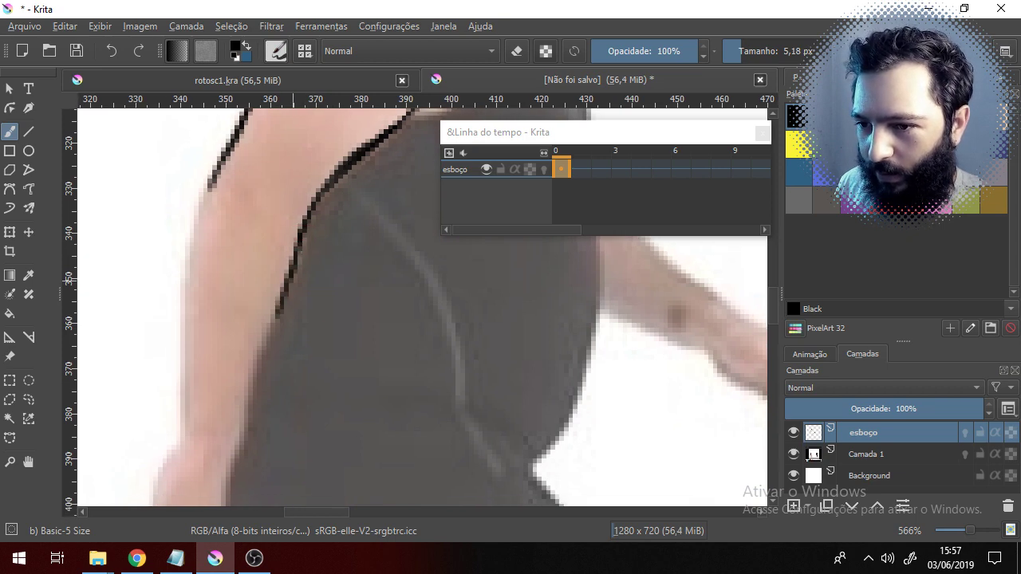
pyautogui.moveTo(299, 256); pyautogui.dragTo(241, 424)
pyautogui.moveTo(255, 383); pyautogui.dragTo(240, 433)
pyautogui.moveTo(246, 416)
pyautogui.mouseDown()
pyautogui.moveTo(258, 271)
pyautogui.moveTo(241, 369)
pyautogui.mouseUp()
# - Outline the near hand in black, drawing the fingers, the palm edge and the back of the hand up to the wrist
pyautogui.moveTo(166, 331)
pyautogui.mouseDown()
pyautogui.moveTo(166, 376)
pyautogui.moveTo(167, 366)
pyautogui.moveTo(130, 400)
pyautogui.moveTo(165, 396)
pyautogui.moveTo(175, 377)
pyautogui.moveTo(128, 423)
pyautogui.moveTo(173, 419)
pyautogui.moveTo(185, 401)
pyautogui.moveTo(142, 425)
pyautogui.moveTo(185, 428)
pyautogui.moveTo(204, 408)
pyautogui.mouseUp()
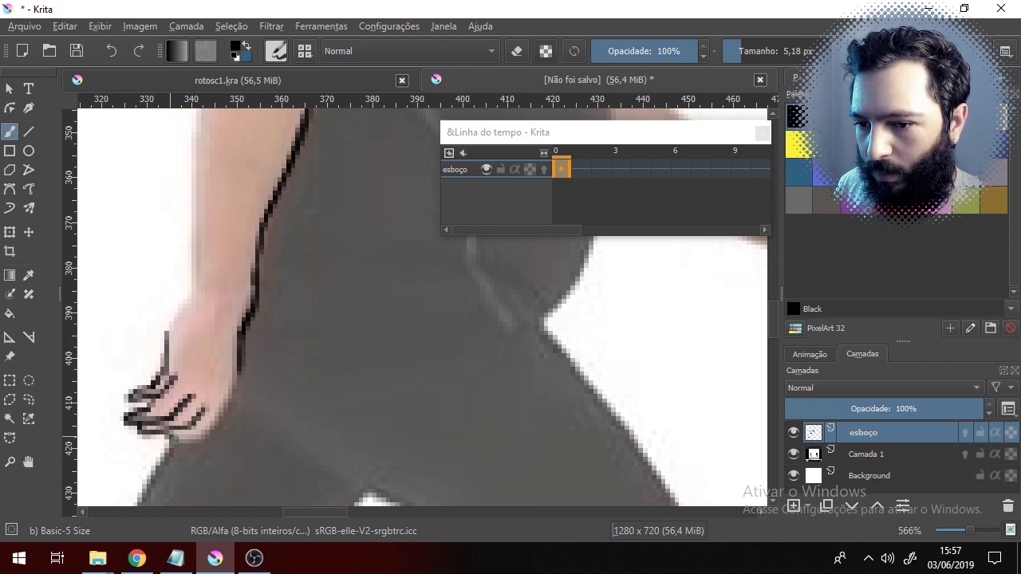
pyautogui.moveTo(171, 439); pyautogui.dragTo(209, 434)
pyautogui.moveTo(233, 388); pyautogui.dragTo(206, 434)
pyautogui.moveTo(239, 352); pyautogui.dragTo(228, 384)
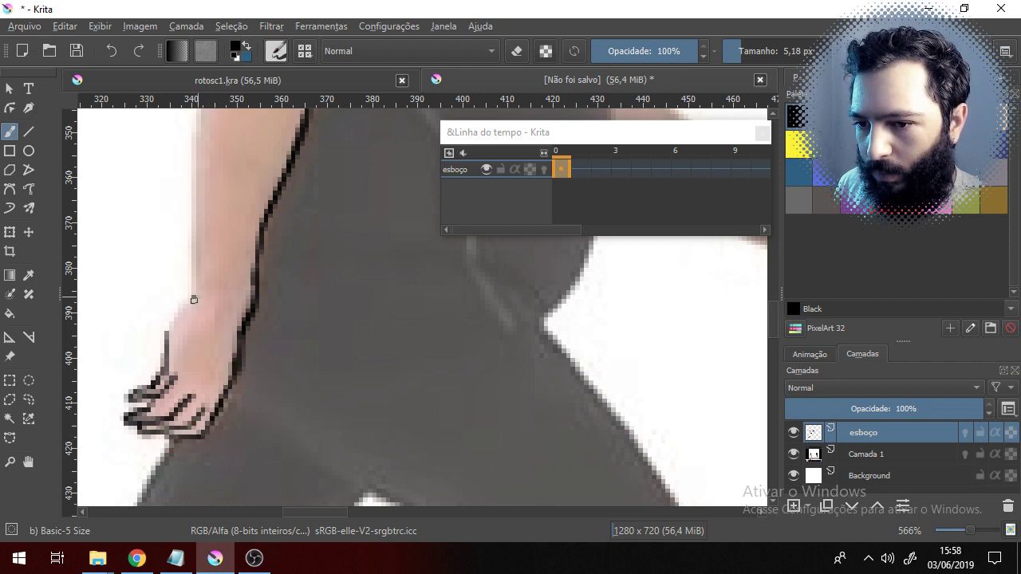
pyautogui.moveTo(193, 297); pyautogui.dragTo(164, 368)
pyautogui.moveTo(201, 276); pyautogui.dragTo(192, 448)
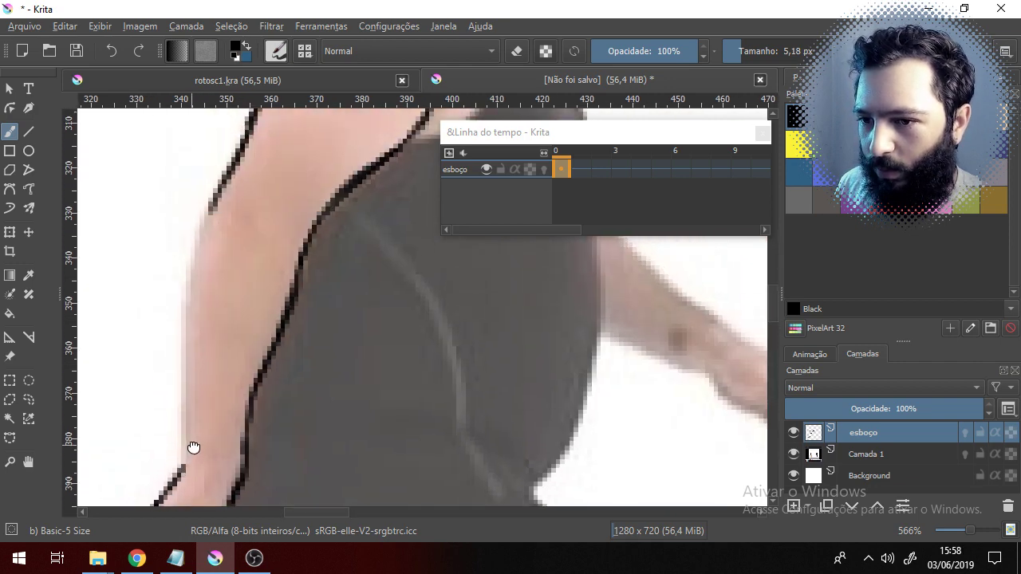
# - Trace the outer edge of the near forearm down to the wrist and outline the shirt's armhole around the shoulder in black
pyautogui.moveTo(212, 209)
pyautogui.mouseDown()
pyautogui.moveTo(203, 237)
pyautogui.moveTo(218, 198)
pyautogui.moveTo(189, 386)
pyautogui.moveTo(194, 303)
pyautogui.moveTo(193, 464)
pyautogui.moveTo(163, 487)
pyautogui.mouseUp()
pyautogui.scroll(5, 305, 282)
pyautogui.hscroll(2, 306, 282)
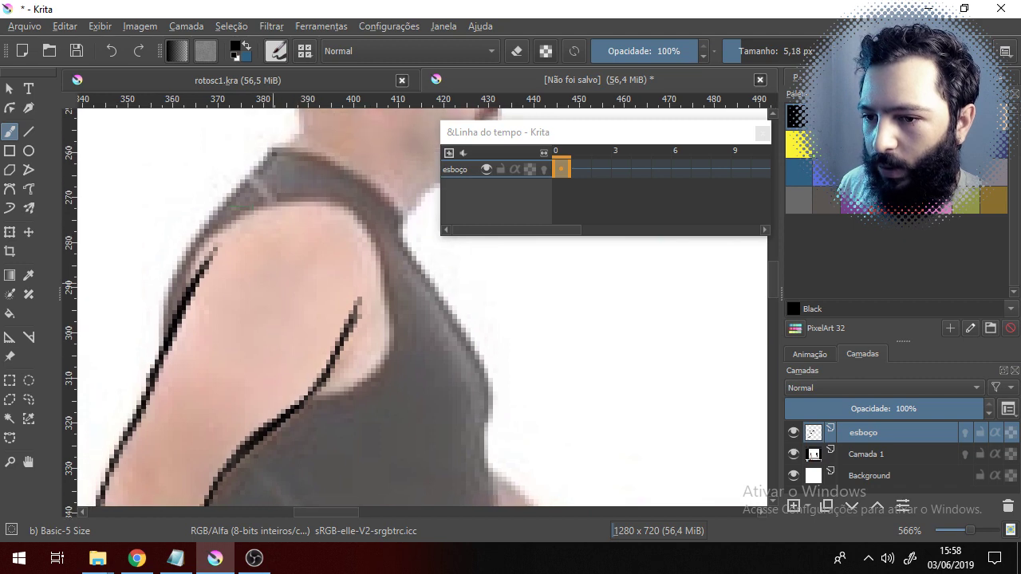
pyautogui.moveTo(337, 310); pyautogui.dragTo(305, 244)
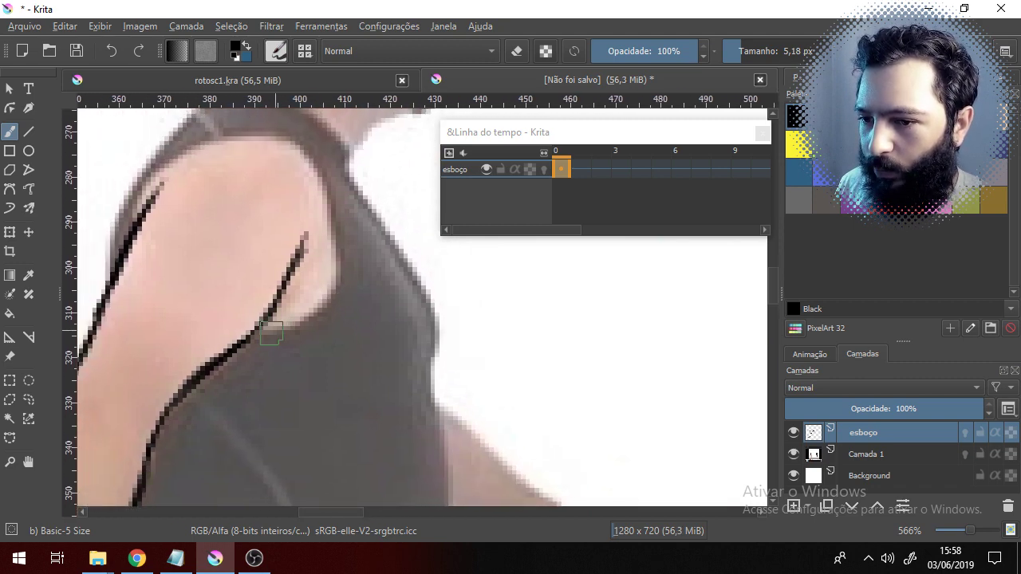
pyautogui.moveTo(257, 335)
pyautogui.mouseDown()
pyautogui.moveTo(315, 308)
pyautogui.moveTo(279, 332)
pyautogui.moveTo(332, 272)
pyautogui.mouseUp()
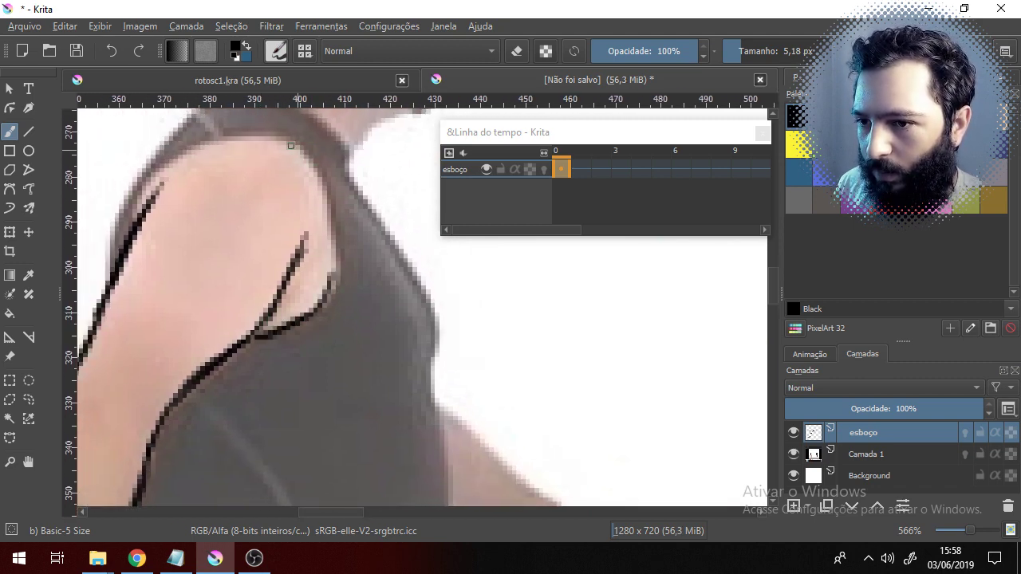
pyautogui.moveTo(290, 145)
pyautogui.mouseDown()
pyautogui.moveTo(324, 178)
pyautogui.moveTo(334, 208)
pyautogui.moveTo(326, 182)
pyautogui.moveTo(333, 250)
pyautogui.moveTo(334, 217)
pyautogui.moveTo(317, 307)
pyautogui.mouseUp()
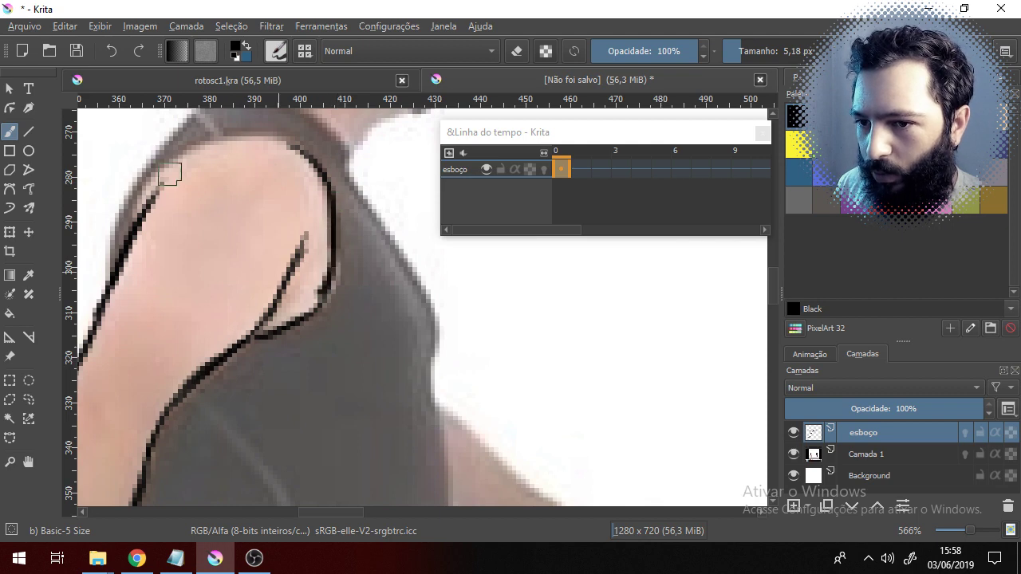
pyautogui.moveTo(164, 172); pyautogui.dragTo(138, 227)
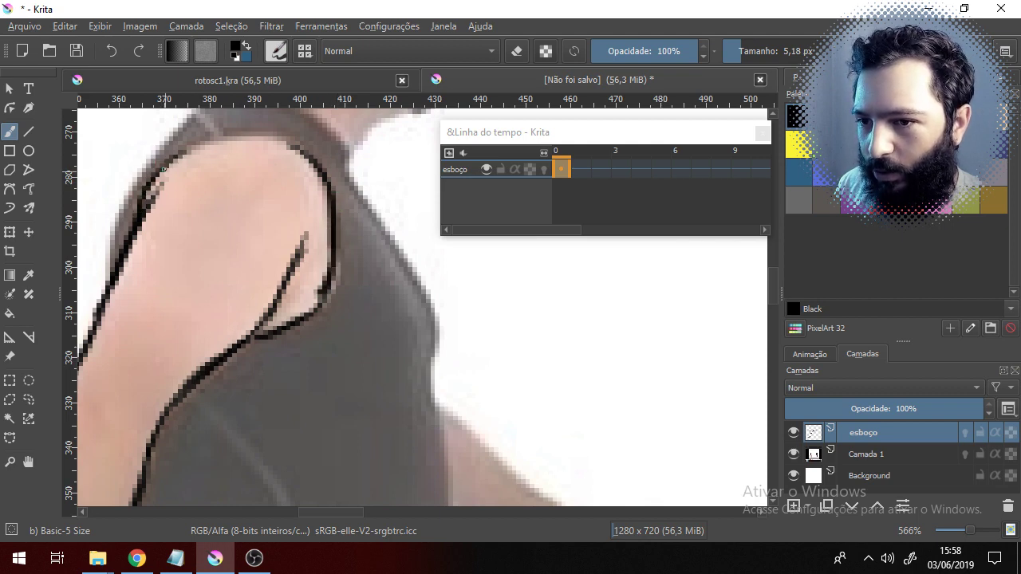
pyautogui.moveTo(169, 163)
pyautogui.mouseDown()
pyautogui.moveTo(228, 141)
pyautogui.moveTo(295, 151)
pyautogui.mouseUp()
# - Outline the shirt's upper back edge and collar, adding short neck lines at the nape and under the chin
pyautogui.moveTo(278, 242); pyautogui.dragTo(312, 326)
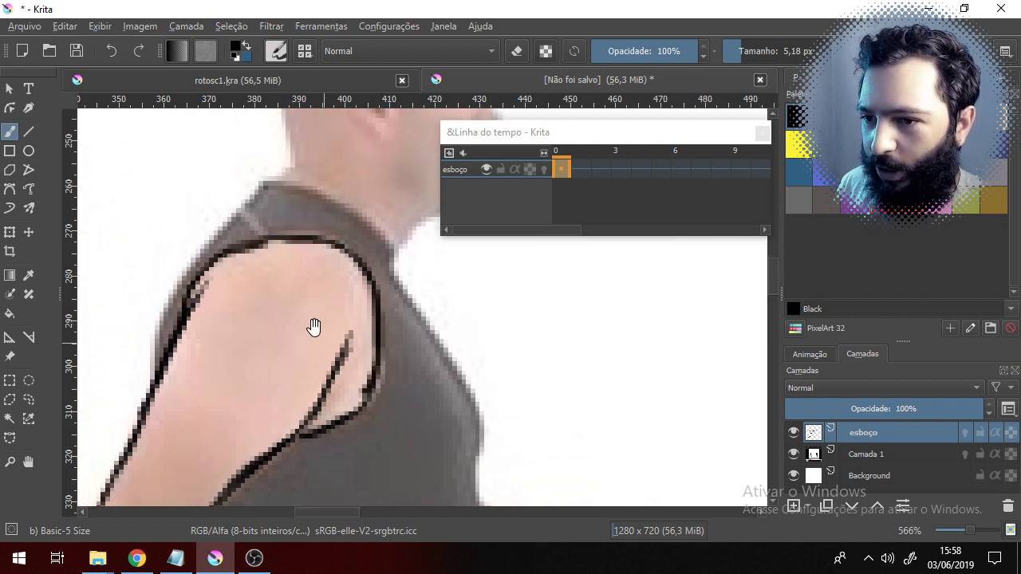
pyautogui.moveTo(261, 186)
pyautogui.mouseDown()
pyautogui.moveTo(184, 288)
pyautogui.moveTo(189, 275)
pyautogui.moveTo(162, 342)
pyautogui.mouseUp()
pyautogui.moveTo(165, 307); pyautogui.dragTo(160, 374)
pyautogui.moveTo(171, 315); pyautogui.dragTo(157, 373)
pyautogui.moveTo(366, 279); pyautogui.dragTo(330, 385)
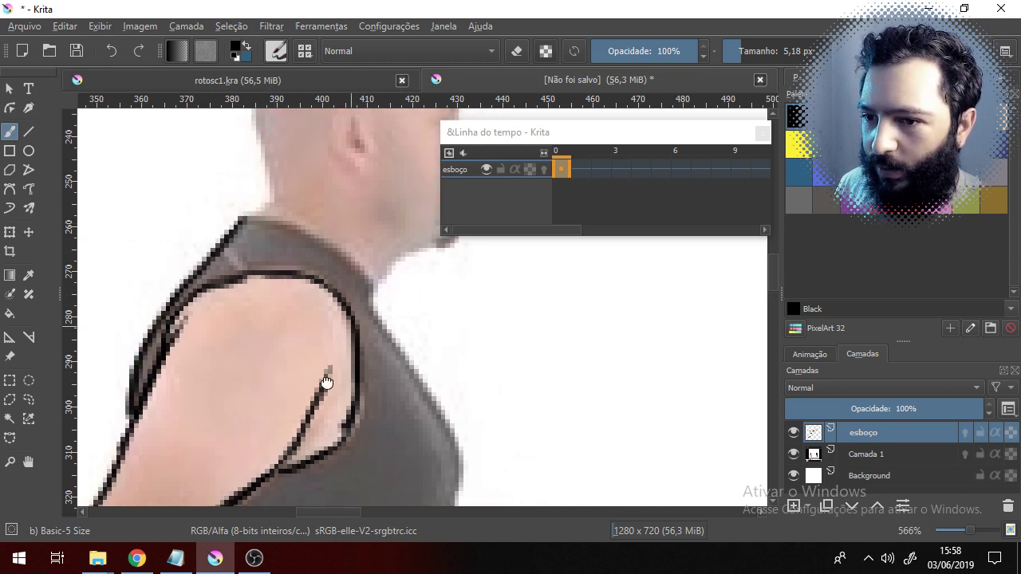
pyautogui.moveTo(224, 298); pyautogui.dragTo(260, 276)
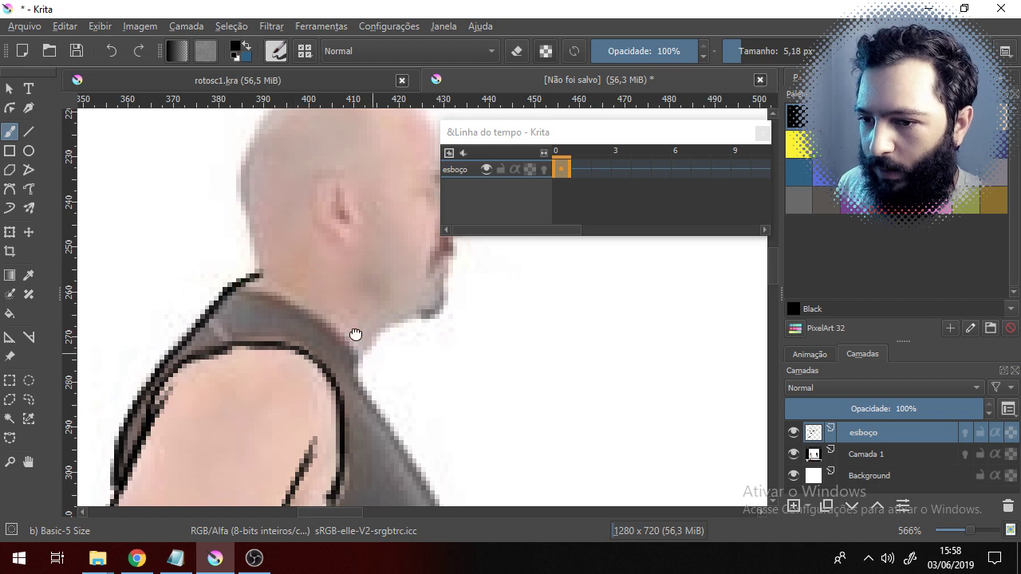
pyautogui.moveTo(355, 335); pyautogui.dragTo(334, 292)
pyautogui.moveTo(230, 254)
pyautogui.mouseDown()
pyautogui.moveTo(299, 276)
pyautogui.moveTo(285, 269)
pyautogui.moveTo(327, 299)
pyautogui.moveTo(311, 282)
pyautogui.moveTo(343, 311)
pyautogui.moveTo(330, 330)
pyautogui.moveTo(375, 278)
pyautogui.mouseUp()
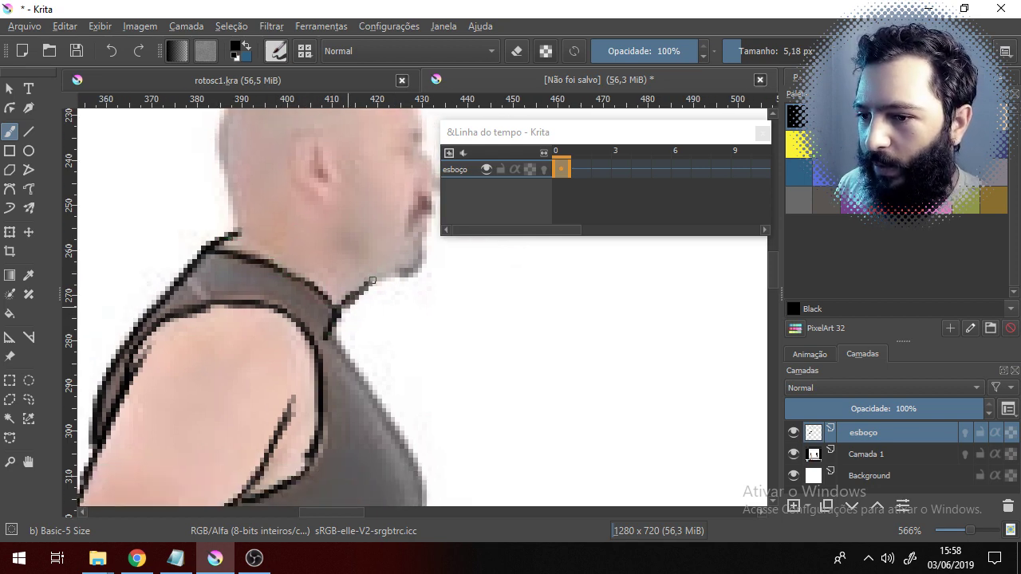
# - Outline the front of the torso from the collar to the hip, and check the line art with Camada 1 briefly hidden
pyautogui.moveTo(347, 346)
pyautogui.mouseDown()
pyautogui.moveTo(318, 244)
pyautogui.moveTo(281, 198)
pyautogui.moveTo(274, 203)
pyautogui.moveTo(372, 354)
pyautogui.moveTo(340, 424)
pyautogui.moveTo(352, 207)
pyautogui.mouseUp()
pyautogui.moveTo(381, 169)
pyautogui.mouseDown()
pyautogui.moveTo(383, 375)
pyautogui.moveTo(368, 279)
pyautogui.mouseUp()
pyautogui.moveTo(381, 239)
pyautogui.mouseDown()
pyautogui.moveTo(376, 327)
pyautogui.moveTo(324, 393)
pyautogui.mouseUp()
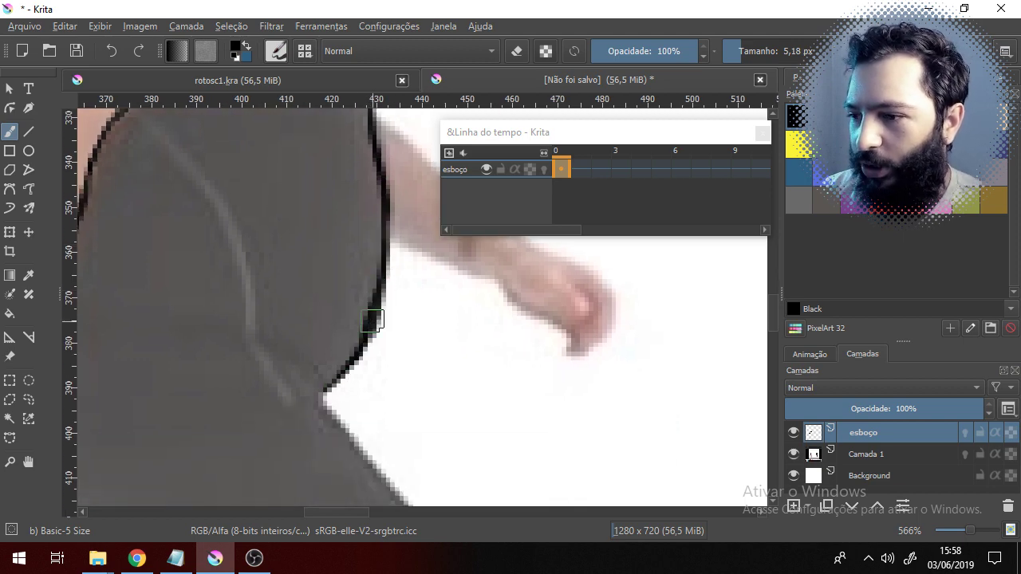
pyautogui.scroll(-3, 372, 320)
pyautogui.click(797, 452)
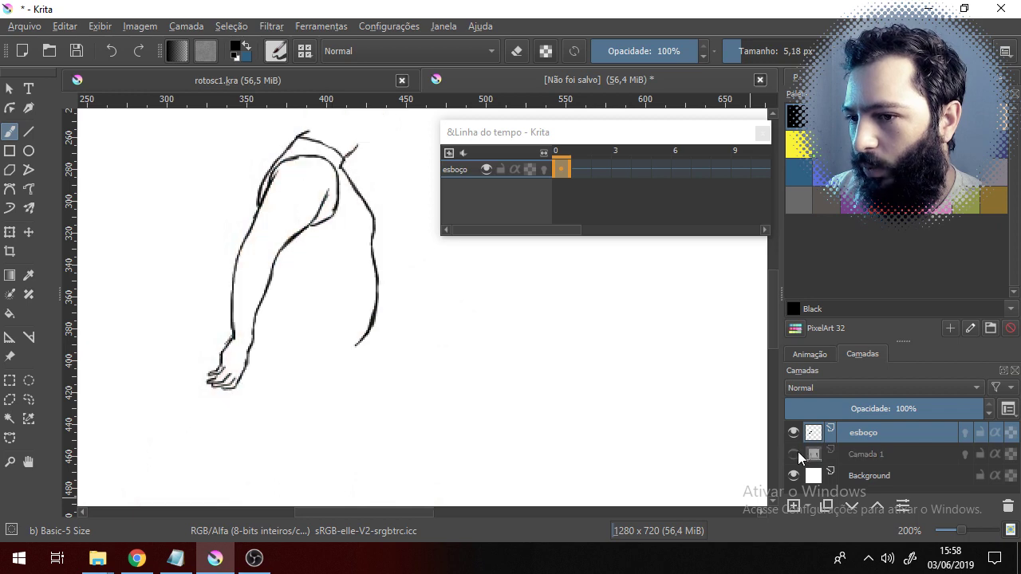
pyautogui.click(798, 451)
# - Trace the front edge of the forward leg from the hip over the thigh and knee to the mid-shin
pyautogui.scroll(2, 409, 378)
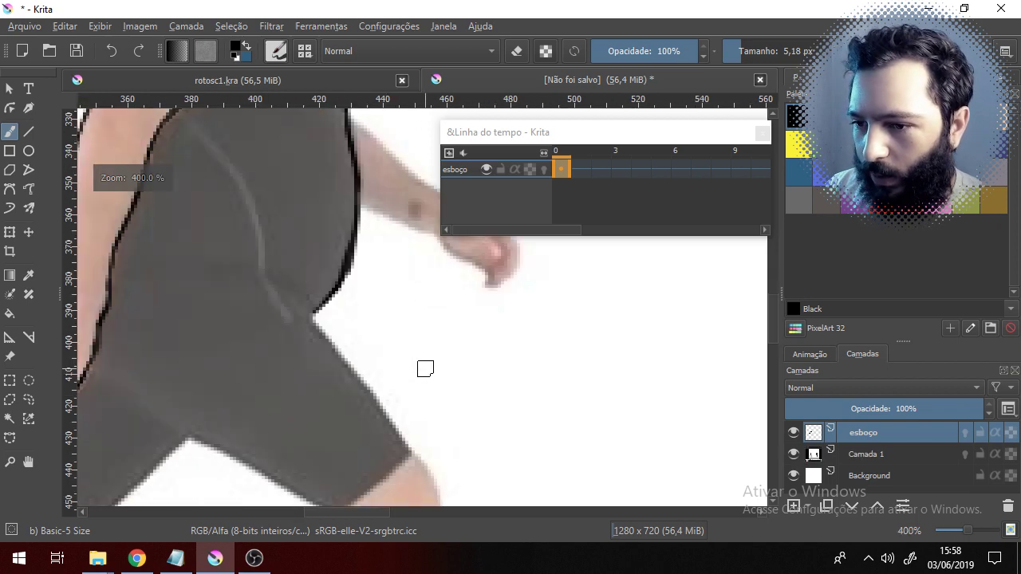
pyautogui.moveTo(309, 307)
pyautogui.mouseDown()
pyautogui.moveTo(368, 394)
pyautogui.moveTo(276, 273)
pyautogui.moveTo(272, 249)
pyautogui.moveTo(347, 373)
pyautogui.mouseUp()
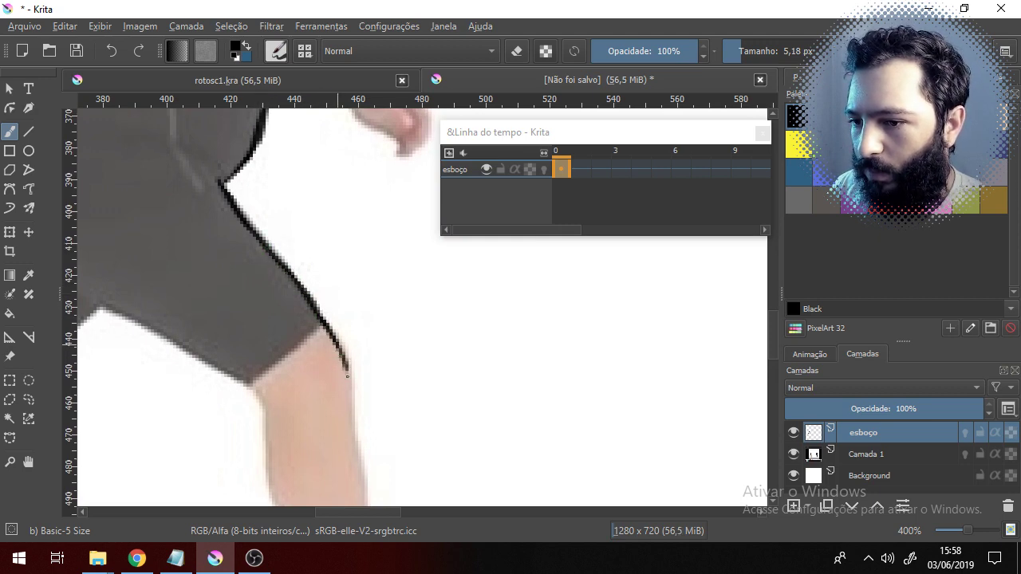
pyautogui.moveTo(328, 327); pyautogui.dragTo(318, 231)
pyautogui.moveTo(341, 271); pyautogui.dragTo(345, 359)
pyautogui.moveTo(344, 358)
pyautogui.mouseDown()
pyautogui.moveTo(325, 229)
pyautogui.moveTo(338, 278)
pyautogui.mouseUp()
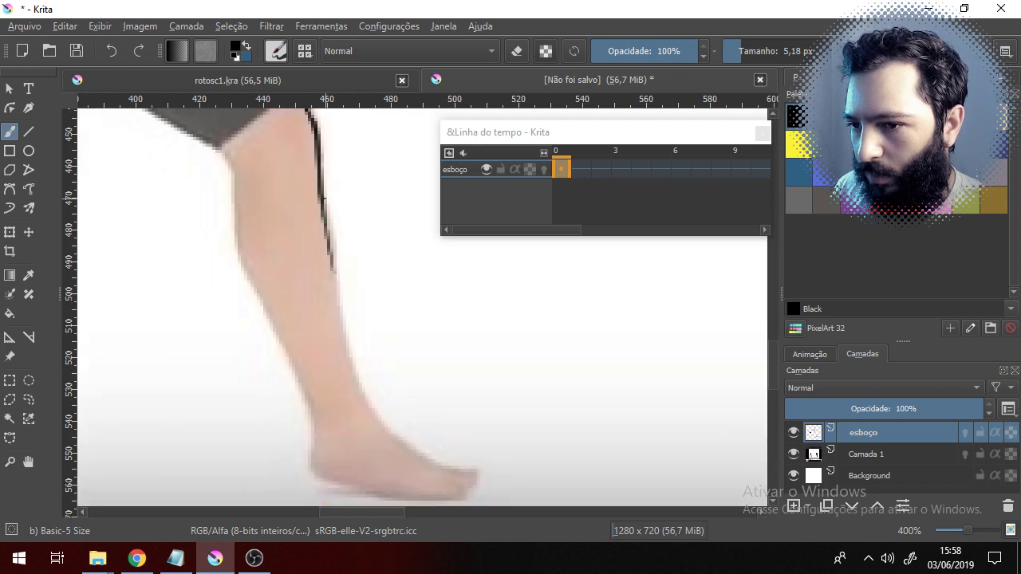
pyautogui.moveTo(322, 204); pyautogui.dragTo(346, 327)
# - Outline the forward leg's calf down to the heel, finish the lower shin, and trace the foot's top, toes and sole
pyautogui.moveTo(230, 158)
pyautogui.mouseDown()
pyautogui.moveTo(243, 259)
pyautogui.moveTo(277, 331)
pyautogui.moveTo(296, 331)
pyautogui.moveTo(275, 327)
pyautogui.moveTo(310, 394)
pyautogui.moveTo(312, 469)
pyautogui.mouseUp()
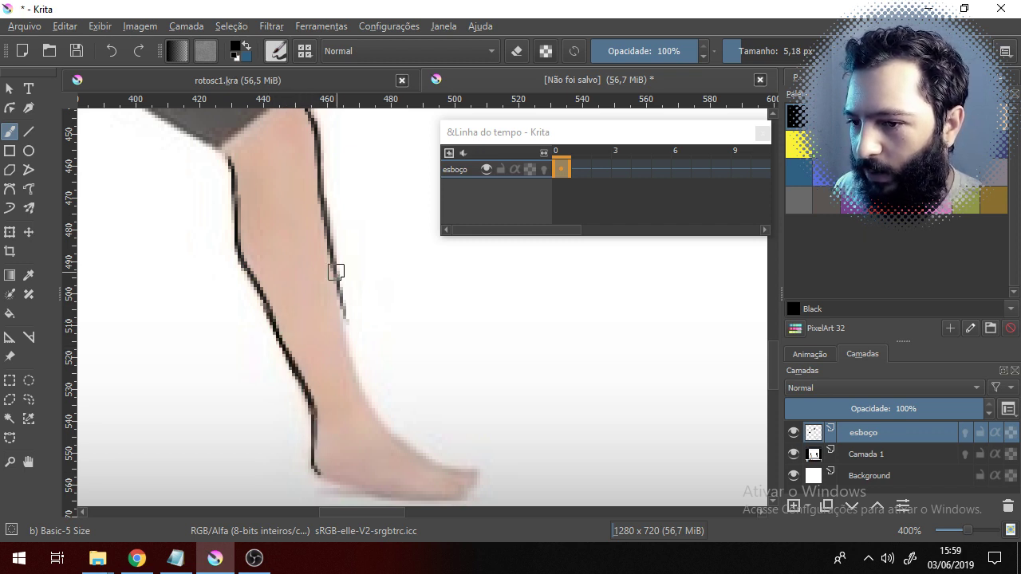
pyautogui.moveTo(339, 273)
pyautogui.mouseDown()
pyautogui.moveTo(352, 381)
pyautogui.moveTo(342, 333)
pyautogui.moveTo(376, 417)
pyautogui.mouseUp()
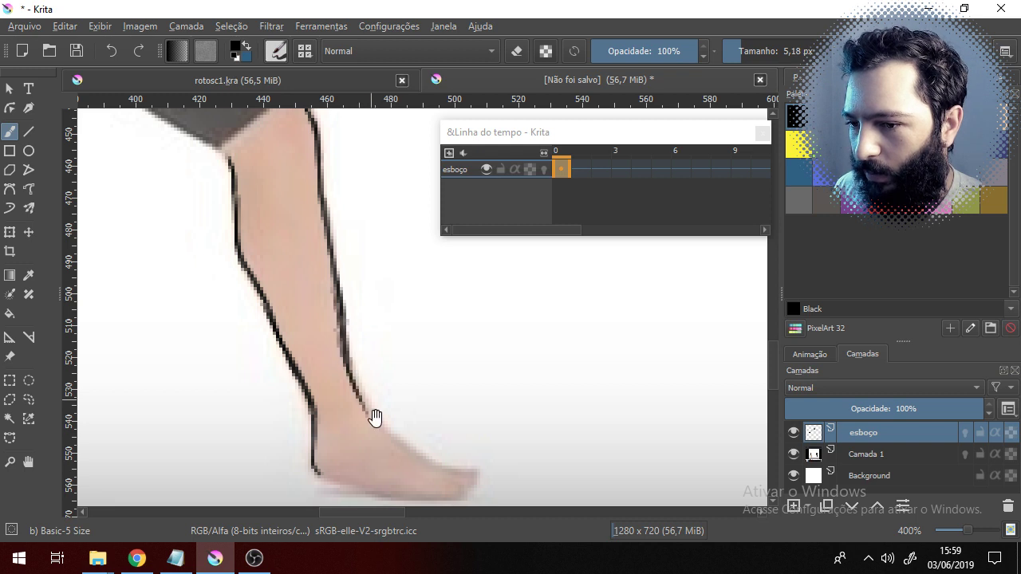
pyautogui.scroll(-2, 750, 315)
pyautogui.moveTo(287, 281)
pyautogui.mouseDown()
pyautogui.moveTo(318, 317)
pyautogui.moveTo(375, 342)
pyautogui.moveTo(386, 366)
pyautogui.mouseUp()
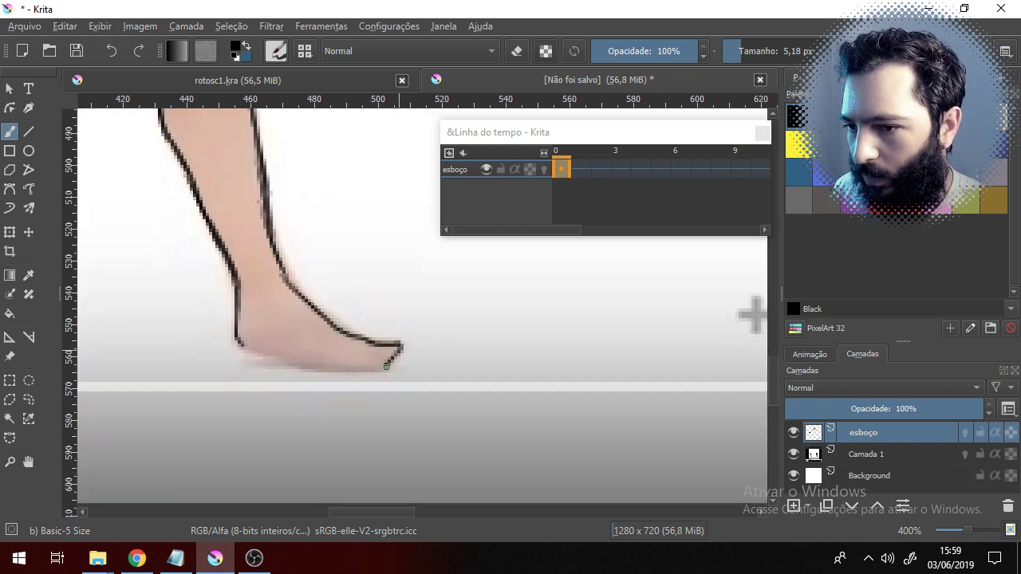
pyautogui.moveTo(246, 346)
pyautogui.mouseDown()
pyautogui.moveTo(309, 371)
pyautogui.moveTo(388, 365)
pyautogui.mouseUp()
# - Outline the rear leg's inner edge from the calf up to the crotch and the back edge of its thigh below the hand
pyautogui.moveTo(264, 264)
pyautogui.mouseDown()
pyautogui.moveTo(567, 360)
pyautogui.moveTo(362, 372)
pyautogui.moveTo(321, 287)
pyautogui.moveTo(304, 319)
pyautogui.mouseUp()
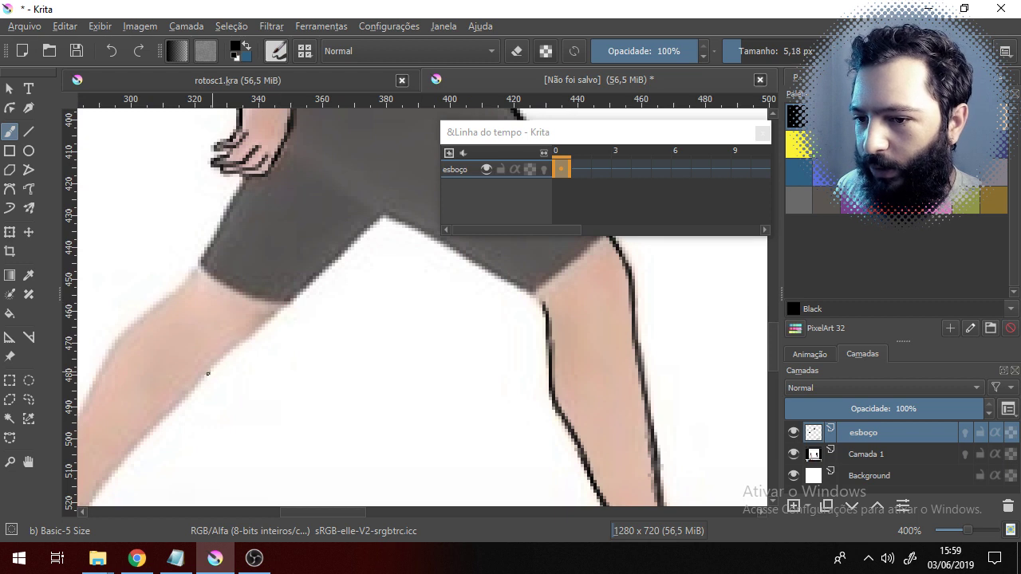
pyautogui.moveTo(205, 372)
pyautogui.mouseDown()
pyautogui.moveTo(257, 337)
pyautogui.moveTo(349, 246)
pyautogui.mouseUp()
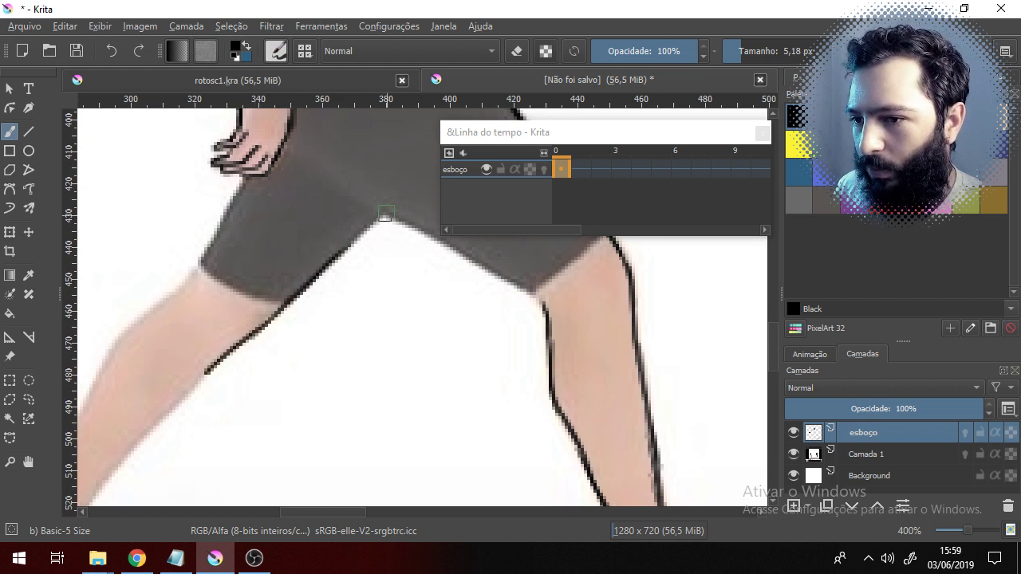
pyautogui.moveTo(386, 214); pyautogui.dragTo(322, 272)
pyautogui.moveTo(238, 182); pyautogui.dragTo(214, 232)
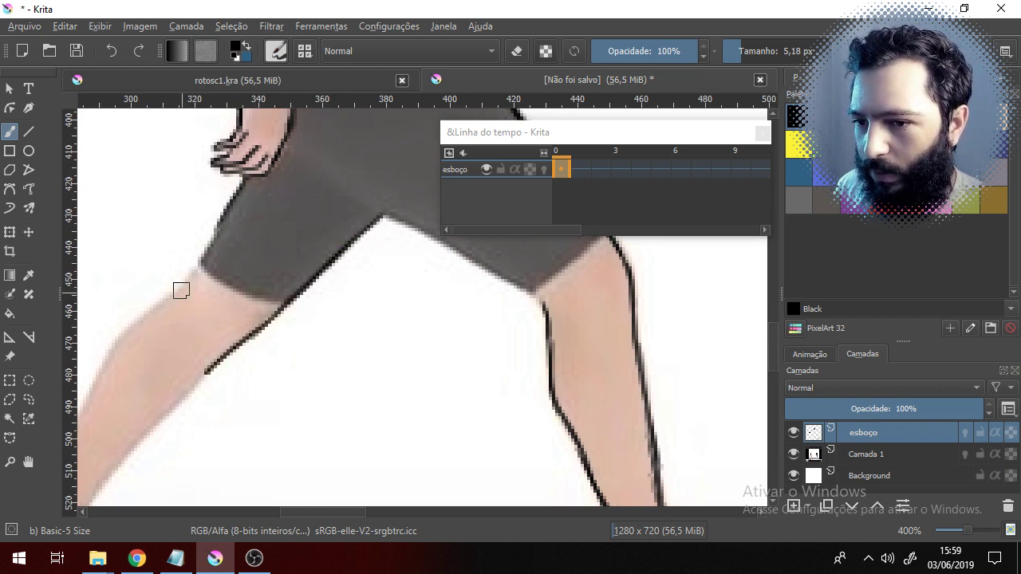
# - Trace the back leg's outer contour in black from the shorts down past the knee and calf to the heel
pyautogui.moveTo(177, 289); pyautogui.dragTo(226, 214)
pyautogui.moveTo(198, 267); pyautogui.dragTo(234, 205)
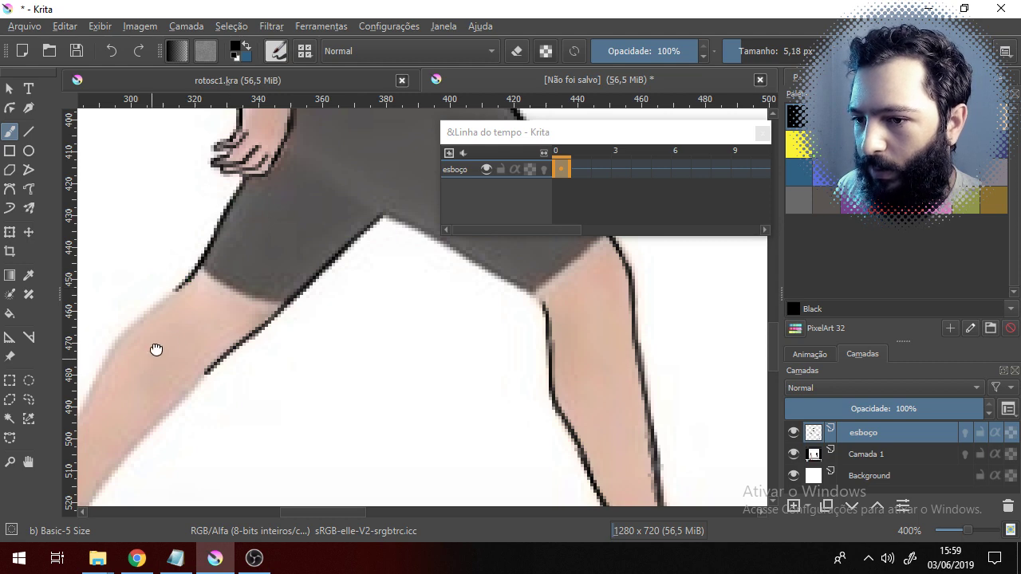
pyautogui.moveTo(156, 349); pyautogui.dragTo(325, 206)
pyautogui.moveTo(346, 144)
pyautogui.mouseDown()
pyautogui.moveTo(291, 189)
pyautogui.moveTo(262, 256)
pyautogui.mouseUp()
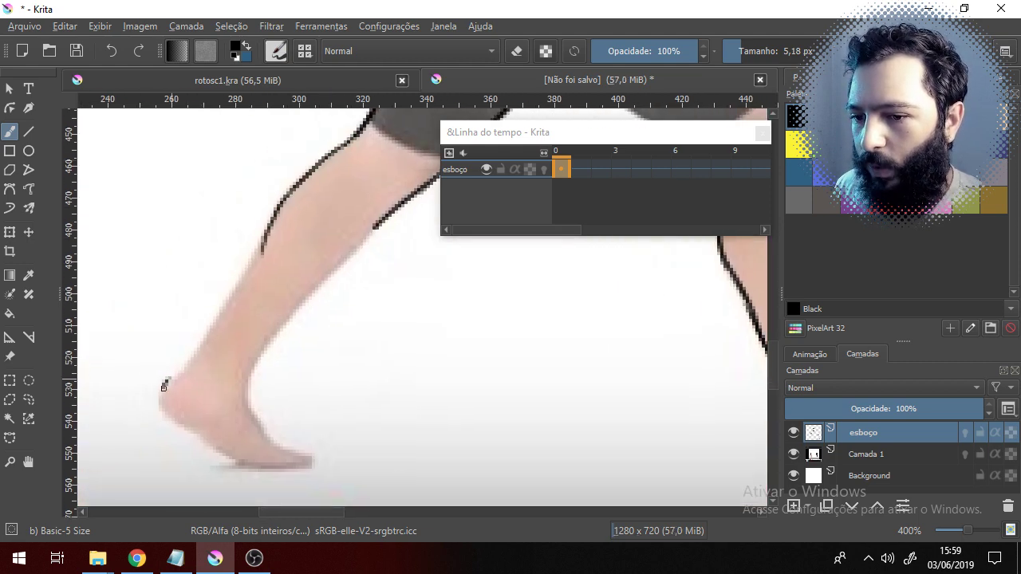
pyautogui.moveTo(163, 386); pyautogui.dragTo(256, 266)
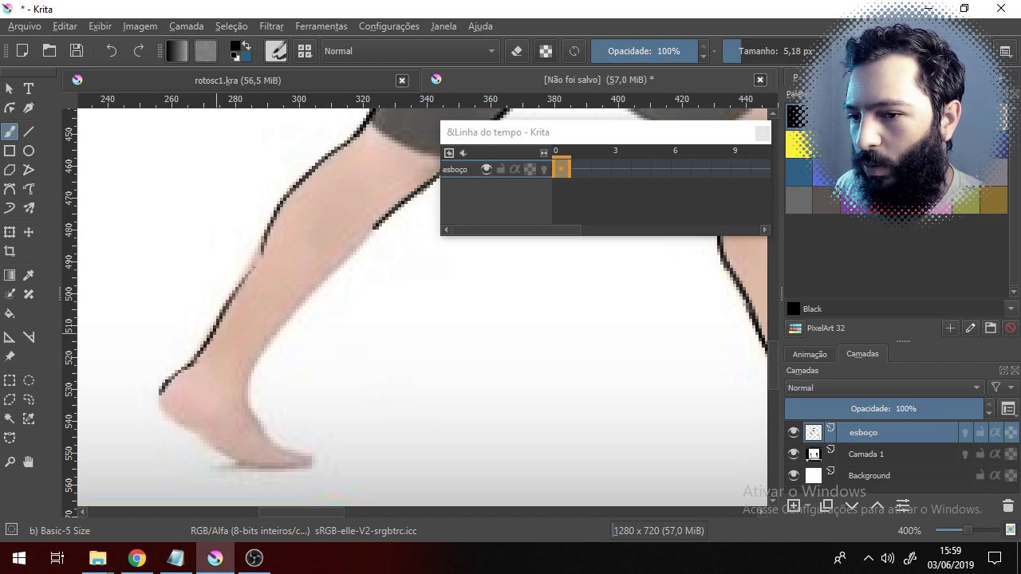
pyautogui.moveTo(234, 309); pyautogui.dragTo(271, 205)
# - Trace the back leg's inner contour from the ankle up to the existing line below the shorts
pyautogui.moveTo(299, 368)
pyautogui.mouseDown()
pyautogui.moveTo(270, 355)
pyautogui.moveTo(223, 365)
pyautogui.moveTo(219, 383)
pyautogui.mouseUp()
pyautogui.moveTo(229, 342); pyautogui.dragTo(287, 268)
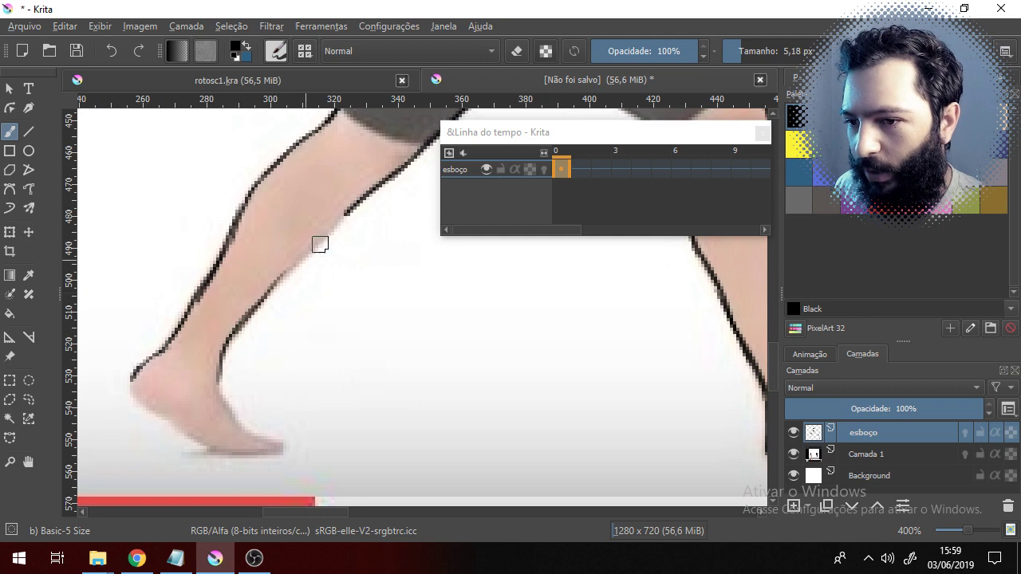
pyautogui.moveTo(260, 303); pyautogui.dragTo(322, 239)
pyautogui.moveTo(278, 278); pyautogui.dragTo(349, 216)
pyautogui.moveTo(293, 262); pyautogui.dragTo(330, 230)
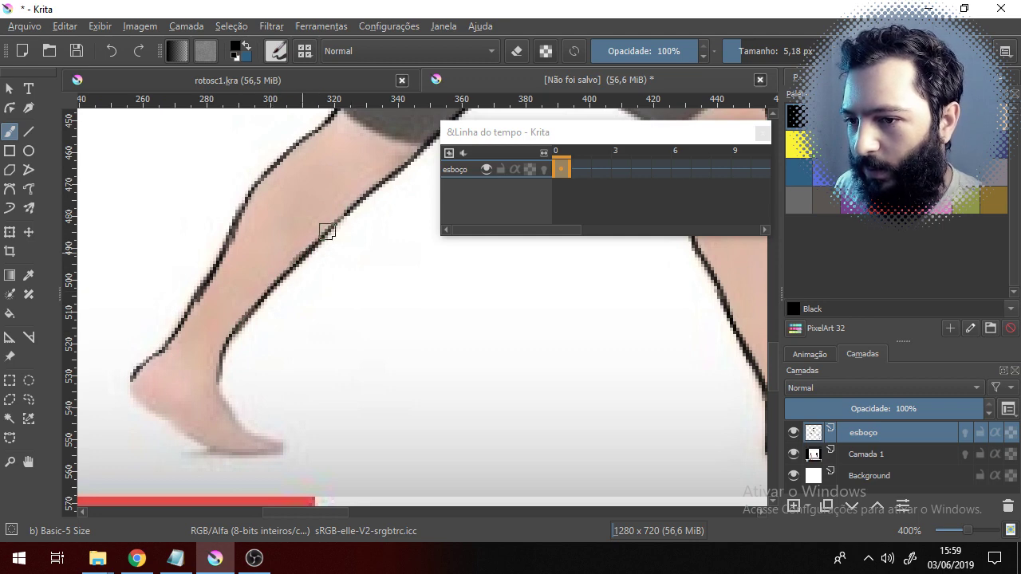
# - Outline the back foot around the heel, instep, toes and sole
pyautogui.moveTo(249, 381)
pyautogui.mouseDown()
pyautogui.moveTo(245, 337)
pyautogui.moveTo(257, 312)
pyautogui.mouseUp()
pyautogui.moveTo(232, 276)
pyautogui.mouseDown()
pyautogui.moveTo(226, 335)
pyautogui.moveTo(273, 374)
pyautogui.moveTo(261, 389)
pyautogui.mouseUp()
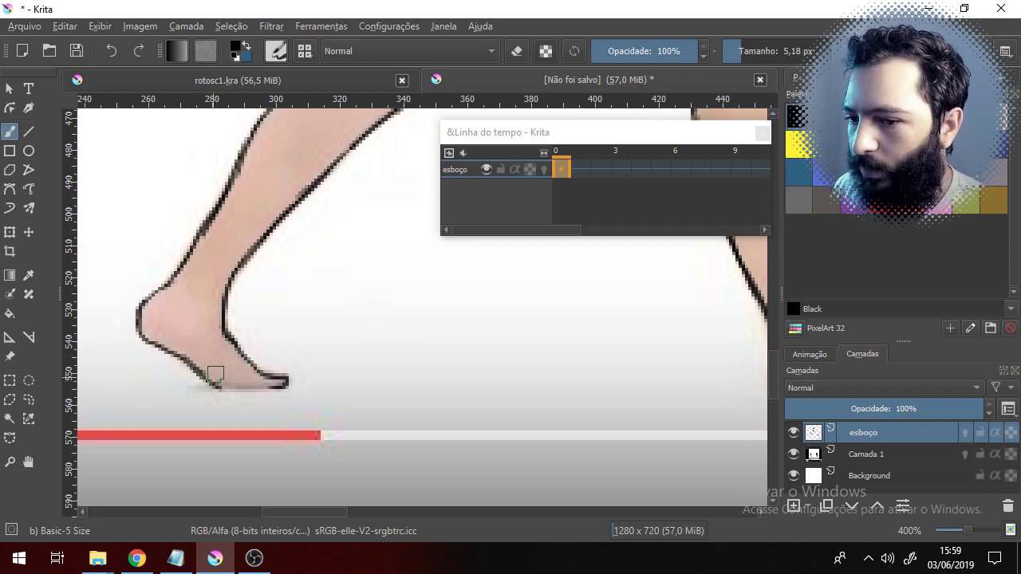
pyautogui.moveTo(212, 388); pyautogui.dragTo(275, 389)
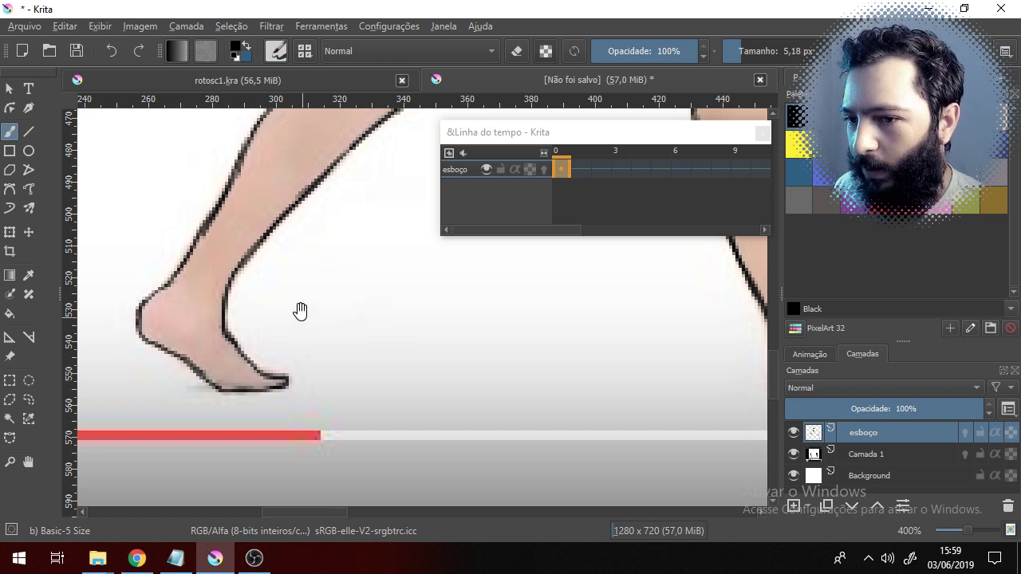
pyautogui.moveTo(298, 310); pyautogui.dragTo(234, 382)
pyautogui.moveTo(161, 293); pyautogui.dragTo(223, 338)
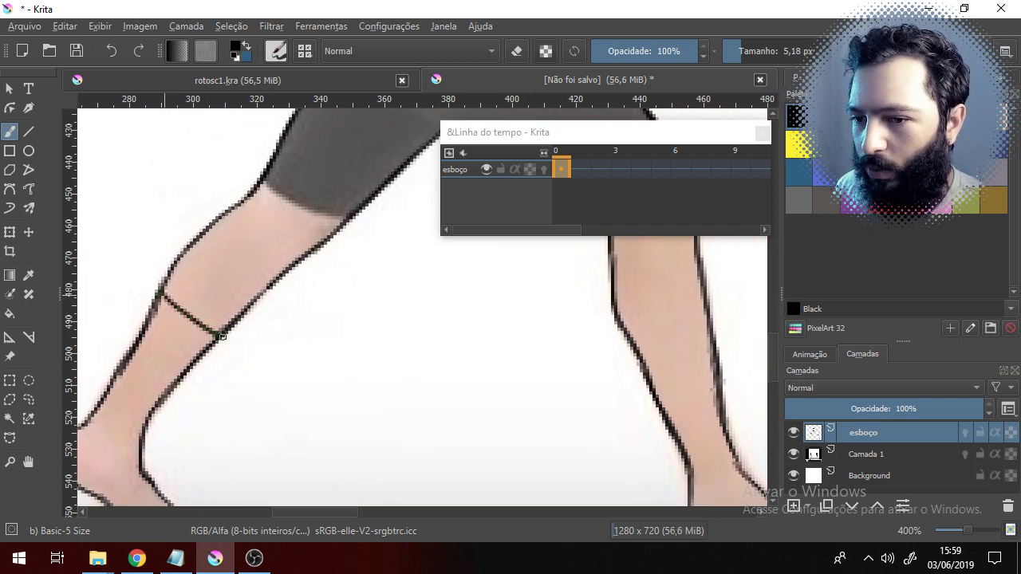
pyautogui.moveTo(305, 412)
pyautogui.mouseDown()
pyautogui.moveTo(339, 386)
pyautogui.moveTo(336, 374)
pyautogui.mouseUp()
pyautogui.hotkey('ctrl', 'z')
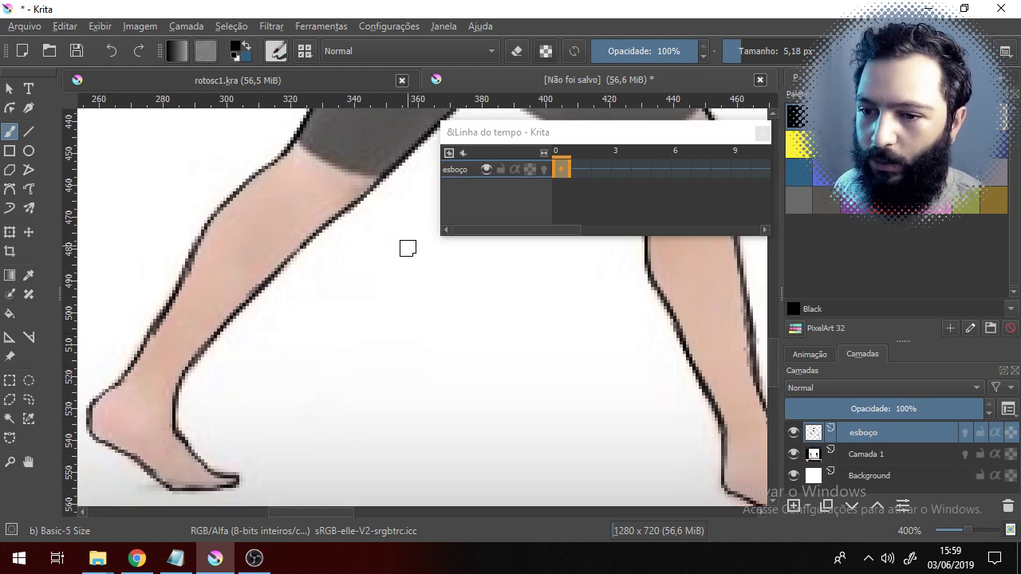
# - Draw the front thigh's lower edge from the hand to the front knee and add the hip crease below the belly
pyautogui.moveTo(452, 298); pyautogui.dragTo(319, 287)
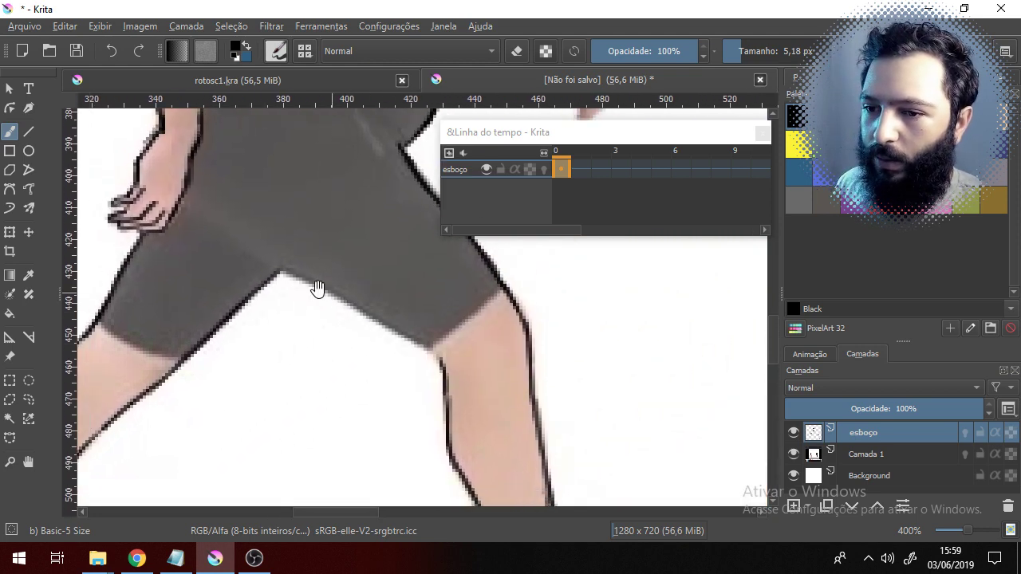
pyautogui.moveTo(179, 200); pyautogui.dragTo(427, 355)
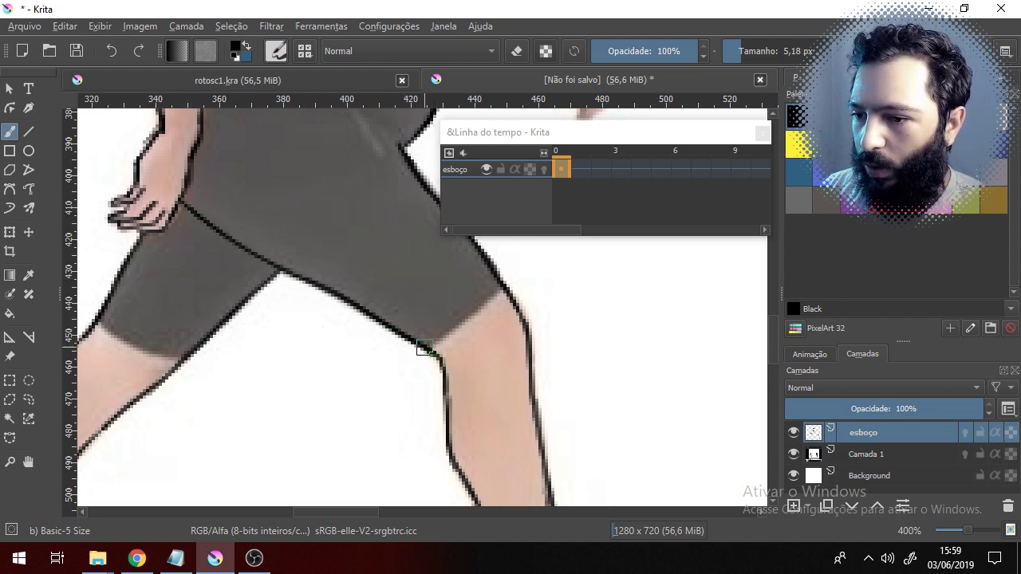
pyautogui.scroll(5, 275, 335)
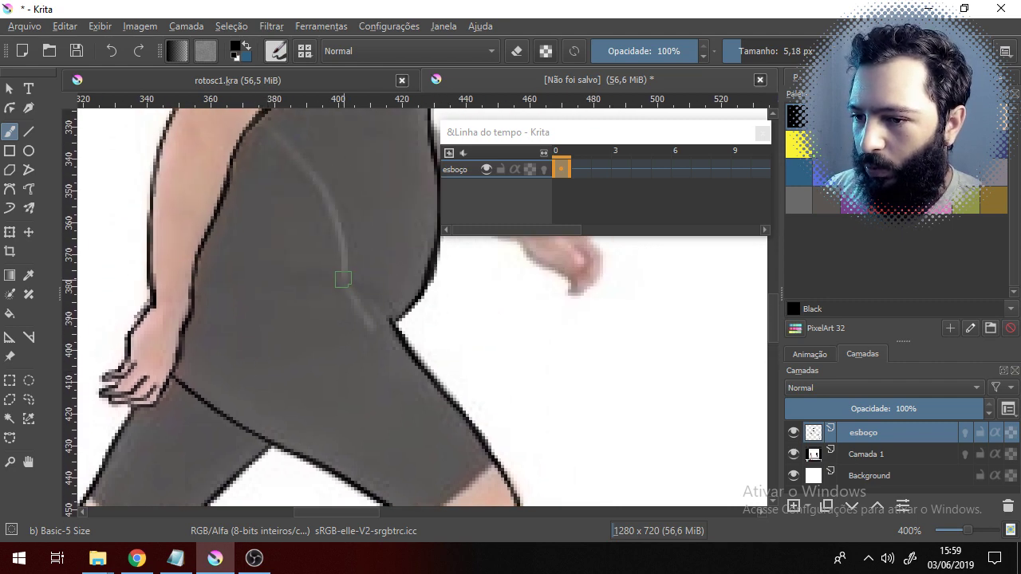
pyautogui.moveTo(341, 279); pyautogui.dragTo(402, 333)
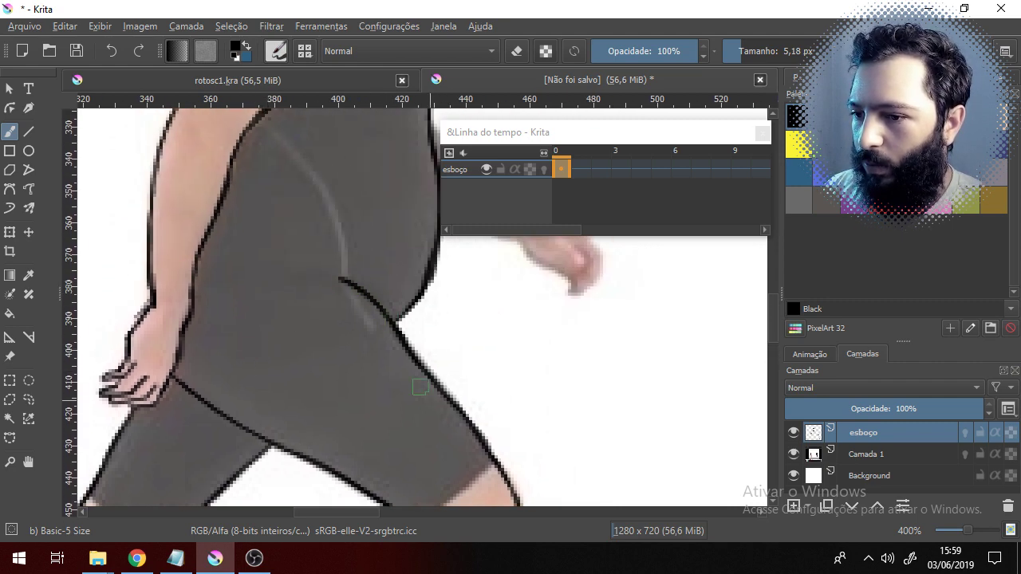
# - Outline the front forearm extending beyond the torso and draw its hand with the fingers
pyautogui.moveTo(317, 314); pyautogui.dragTo(204, 446)
pyautogui.moveTo(342, 370)
pyautogui.mouseDown()
pyautogui.moveTo(362, 385)
pyautogui.moveTo(378, 366)
pyautogui.mouseUp()
pyautogui.moveTo(307, 335); pyautogui.dragTo(388, 372)
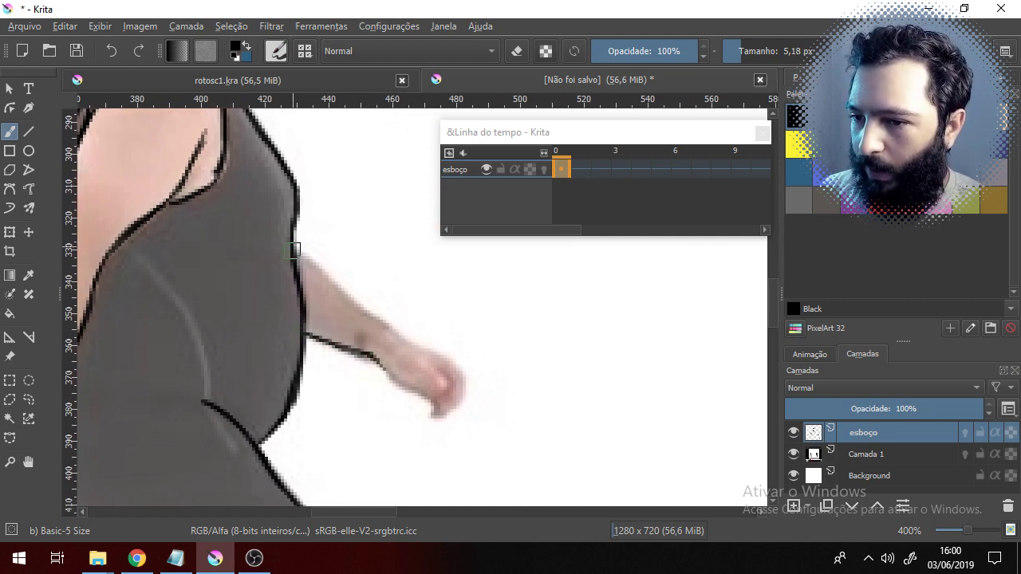
pyautogui.moveTo(294, 250)
pyautogui.mouseDown()
pyautogui.moveTo(435, 359)
pyautogui.moveTo(405, 365)
pyautogui.moveTo(425, 379)
pyautogui.mouseUp()
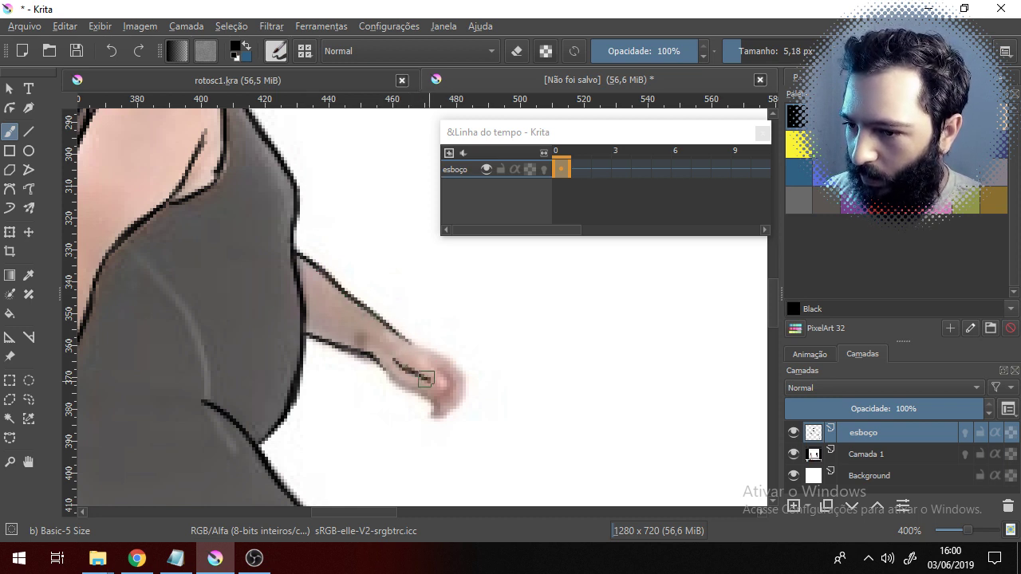
pyautogui.moveTo(410, 343)
pyautogui.mouseDown()
pyautogui.moveTo(444, 388)
pyautogui.moveTo(453, 365)
pyautogui.moveTo(462, 379)
pyautogui.mouseUp()
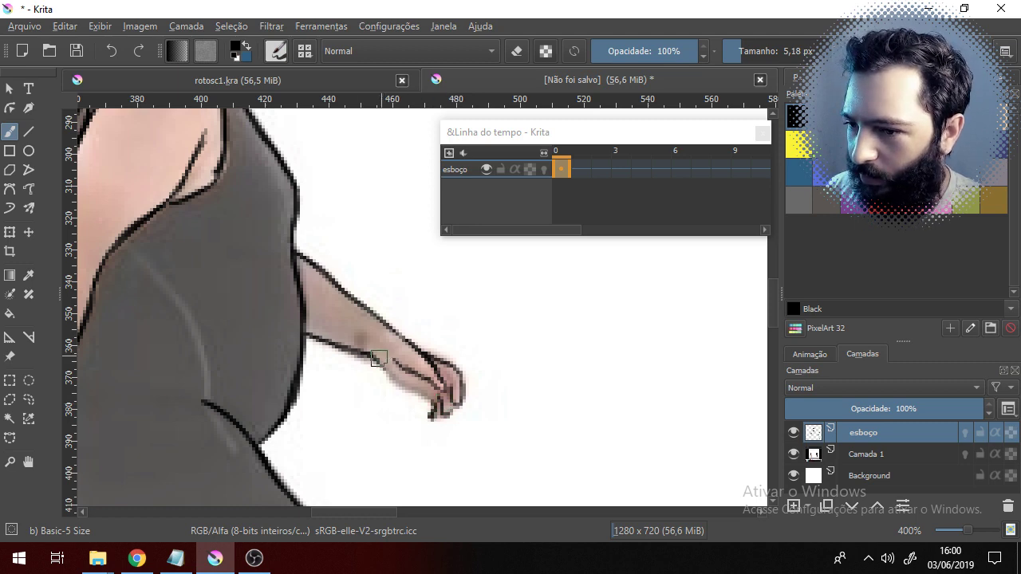
pyautogui.moveTo(360, 324); pyautogui.dragTo(390, 392)
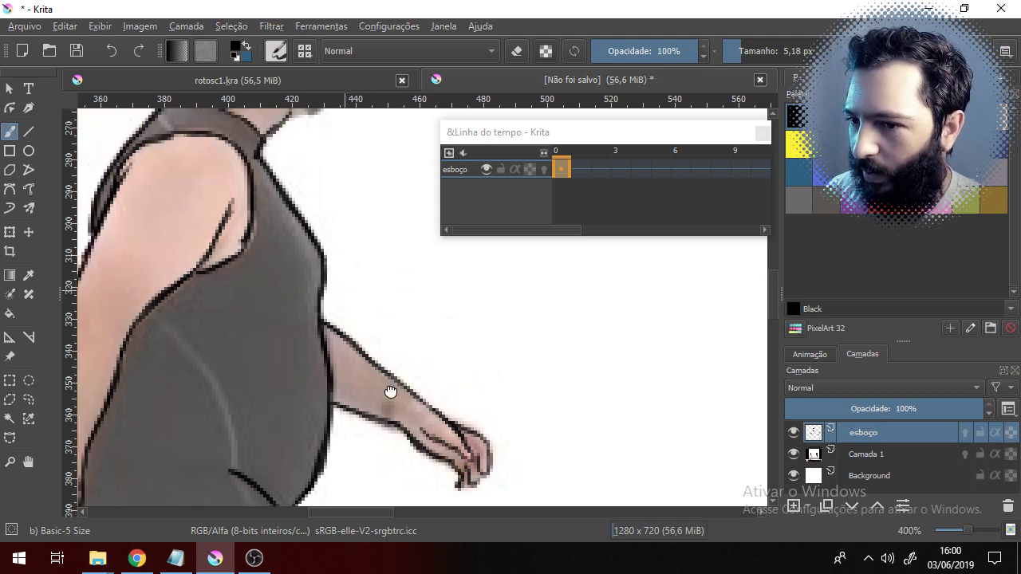
# - Draw the ear's outer rim and inner folds on the head
pyautogui.scroll(5, 390, 391)
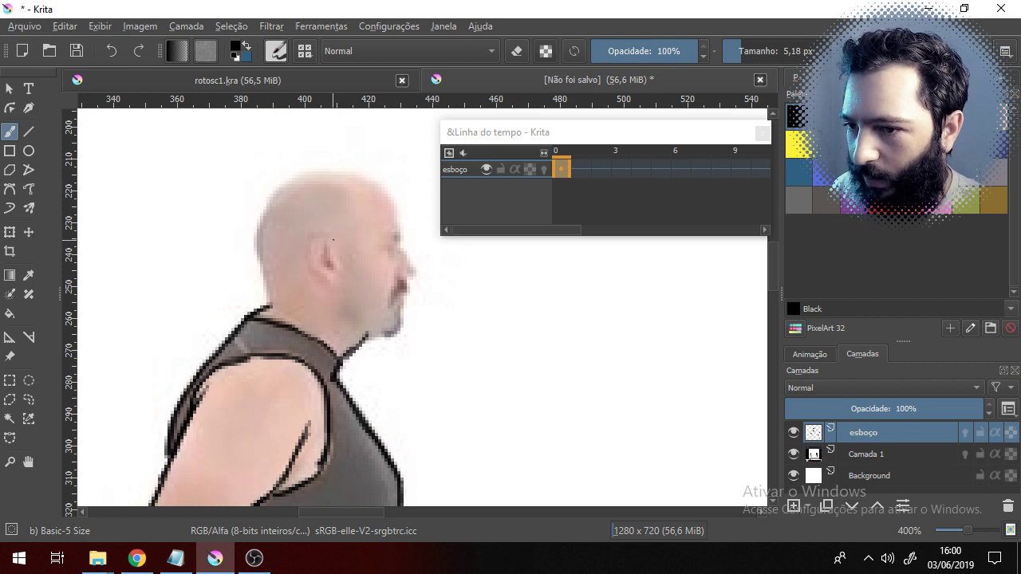
pyautogui.moveTo(317, 253); pyautogui.dragTo(317, 269)
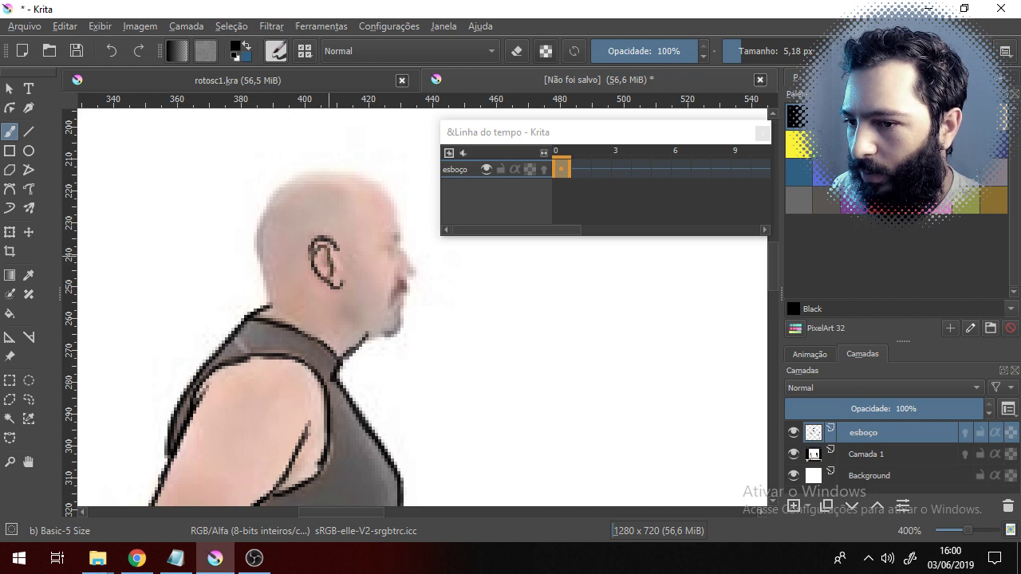
pyautogui.moveTo(412, 277); pyautogui.dragTo(407, 276)
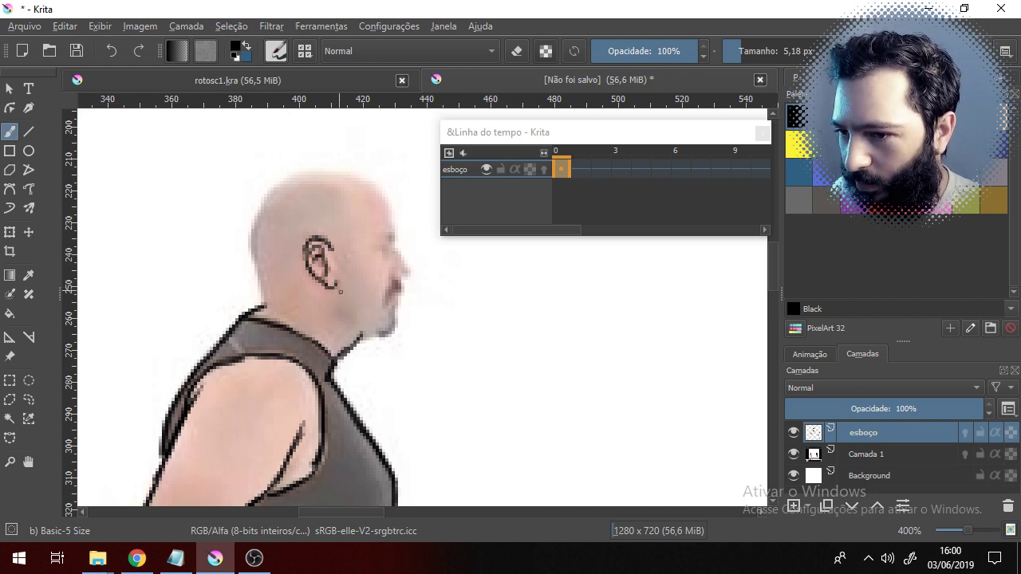
# - Trace the jaw and chin, fill in the mouth and moustache area, and outline the nose
pyautogui.moveTo(341, 291)
pyautogui.mouseDown()
pyautogui.moveTo(344, 314)
pyautogui.moveTo(371, 339)
pyautogui.moveTo(393, 327)
pyautogui.mouseUp()
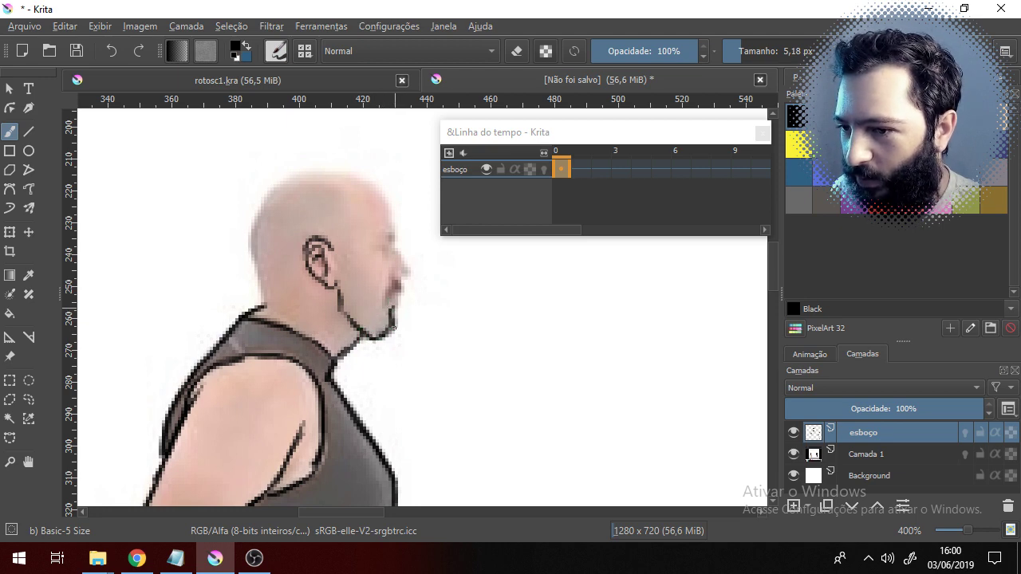
pyautogui.moveTo(395, 297); pyautogui.dragTo(391, 312)
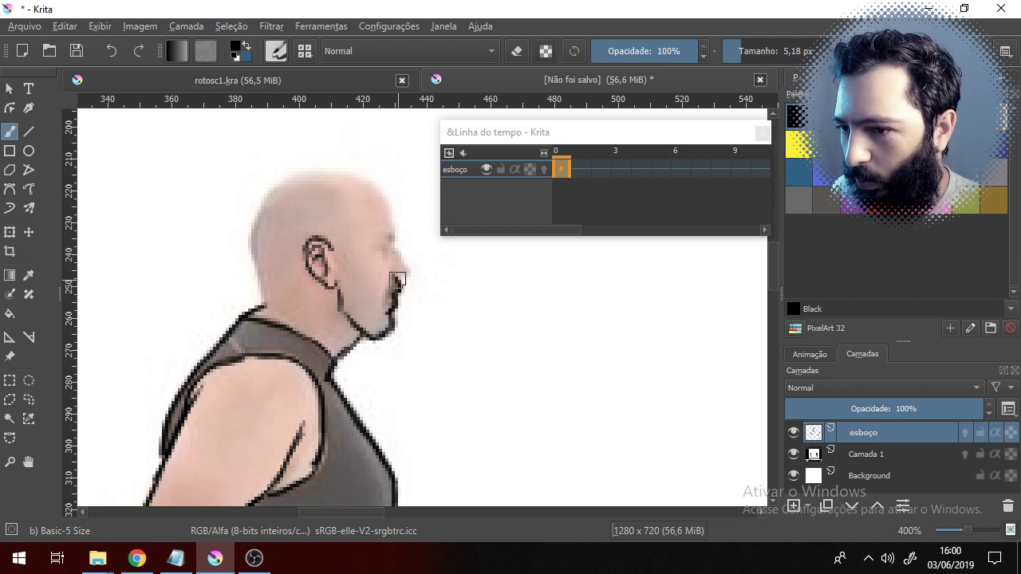
pyautogui.click(397, 279)
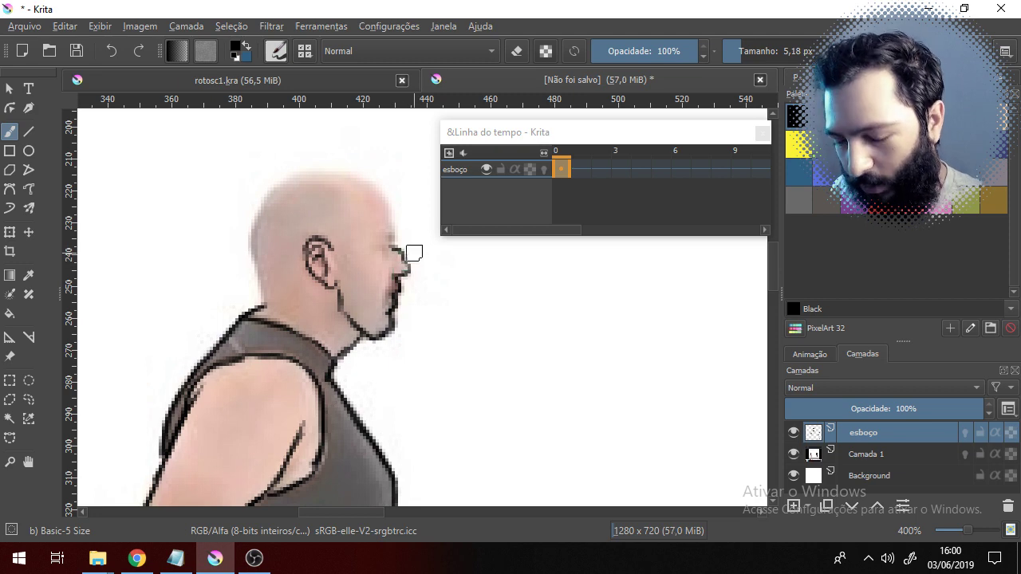
pyautogui.hotkey('ctrl', 'z')
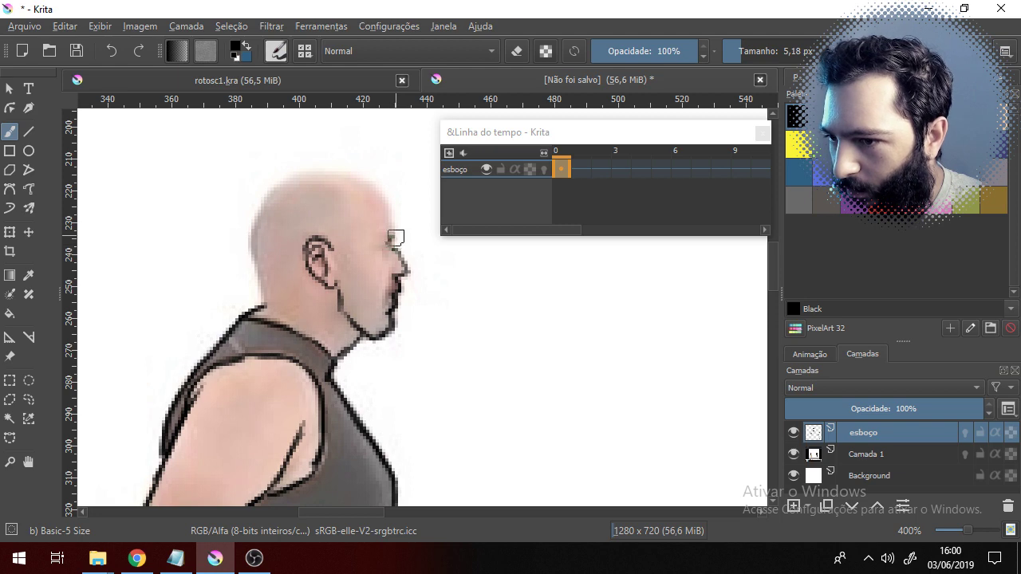
# - Draw the forehead edge, eyebrow and eye on the face profile
pyautogui.moveTo(384, 201); pyautogui.dragTo(395, 236)
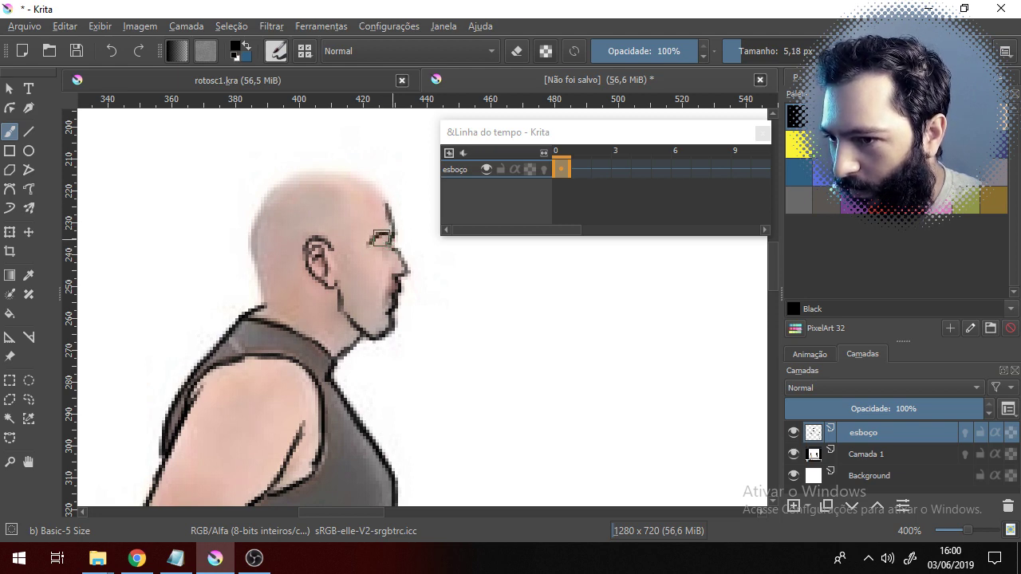
pyautogui.moveTo(367, 243); pyautogui.dragTo(396, 233)
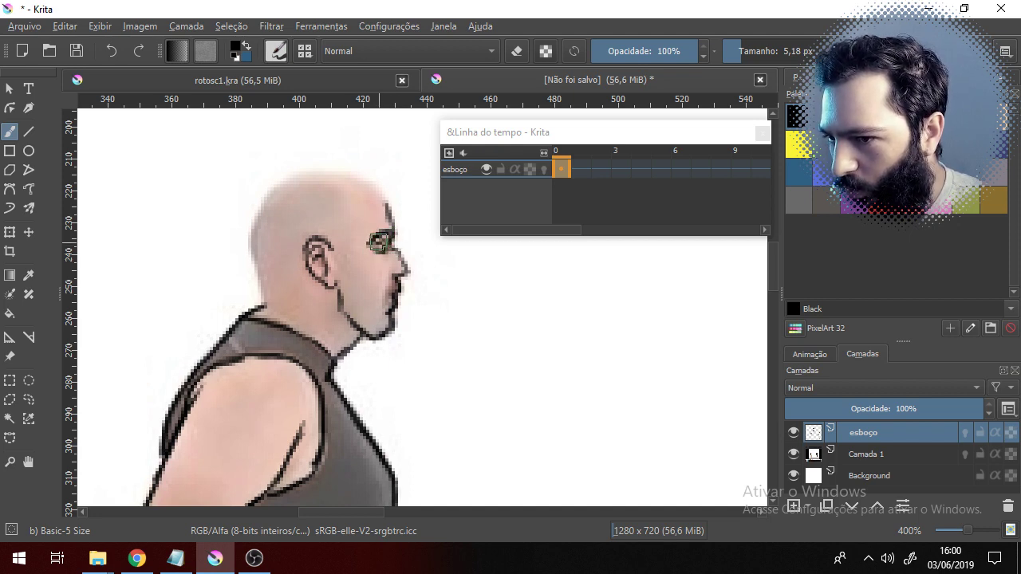
pyautogui.moveTo(391, 238); pyautogui.dragTo(361, 237)
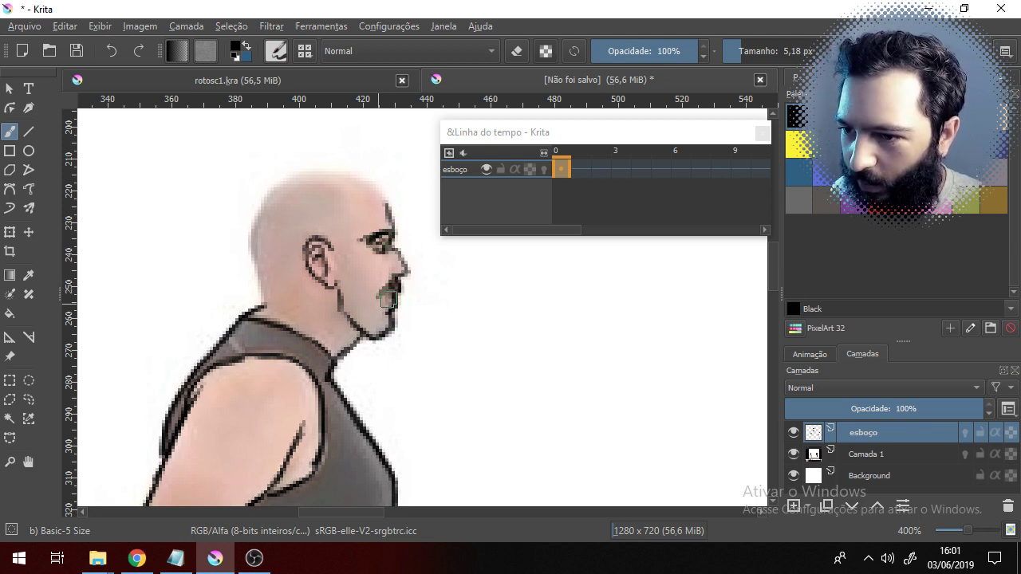
# - Draw the goatee around the mouth and check the line art by briefly hiding the reference layer Camada 1
pyautogui.moveTo(389, 300)
pyautogui.mouseDown()
pyautogui.moveTo(375, 296)
pyautogui.moveTo(380, 319)
pyautogui.moveTo(381, 295)
pyautogui.moveTo(403, 287)
pyautogui.moveTo(398, 301)
pyautogui.mouseUp()
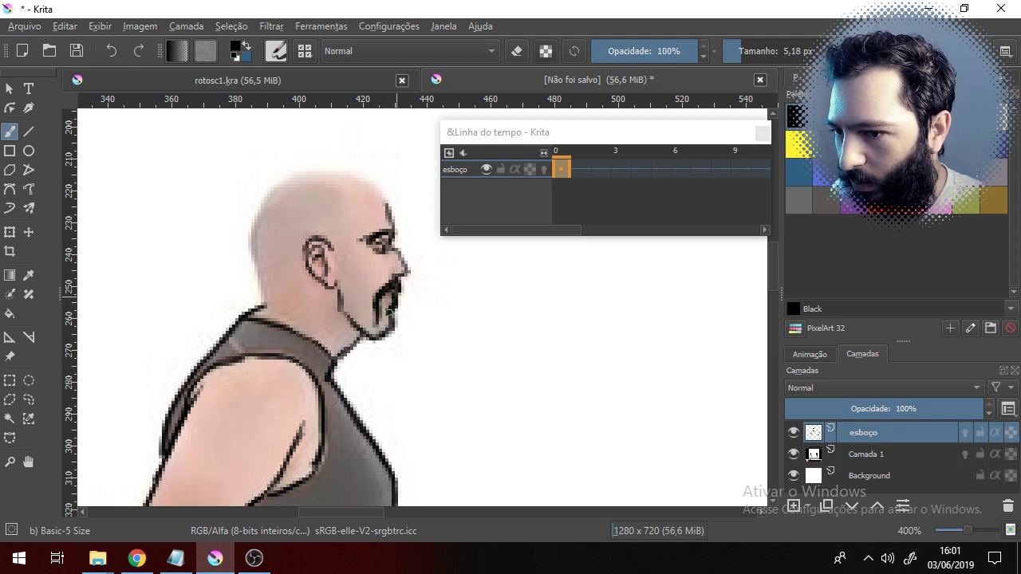
pyautogui.click(794, 454)
pyautogui.click(797, 453)
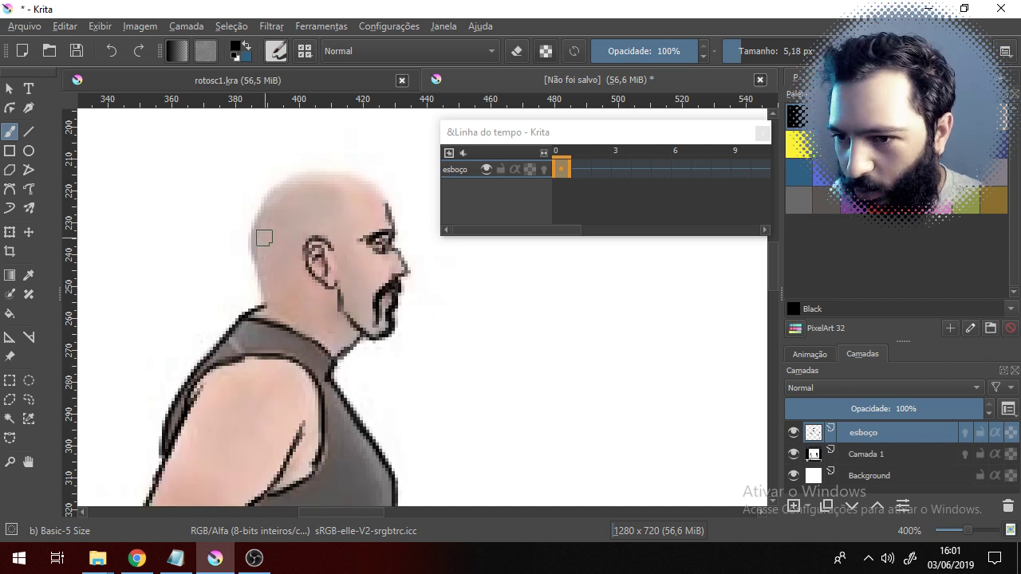
# - Trace the bald head's contour from the nape over the crown to the forehead
pyautogui.moveTo(263, 237)
pyautogui.mouseDown()
pyautogui.moveTo(256, 244)
pyautogui.moveTo(264, 279)
pyautogui.mouseUp()
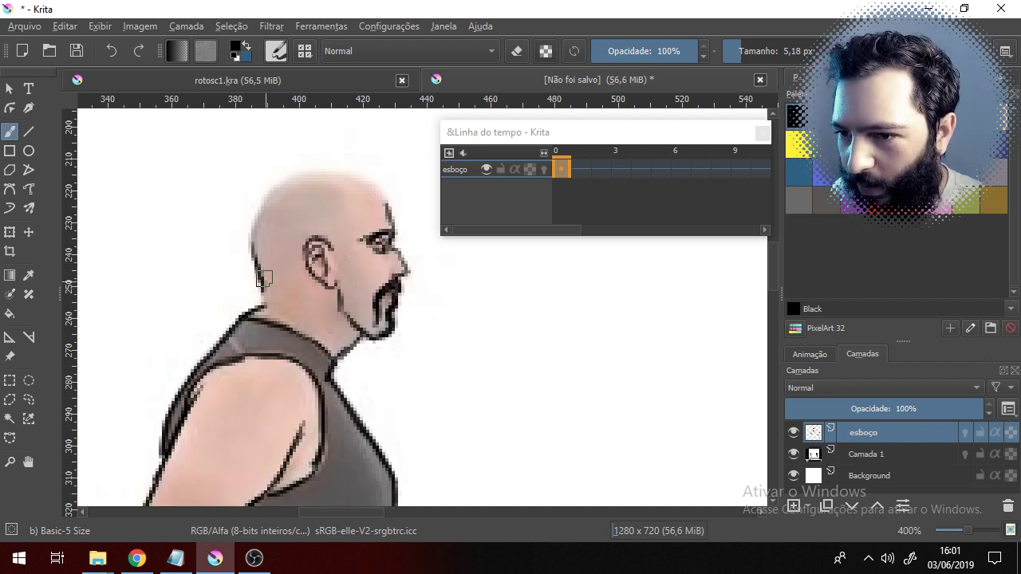
pyautogui.moveTo(255, 244)
pyautogui.mouseDown()
pyautogui.moveTo(257, 222)
pyautogui.moveTo(294, 177)
pyautogui.moveTo(257, 217)
pyautogui.mouseUp()
pyautogui.moveTo(314, 262); pyautogui.dragTo(303, 292)
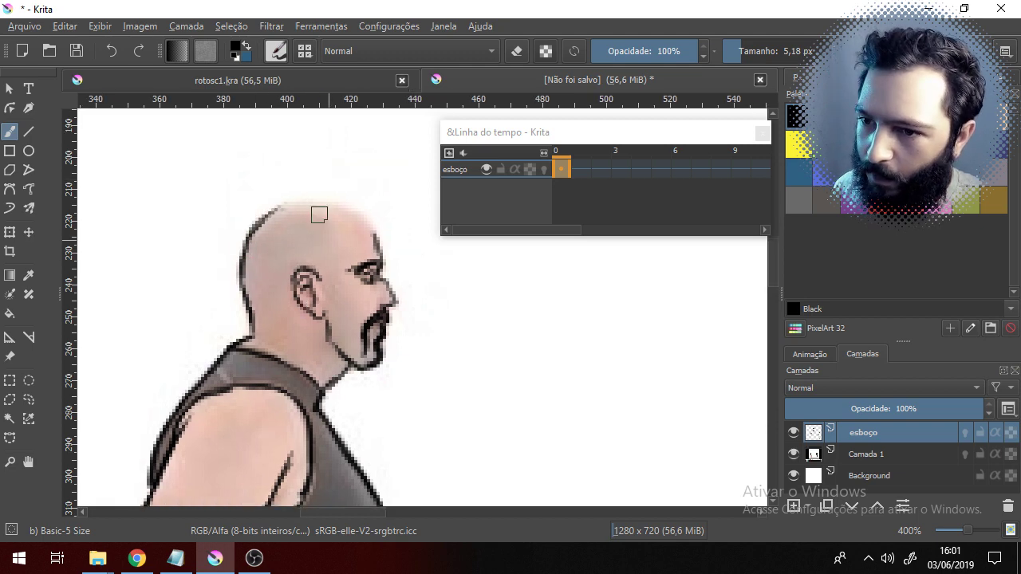
pyautogui.moveTo(273, 213)
pyautogui.mouseDown()
pyautogui.moveTo(347, 207)
pyautogui.moveTo(311, 206)
pyautogui.moveTo(367, 223)
pyautogui.moveTo(384, 211)
pyautogui.moveTo(358, 208)
pyautogui.moveTo(371, 236)
pyautogui.mouseUp()
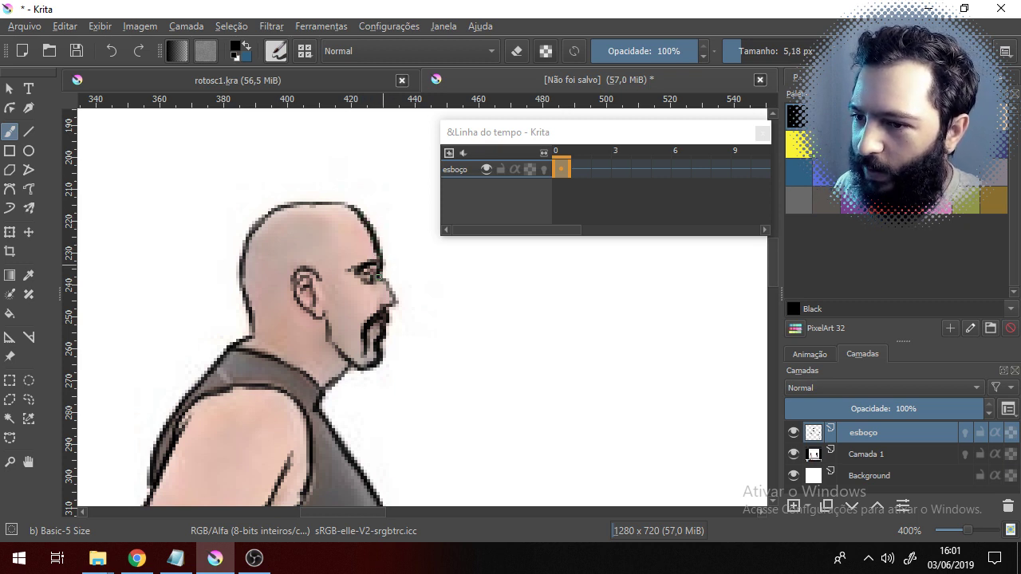
# - Retrace the head's outline and thicken the ear's outer line
pyautogui.moveTo(338, 207)
pyautogui.mouseDown()
pyautogui.moveTo(269, 219)
pyautogui.moveTo(292, 207)
pyautogui.moveTo(256, 234)
pyautogui.moveTo(255, 323)
pyautogui.mouseUp()
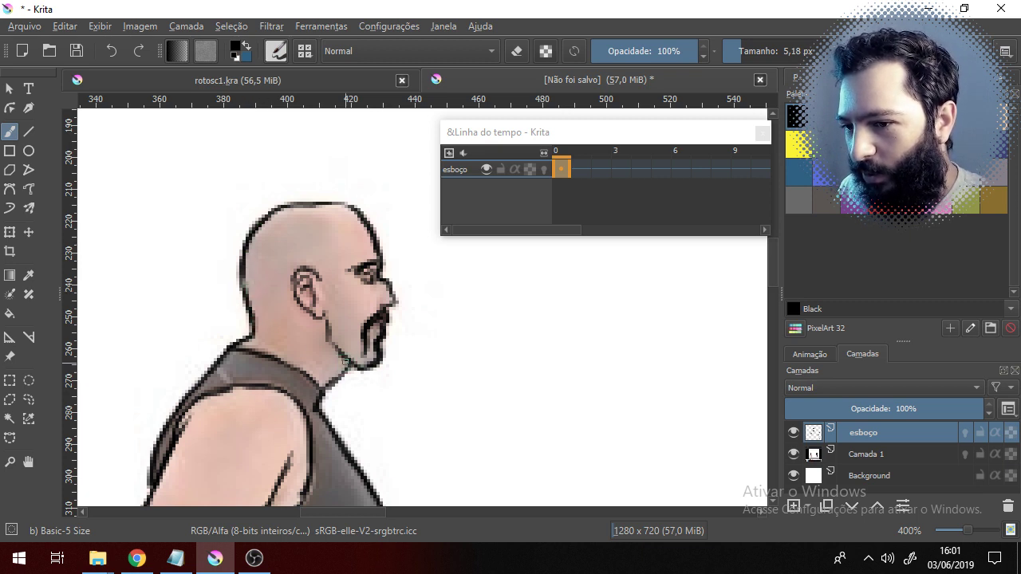
pyautogui.moveTo(319, 391); pyautogui.dragTo(292, 339)
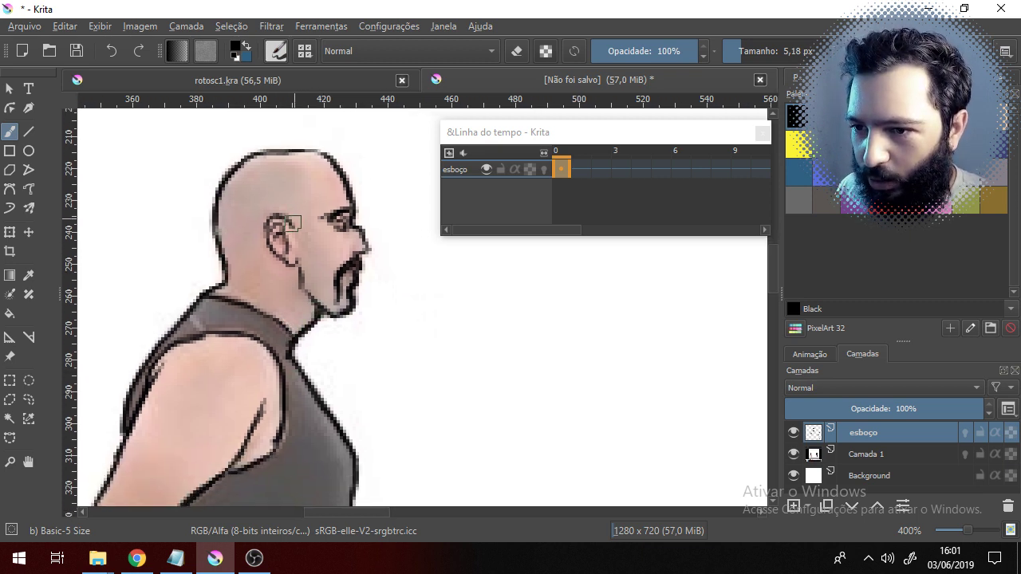
pyautogui.moveTo(289, 217)
pyautogui.mouseDown()
pyautogui.moveTo(270, 232)
pyautogui.moveTo(279, 258)
pyautogui.mouseUp()
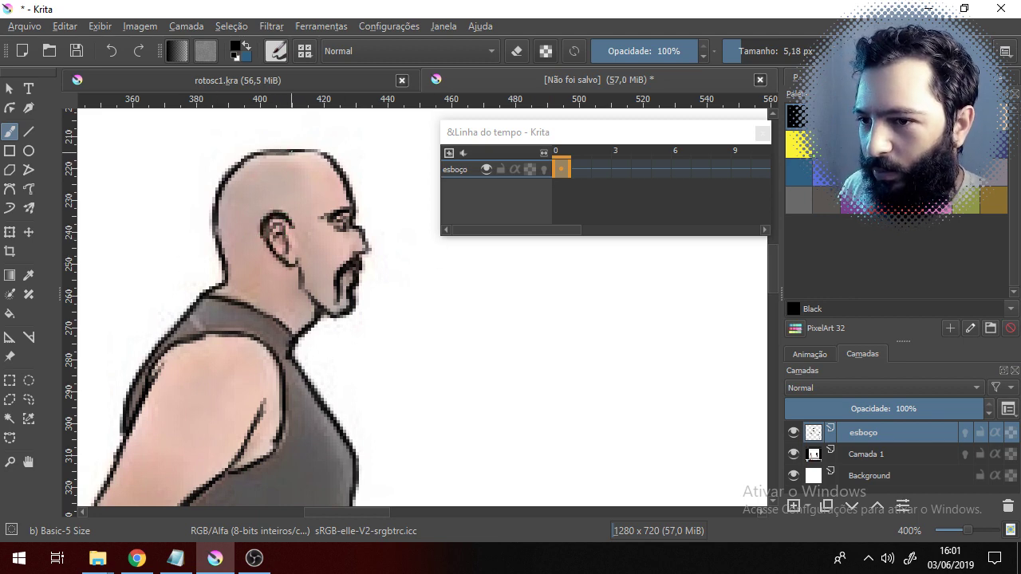
# - Check the line art of the head and shoulders by briefly hiding the reference layer Camada 1
pyautogui.moveTo(396, 296)
pyautogui.mouseDown()
pyautogui.moveTo(435, 346)
pyautogui.moveTo(419, 338)
pyautogui.mouseUp()
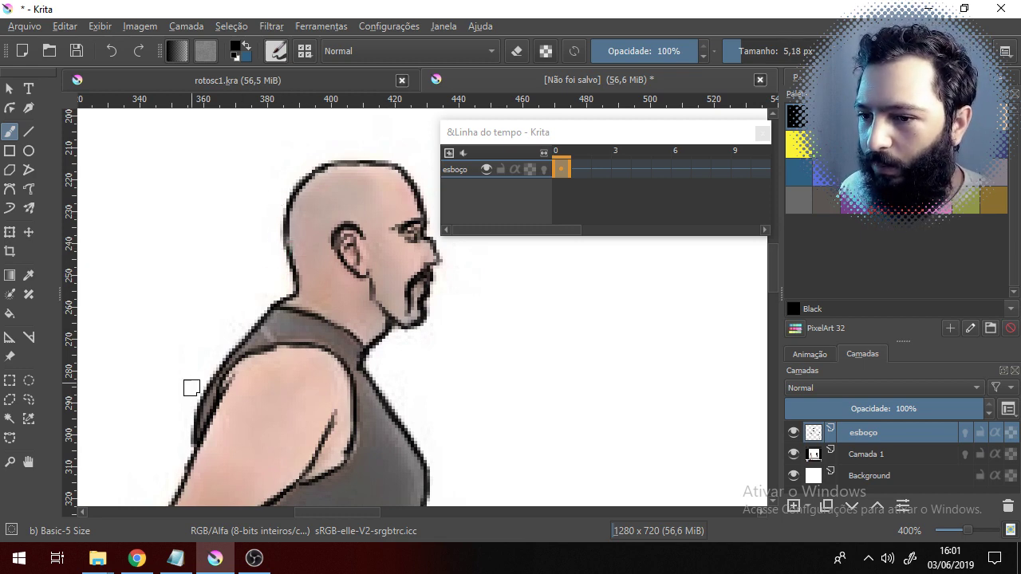
pyautogui.moveTo(398, 355); pyautogui.dragTo(359, 330)
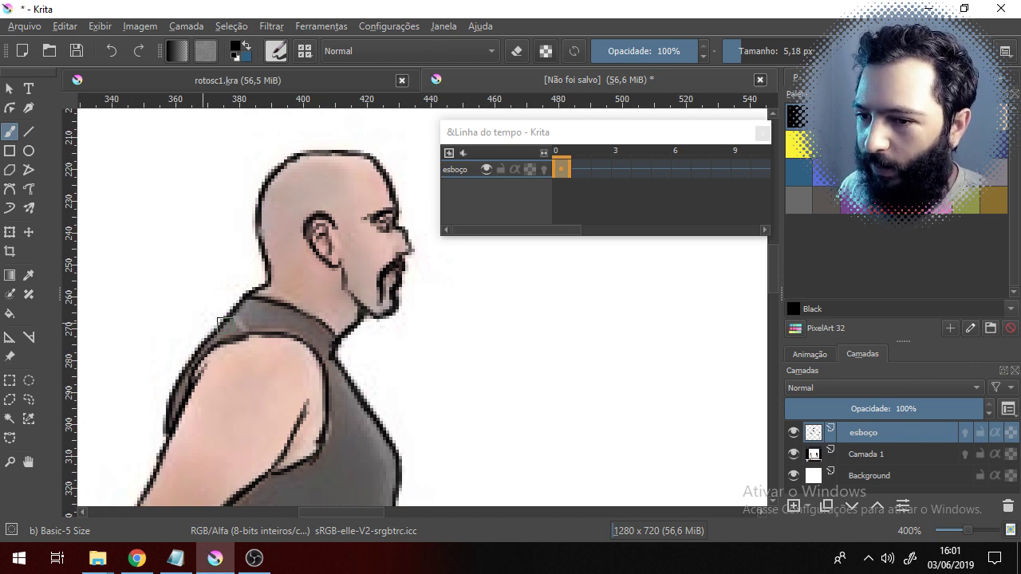
pyautogui.click(793, 453)
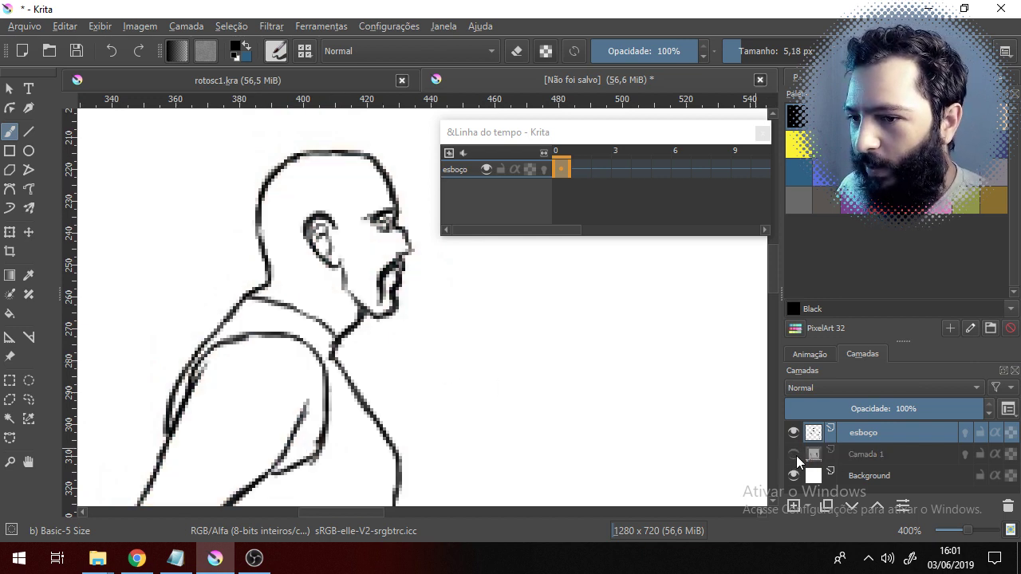
pyautogui.click(794, 454)
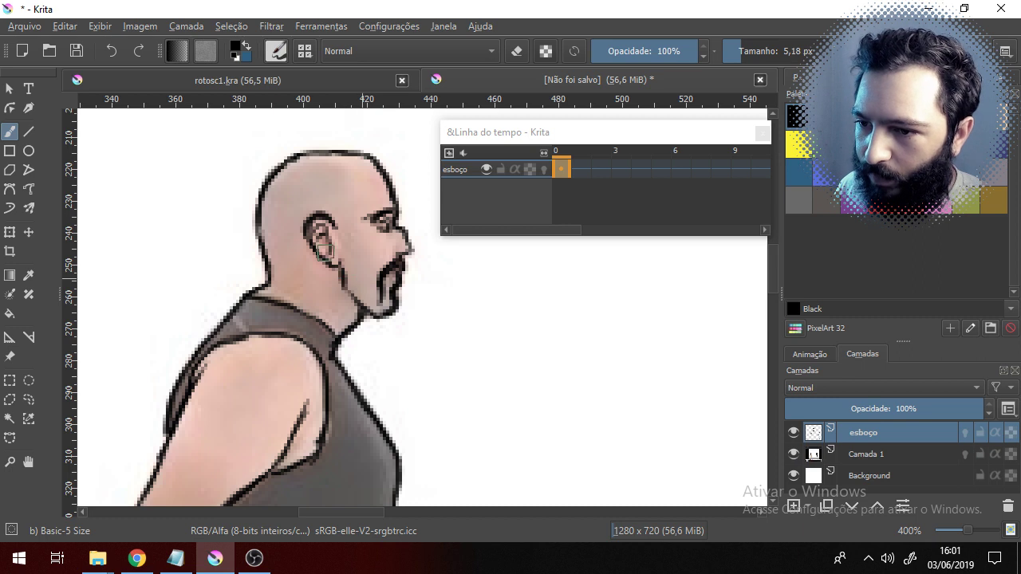
pyautogui.moveTo(322, 286); pyautogui.dragTo(339, 326)
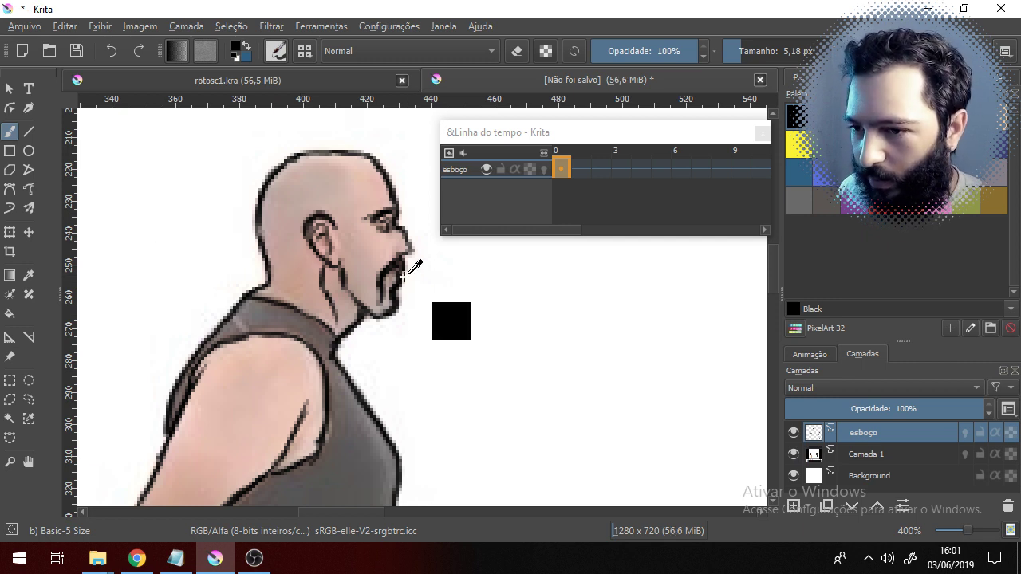
pyautogui.hotkey('ctrl', 'z')
pyautogui.hotkey('ctrl', 'z')
pyautogui.hotkey('ctrl', 'z')
# - Draw the neck line from below the ear toward the collar and check the whole figure by briefly hiding Camada 1
pyautogui.moveTo(323, 271); pyautogui.dragTo(335, 319)
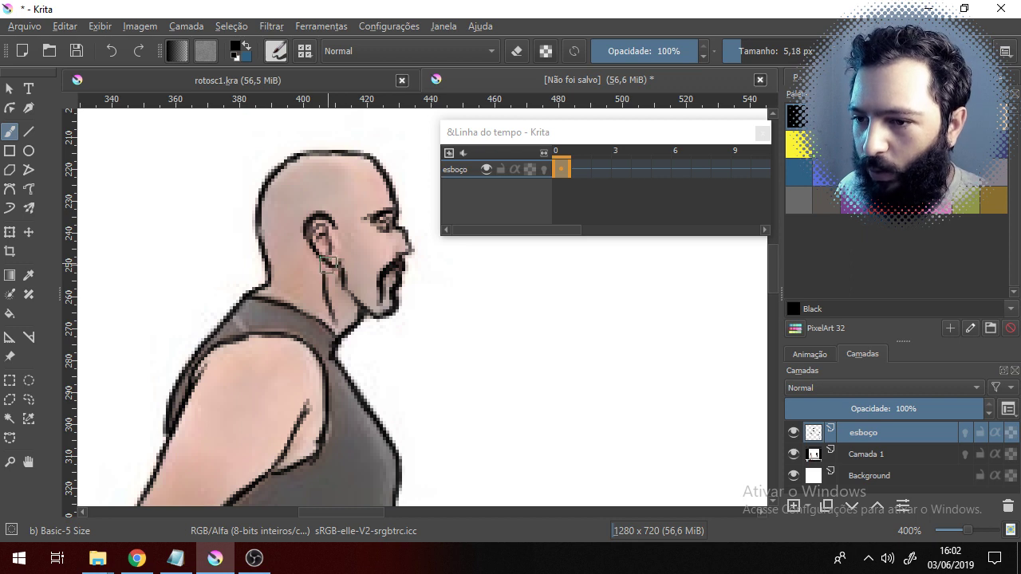
pyautogui.moveTo(336, 345)
pyautogui.mouseDown()
pyautogui.moveTo(328, 367)
pyautogui.moveTo(375, 221)
pyautogui.moveTo(318, 250)
pyautogui.moveTo(304, 199)
pyautogui.mouseUp()
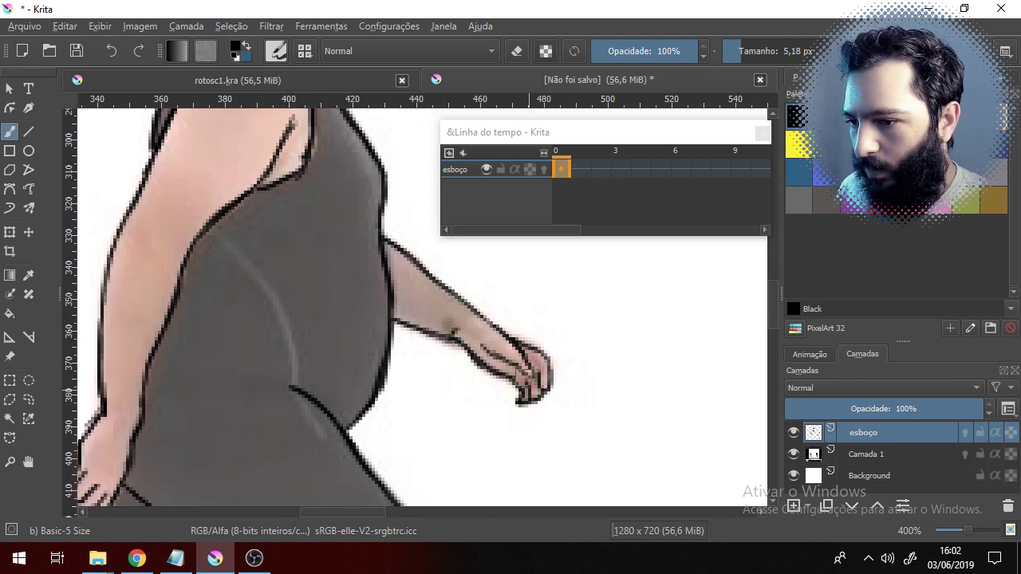
pyautogui.moveTo(431, 396); pyautogui.dragTo(420, 367)
pyautogui.scroll(-3, 462, 237)
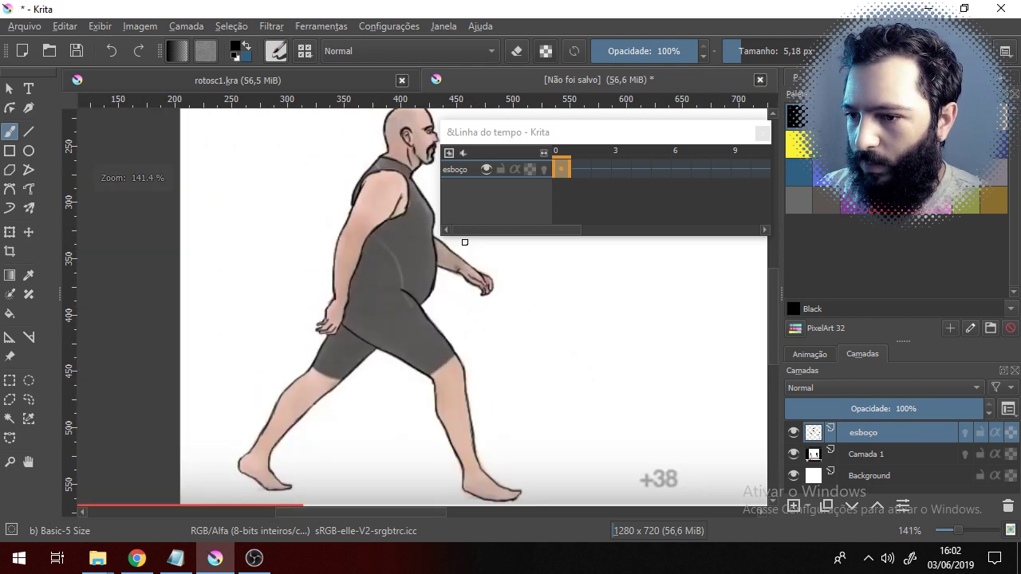
pyautogui.scroll(-1, 439, 372)
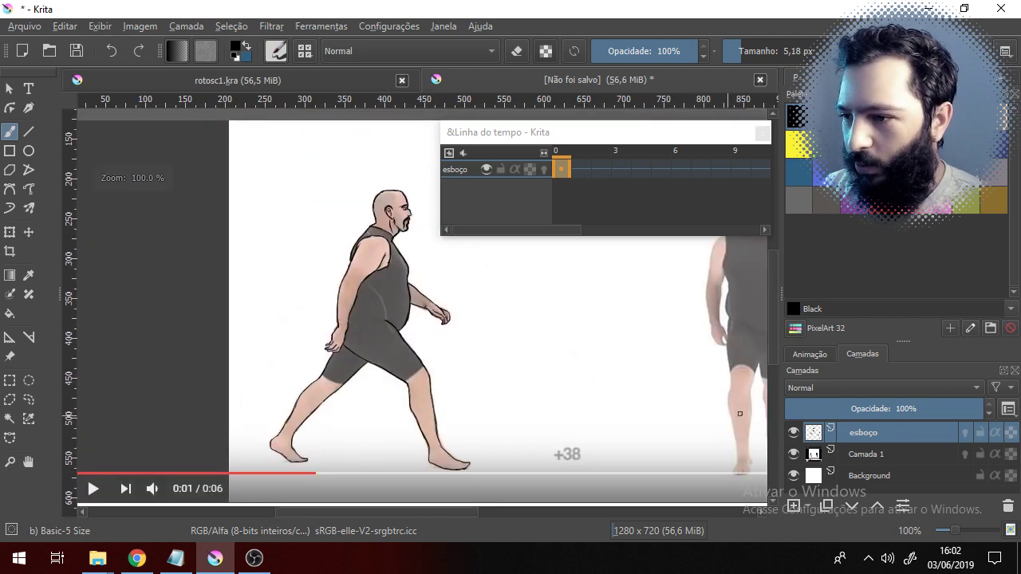
pyautogui.click(793, 454)
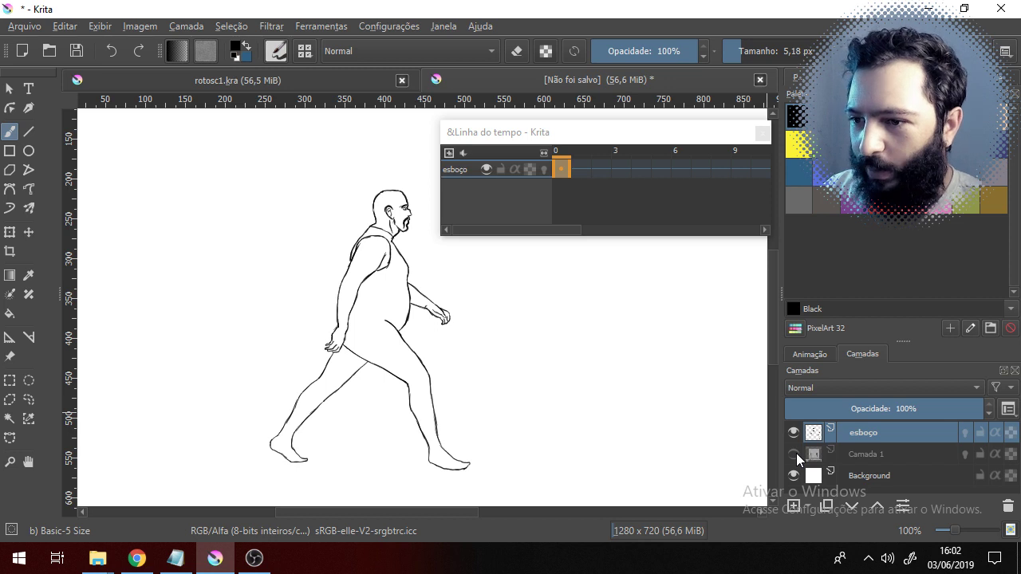
pyautogui.click(793, 453)
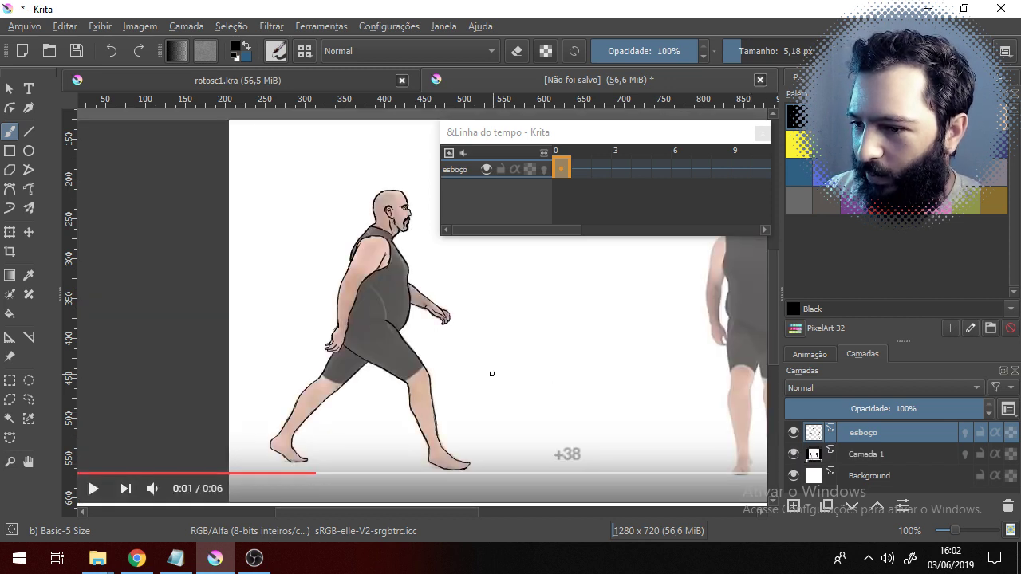
# - Draw the shorts' hems across both thighs and hide the reference layer Camada 1
pyautogui.scroll(3, 491, 373)
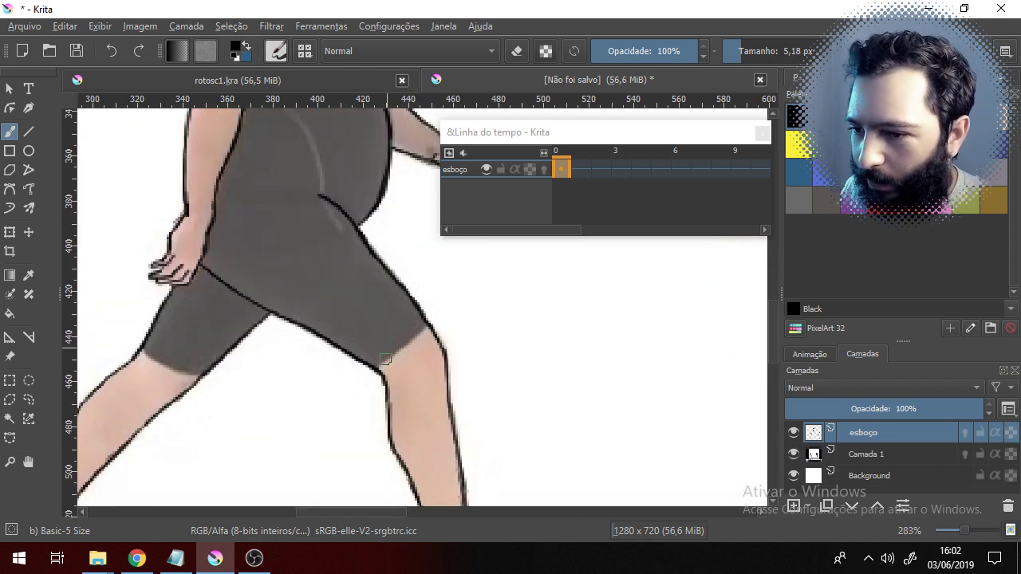
pyautogui.moveTo(429, 328); pyautogui.dragTo(375, 369)
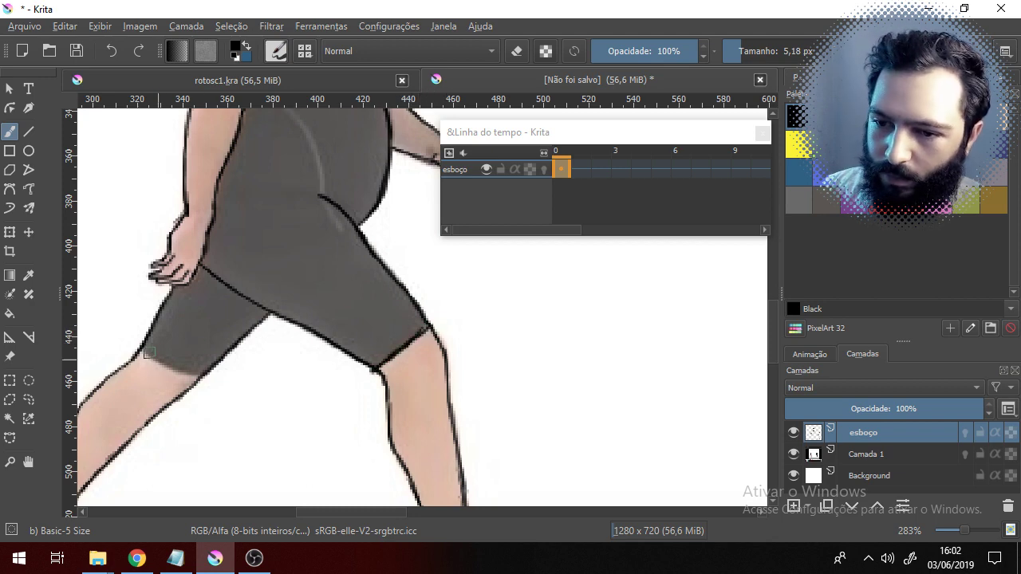
pyautogui.moveTo(144, 351); pyautogui.dragTo(201, 372)
pyautogui.moveTo(326, 298); pyautogui.dragTo(380, 323)
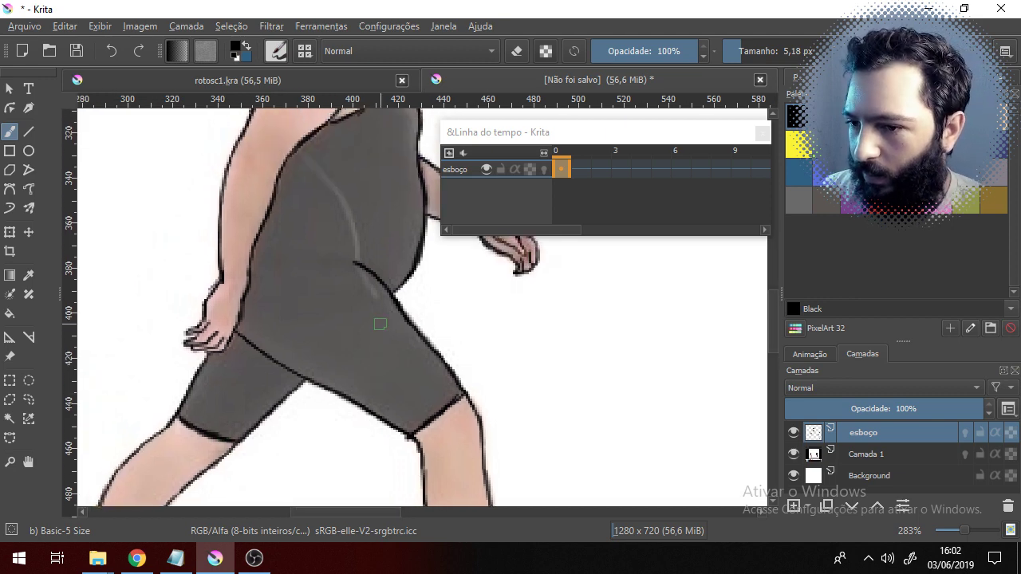
pyautogui.scroll(-6, 381, 324)
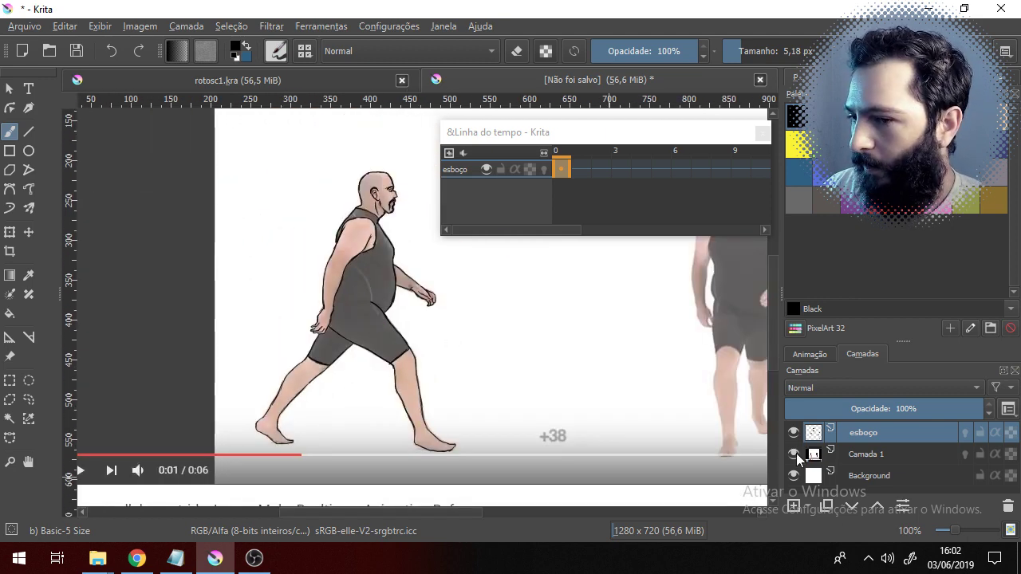
pyautogui.click(794, 454)
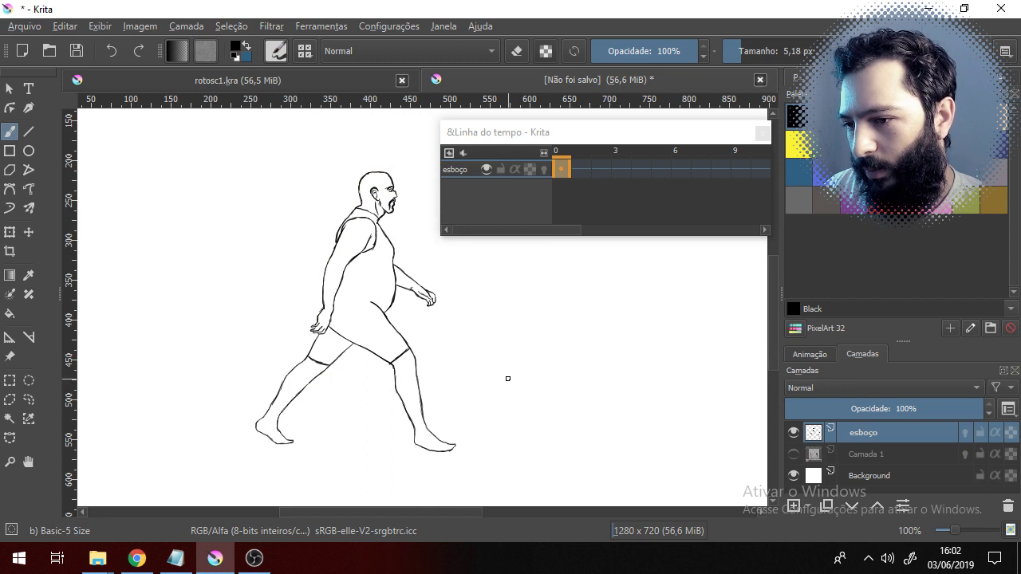
pyautogui.moveTo(511, 380); pyautogui.dragTo(432, 386)
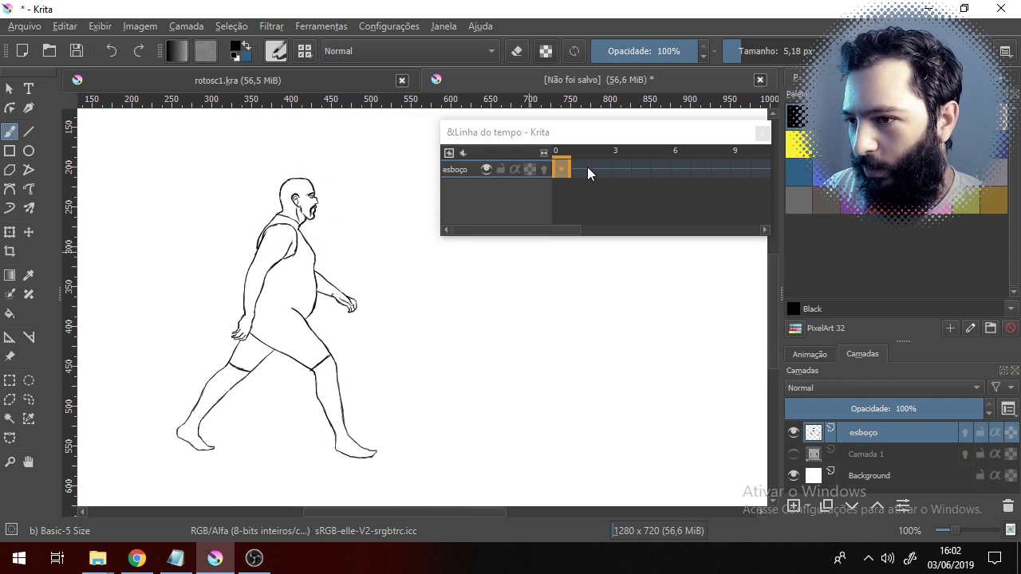
# - Add a blank frame at position 1 on the esboço layer and show the reference layer Camada 1 again
pyautogui.moveTo(561, 168)
pyautogui.mouseDown()
pyautogui.moveTo(587, 167)
pyautogui.moveTo(565, 169)
pyautogui.mouseUp()
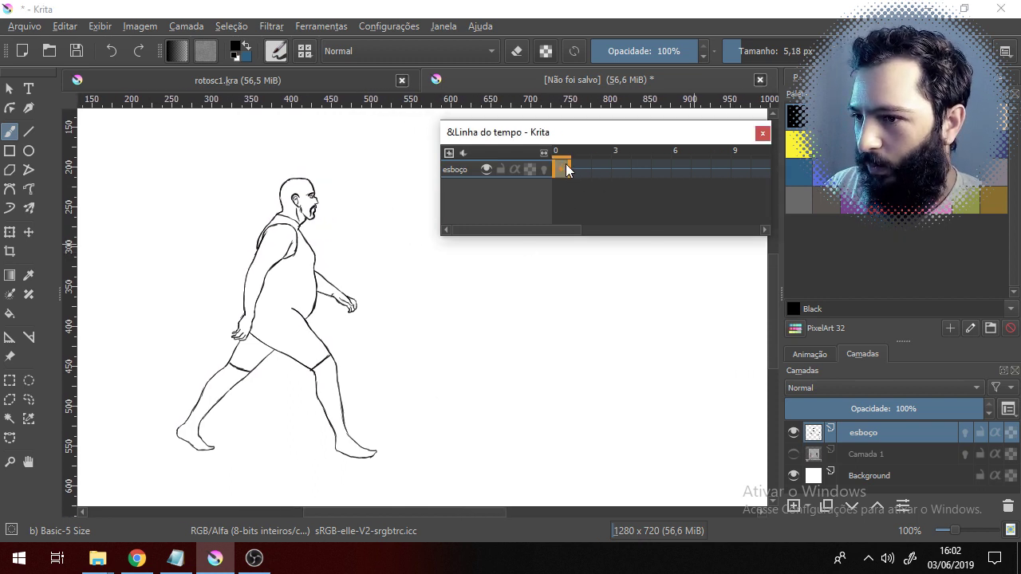
pyautogui.click(805, 354)
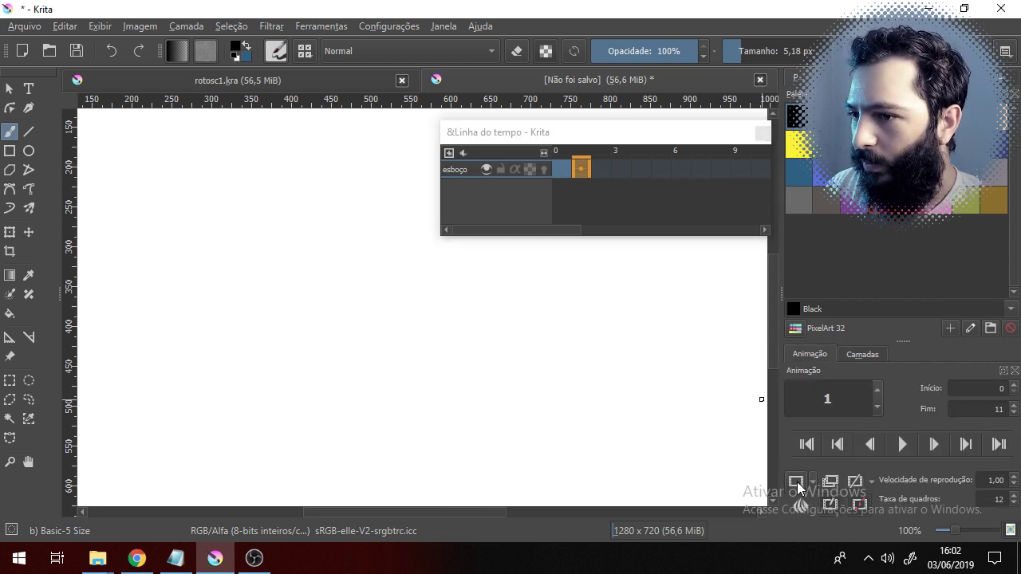
pyautogui.click(566, 166)
pyautogui.click(581, 170)
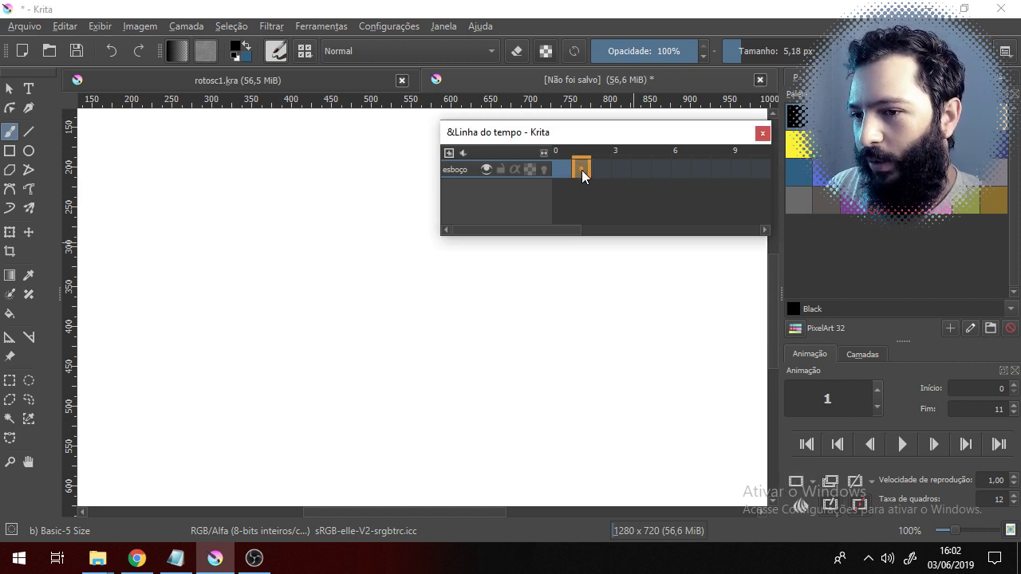
pyautogui.click(861, 355)
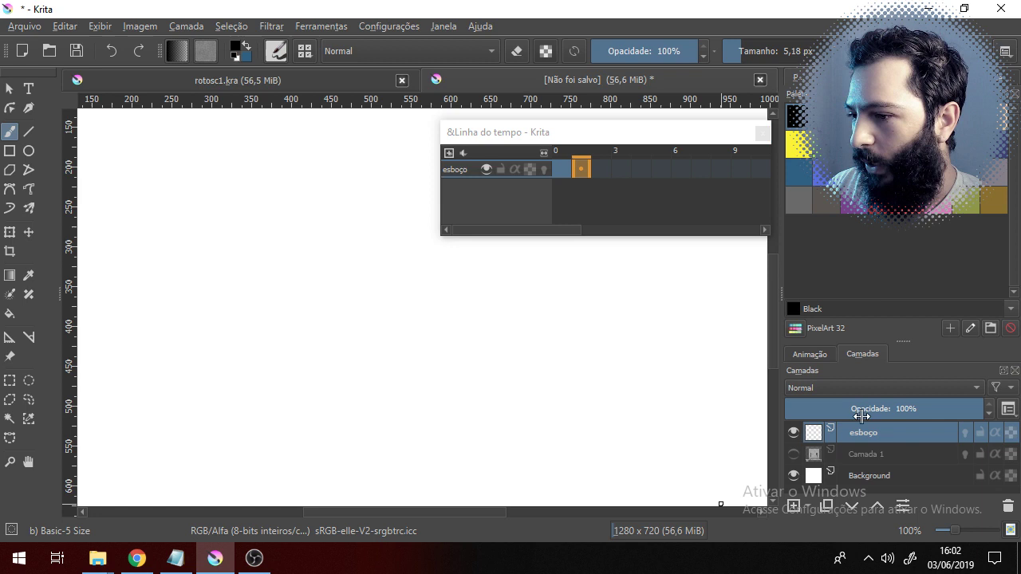
pyautogui.click(793, 453)
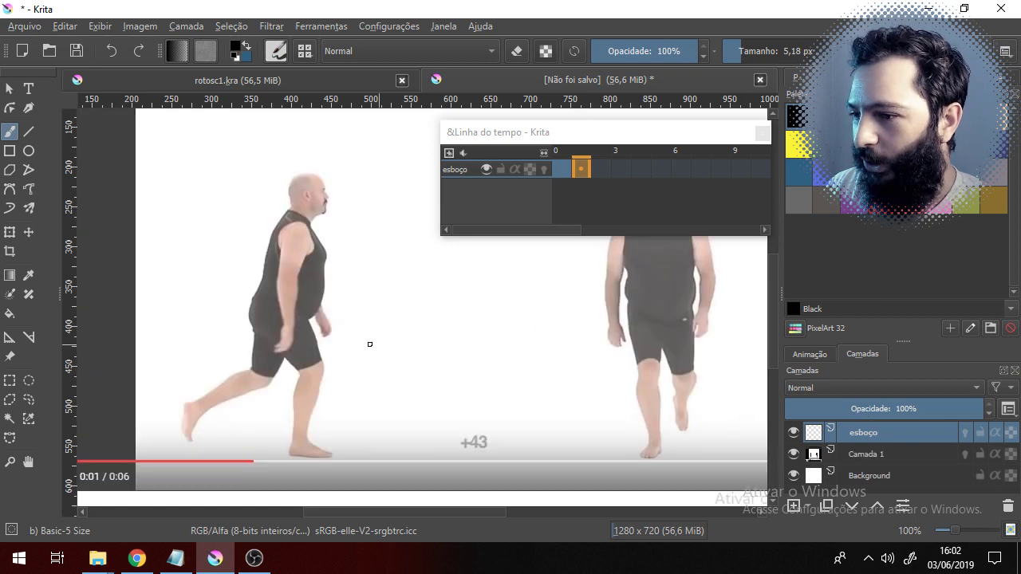
# - Trace the man's front contour in the new frame from the chest over the belly and down the front thigh
pyautogui.keyDown('ctrl'); pyautogui.scroll(3, 288, 329); pyautogui.keyUp('ctrl')
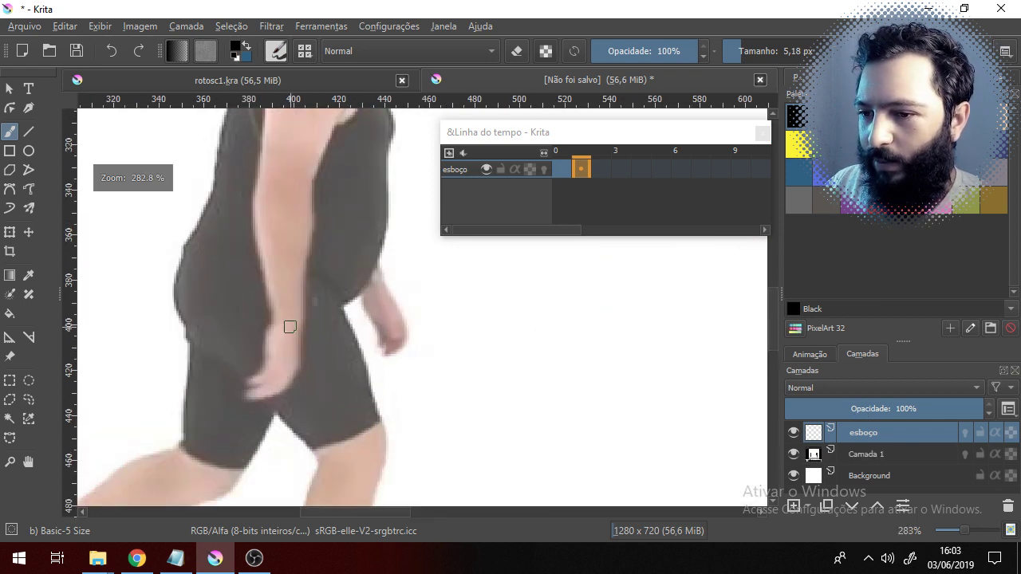
pyautogui.moveTo(427, 310); pyautogui.dragTo(417, 374)
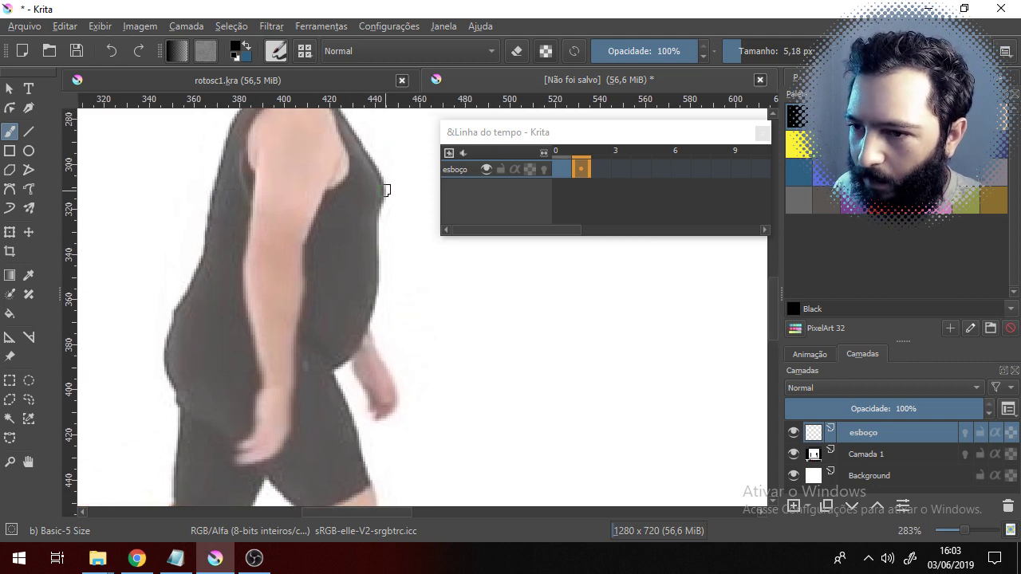
pyautogui.moveTo(385, 203)
pyautogui.mouseDown()
pyautogui.moveTo(372, 314)
pyautogui.moveTo(339, 367)
pyautogui.moveTo(297, 287)
pyautogui.moveTo(330, 414)
pyautogui.mouseUp()
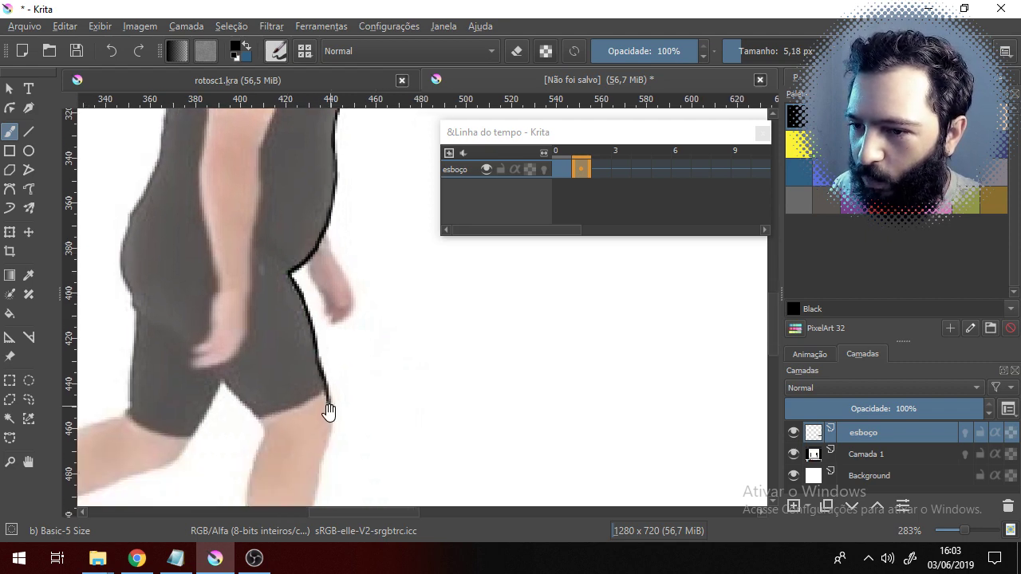
# - Trace the knee, shin and calf of the standing leg and outline its foot
pyautogui.moveTo(356, 382); pyautogui.dragTo(353, 239)
pyautogui.moveTo(326, 272); pyautogui.dragTo(319, 359)
pyautogui.moveTo(328, 324)
pyautogui.mouseDown()
pyautogui.moveTo(339, 247)
pyautogui.moveTo(323, 270)
pyautogui.moveTo(295, 385)
pyautogui.mouseUp()
pyautogui.moveTo(276, 219)
pyautogui.mouseDown()
pyautogui.moveTo(256, 302)
pyautogui.moveTo(283, 295)
pyautogui.moveTo(257, 318)
pyautogui.moveTo(248, 422)
pyautogui.mouseUp()
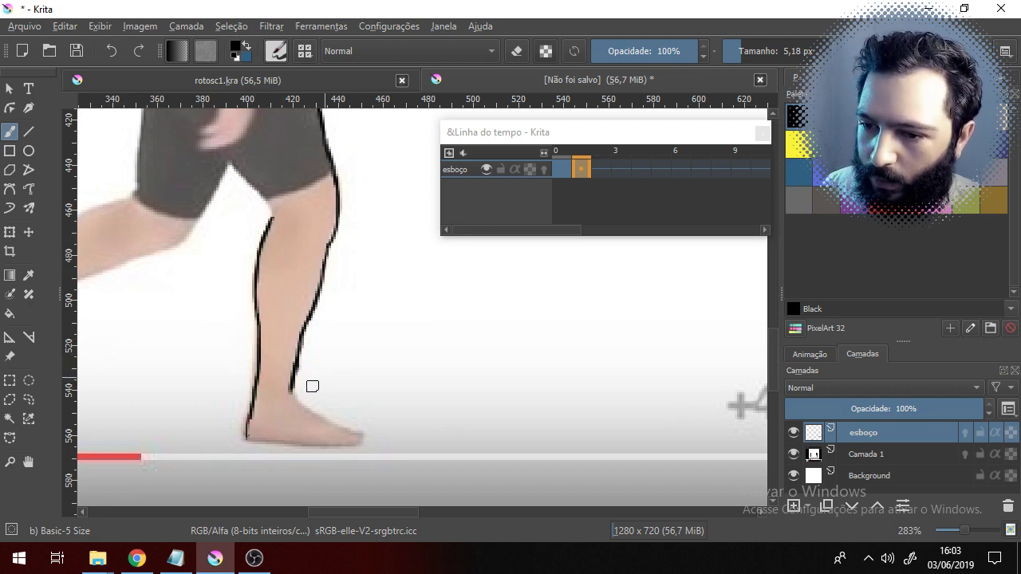
pyautogui.moveTo(293, 393); pyautogui.dragTo(311, 410)
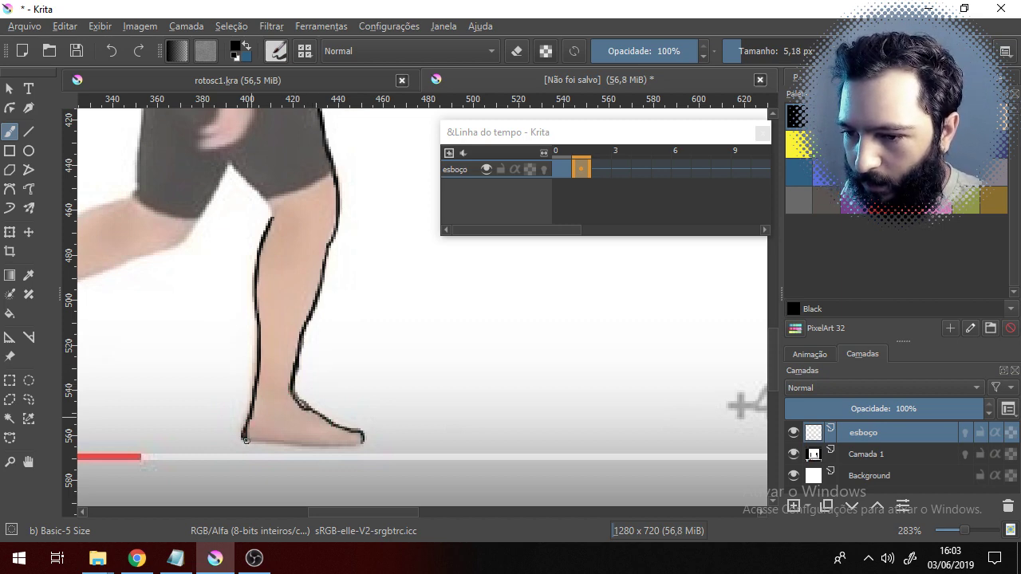
pyautogui.moveTo(246, 440); pyautogui.dragTo(323, 443)
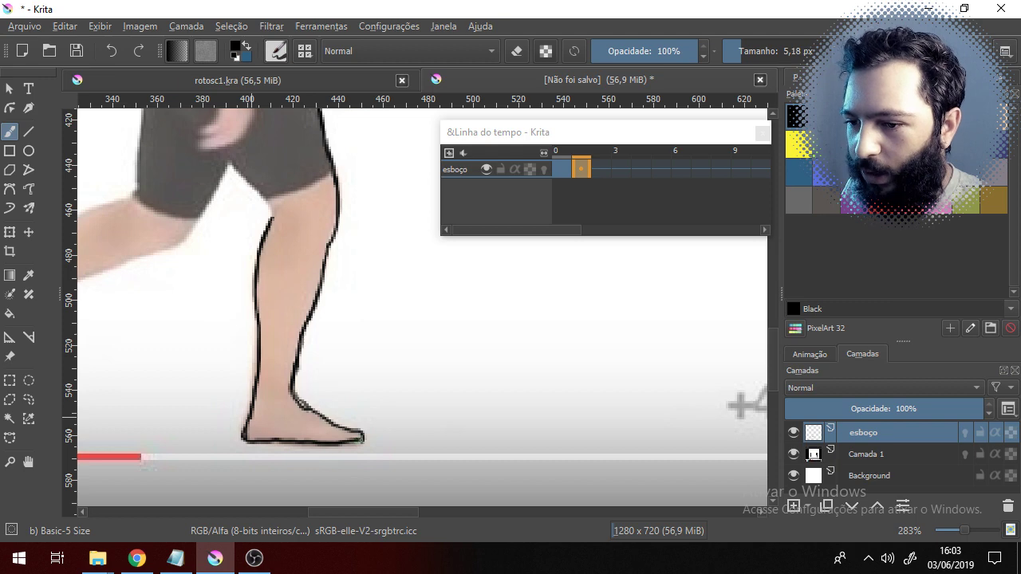
# - Trace the inner edge of the standing leg's shorts and the curve of the buttock up to the hand
pyautogui.moveTo(240, 242); pyautogui.dragTo(298, 367)
pyautogui.moveTo(276, 276); pyautogui.dragTo(321, 323)
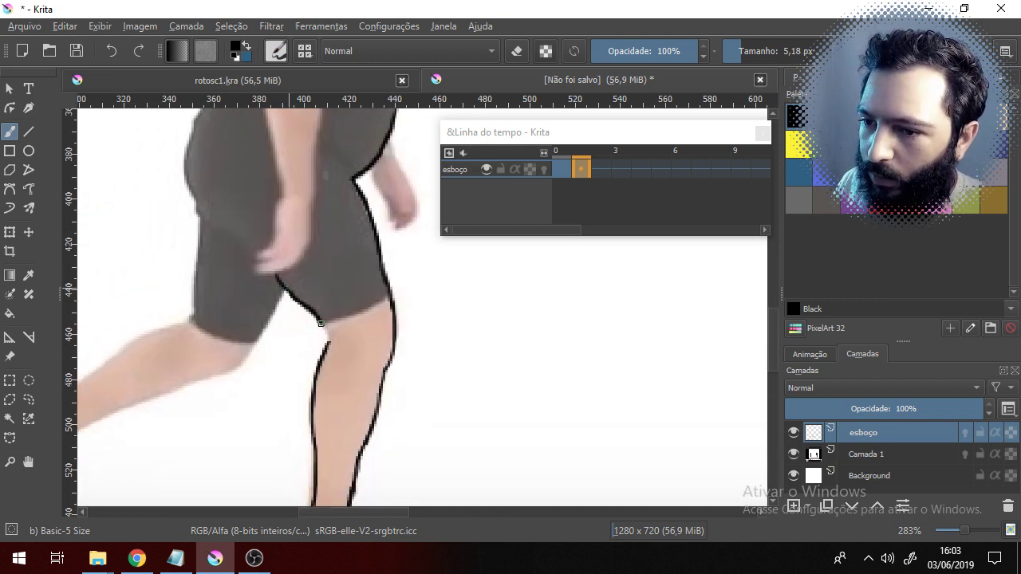
pyautogui.moveTo(178, 170)
pyautogui.mouseDown()
pyautogui.moveTo(219, 230)
pyautogui.moveTo(243, 240)
pyautogui.mouseUp()
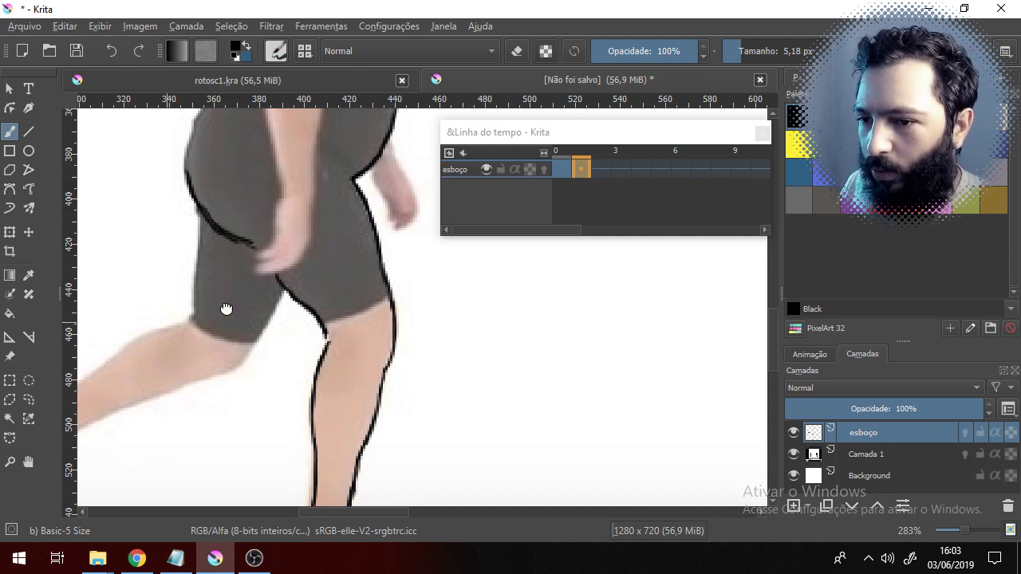
# - Trace the back edge of the rear thigh's shorts and its inner edge down around the knee
pyautogui.moveTo(228, 308); pyautogui.dragTo(356, 314)
pyautogui.moveTo(330, 215); pyautogui.dragTo(322, 306)
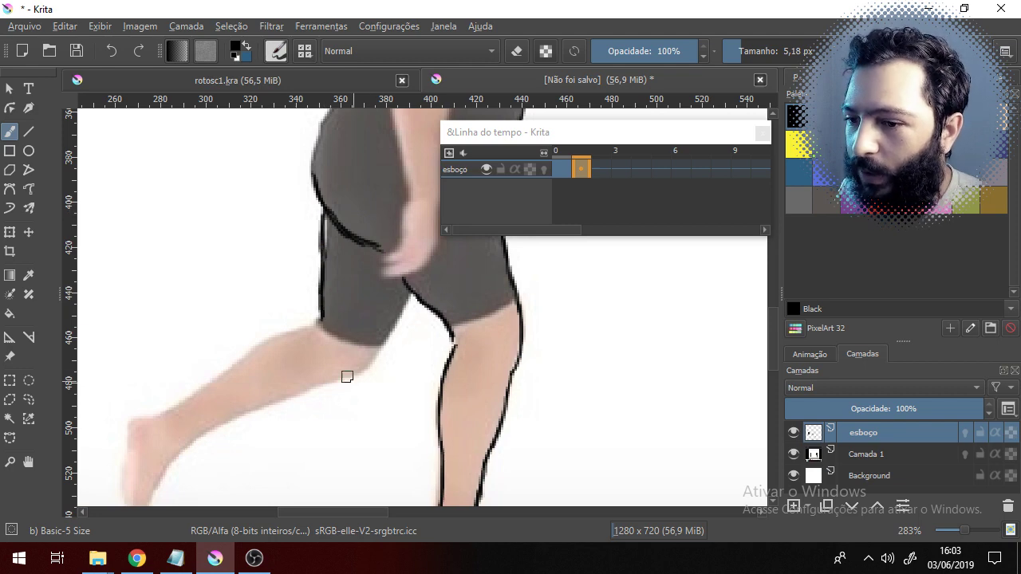
pyautogui.moveTo(353, 373); pyautogui.dragTo(384, 341)
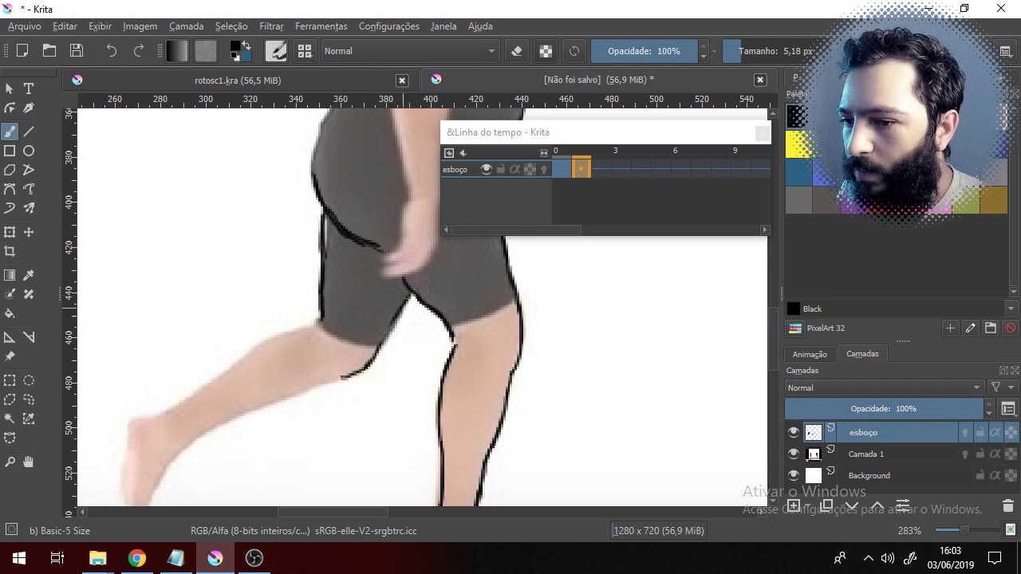
# - Trace the underside and upper edge of the rear leg's calf from the knee to the ankle
pyautogui.moveTo(311, 314); pyautogui.dragTo(382, 244)
pyautogui.moveTo(253, 382)
pyautogui.mouseDown()
pyautogui.moveTo(236, 398)
pyautogui.moveTo(301, 349)
pyautogui.moveTo(402, 306)
pyautogui.mouseUp()
pyautogui.moveTo(348, 330)
pyautogui.mouseDown()
pyautogui.moveTo(408, 311)
pyautogui.moveTo(431, 301)
pyautogui.mouseUp()
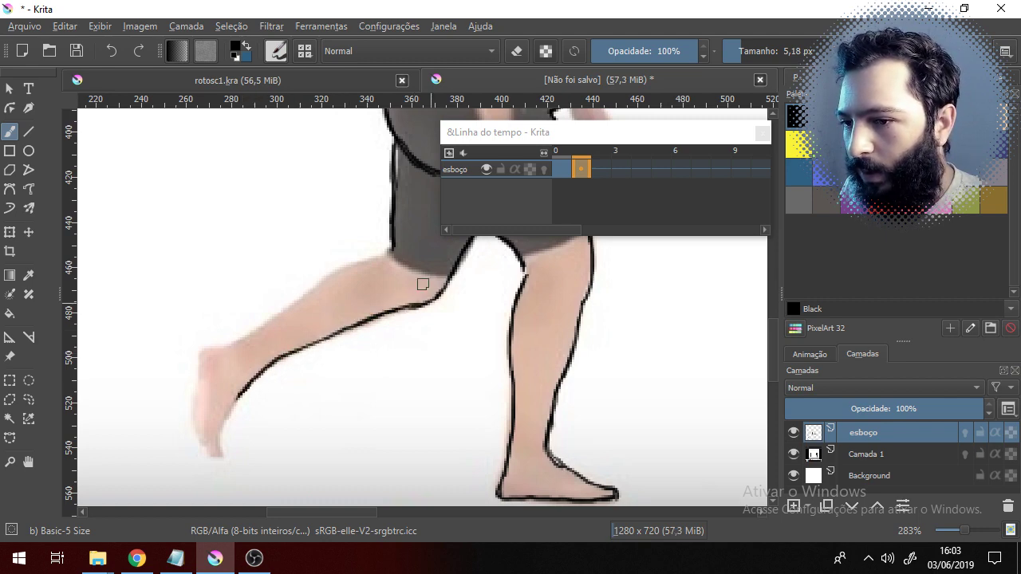
pyautogui.moveTo(225, 350)
pyautogui.mouseDown()
pyautogui.moveTo(336, 271)
pyautogui.moveTo(392, 250)
pyautogui.mouseUp()
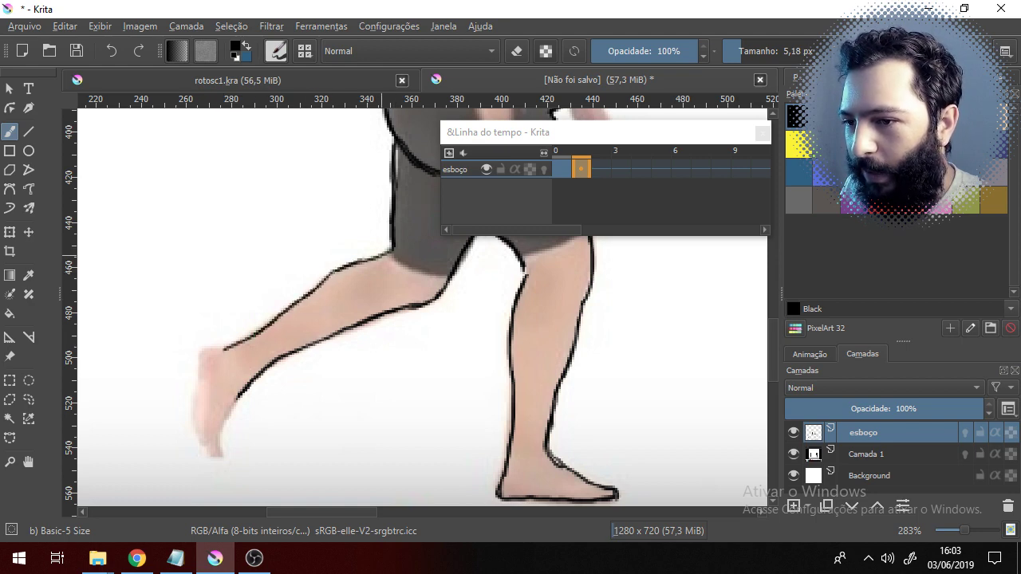
# - Outline the raised rear foot with its sole, toes and heel
pyautogui.scroll(-2, 245, 326)
pyautogui.moveTo(243, 317); pyautogui.dragTo(233, 333)
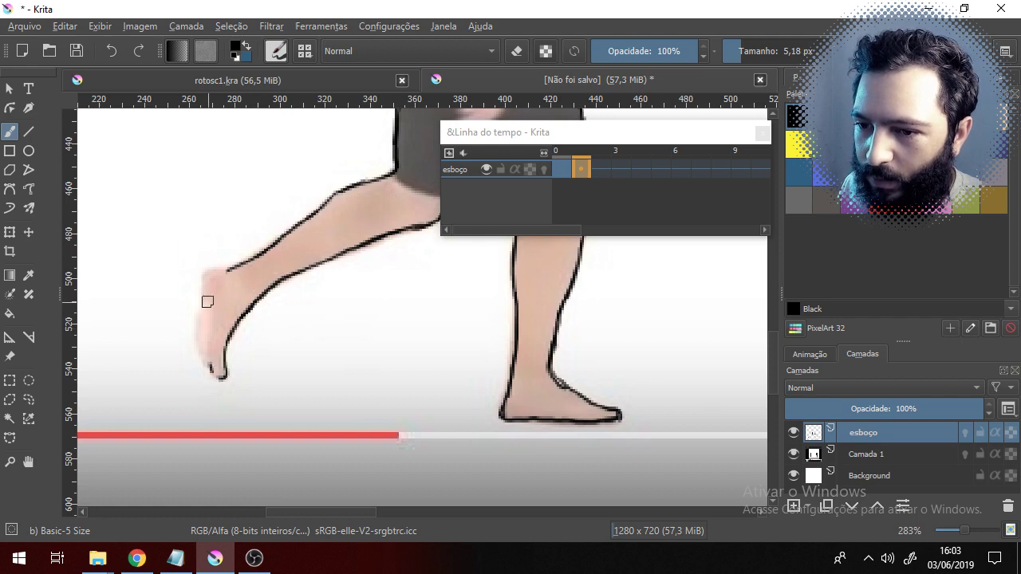
pyautogui.moveTo(200, 306); pyautogui.dragTo(198, 341)
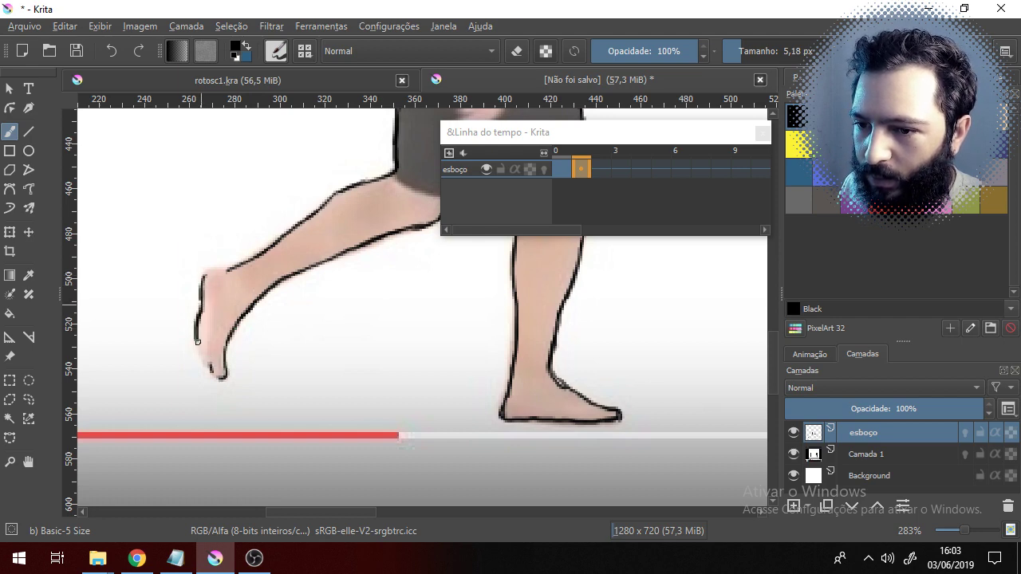
pyautogui.moveTo(205, 281); pyautogui.dragTo(211, 272)
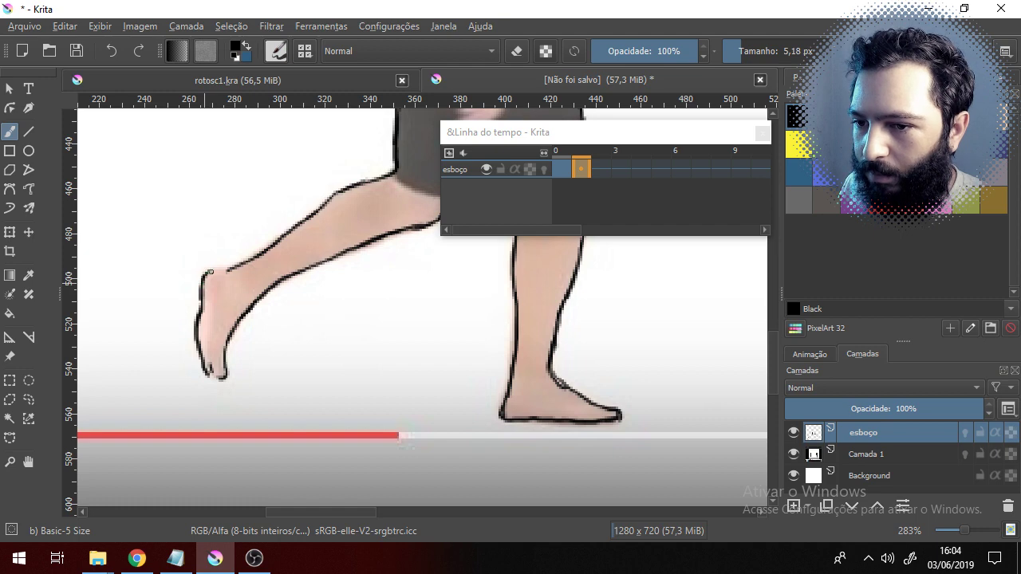
# - Outline the near hand with its fingers and wrist over the shorts
pyautogui.hscroll(5, 328, 344)
pyautogui.scroll(6, 312, 328)
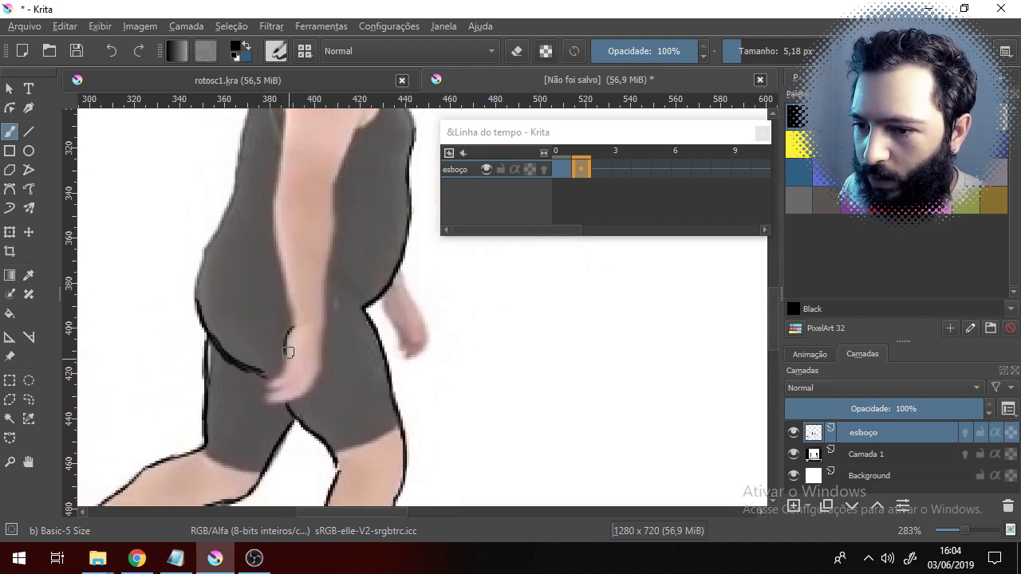
pyautogui.moveTo(289, 351)
pyautogui.mouseDown()
pyautogui.moveTo(284, 381)
pyautogui.moveTo(301, 359)
pyautogui.mouseUp()
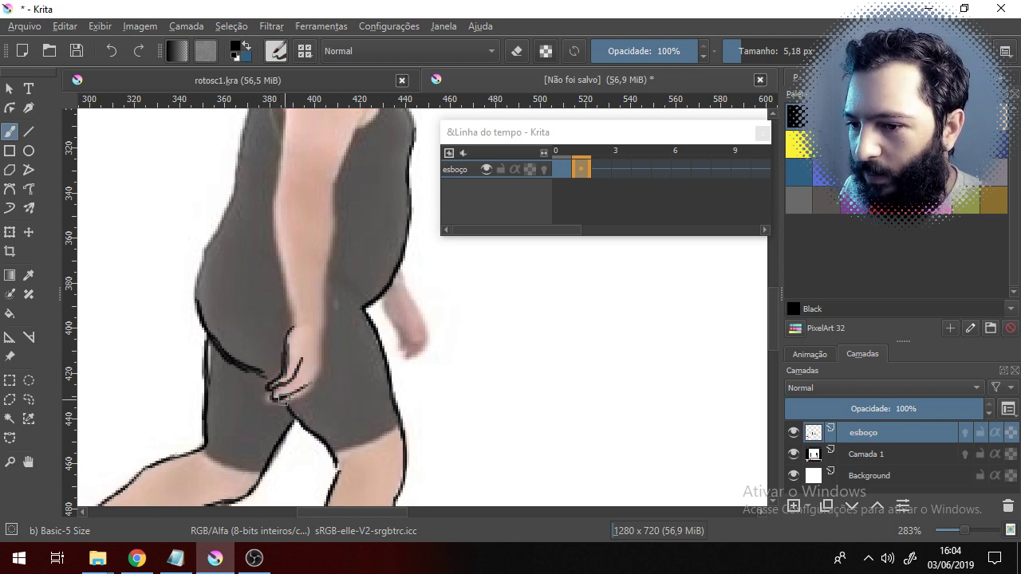
pyautogui.moveTo(322, 315); pyautogui.dragTo(323, 370)
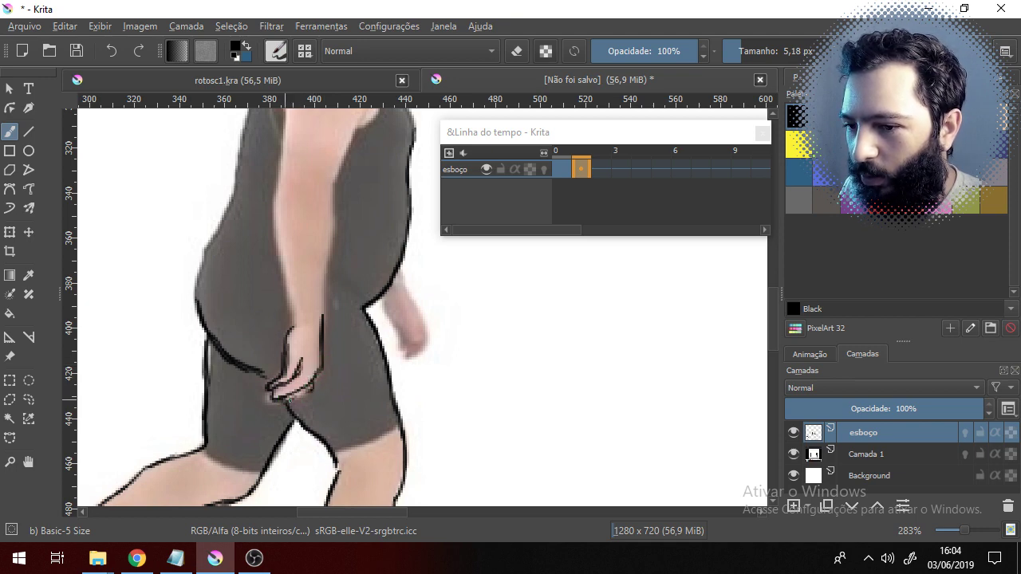
# - Trace both edges of the near arm from the wrist up to the shoulder and outline the armhole
pyautogui.scroll(3, 317, 366)
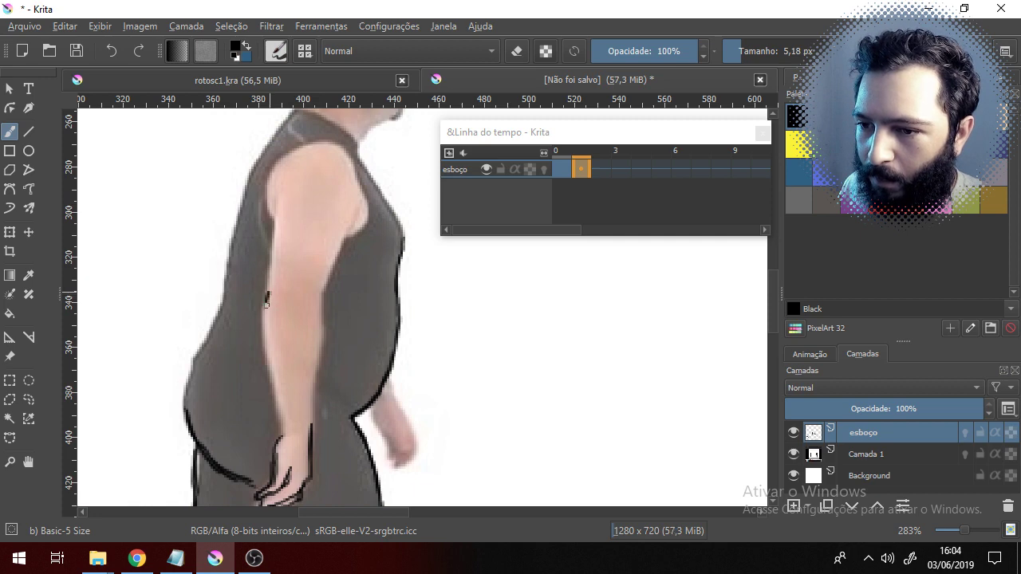
pyautogui.moveTo(265, 328); pyautogui.dragTo(283, 404)
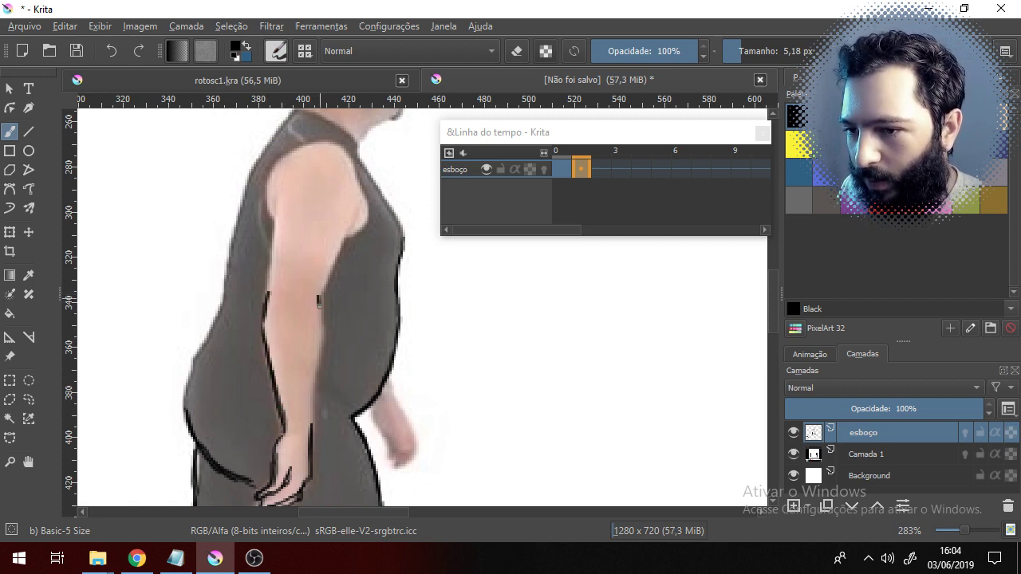
pyautogui.moveTo(318, 303); pyautogui.dragTo(316, 389)
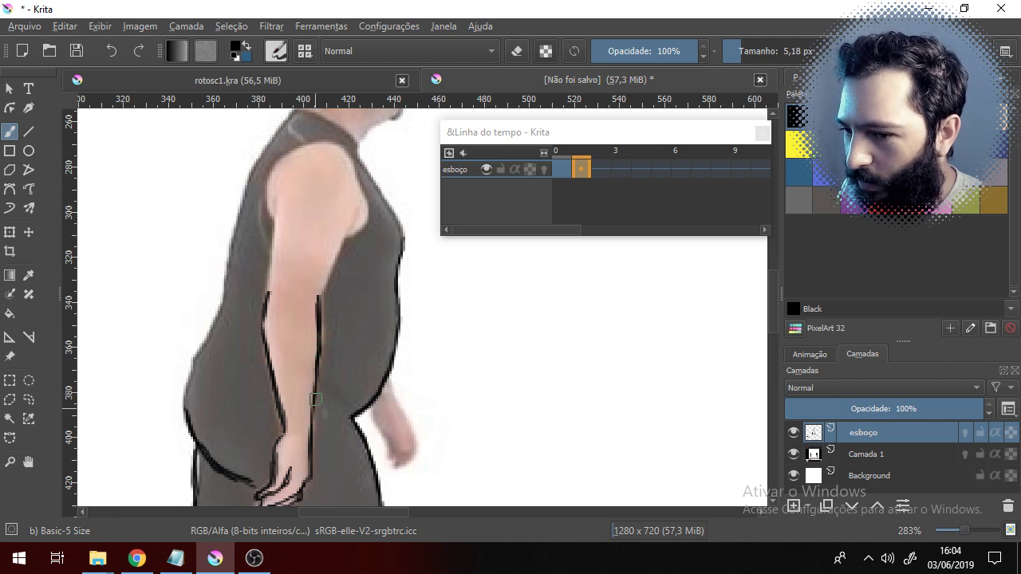
pyautogui.moveTo(337, 263); pyautogui.dragTo(326, 335)
pyautogui.moveTo(265, 263); pyautogui.dragTo(260, 357)
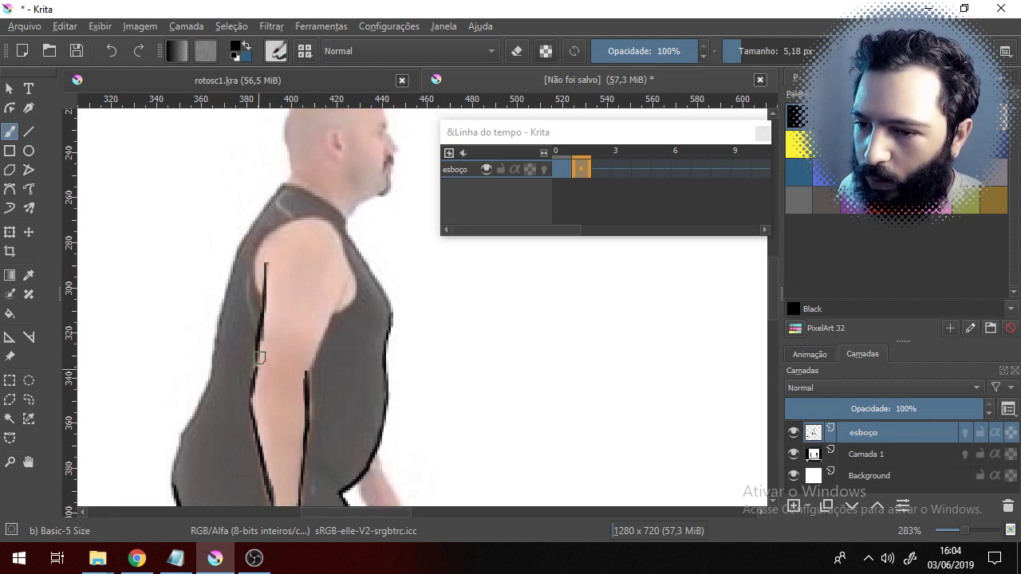
pyautogui.moveTo(347, 278); pyautogui.dragTo(310, 370)
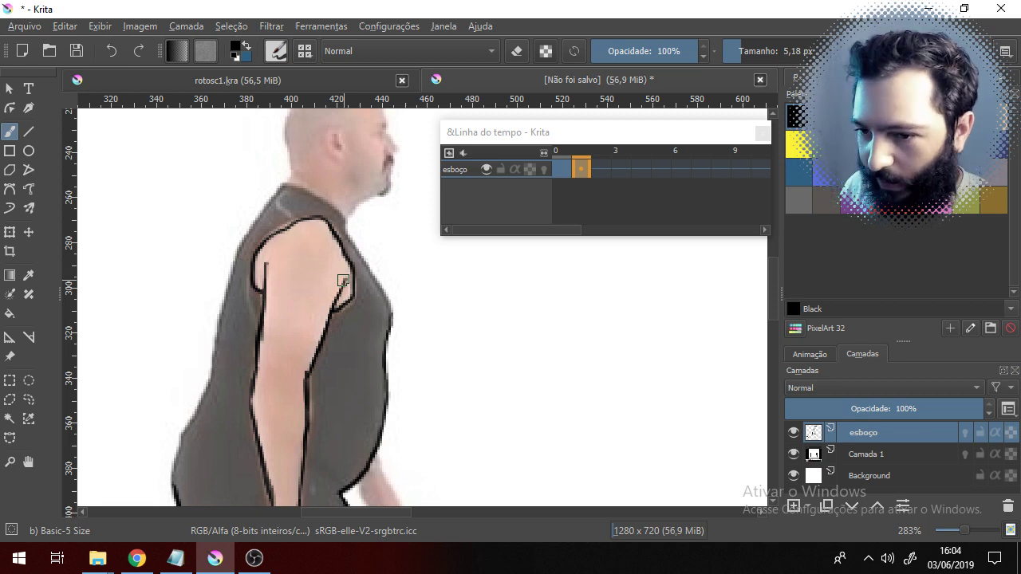
# - Trace the back contour of the torso from the base of the neck down to the buttock
pyautogui.scroll(2, 245, 215)
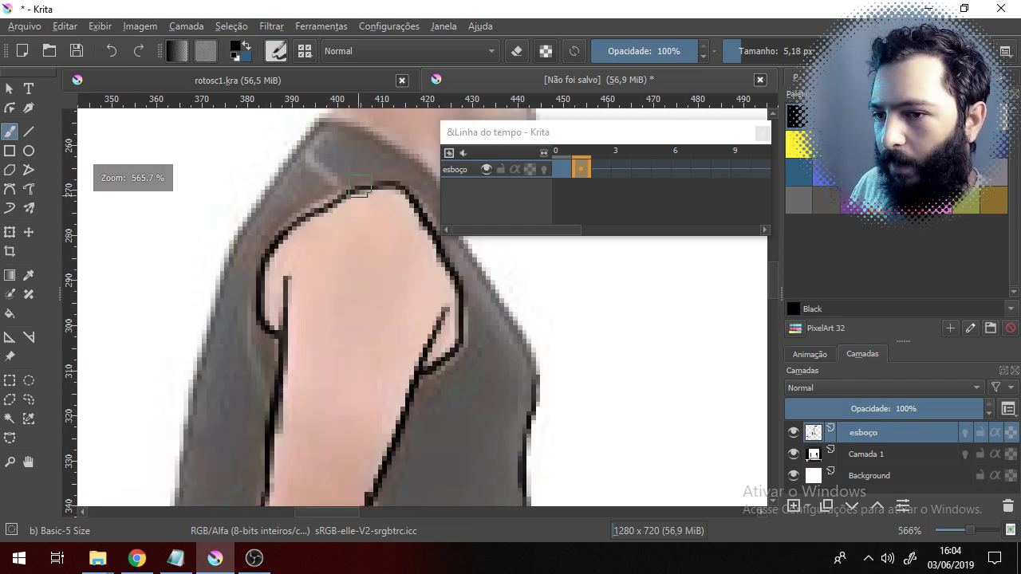
pyautogui.scroll(-2, 245, 215)
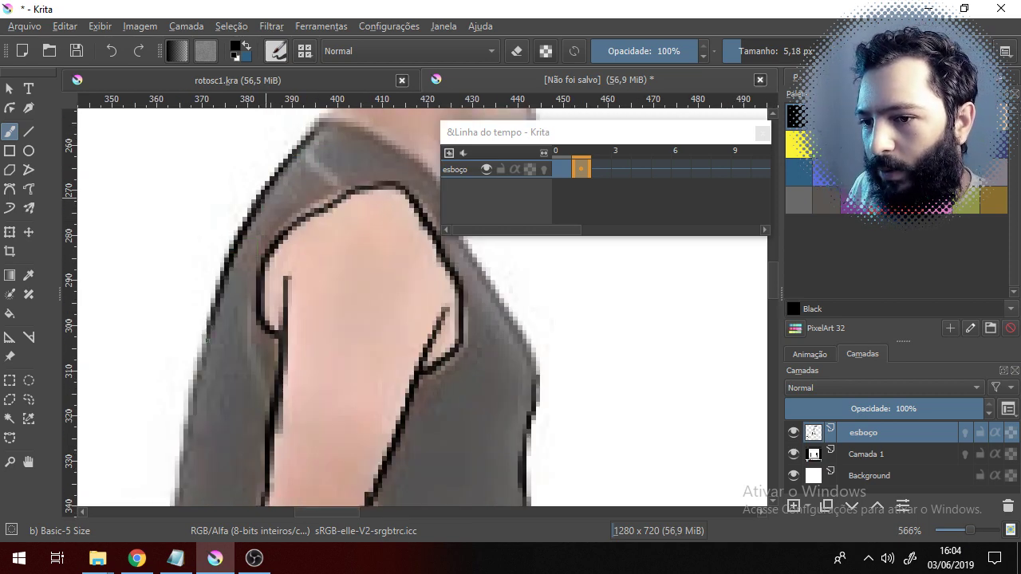
pyautogui.scroll(2, 244, 200)
pyautogui.moveTo(254, 167); pyautogui.dragTo(225, 300)
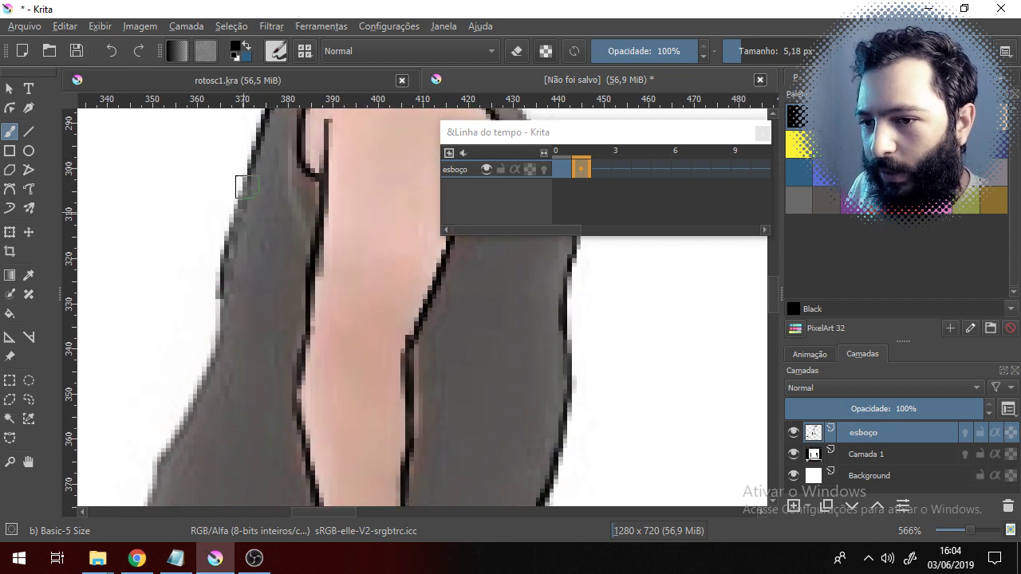
pyautogui.moveTo(245, 192); pyautogui.dragTo(224, 304)
pyautogui.moveTo(255, 169)
pyautogui.mouseDown()
pyautogui.moveTo(212, 353)
pyautogui.moveTo(230, 226)
pyautogui.moveTo(193, 311)
pyautogui.mouseUp()
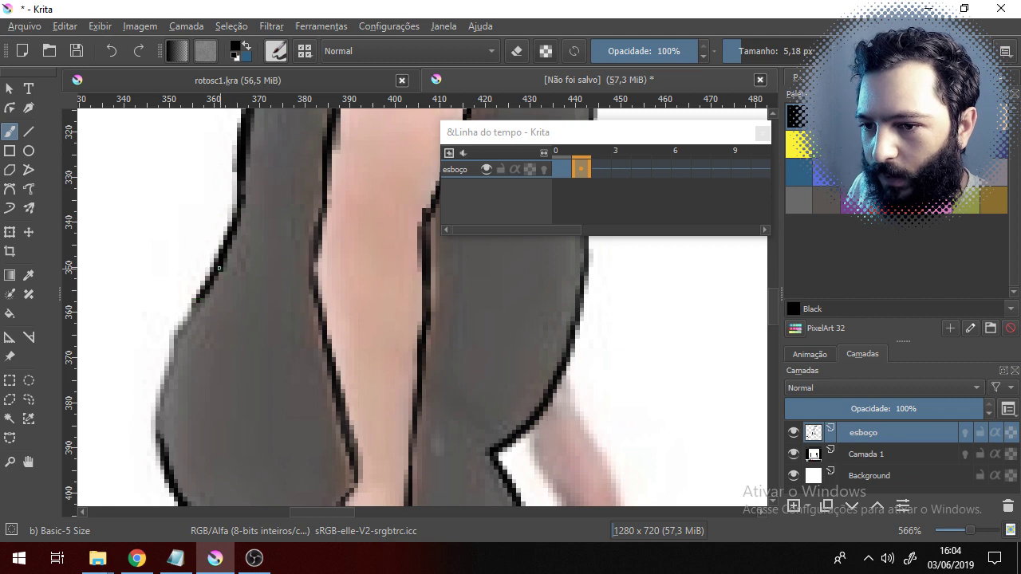
pyautogui.moveTo(209, 276); pyautogui.dragTo(164, 371)
pyautogui.moveTo(194, 314); pyautogui.dragTo(159, 430)
# - Trace the front of the neck and chest, and the shirt collar up to the nape
pyautogui.moveTo(292, 280); pyautogui.dragTo(202, 404)
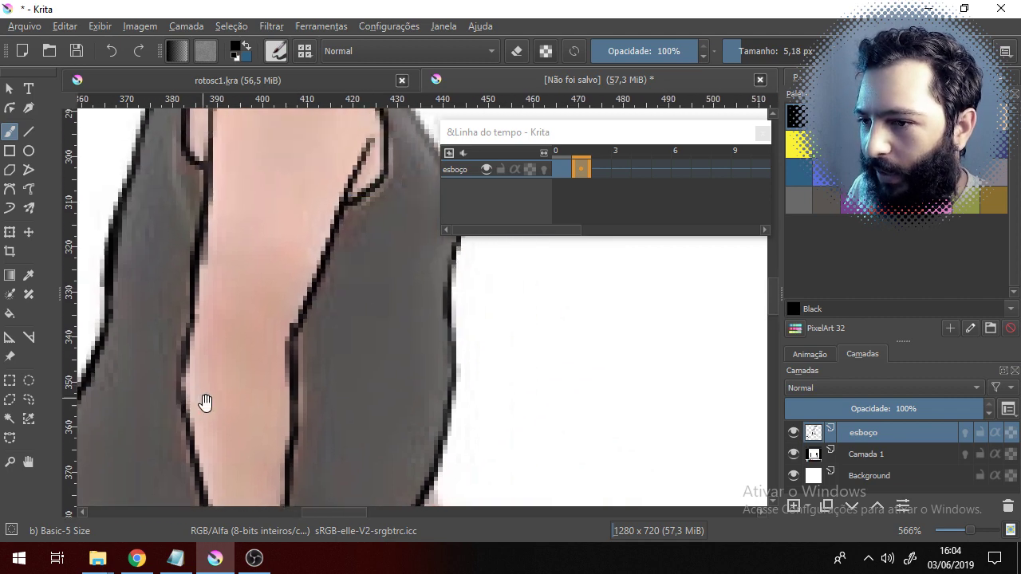
pyautogui.moveTo(331, 293); pyautogui.dragTo(247, 404)
pyautogui.moveTo(333, 294); pyautogui.dragTo(330, 350)
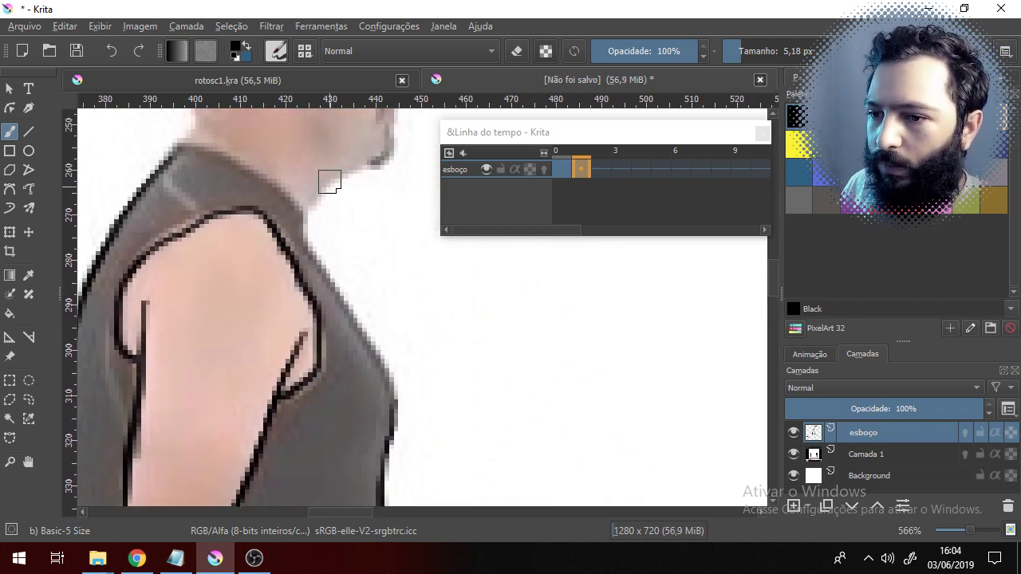
pyautogui.moveTo(327, 180)
pyautogui.mouseDown()
pyautogui.moveTo(303, 220)
pyautogui.moveTo(306, 263)
pyautogui.moveTo(363, 330)
pyautogui.moveTo(392, 407)
pyautogui.mouseUp()
pyautogui.moveTo(315, 258); pyautogui.dragTo(341, 361)
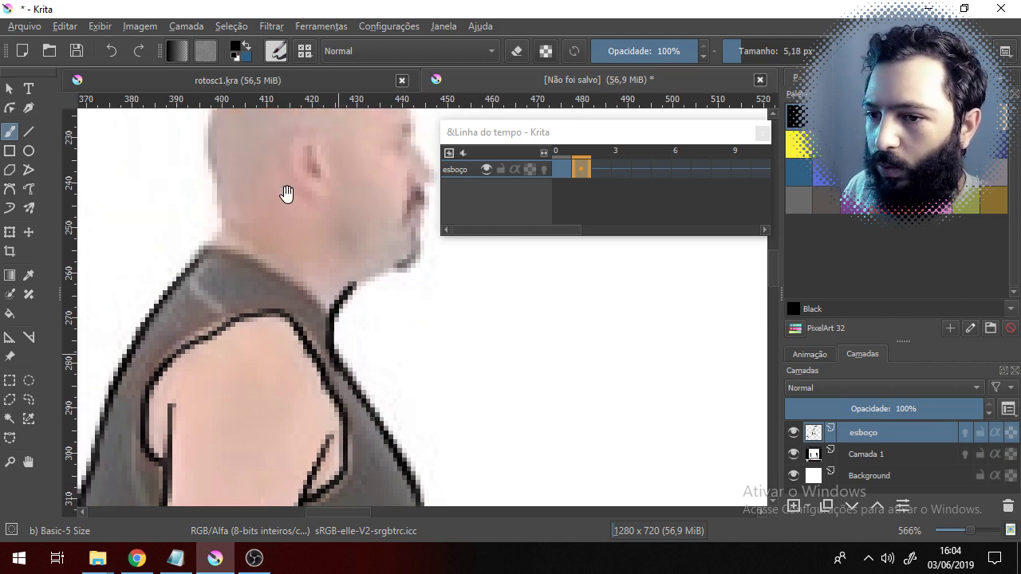
pyautogui.moveTo(223, 228)
pyautogui.mouseDown()
pyautogui.moveTo(199, 255)
pyautogui.moveTo(260, 260)
pyautogui.moveTo(327, 317)
pyautogui.mouseUp()
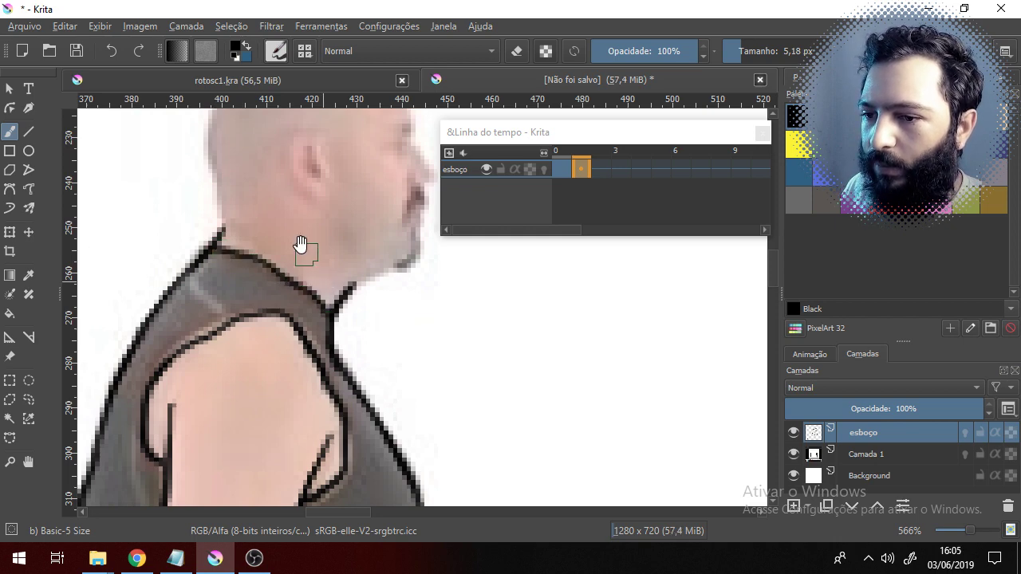
# - Trace the head outline along the back of the skull to the crown, the jaw and chin, and the nose
pyautogui.moveTo(301, 246); pyautogui.dragTo(329, 334)
pyautogui.moveTo(267, 151)
pyautogui.mouseDown()
pyautogui.moveTo(233, 217)
pyautogui.moveTo(250, 315)
pyautogui.mouseUp()
pyautogui.moveTo(396, 336); pyautogui.dragTo(374, 352)
pyautogui.moveTo(355, 386)
pyautogui.mouseDown()
pyautogui.moveTo(419, 360)
pyautogui.moveTo(426, 330)
pyautogui.moveTo(418, 360)
pyautogui.mouseUp()
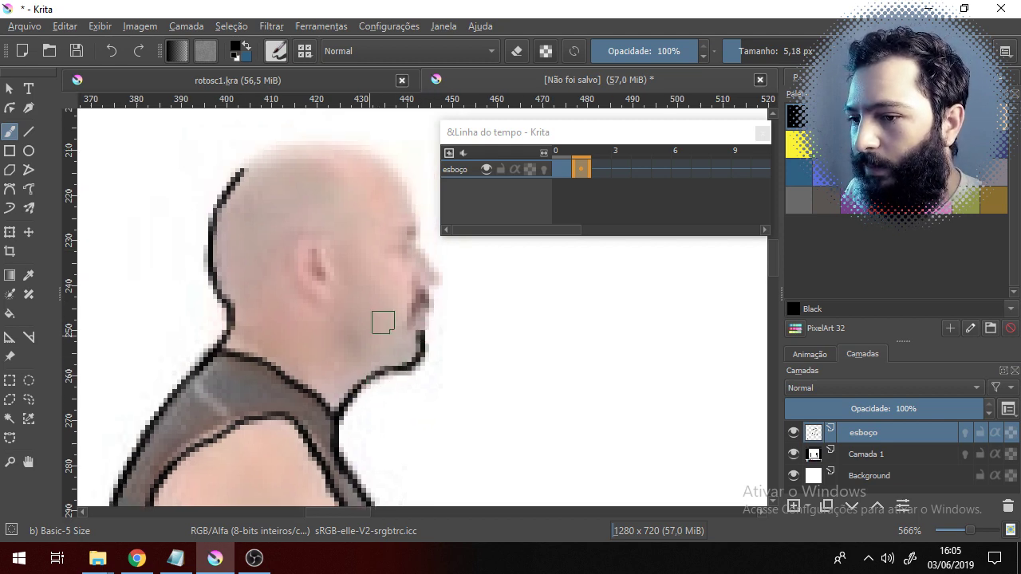
pyautogui.moveTo(426, 288); pyautogui.dragTo(428, 286)
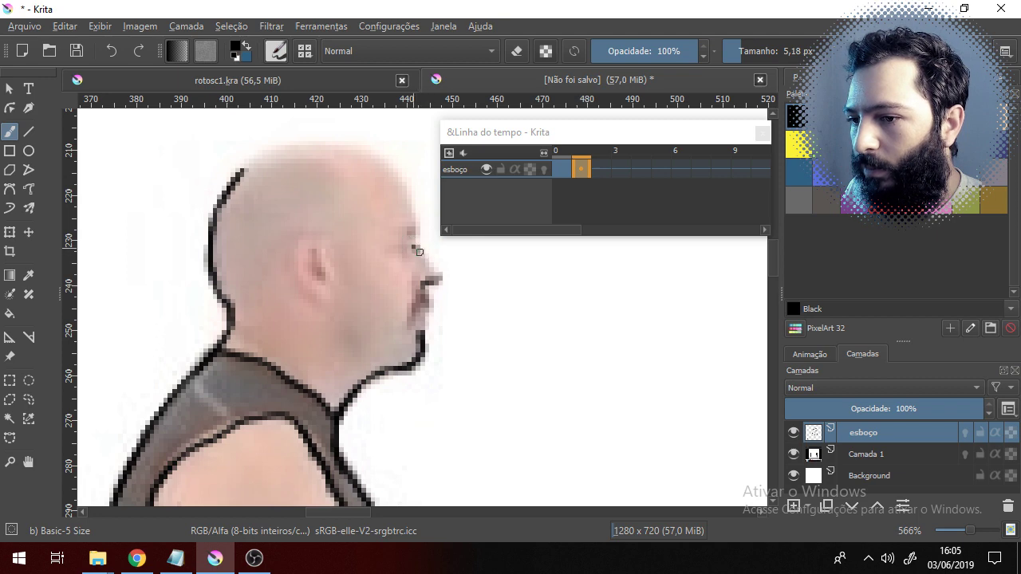
pyautogui.moveTo(413, 247)
pyautogui.mouseDown()
pyautogui.moveTo(438, 272)
pyautogui.moveTo(412, 246)
pyautogui.moveTo(418, 220)
pyautogui.moveTo(383, 265)
pyautogui.mouseUp()
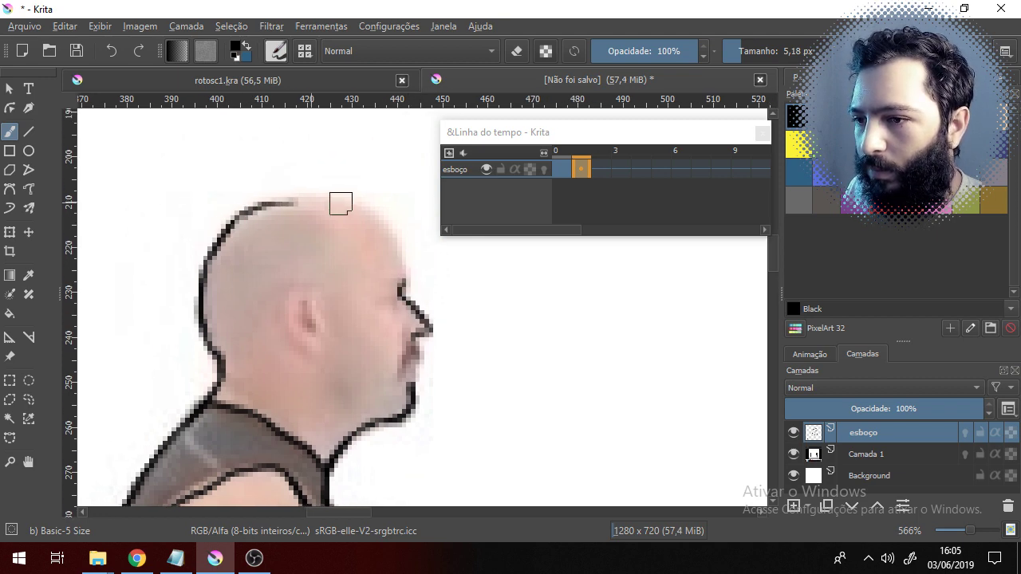
# - Switch repeatedly between frames 0 and 1 to compare the two head drawings
pyautogui.click(559, 169)
pyautogui.click(579, 170)
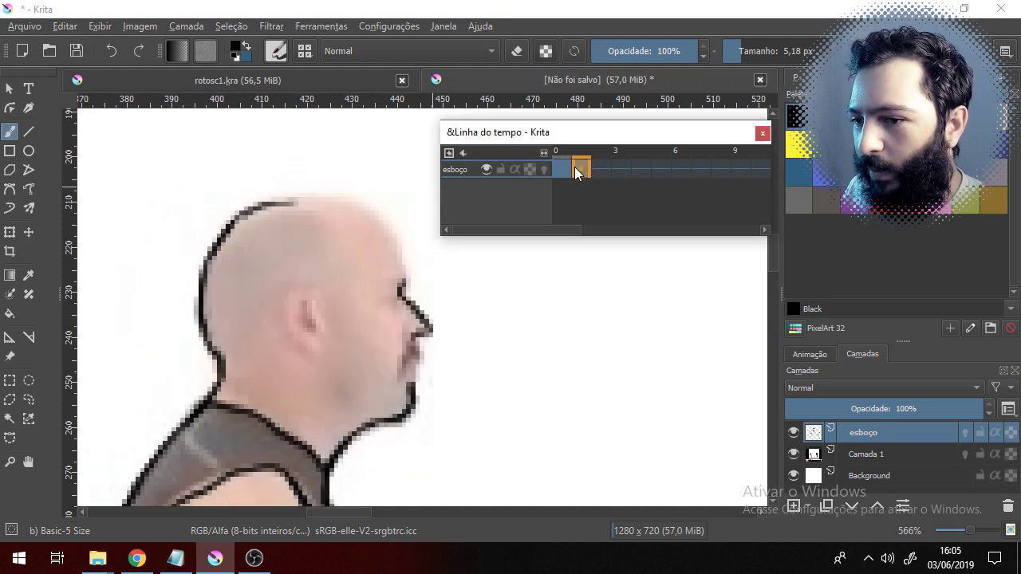
pyautogui.click(562, 174)
pyautogui.click(580, 170)
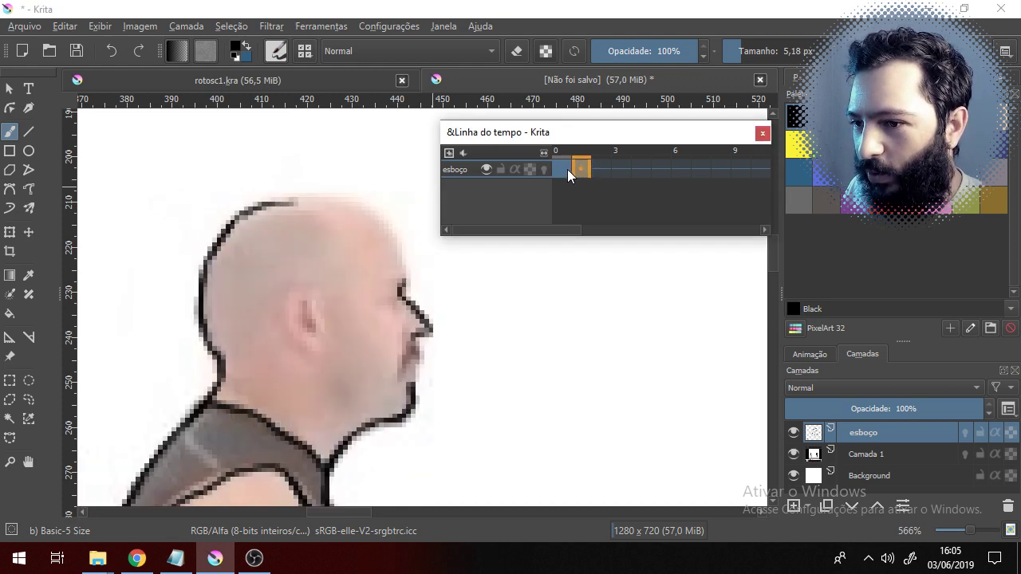
pyautogui.click(562, 170)
pyautogui.click(579, 170)
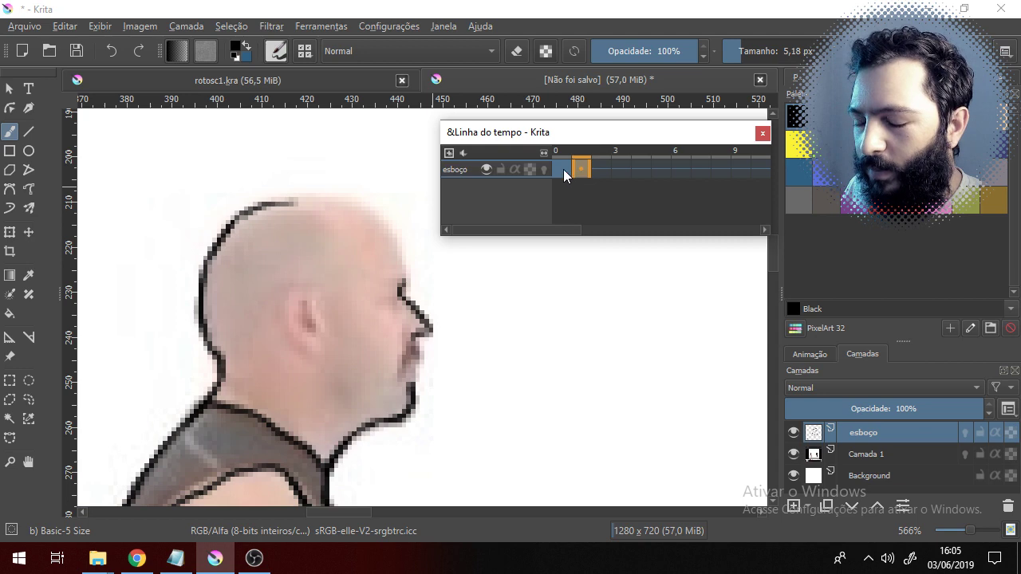
pyautogui.click(563, 173)
pyautogui.click(582, 169)
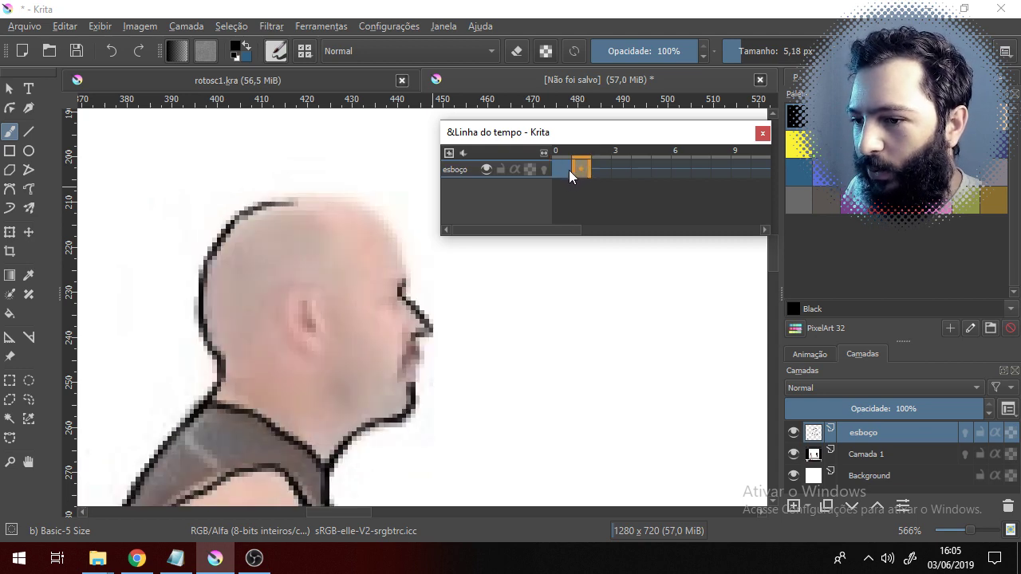
pyautogui.click(565, 172)
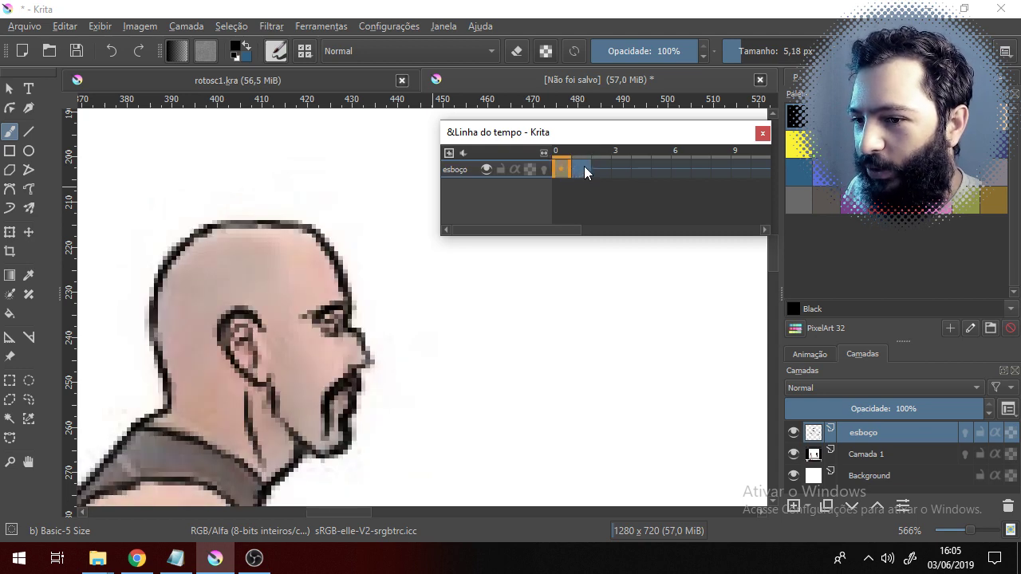
pyautogui.click(585, 169)
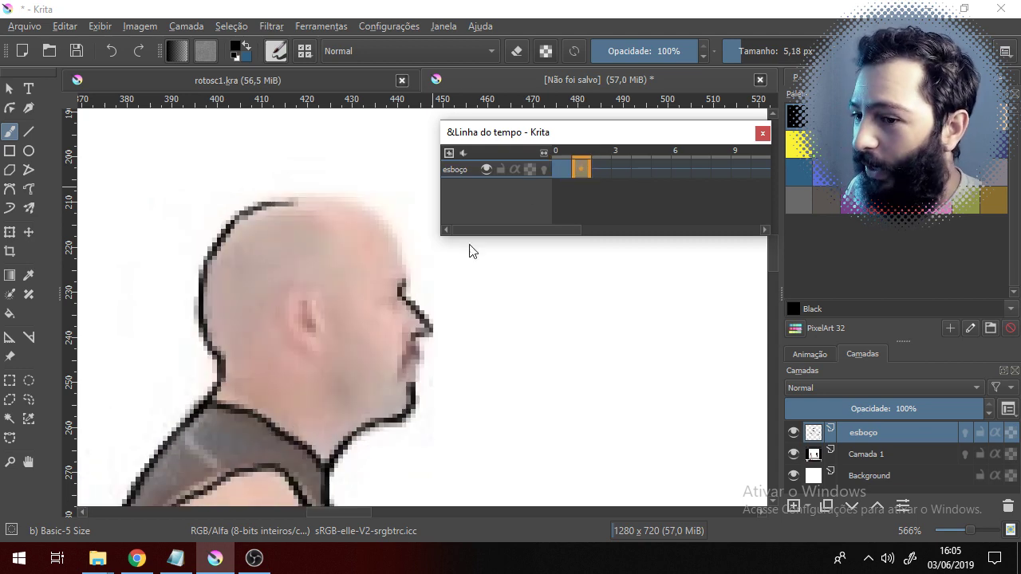
# - Erase the nose line in frame 1 and enable onion skin on the esboço layer
pyautogui.click(523, 51)
pyautogui.moveTo(410, 281)
pyautogui.mouseDown()
pyautogui.moveTo(402, 308)
pyautogui.moveTo(423, 298)
pyautogui.moveTo(424, 334)
pyautogui.mouseUp()
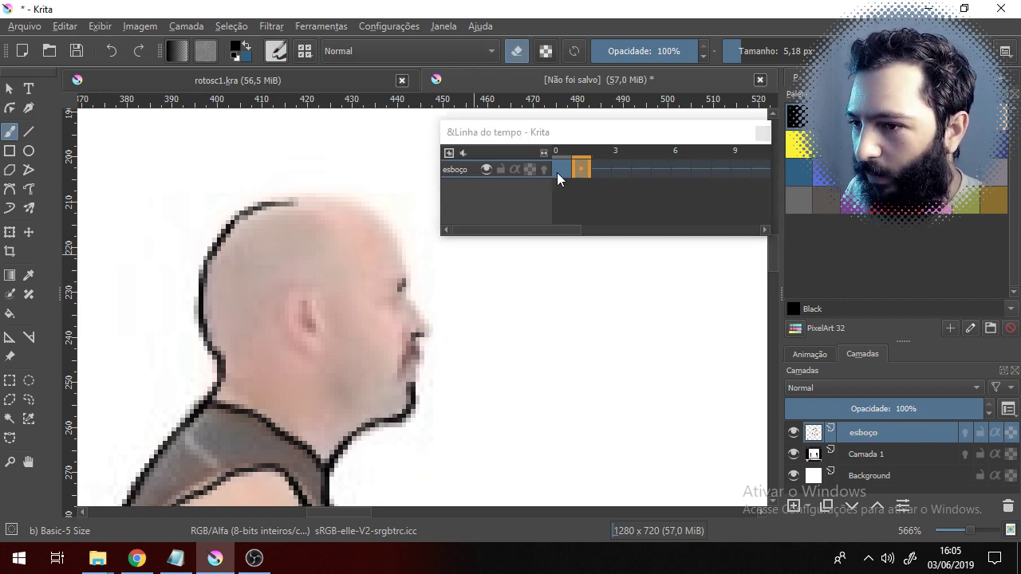
pyautogui.click(544, 170)
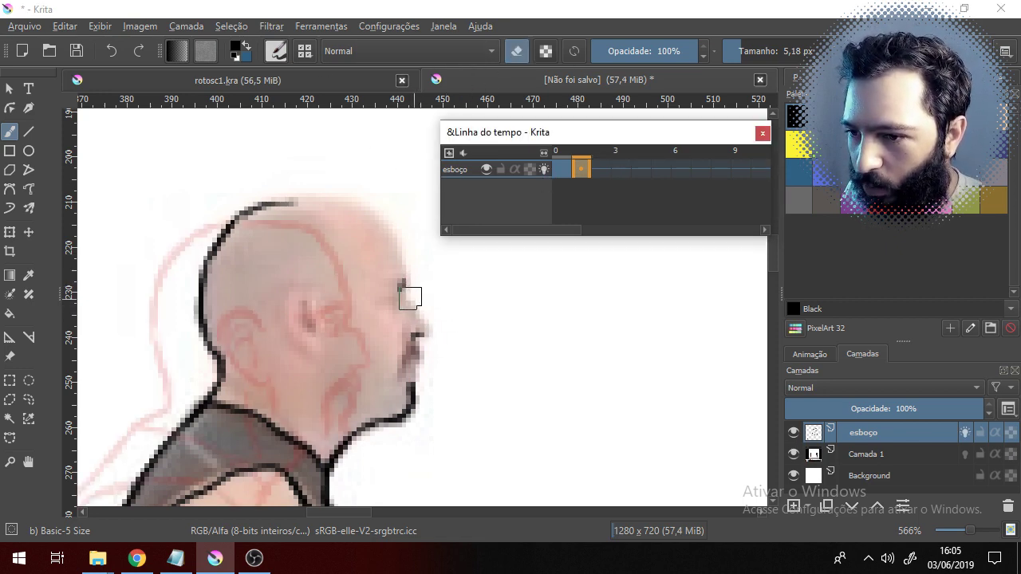
# - Redraw the nose profile in black and trace the brow and forehead up toward the crown
pyautogui.click(517, 51)
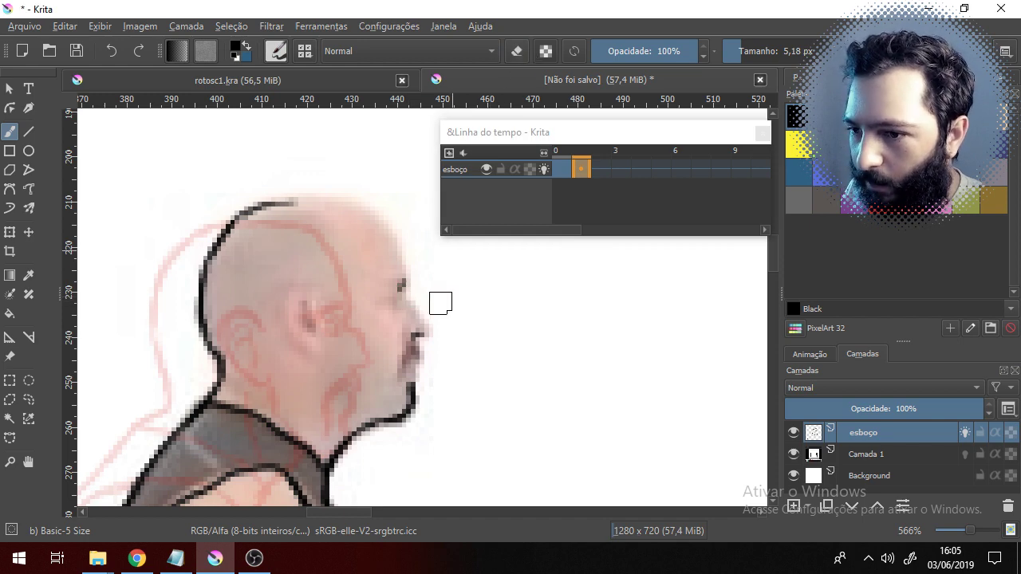
pyautogui.moveTo(402, 296)
pyautogui.mouseDown()
pyautogui.moveTo(426, 323)
pyautogui.moveTo(410, 336)
pyautogui.mouseUp()
pyautogui.moveTo(403, 275); pyautogui.dragTo(402, 257)
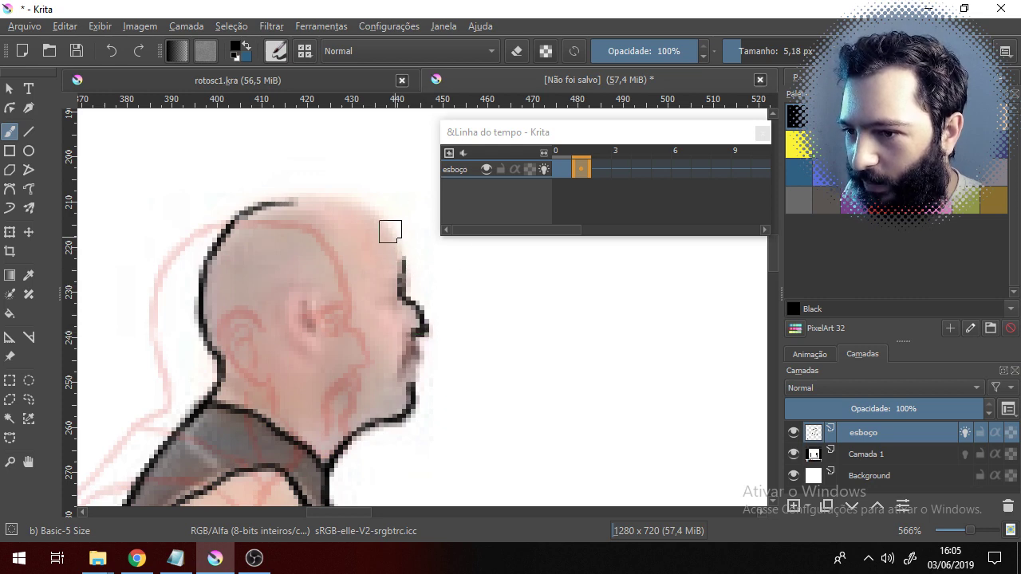
pyautogui.moveTo(355, 199)
pyautogui.mouseDown()
pyautogui.moveTo(404, 275)
pyautogui.moveTo(389, 254)
pyautogui.mouseUp()
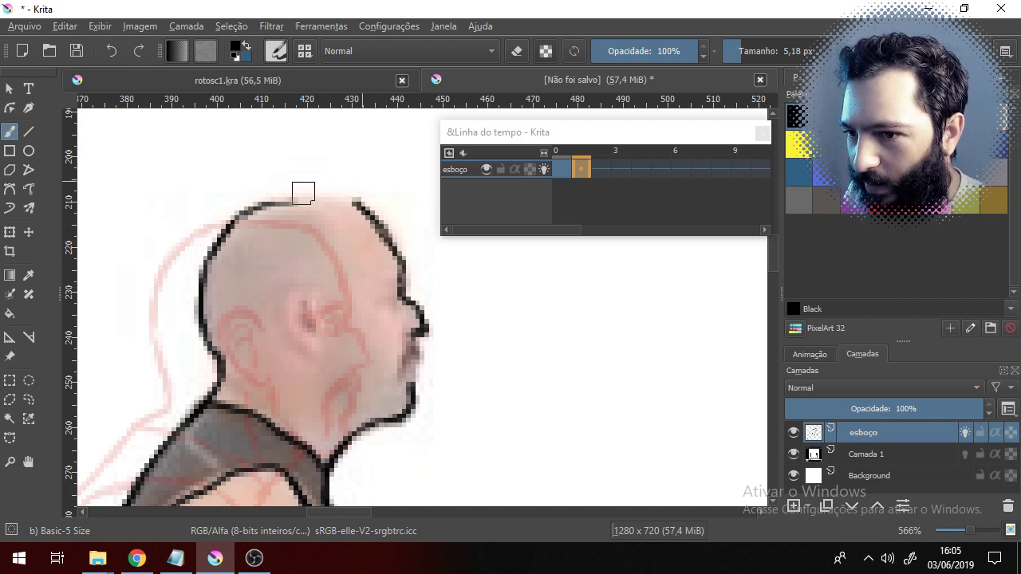
# - Close the crown outline in frame 1 and draw the eyebrow, eye and drooping moustache in black
pyautogui.moveTo(275, 201); pyautogui.dragTo(358, 205)
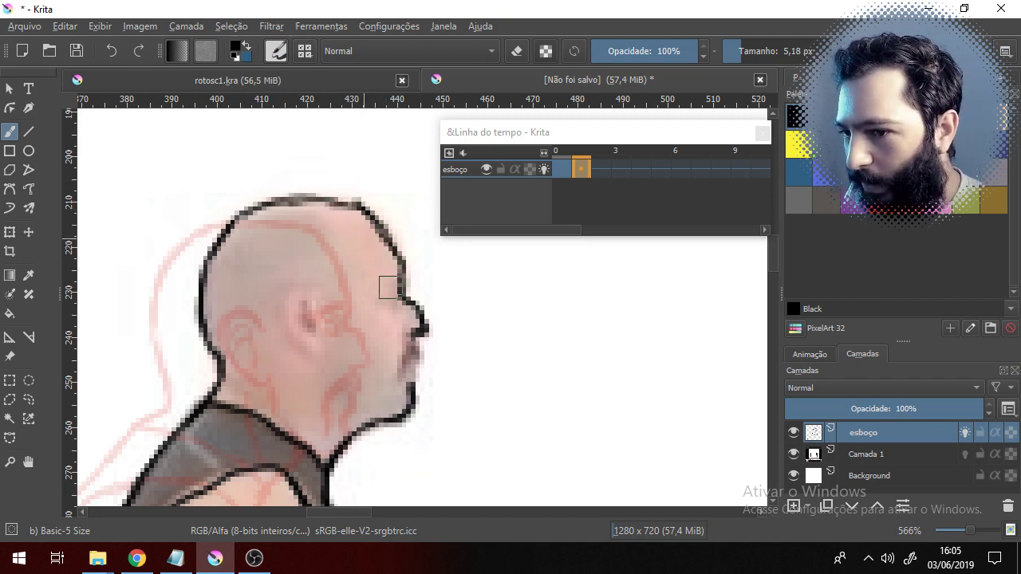
pyautogui.moveTo(391, 276)
pyautogui.mouseDown()
pyautogui.moveTo(384, 299)
pyautogui.moveTo(396, 292)
pyautogui.moveTo(382, 300)
pyautogui.moveTo(397, 288)
pyautogui.moveTo(382, 302)
pyautogui.moveTo(404, 306)
pyautogui.moveTo(384, 304)
pyautogui.moveTo(400, 268)
pyautogui.moveTo(365, 283)
pyautogui.mouseUp()
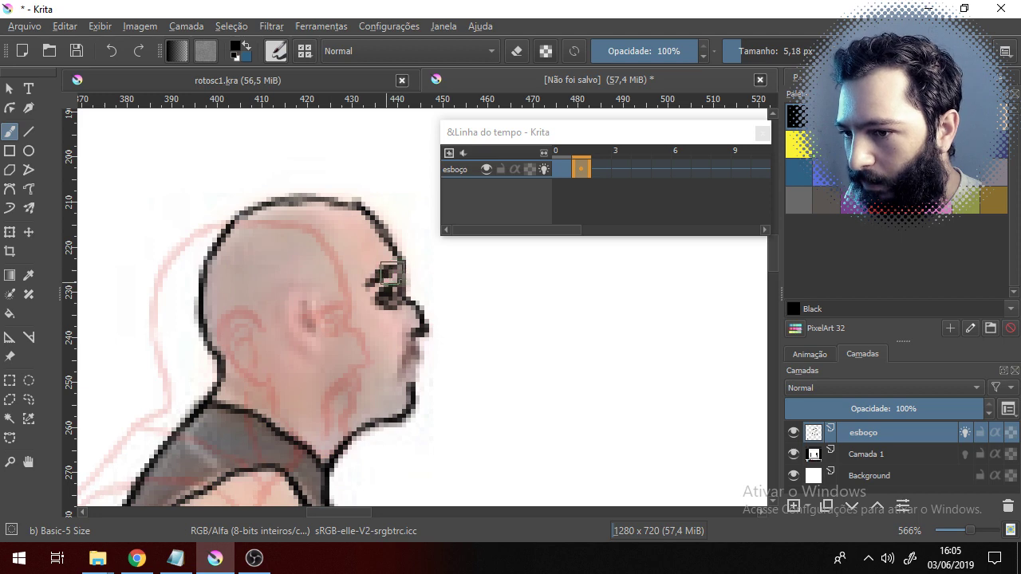
pyautogui.moveTo(428, 356); pyautogui.dragTo(428, 324)
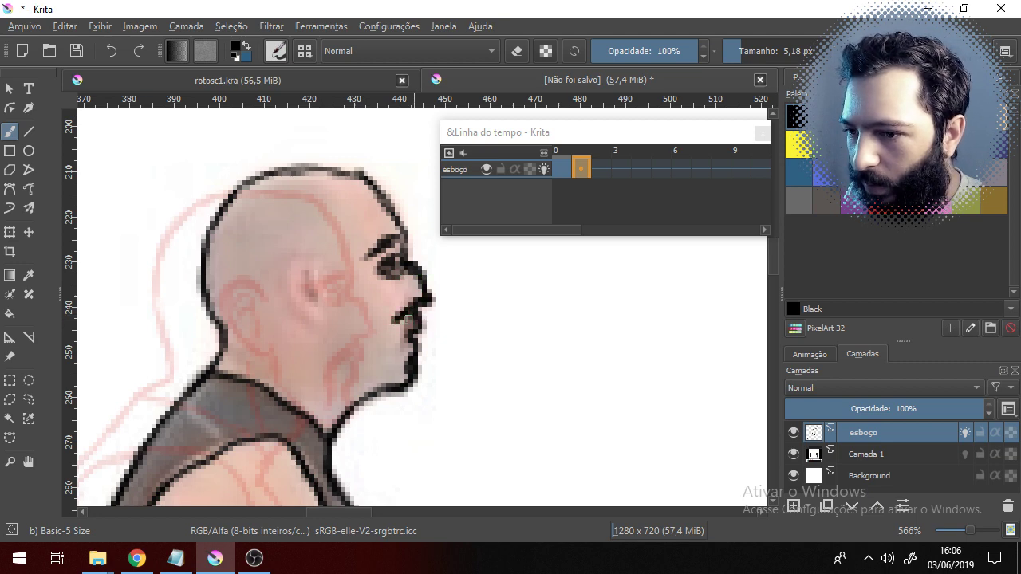
pyautogui.moveTo(407, 319)
pyautogui.mouseDown()
pyautogui.moveTo(383, 372)
pyautogui.moveTo(386, 349)
pyautogui.mouseUp()
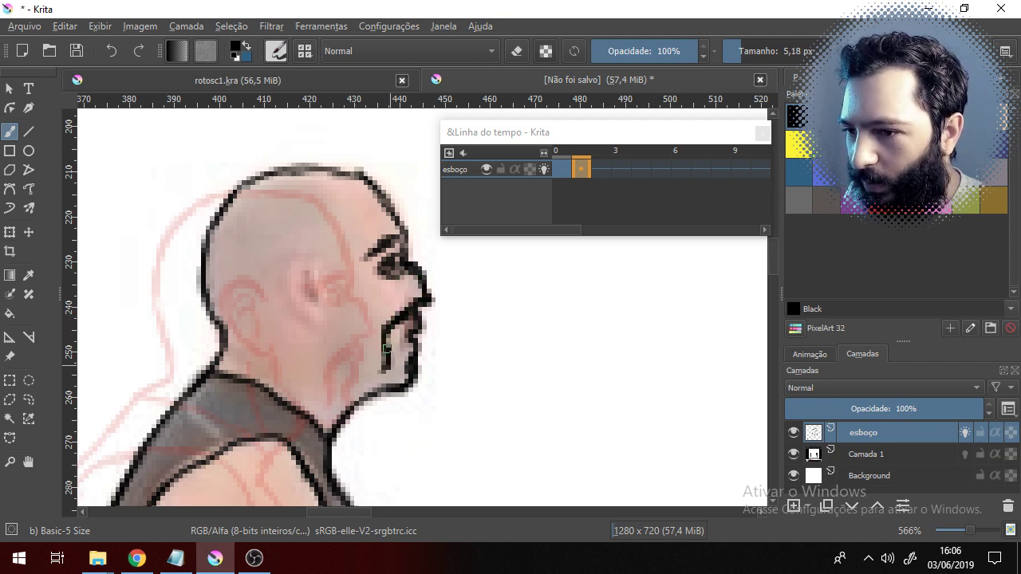
# - Turn off onion skin on the esboço layer and draw the ear's outline and inner folds in frame 1
pyautogui.click(563, 169)
pyautogui.click(580, 169)
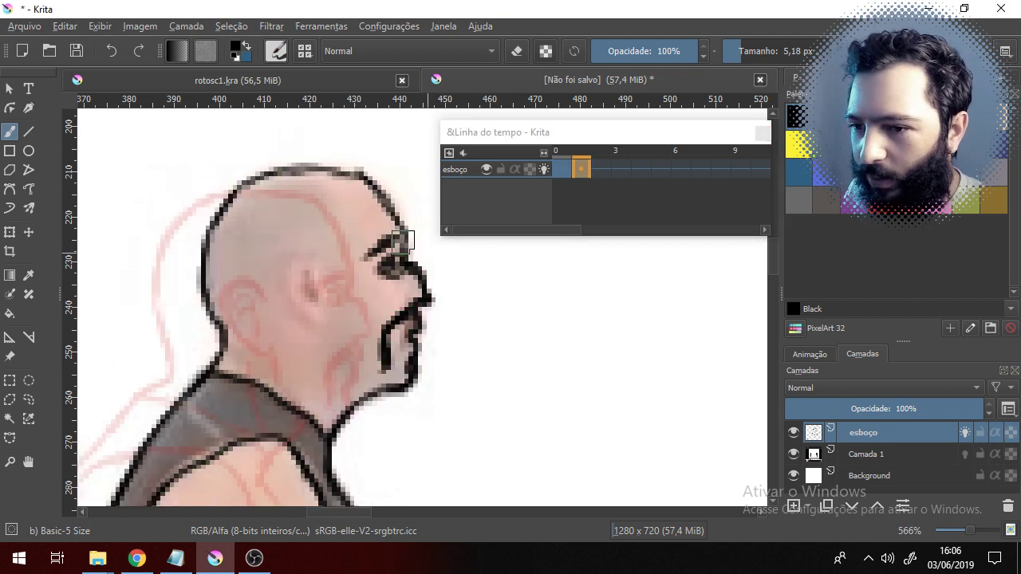
pyautogui.click(543, 170)
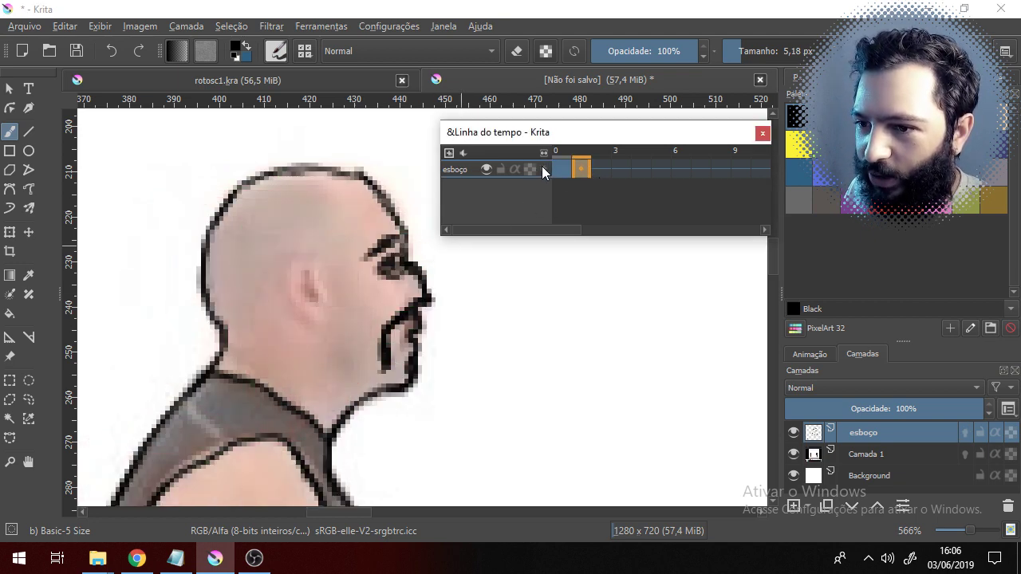
pyautogui.moveTo(320, 263)
pyautogui.mouseDown()
pyautogui.moveTo(295, 288)
pyautogui.moveTo(298, 312)
pyautogui.moveTo(295, 273)
pyautogui.moveTo(325, 323)
pyautogui.mouseUp()
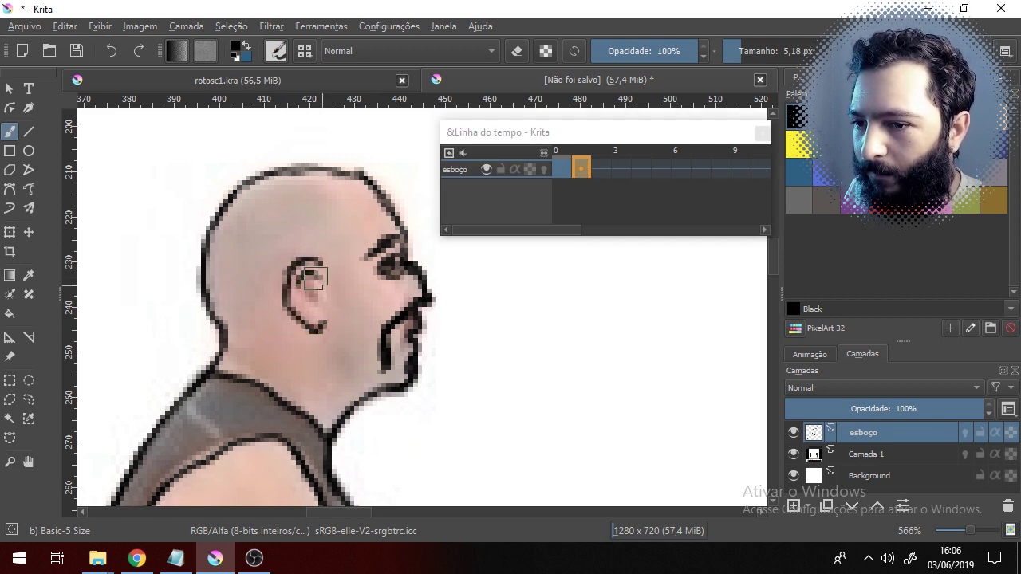
pyautogui.moveTo(315, 278)
pyautogui.mouseDown()
pyautogui.moveTo(319, 307)
pyautogui.moveTo(326, 279)
pyautogui.moveTo(316, 321)
pyautogui.mouseUp()
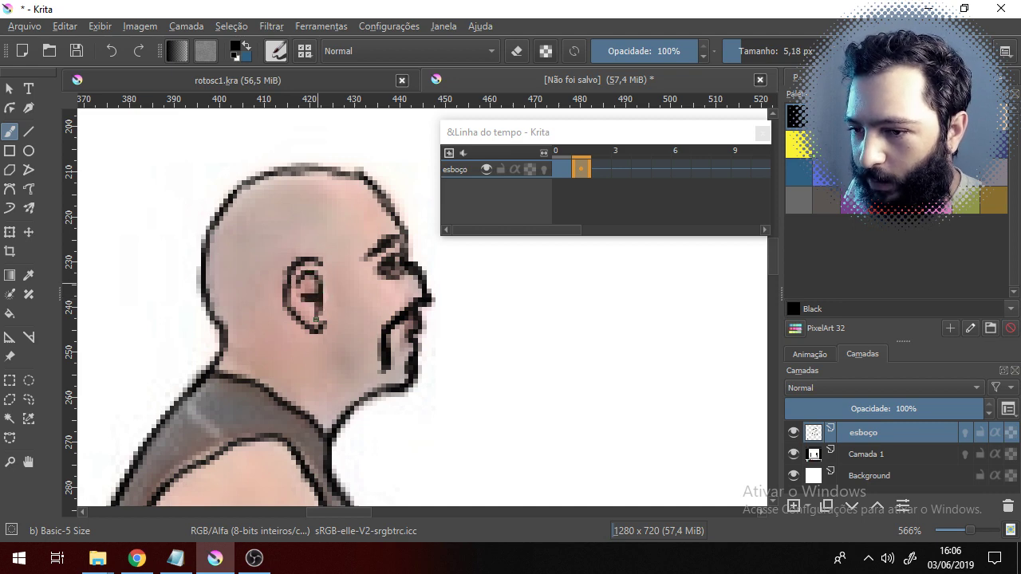
pyautogui.moveTo(325, 273)
pyautogui.mouseDown()
pyautogui.moveTo(295, 279)
pyautogui.moveTo(297, 268)
pyautogui.moveTo(299, 316)
pyautogui.mouseUp()
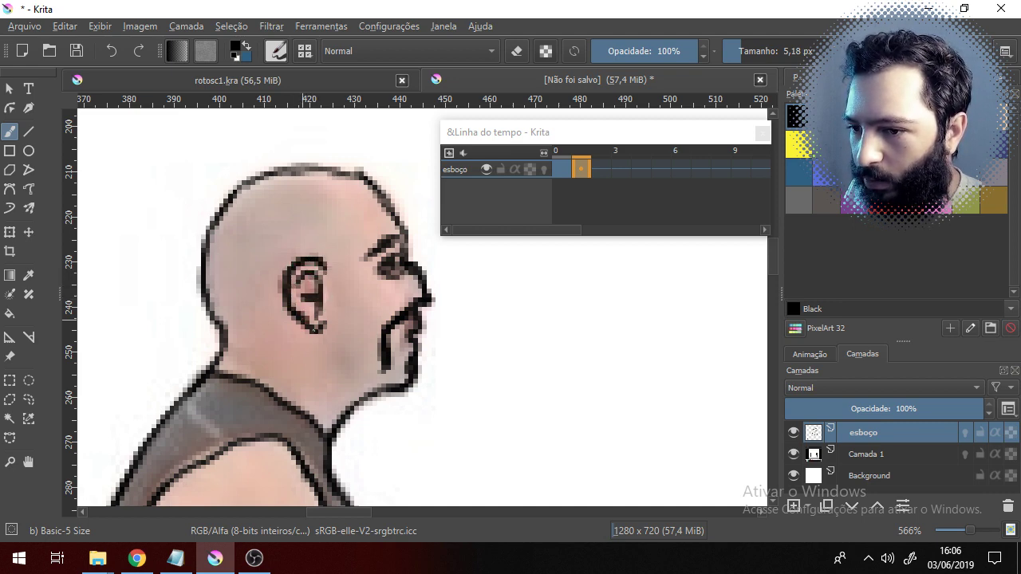
# - Draw the jaw line from the earlobe down to the chin in frame 1, checking it against frame 0
pyautogui.click(556, 171)
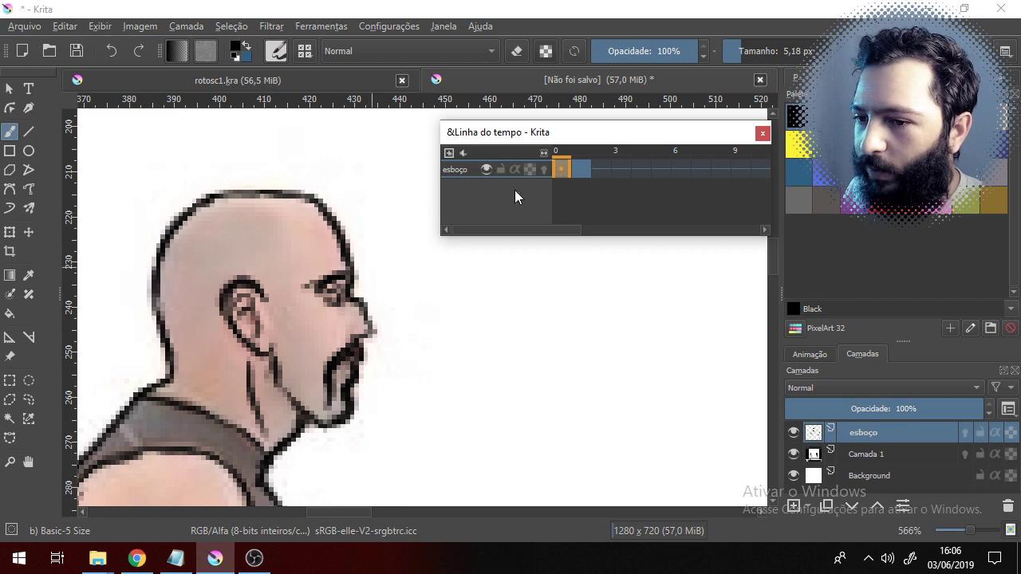
pyautogui.click(584, 171)
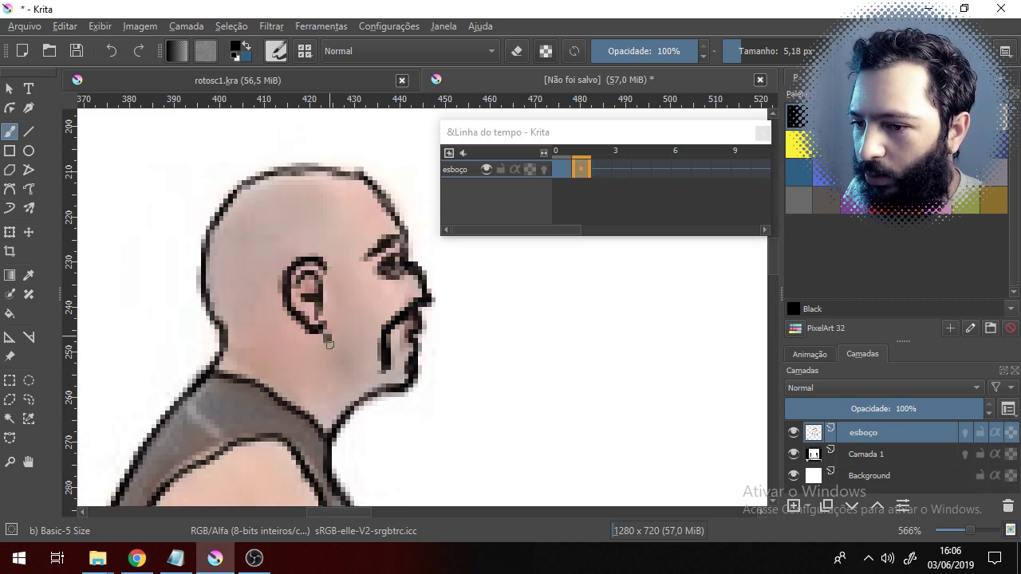
pyautogui.click(559, 171)
pyautogui.click(586, 169)
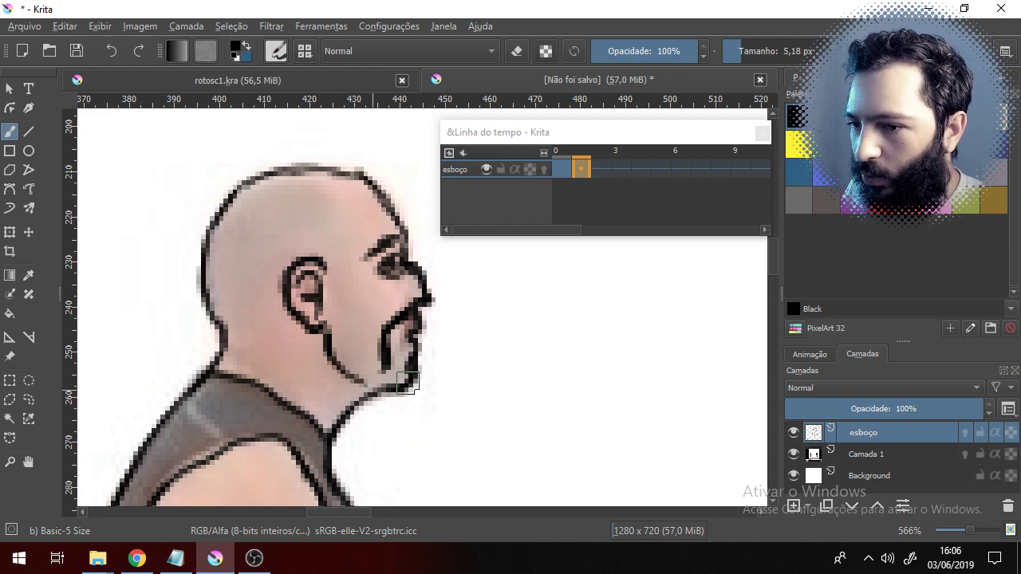
pyautogui.moveTo(351, 376)
pyautogui.mouseDown()
pyautogui.moveTo(399, 394)
pyautogui.moveTo(420, 350)
pyautogui.mouseUp()
pyautogui.click(556, 170)
pyautogui.click(593, 167)
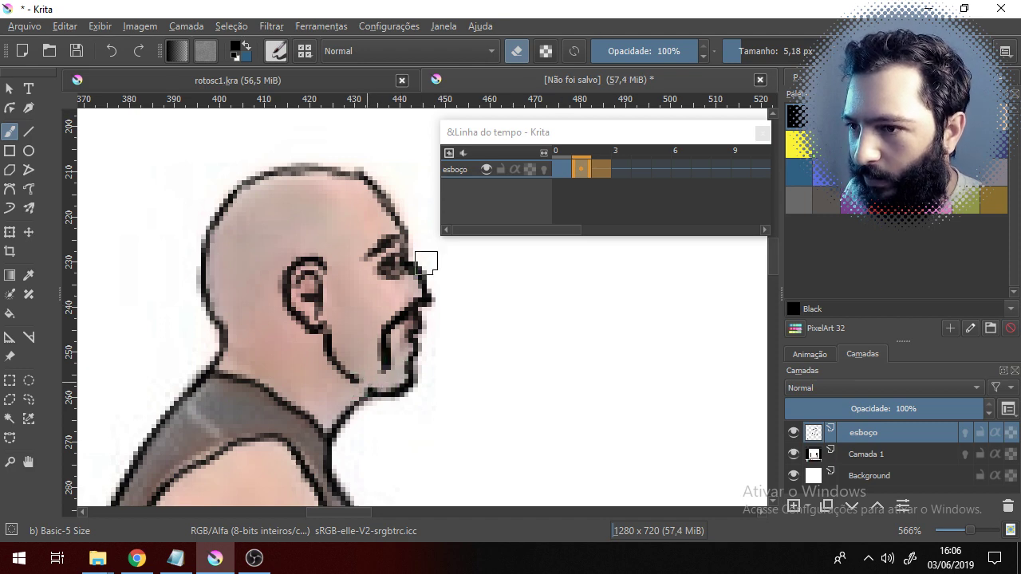
pyautogui.click(563, 171)
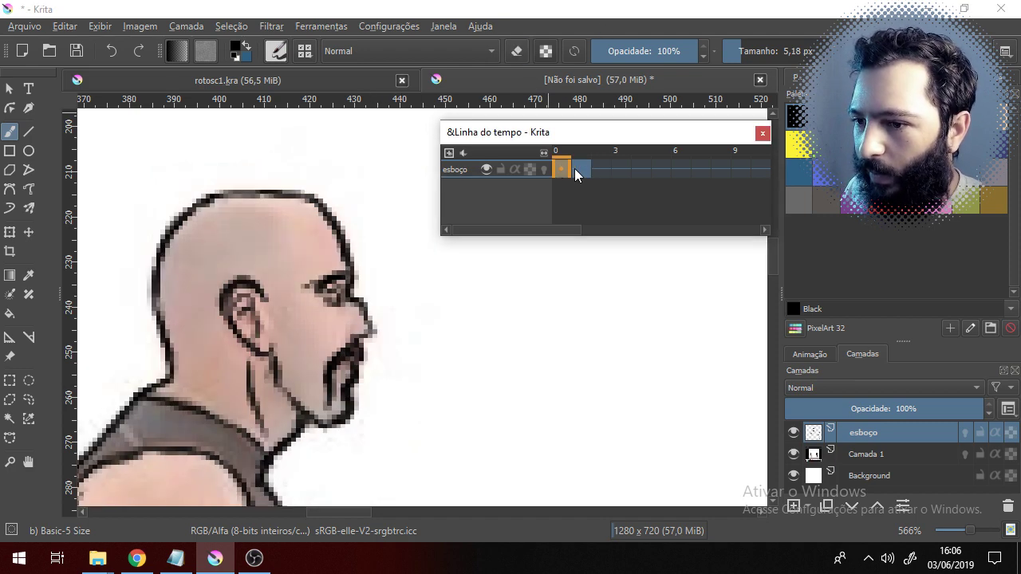
pyautogui.click(576, 167)
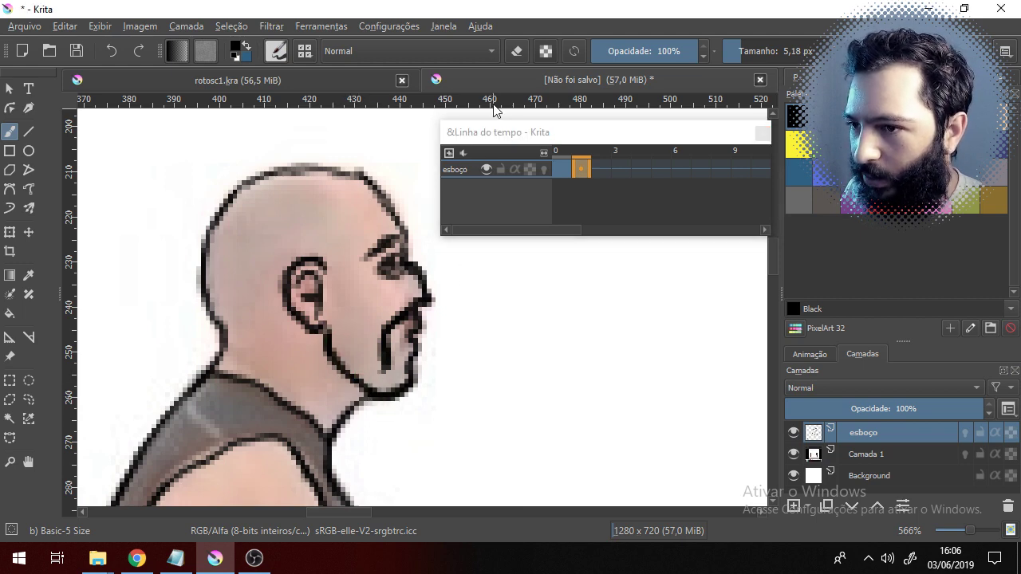
# - Compare frames 0 and 1, and clean up the lower inner ear lines in frame 1
pyautogui.click(560, 169)
pyautogui.click(576, 169)
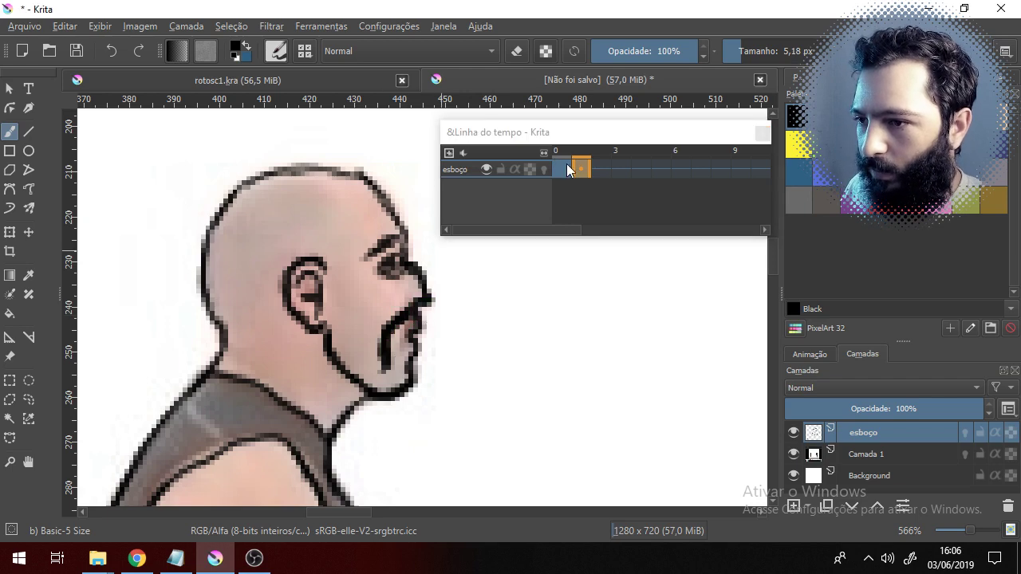
pyautogui.click(566, 167)
pyautogui.click(585, 170)
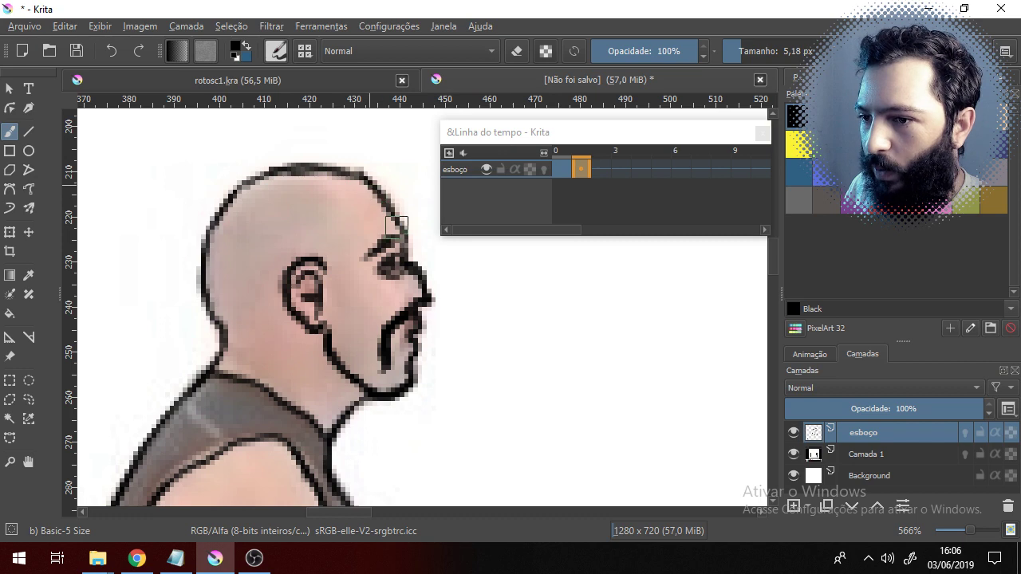
pyautogui.moveTo(312, 305); pyautogui.dragTo(318, 314)
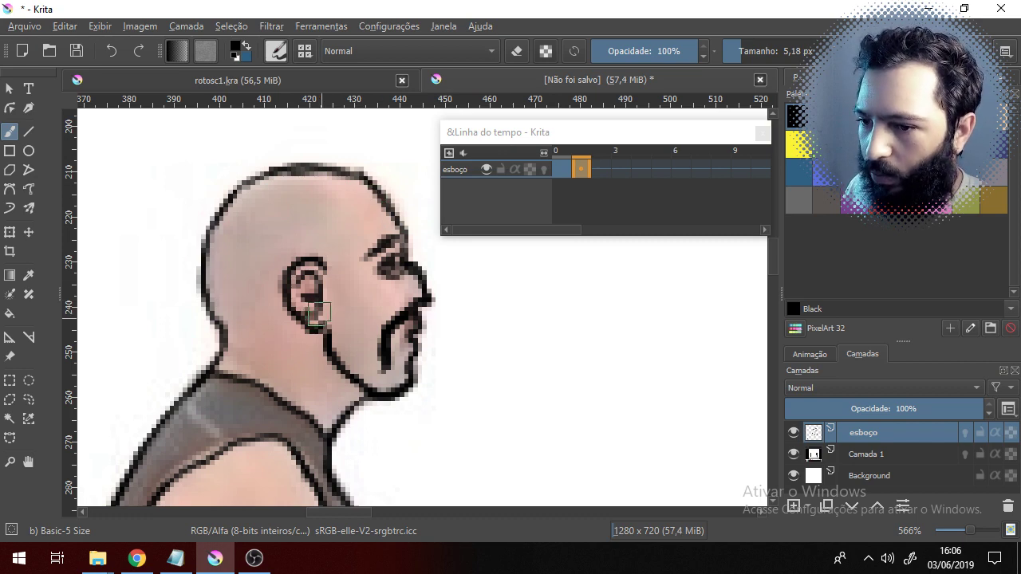
# - Draw the neck muscle line running down from below the ear in frame 1, using frame 0 as reference
pyautogui.click(561, 171)
pyautogui.click(582, 168)
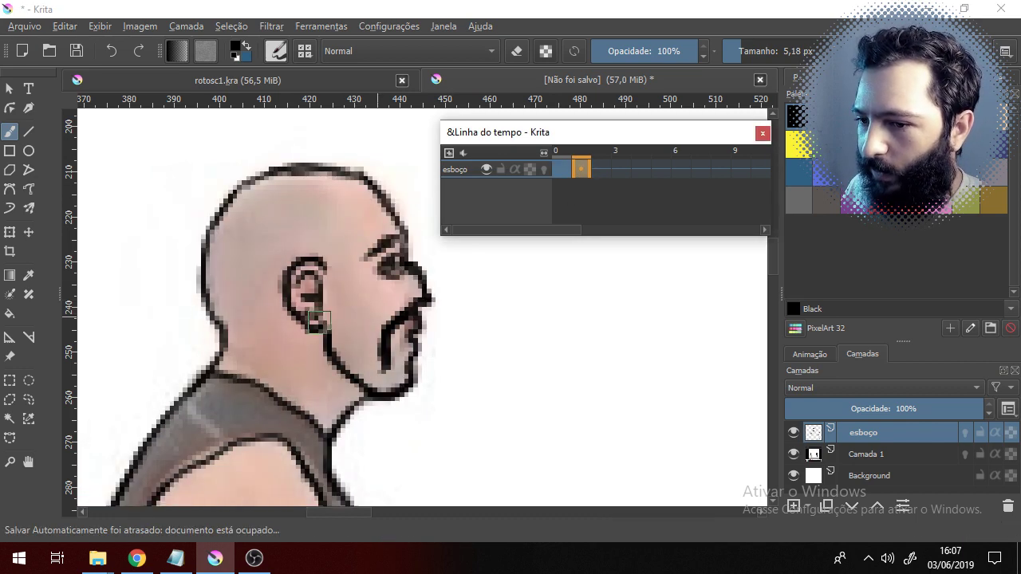
pyautogui.moveTo(308, 341); pyautogui.dragTo(327, 402)
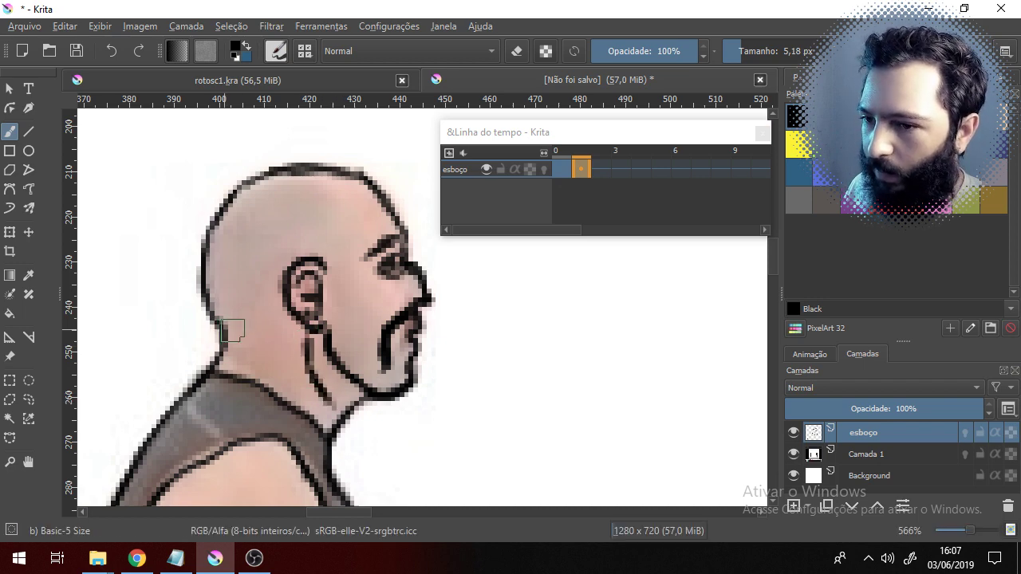
pyautogui.moveTo(345, 371); pyautogui.dragTo(330, 333)
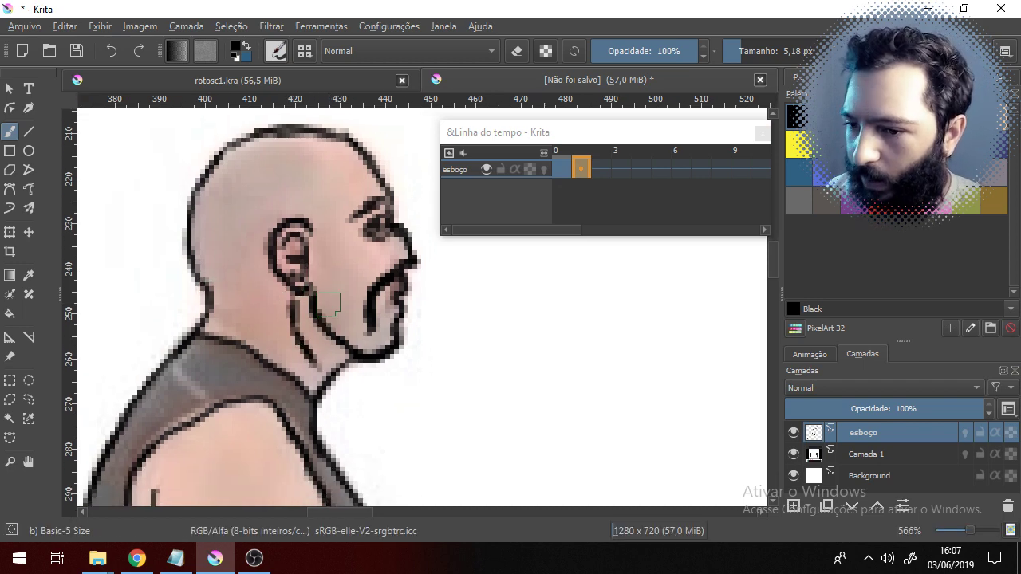
# - Compare the figure in frames 0 and 1, and touch up the moustache's lower tip in frame 1 with the eraser
pyautogui.scroll(-6, 327, 303)
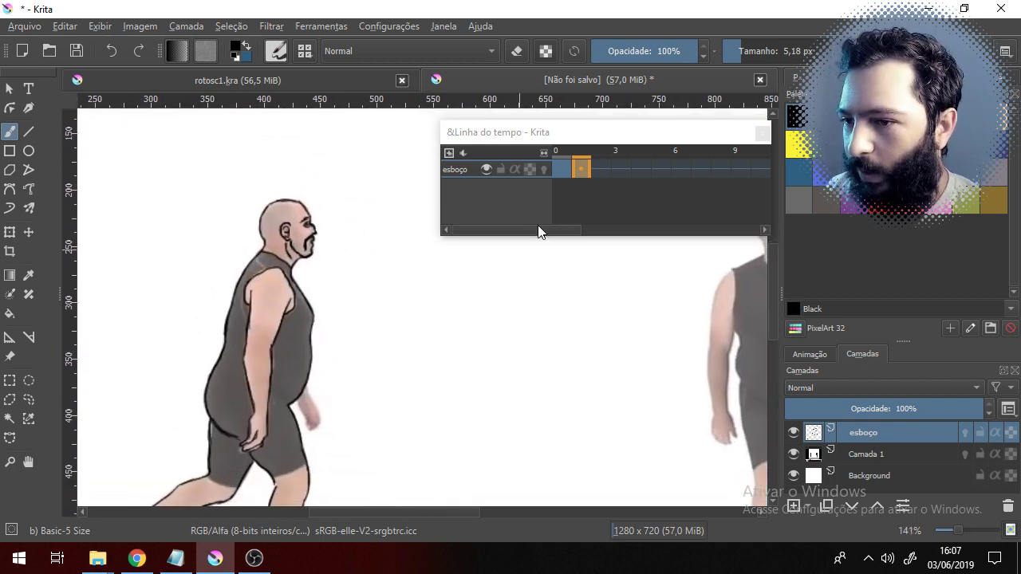
pyautogui.click(566, 164)
pyautogui.click(584, 170)
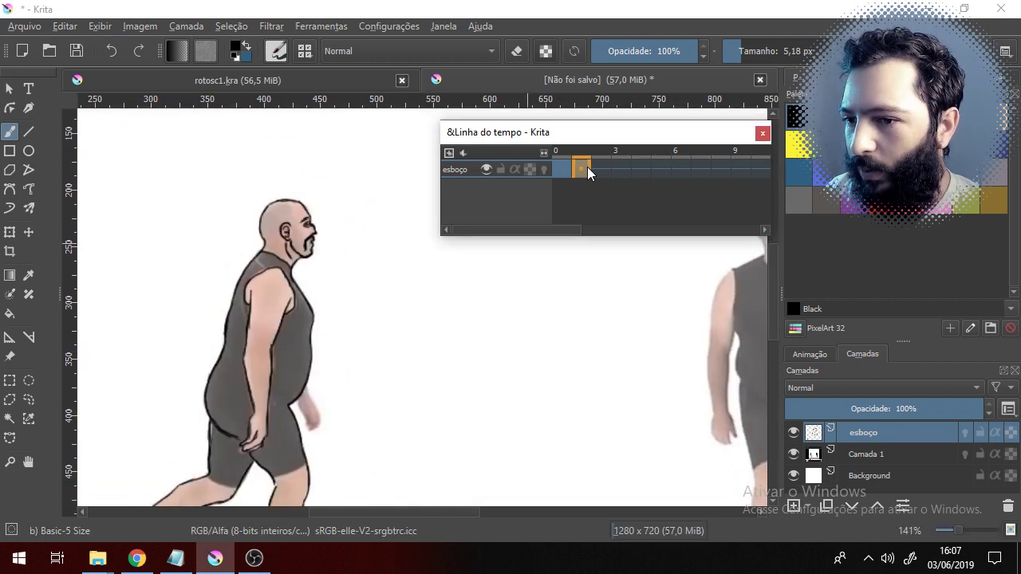
pyautogui.scroll(4, 308, 237)
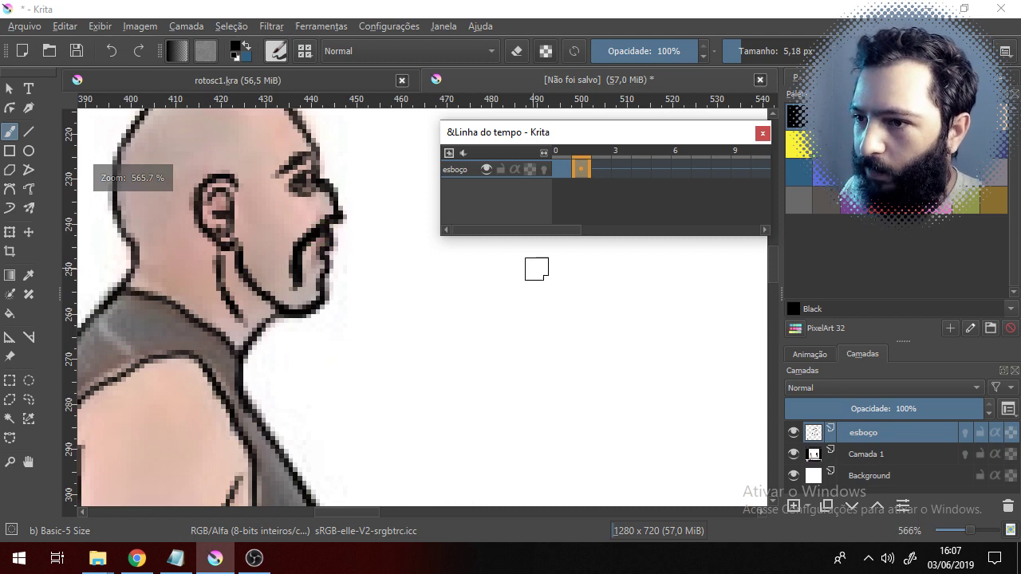
pyautogui.click(522, 52)
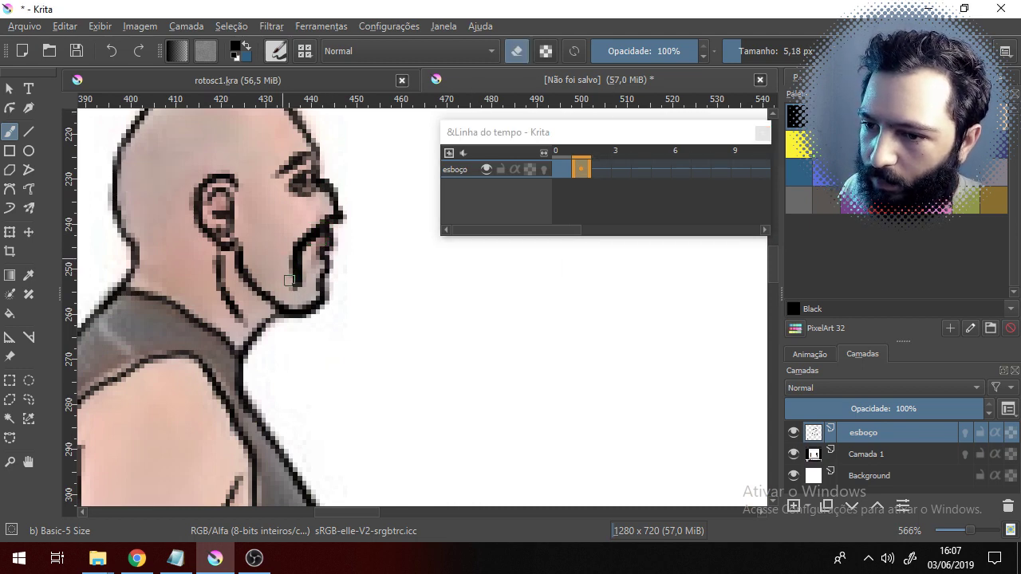
pyautogui.click(524, 54)
# - Add a new blank frame at position 2 of the esboço layer
pyautogui.click(600, 169)
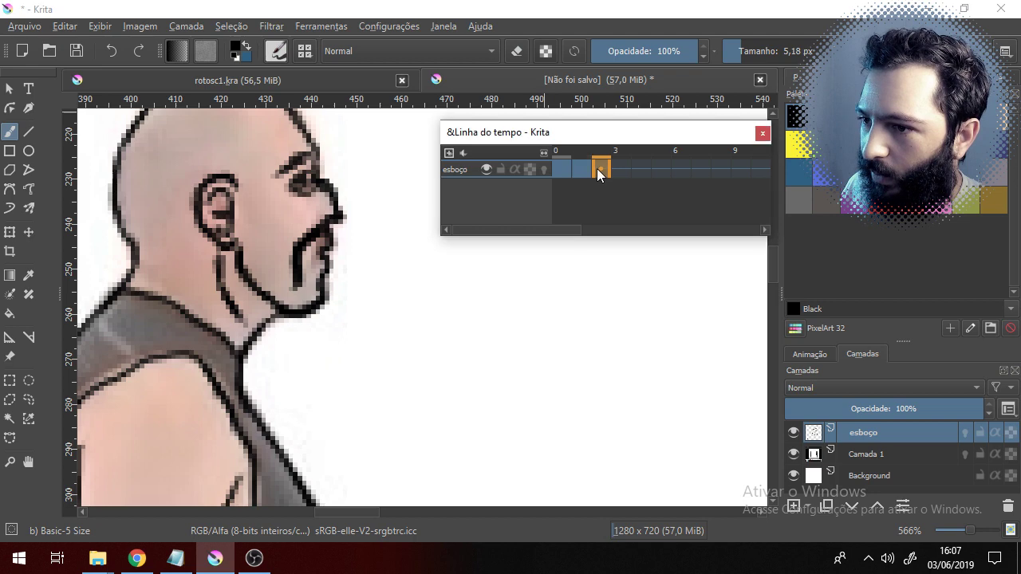
pyautogui.click(809, 354)
pyautogui.click(796, 481)
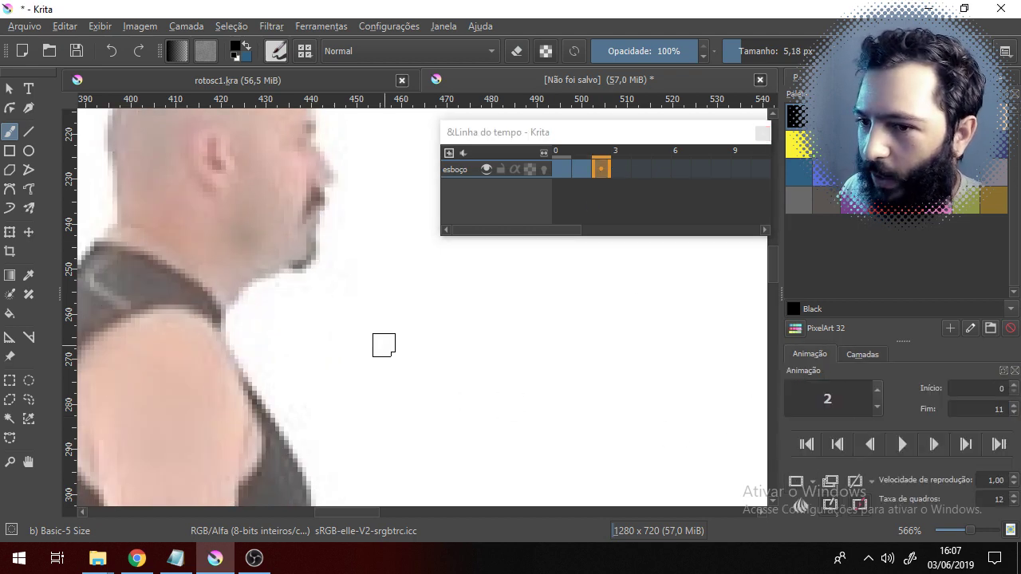
pyautogui.scroll(-4, 384, 345)
pyautogui.moveTo(369, 340); pyautogui.dragTo(350, 291)
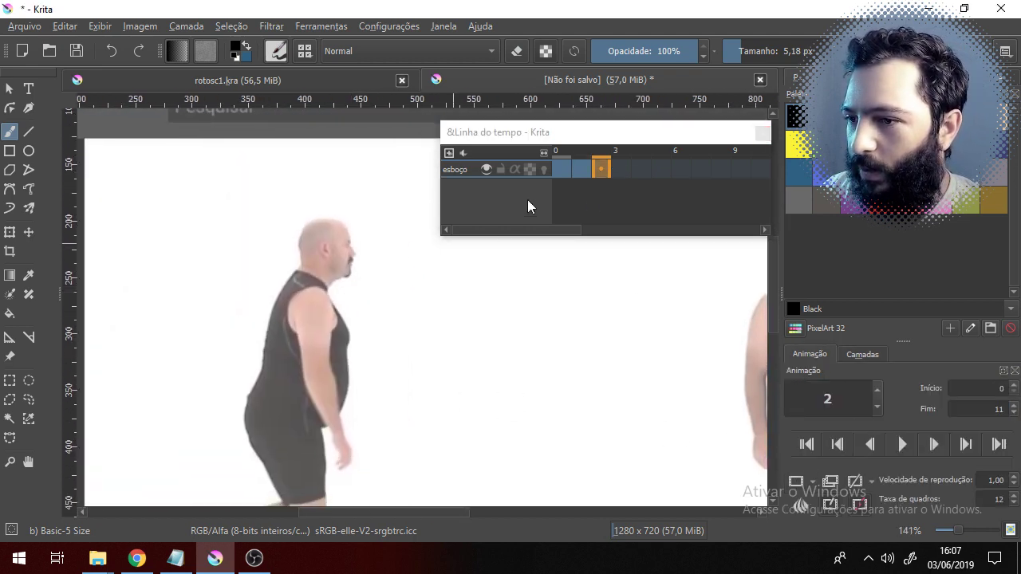
# - Hide the Camada 1 reference layer and compare the line drawings of frames 0 and 1
pyautogui.click(582, 169)
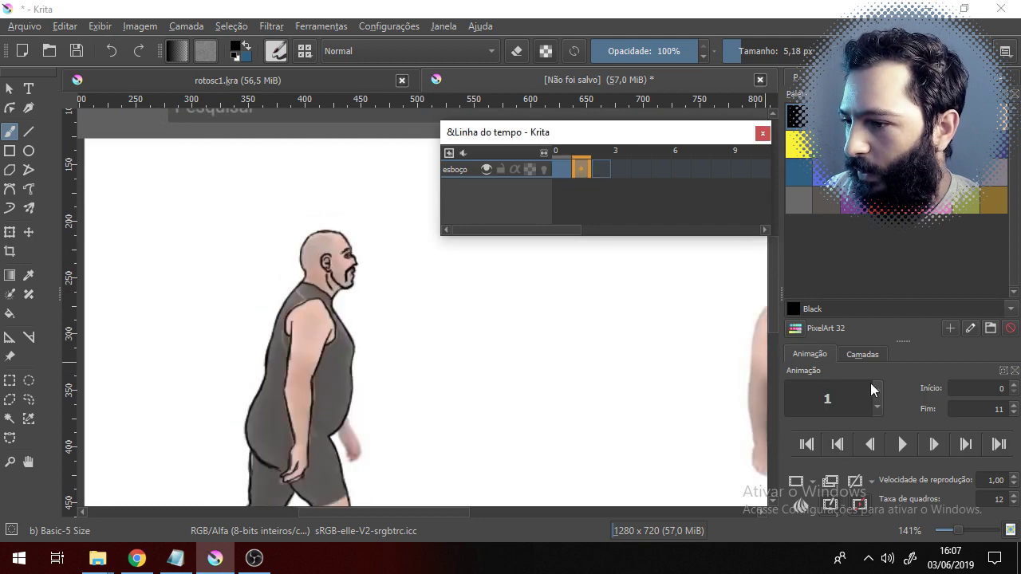
pyautogui.click(857, 352)
pyautogui.click(793, 453)
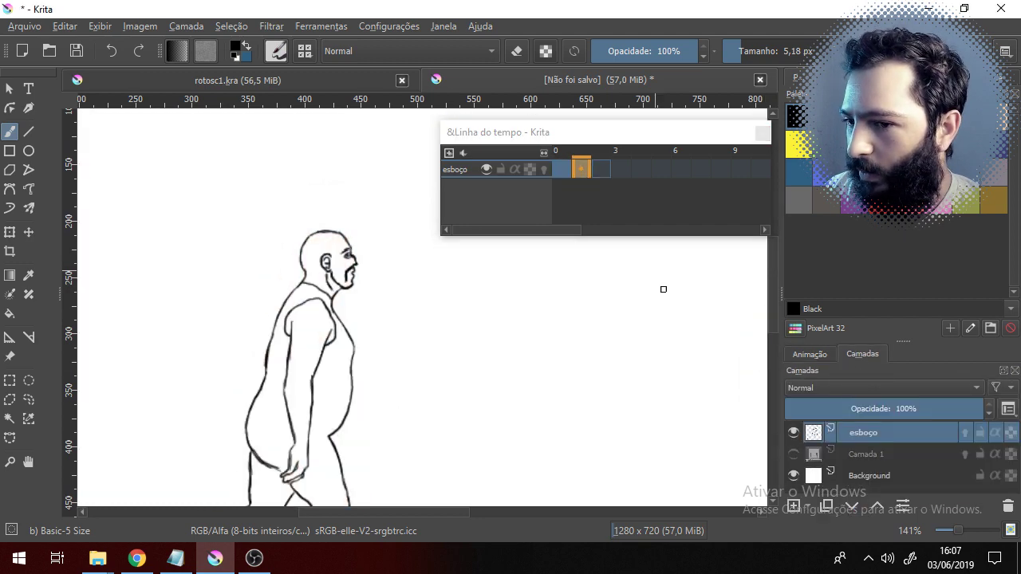
pyautogui.click(562, 169)
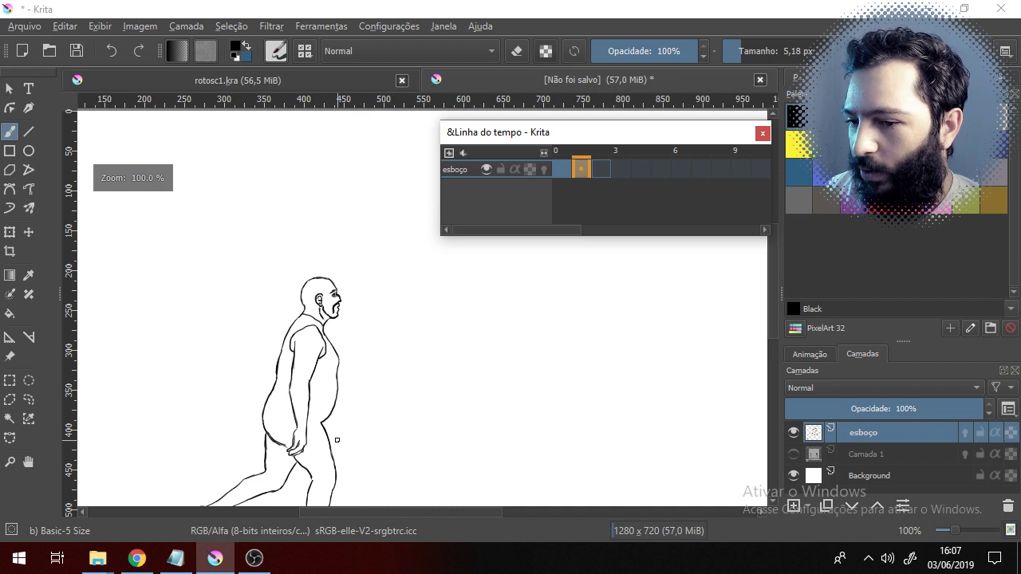
pyautogui.moveTo(337, 436); pyautogui.dragTo(323, 378)
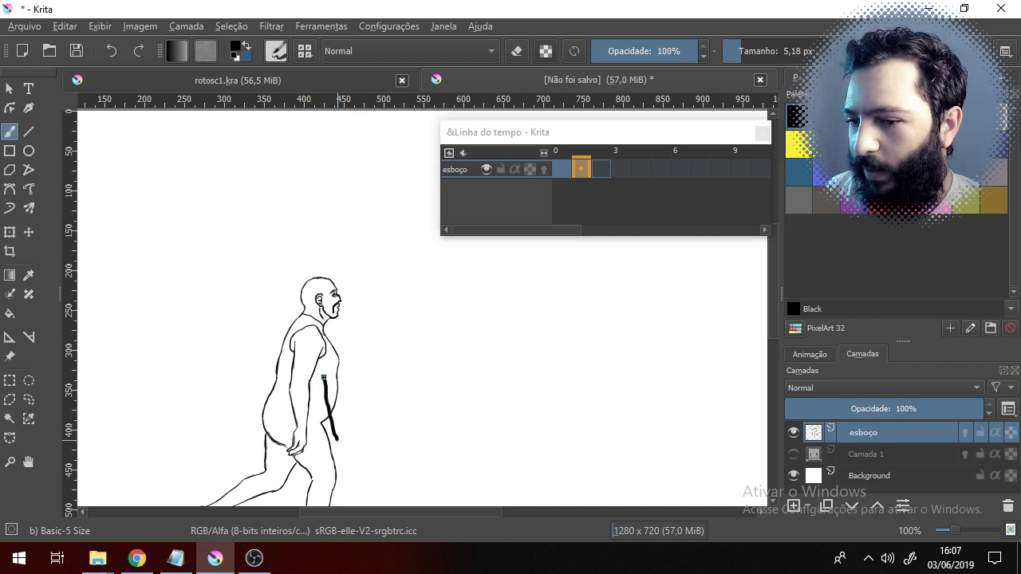
pyautogui.click(567, 167)
pyautogui.click(582, 168)
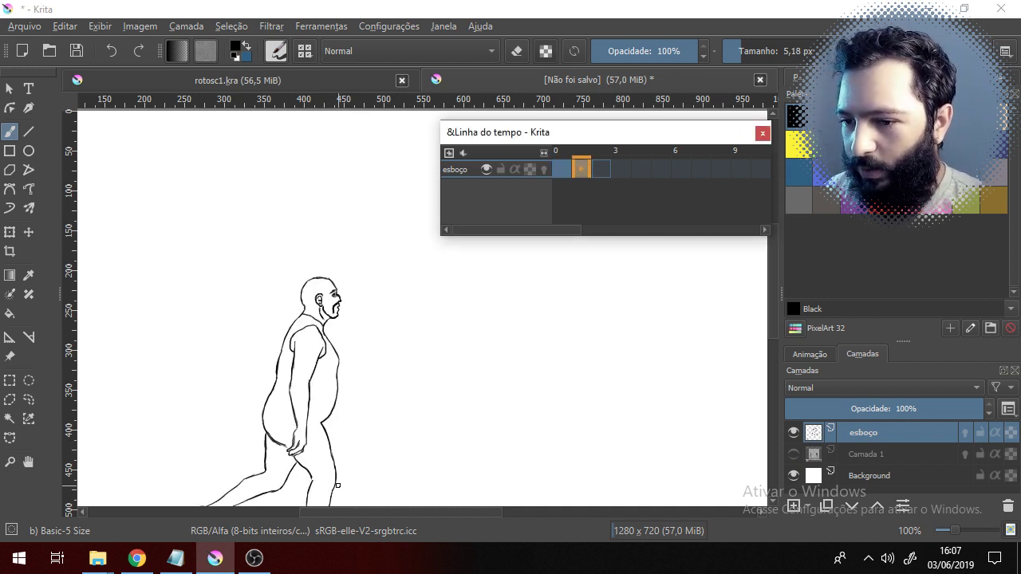
# - Show Camada 1 again and trace the hems of the shorts across both legs in frame 1
pyautogui.click(792, 454)
pyautogui.scroll(3, 322, 471)
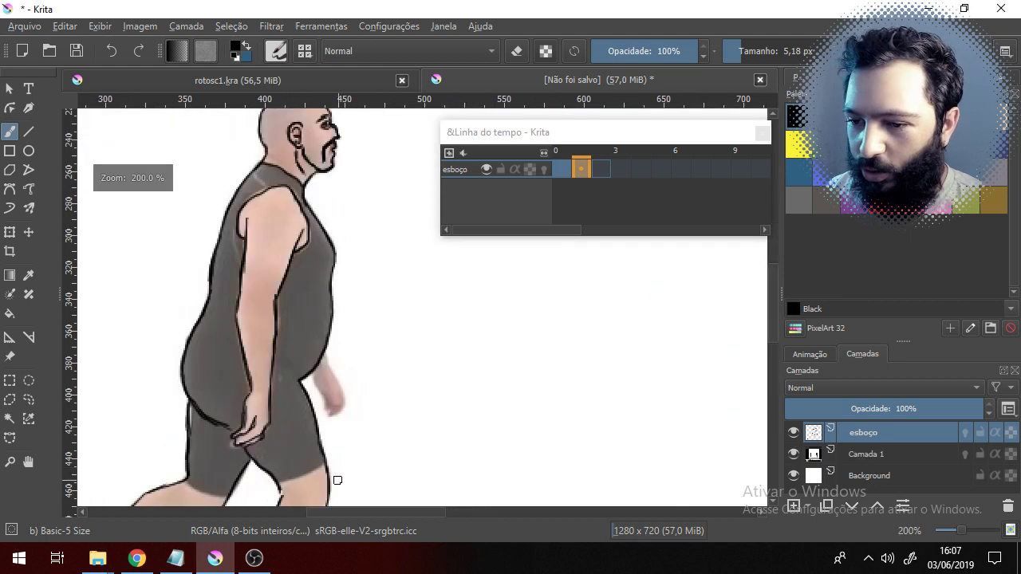
pyautogui.moveTo(321, 465); pyautogui.dragTo(408, 339)
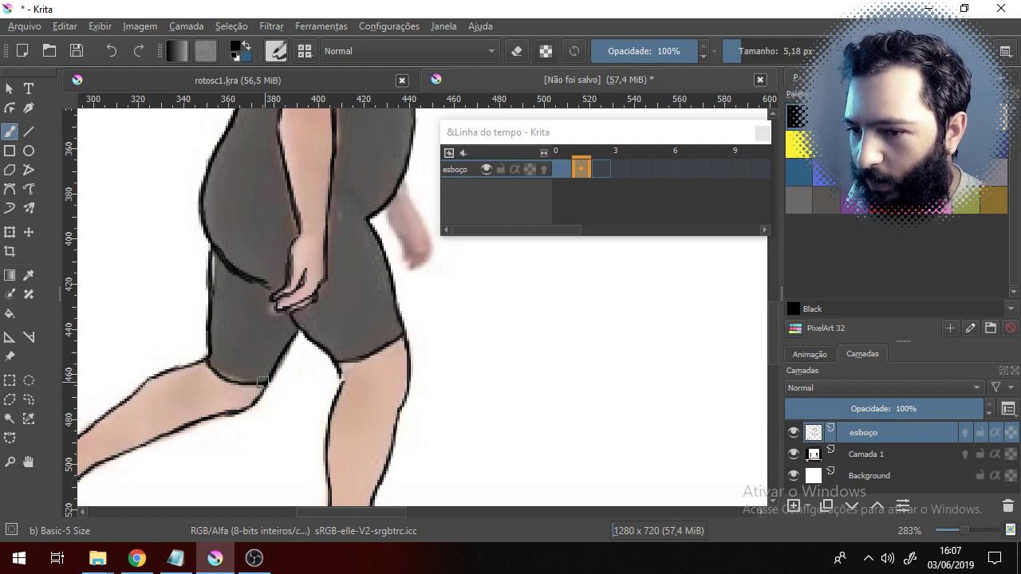
# - At frame 0, add a new layer directly above Camada 1 and name it cor
pyautogui.click(561, 169)
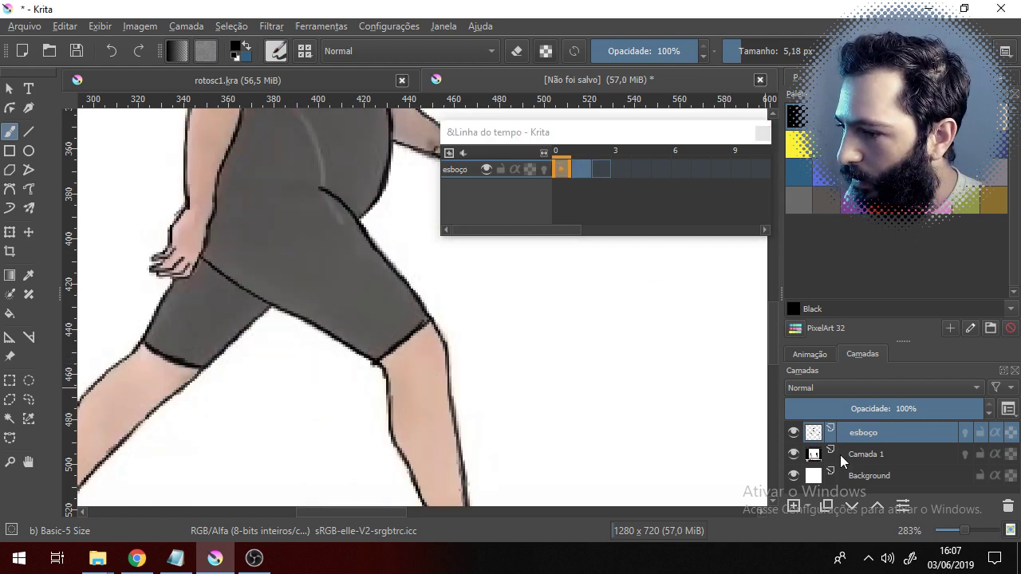
pyautogui.click(838, 454)
pyautogui.click(793, 509)
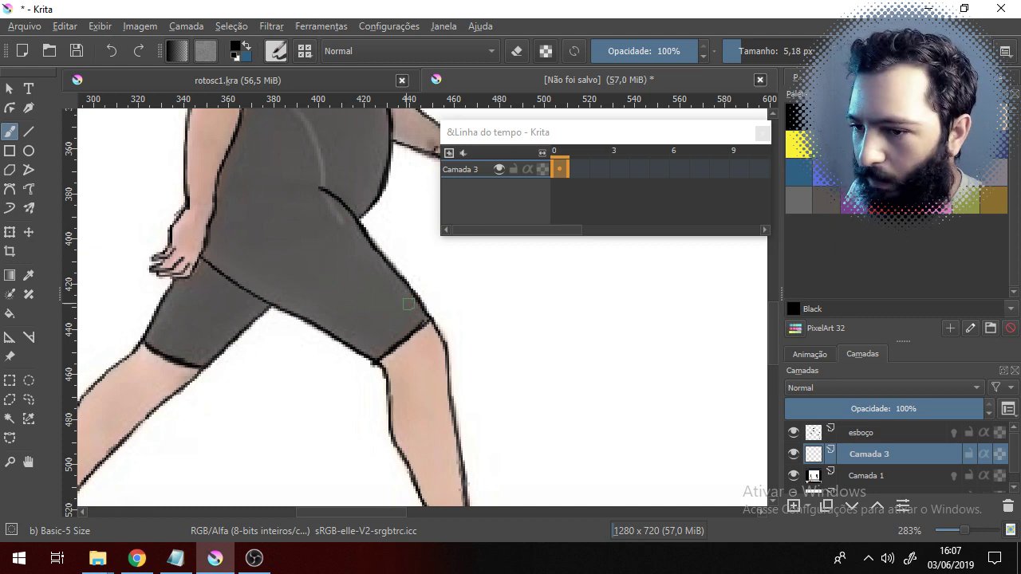
pyautogui.scroll(5, 358, 287)
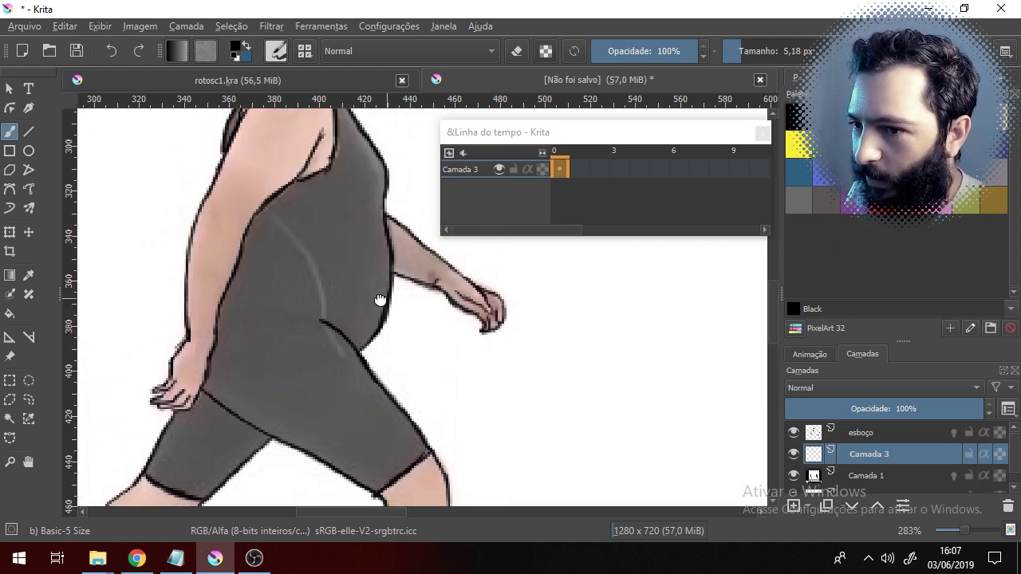
pyautogui.doubleClick(881, 456)
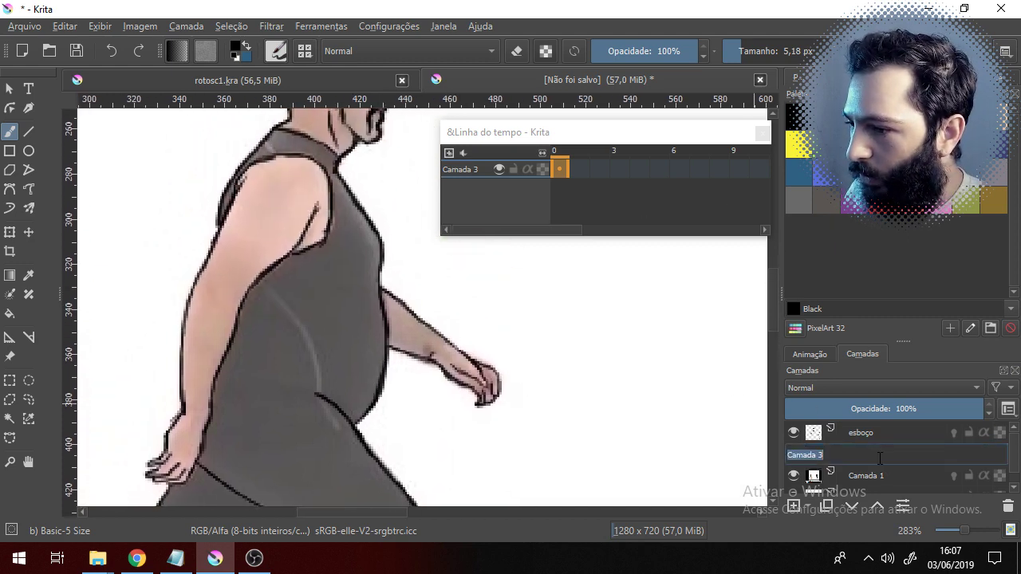
pyautogui.write('cor')
pyautogui.press('Return')
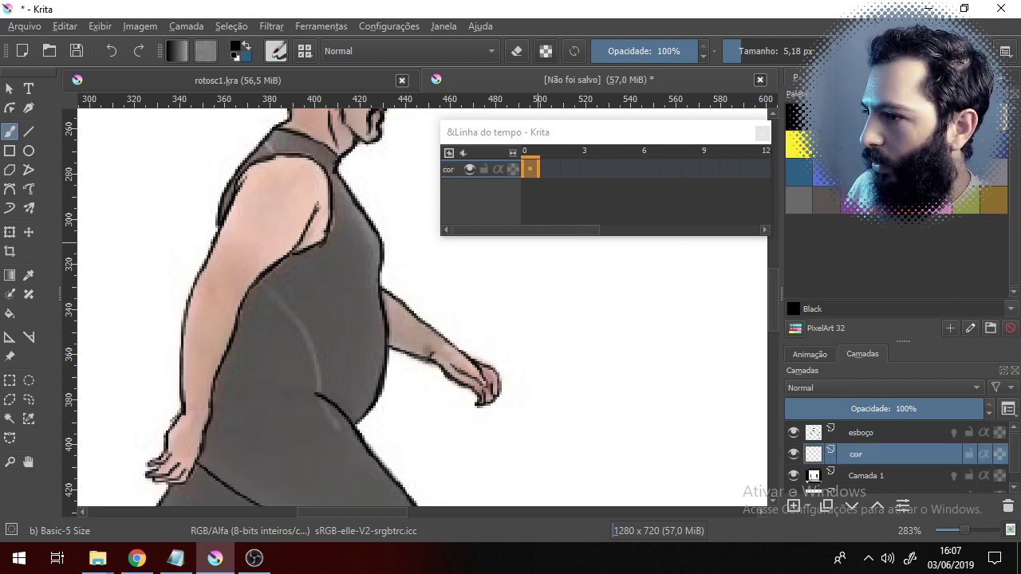
# - Paint the near upper arm with the Pancho skin colour, using a brush size of 12,67 px
pyautogui.click(993, 117)
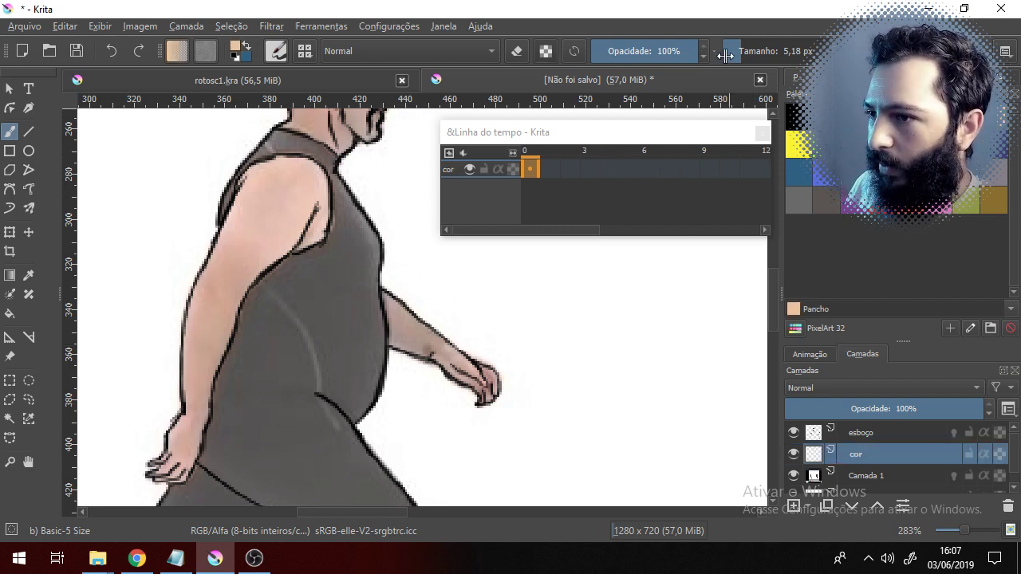
pyautogui.moveTo(742, 51); pyautogui.dragTo(748, 51)
pyautogui.moveTo(315, 188)
pyautogui.mouseDown()
pyautogui.moveTo(310, 230)
pyautogui.moveTo(319, 229)
pyautogui.moveTo(256, 269)
pyautogui.moveTo(305, 189)
pyautogui.moveTo(275, 207)
pyautogui.mouseUp()
pyautogui.scroll(-3, 319, 308)
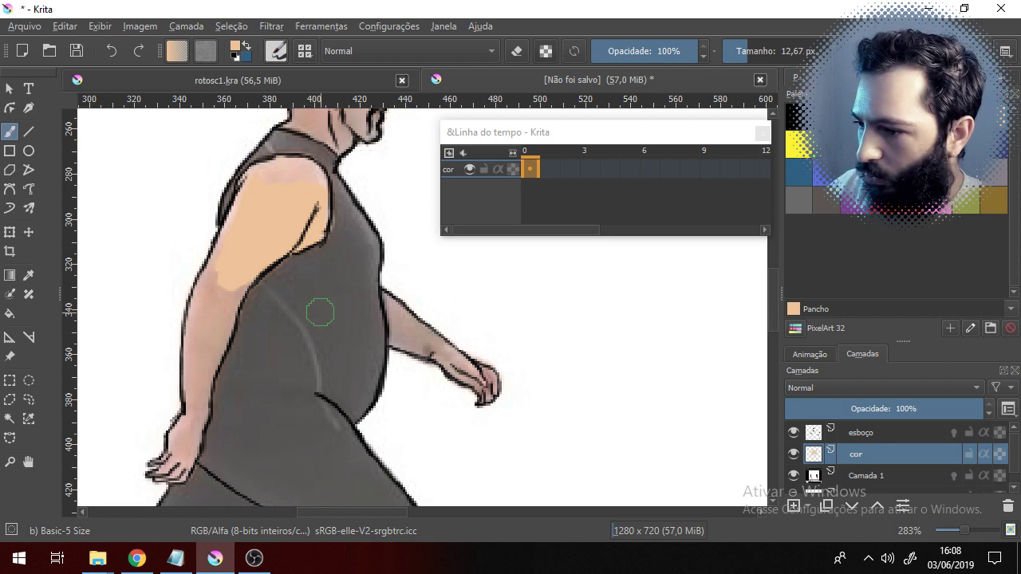
# - Add a new layer above Camada 1 and fill it with the purple Clairvoyant colour as a contrast background
pyautogui.click(906, 475)
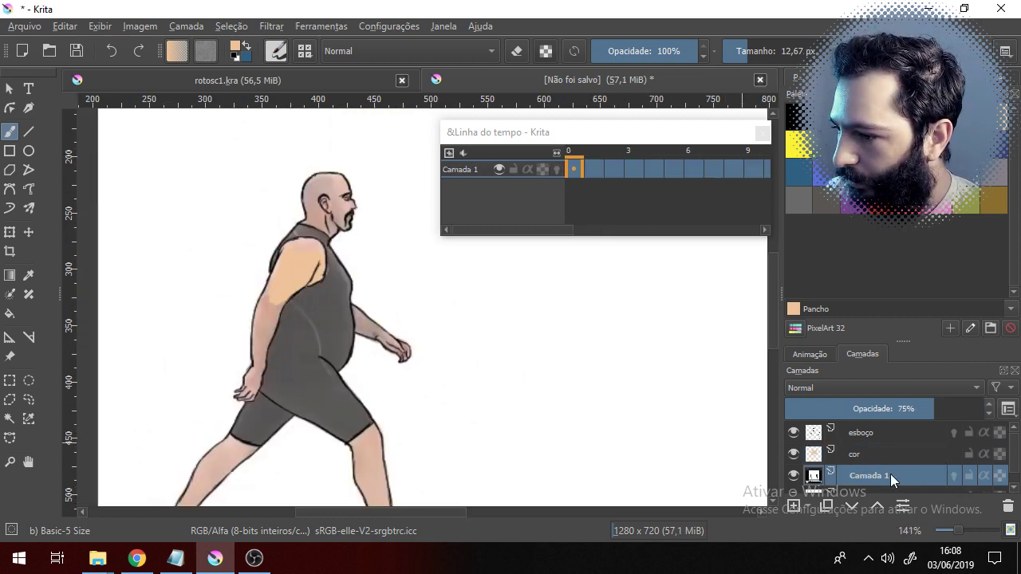
pyautogui.press('Insert')
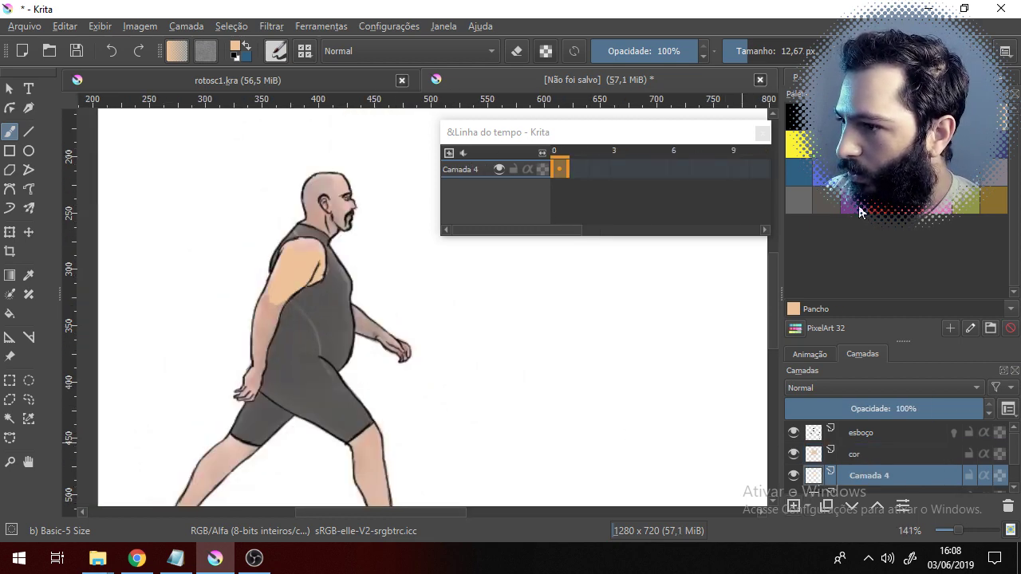
pyautogui.click(857, 207)
pyautogui.press('f')
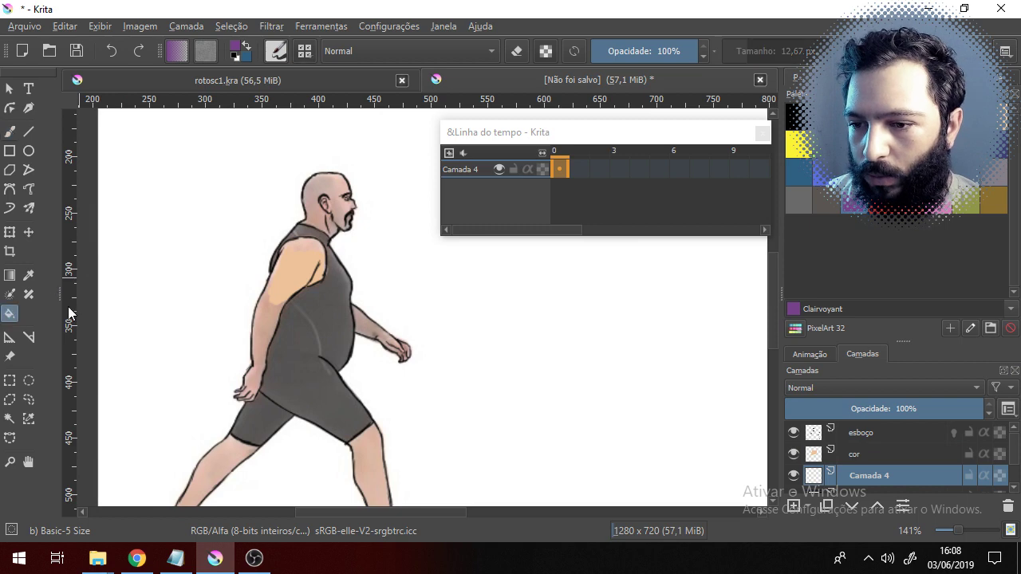
pyautogui.click(225, 297)
# - On the cor layer, brush Pancho over the rest of the near arm, from the shoulder down to the hand
pyautogui.click(881, 450)
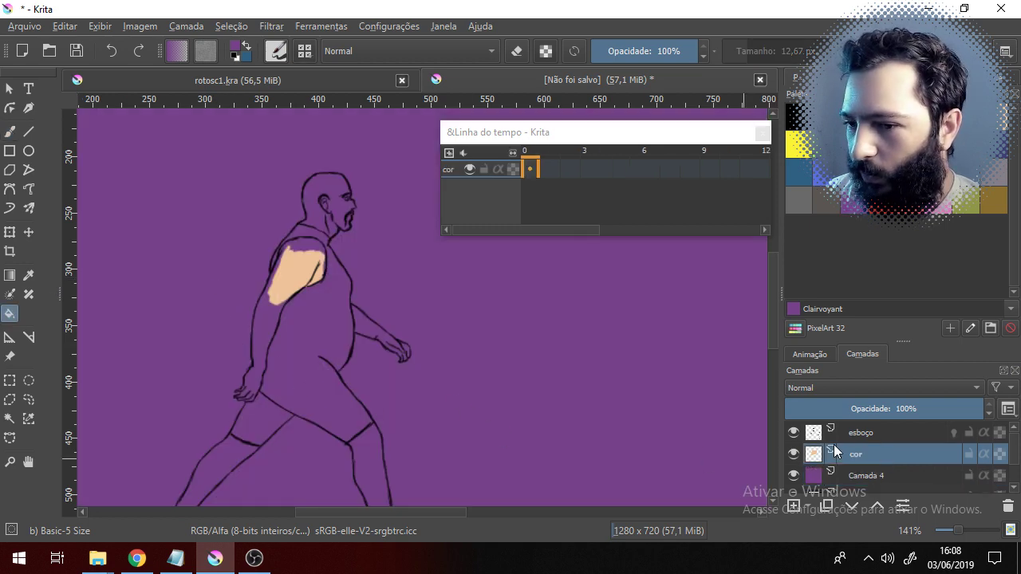
pyautogui.scroll(1, 262, 244)
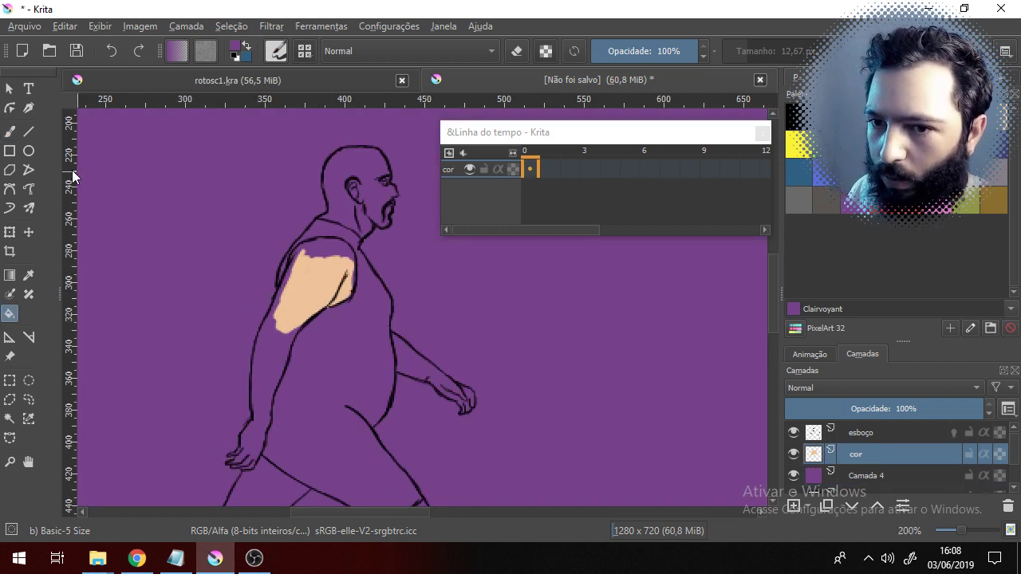
pyautogui.click(9, 131)
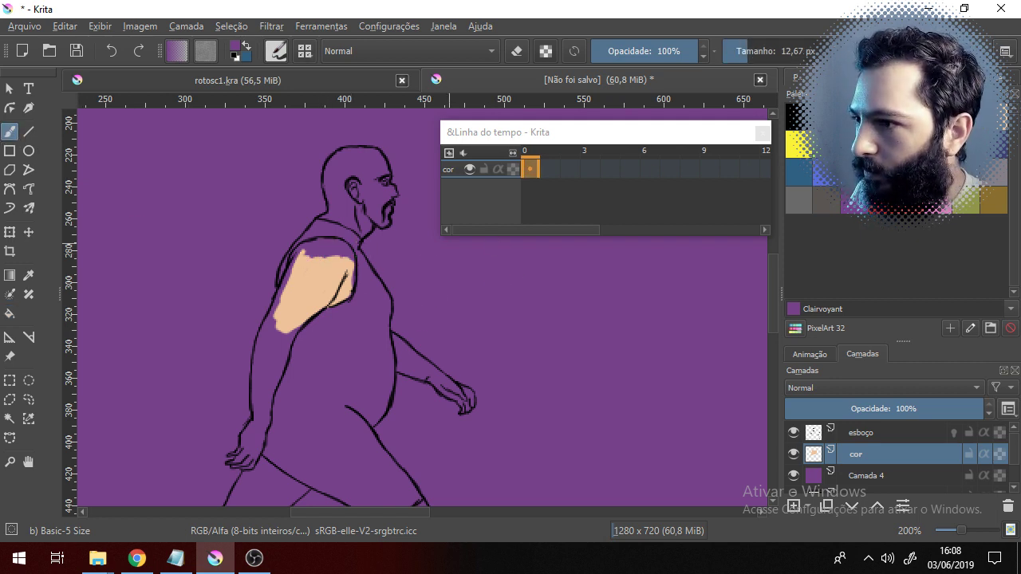
pyautogui.click(993, 117)
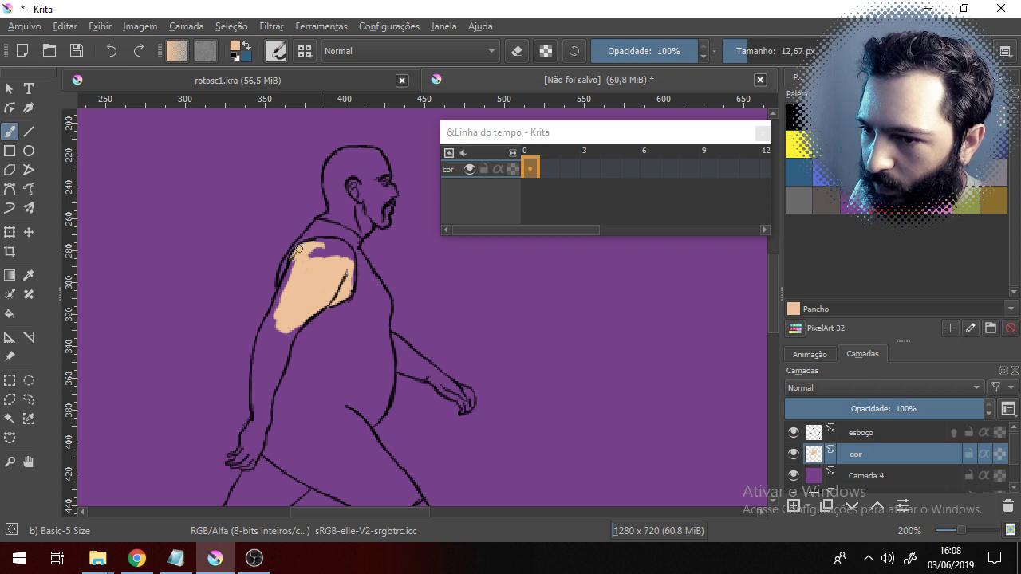
pyautogui.moveTo(302, 289)
pyautogui.mouseDown()
pyautogui.moveTo(329, 259)
pyautogui.moveTo(304, 261)
pyautogui.moveTo(342, 247)
pyautogui.mouseUp()
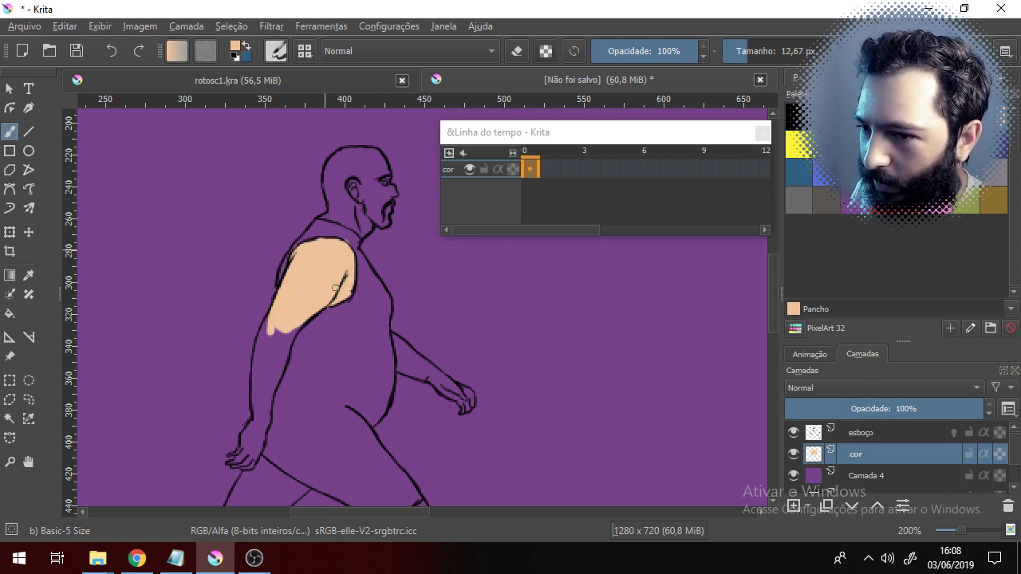
pyautogui.moveTo(303, 322)
pyautogui.mouseDown()
pyautogui.moveTo(268, 386)
pyautogui.moveTo(261, 352)
pyautogui.mouseUp()
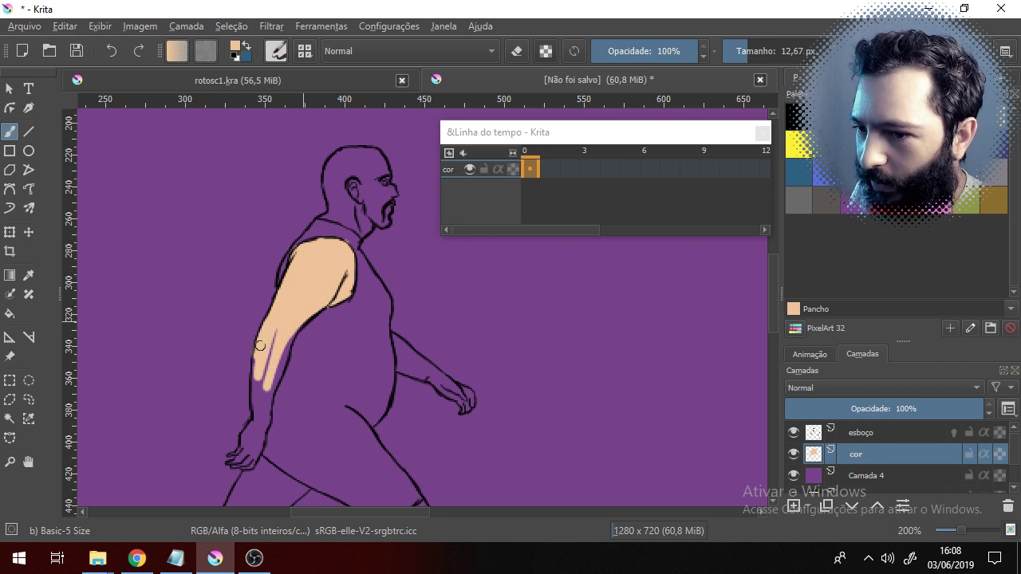
pyautogui.moveTo(258, 422); pyautogui.dragTo(286, 335)
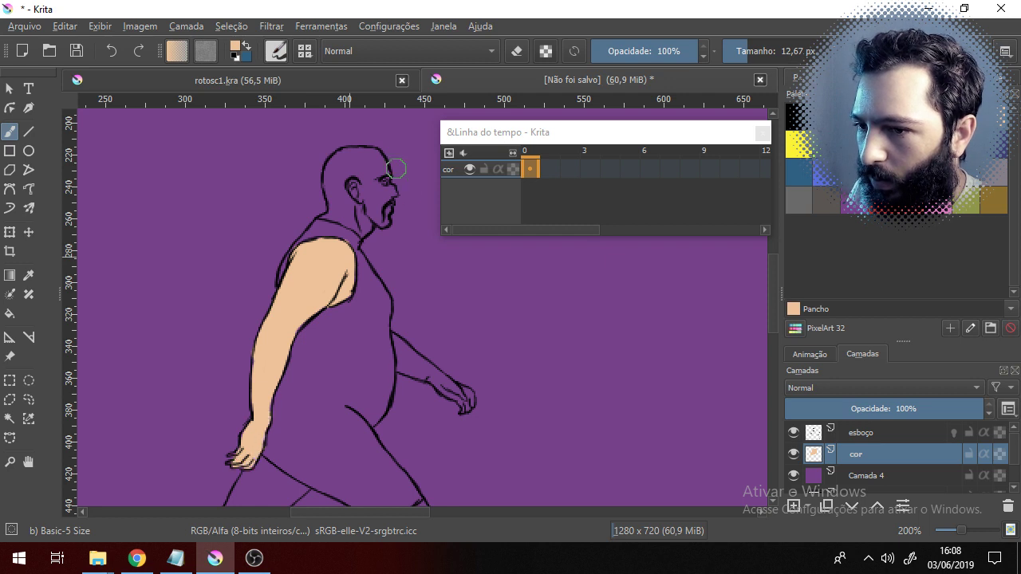
# - Paint the man's face, scalp, ear and neck with the Pancho skin colour
pyautogui.moveTo(343, 205); pyautogui.dragTo(355, 225)
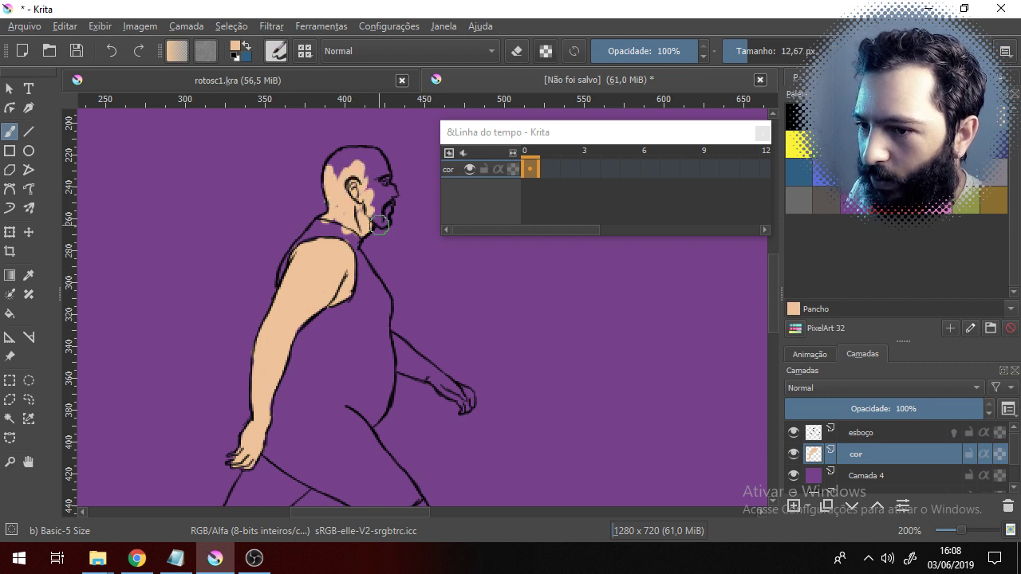
pyautogui.moveTo(350, 390); pyautogui.dragTo(308, 343)
pyautogui.scroll(2, 309, 283)
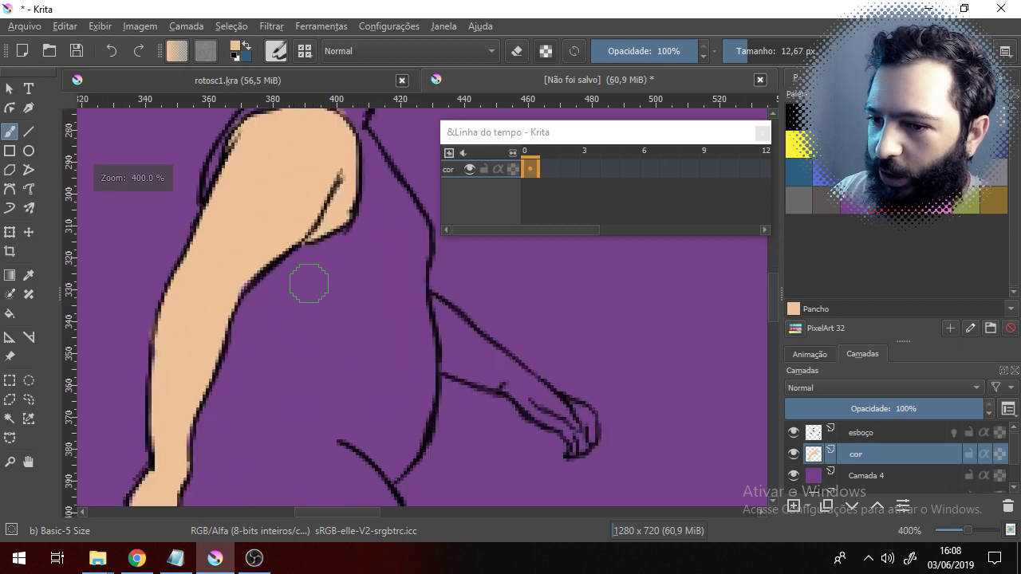
pyautogui.moveTo(351, 274)
pyautogui.mouseDown()
pyautogui.moveTo(330, 310)
pyautogui.moveTo(299, 486)
pyautogui.mouseUp()
pyautogui.moveTo(350, 242)
pyautogui.mouseDown()
pyautogui.moveTo(343, 281)
pyautogui.moveTo(371, 215)
pyautogui.moveTo(379, 227)
pyautogui.moveTo(356, 292)
pyautogui.mouseUp()
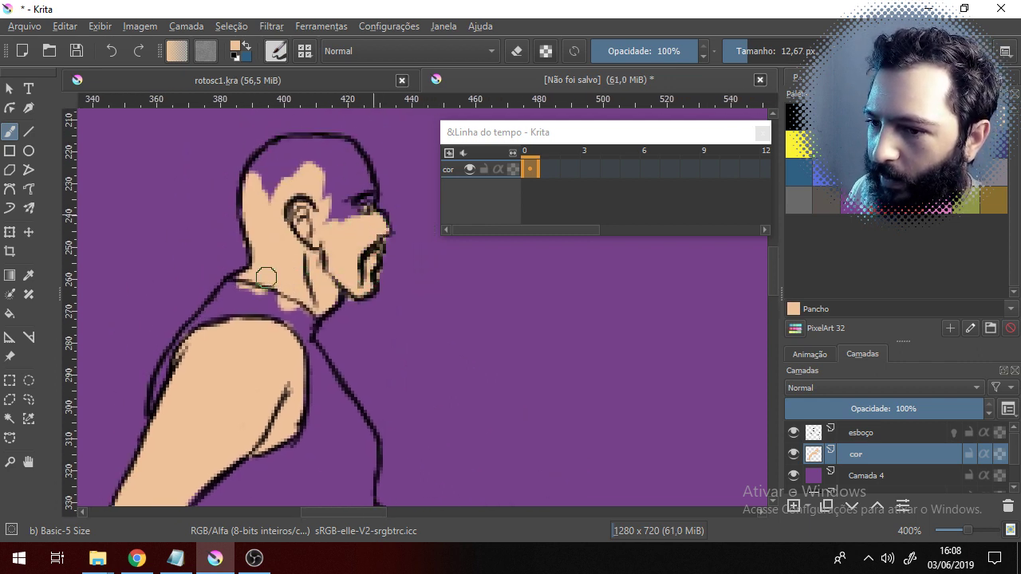
pyautogui.moveTo(267, 277)
pyautogui.mouseDown()
pyautogui.moveTo(367, 191)
pyautogui.moveTo(345, 148)
pyautogui.moveTo(358, 169)
pyautogui.moveTo(319, 143)
pyautogui.moveTo(268, 154)
pyautogui.moveTo(314, 162)
pyautogui.moveTo(302, 154)
pyautogui.moveTo(339, 166)
pyautogui.mouseUp()
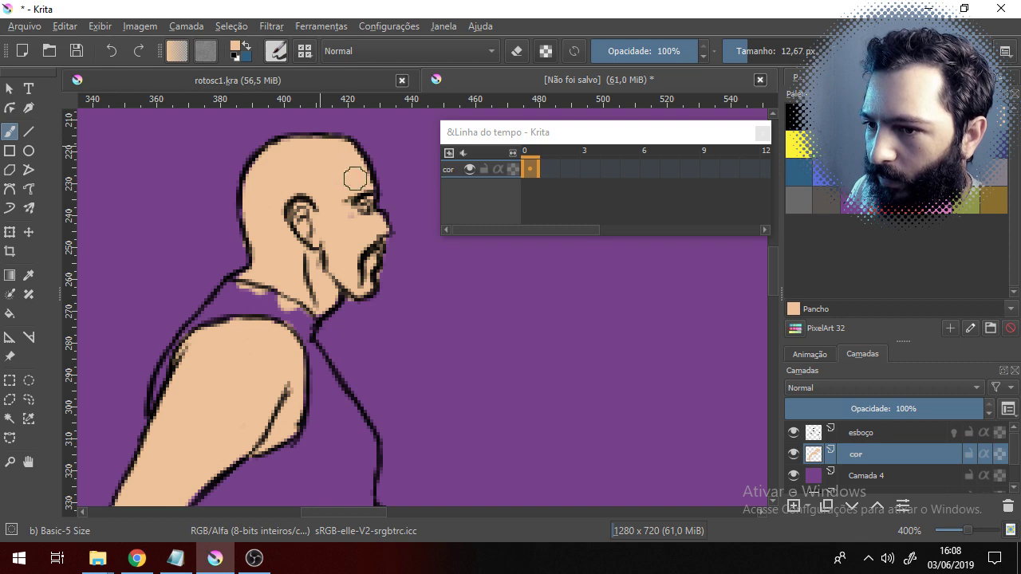
# - Paint the rear leg with Pancho from the shorts hem down to the toes
pyautogui.moveTo(280, 446); pyautogui.dragTo(306, 253)
pyautogui.moveTo(332, 186)
pyautogui.mouseDown()
pyautogui.moveTo(307, 220)
pyautogui.moveTo(310, 208)
pyautogui.moveTo(294, 205)
pyautogui.moveTo(330, 232)
pyautogui.mouseUp()
pyautogui.moveTo(398, 201)
pyautogui.mouseDown()
pyautogui.moveTo(235, 334)
pyautogui.moveTo(341, 187)
pyautogui.moveTo(380, 212)
pyautogui.moveTo(272, 312)
pyautogui.moveTo(329, 266)
pyautogui.moveTo(250, 348)
pyautogui.moveTo(281, 317)
pyautogui.moveTo(244, 325)
pyautogui.moveTo(205, 367)
pyautogui.moveTo(210, 333)
pyautogui.mouseUp()
pyautogui.scroll(-2, 210, 333)
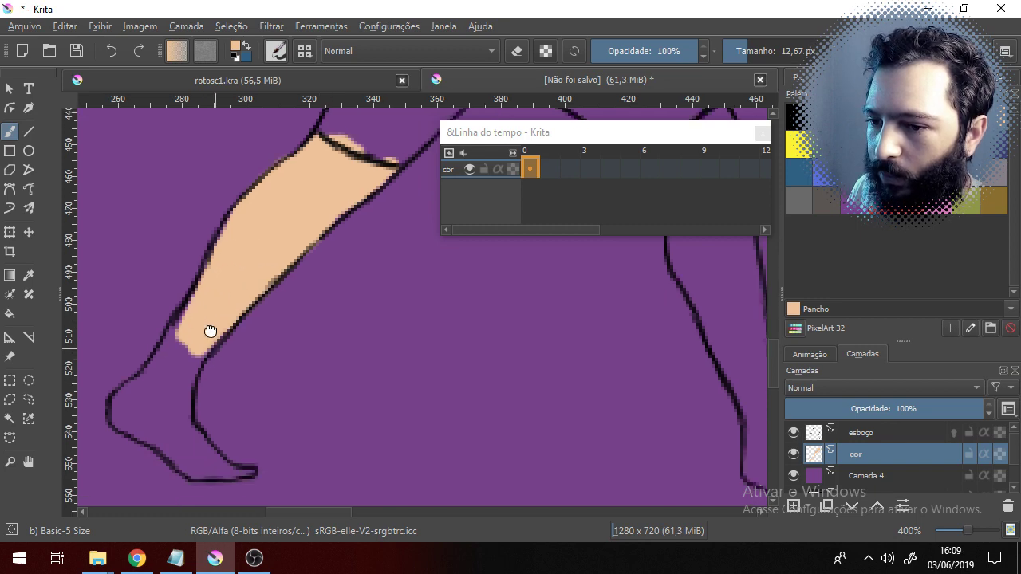
pyautogui.click(258, 564)
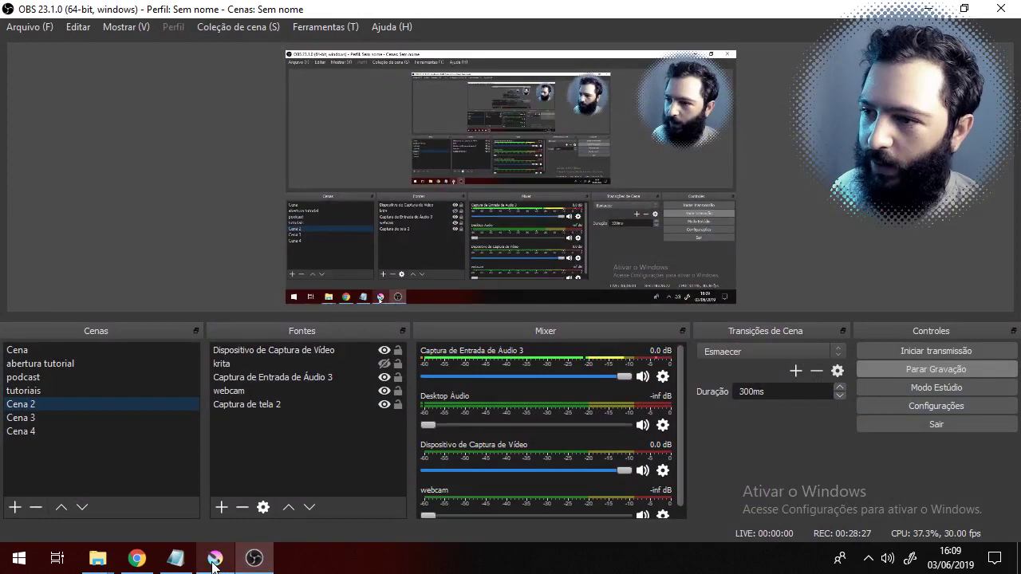
pyautogui.click(216, 558)
pyautogui.moveTo(220, 269)
pyautogui.mouseDown()
pyautogui.moveTo(164, 330)
pyautogui.moveTo(163, 343)
pyautogui.moveTo(178, 349)
pyautogui.moveTo(197, 329)
pyautogui.moveTo(180, 357)
pyautogui.moveTo(168, 327)
pyautogui.moveTo(121, 384)
pyautogui.moveTo(151, 414)
pyautogui.moveTo(134, 405)
pyautogui.moveTo(197, 432)
pyautogui.moveTo(180, 399)
pyautogui.moveTo(224, 447)
pyautogui.moveTo(248, 445)
pyautogui.moveTo(184, 437)
pyautogui.mouseUp()
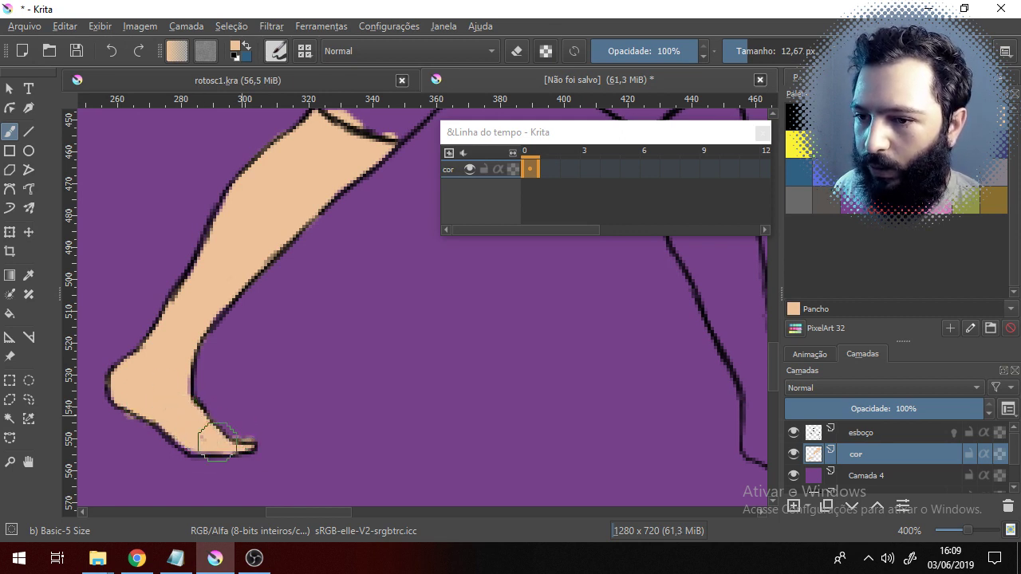
# - Paint the front leg and foot with Pancho, starting at the shorts hem
pyautogui.moveTo(471, 341); pyautogui.dragTo(292, 337)
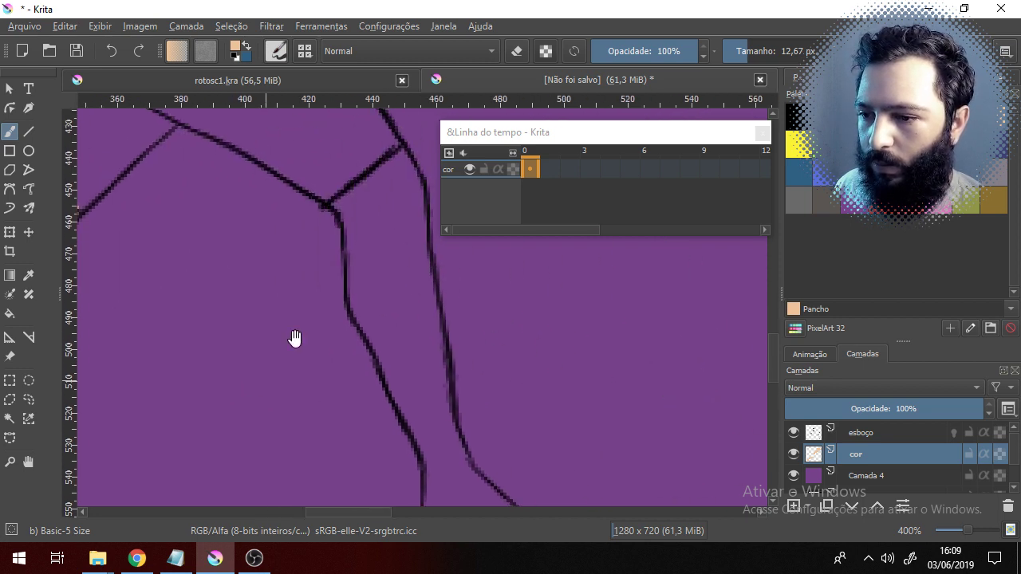
pyautogui.moveTo(351, 203)
pyautogui.mouseDown()
pyautogui.moveTo(377, 170)
pyautogui.moveTo(405, 227)
pyautogui.moveTo(392, 190)
pyautogui.moveTo(406, 291)
pyautogui.moveTo(376, 190)
pyautogui.moveTo(374, 223)
pyautogui.moveTo(352, 195)
pyautogui.moveTo(322, 218)
pyautogui.mouseUp()
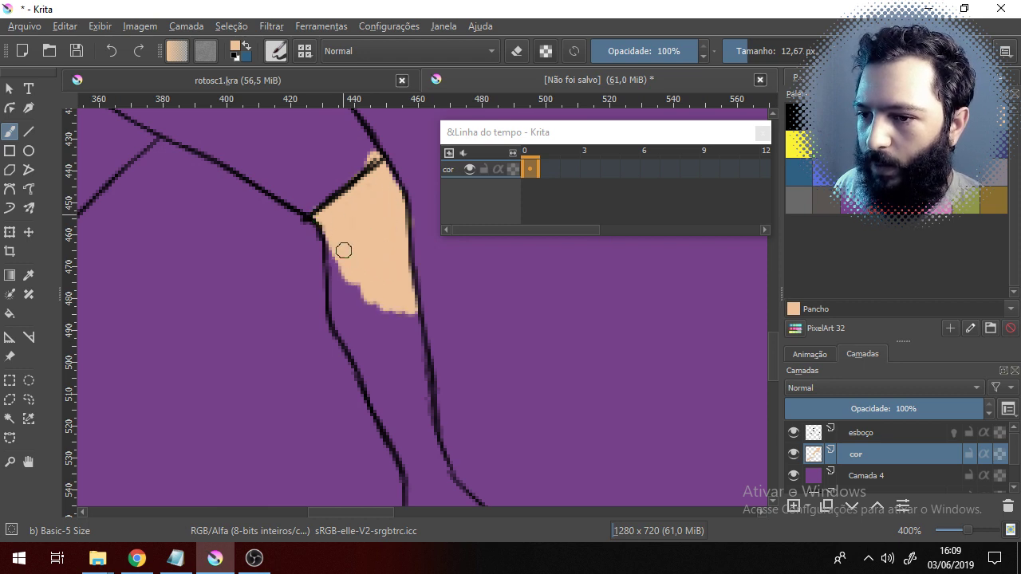
pyautogui.moveTo(343, 250)
pyautogui.mouseDown()
pyautogui.moveTo(344, 315)
pyautogui.moveTo(387, 364)
pyautogui.moveTo(362, 318)
pyautogui.moveTo(383, 282)
pyautogui.moveTo(407, 322)
pyautogui.moveTo(406, 298)
pyautogui.moveTo(417, 367)
pyautogui.moveTo(328, 260)
pyautogui.moveTo(323, 236)
pyautogui.moveTo(328, 272)
pyautogui.moveTo(310, 245)
pyautogui.moveTo(330, 274)
pyautogui.moveTo(319, 211)
pyautogui.moveTo(346, 244)
pyautogui.moveTo(351, 221)
pyautogui.moveTo(376, 351)
pyautogui.moveTo(380, 335)
pyautogui.moveTo(375, 388)
pyautogui.moveTo(359, 388)
pyautogui.moveTo(359, 367)
pyautogui.moveTo(404, 373)
pyautogui.moveTo(379, 346)
pyautogui.moveTo(467, 405)
pyautogui.moveTo(498, 406)
pyautogui.moveTo(476, 424)
pyautogui.moveTo(384, 378)
pyautogui.moveTo(420, 403)
pyautogui.moveTo(387, 409)
pyautogui.mouseUp()
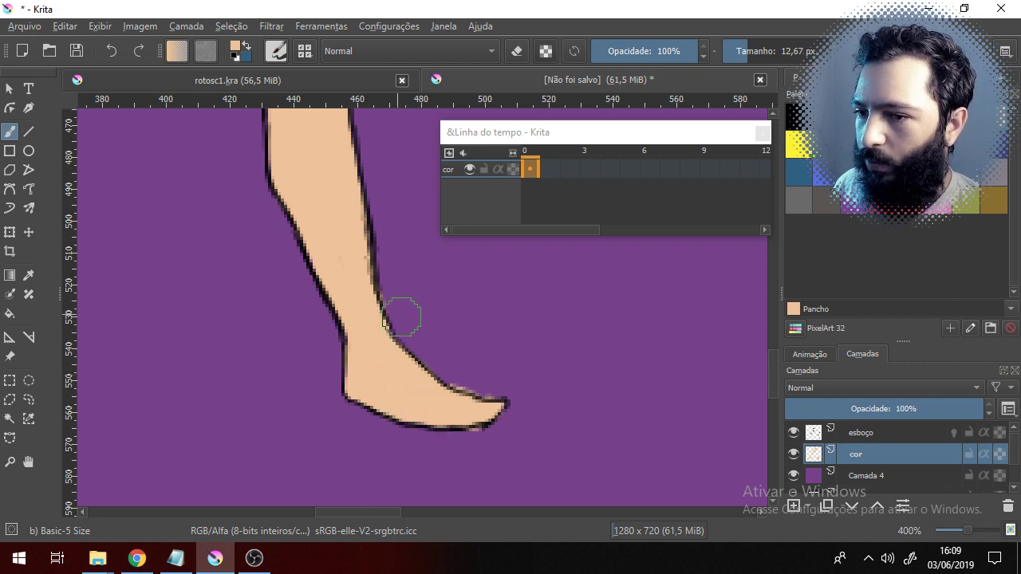
# - Paint the forward-swinging forearm and hand with the Pancho skin colour
pyautogui.scroll(10, 330, 292)
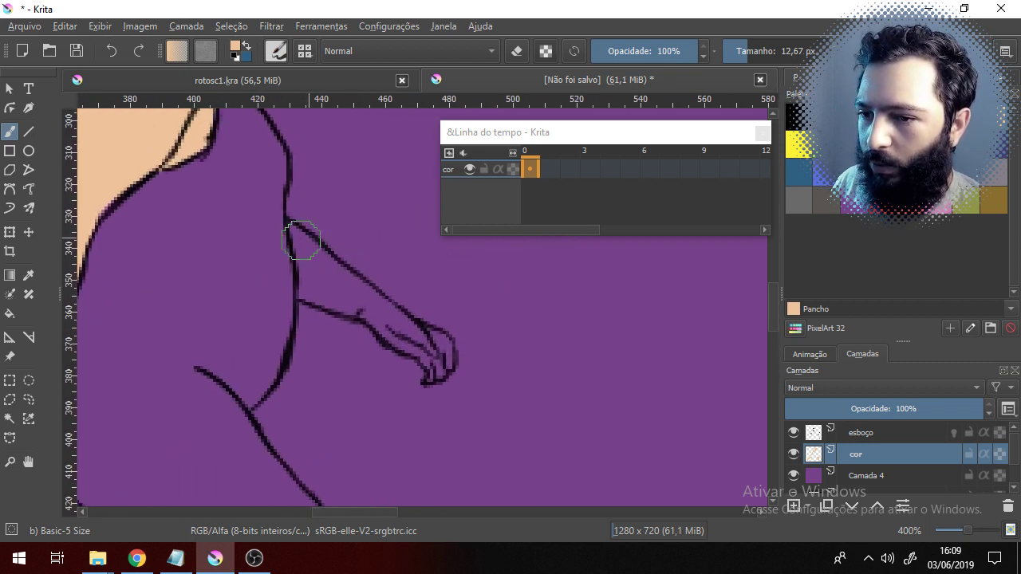
pyautogui.moveTo(300, 240)
pyautogui.mouseDown()
pyautogui.moveTo(318, 261)
pyautogui.moveTo(276, 232)
pyautogui.moveTo(330, 271)
pyautogui.moveTo(286, 230)
pyautogui.moveTo(310, 245)
pyautogui.moveTo(317, 268)
pyautogui.moveTo(298, 293)
pyautogui.moveTo(349, 299)
pyautogui.moveTo(366, 286)
pyautogui.moveTo(332, 275)
pyautogui.moveTo(358, 285)
pyautogui.moveTo(400, 340)
pyautogui.moveTo(438, 351)
pyautogui.mouseUp()
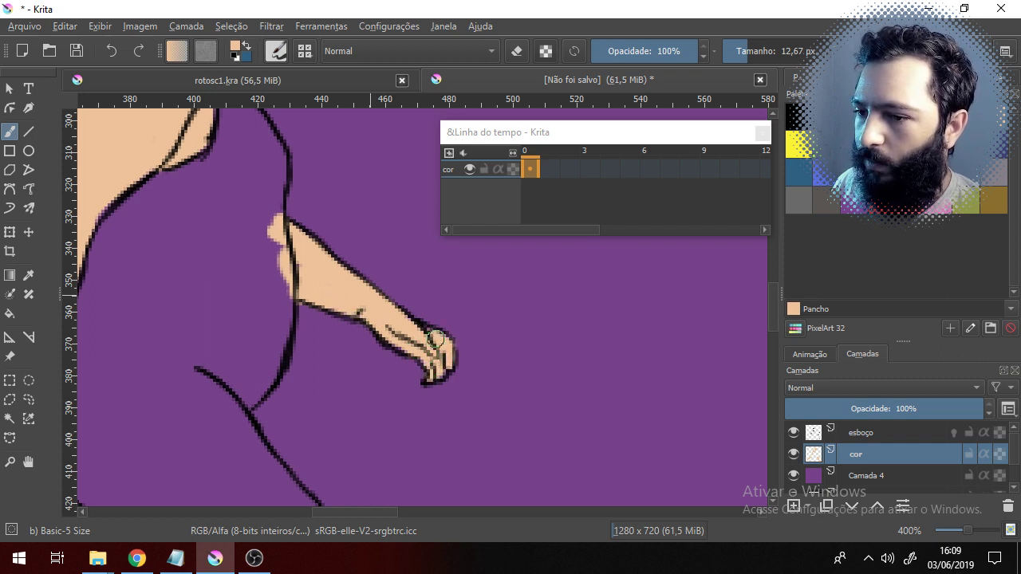
pyautogui.moveTo(285, 262); pyautogui.dragTo(387, 454)
pyautogui.moveTo(319, 251); pyautogui.dragTo(338, 310)
pyautogui.moveTo(324, 485); pyautogui.dragTo(285, 306)
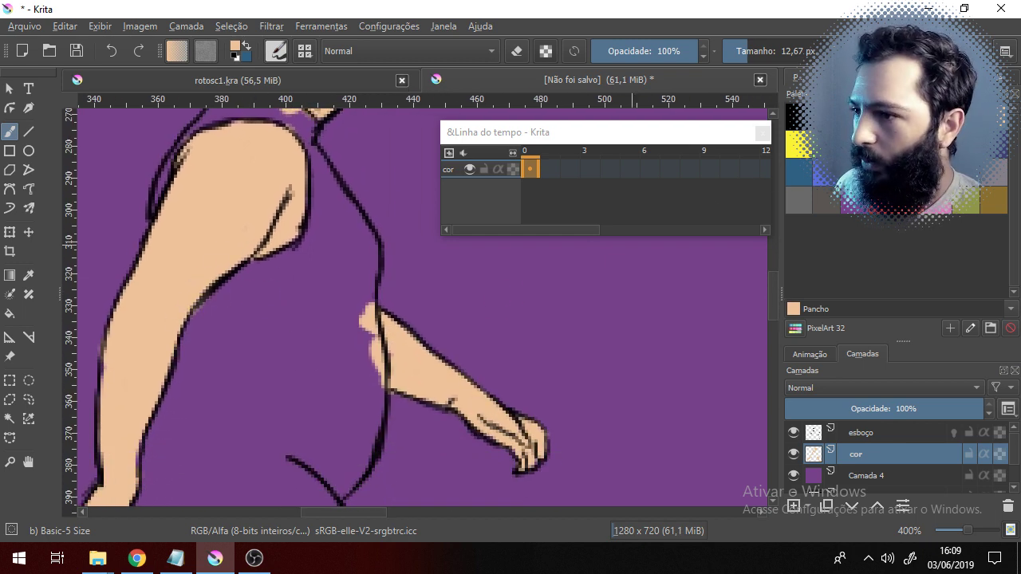
# - Paint the suit's torso, chest, collar and shoulder area with the dark Valhalla colour
pyautogui.click(825, 118)
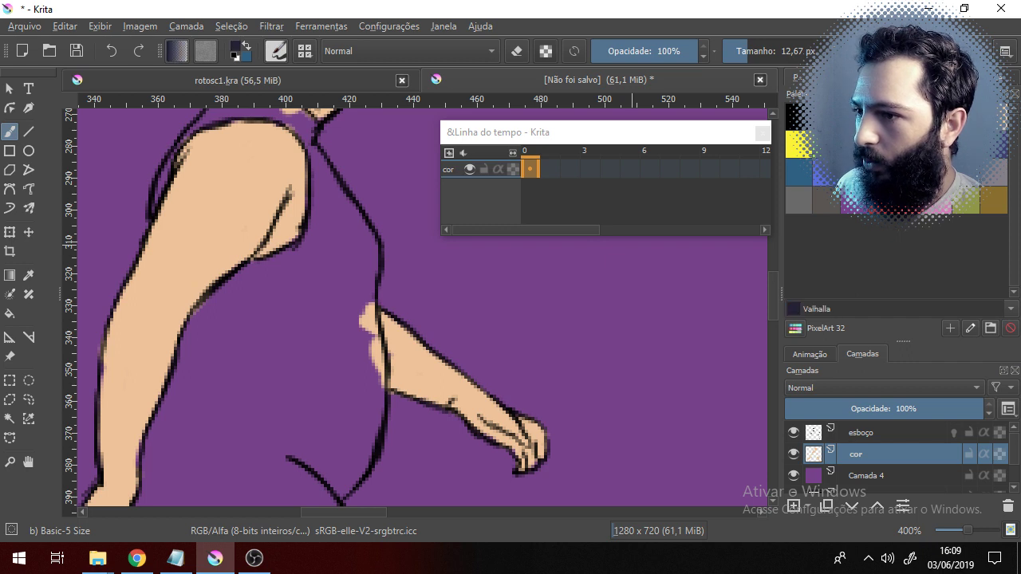
pyautogui.moveTo(319, 271)
pyautogui.mouseDown()
pyautogui.moveTo(276, 304)
pyautogui.moveTo(260, 294)
pyautogui.moveTo(212, 308)
pyautogui.moveTo(253, 279)
pyautogui.moveTo(244, 273)
pyautogui.moveTo(290, 262)
pyautogui.moveTo(324, 299)
pyautogui.moveTo(367, 297)
pyautogui.moveTo(366, 361)
pyautogui.moveTo(372, 371)
pyautogui.moveTo(369, 329)
pyautogui.moveTo(380, 394)
pyautogui.moveTo(358, 468)
pyautogui.moveTo(330, 406)
pyautogui.moveTo(328, 342)
pyautogui.moveTo(258, 385)
pyautogui.moveTo(203, 316)
pyautogui.moveTo(161, 438)
pyautogui.moveTo(207, 356)
pyautogui.moveTo(276, 319)
pyautogui.moveTo(304, 338)
pyautogui.moveTo(279, 413)
pyautogui.moveTo(300, 439)
pyautogui.moveTo(363, 399)
pyautogui.mouseUp()
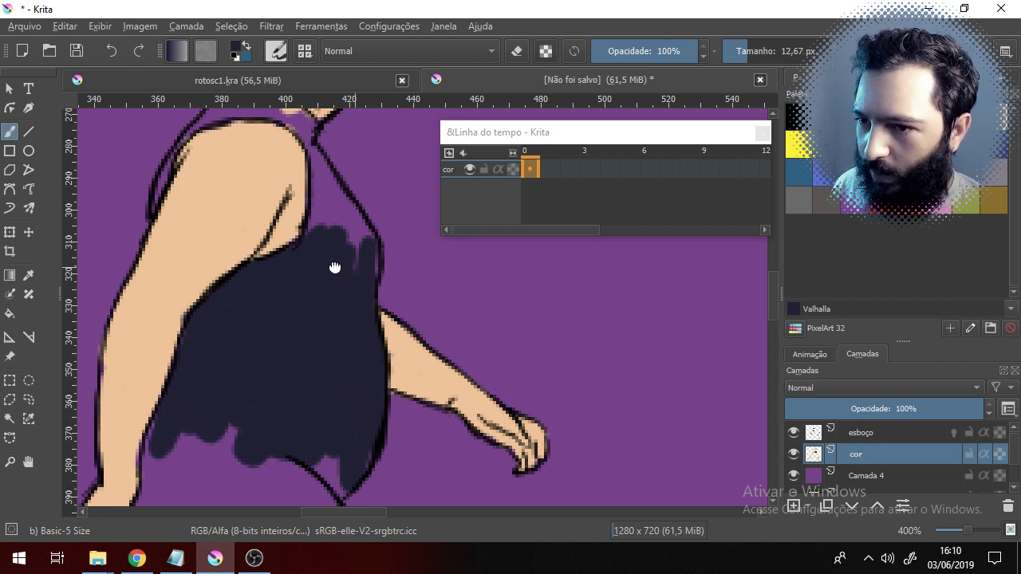
pyautogui.scroll(3, 335, 266)
pyautogui.moveTo(317, 249)
pyautogui.mouseDown()
pyautogui.moveTo(337, 318)
pyautogui.moveTo(332, 296)
pyautogui.moveTo(323, 375)
pyautogui.mouseUp()
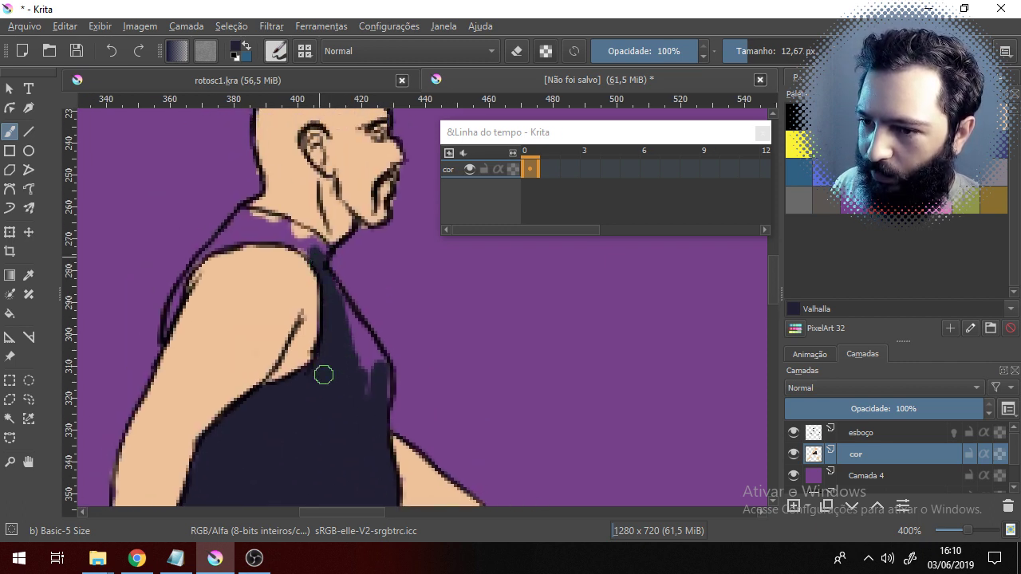
pyautogui.moveTo(346, 327)
pyautogui.mouseDown()
pyautogui.moveTo(333, 290)
pyautogui.moveTo(381, 371)
pyautogui.moveTo(363, 379)
pyautogui.moveTo(374, 401)
pyautogui.mouseUp()
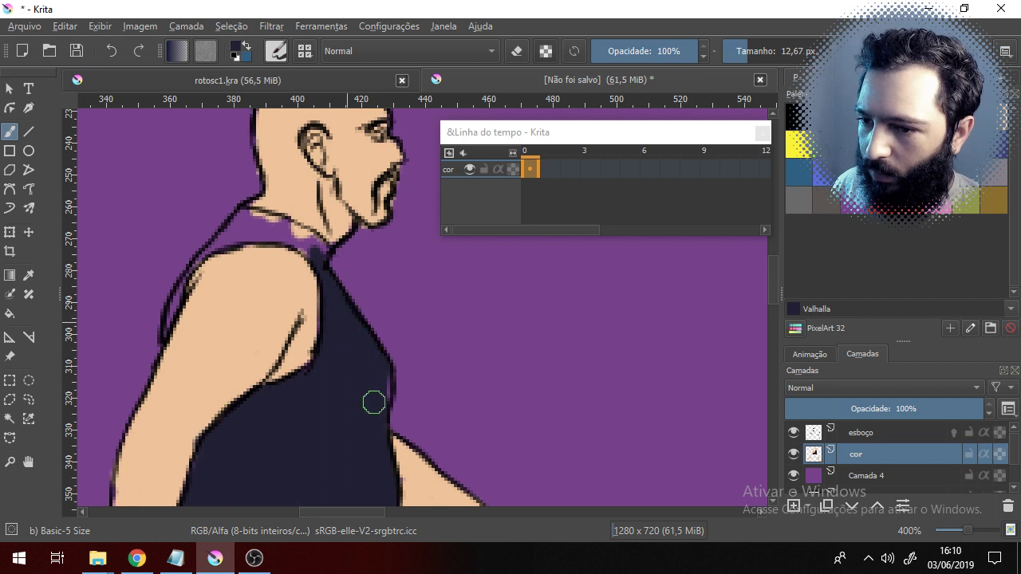
pyautogui.moveTo(233, 207)
pyautogui.mouseDown()
pyautogui.moveTo(240, 233)
pyautogui.moveTo(240, 221)
pyautogui.moveTo(260, 216)
pyautogui.moveTo(252, 222)
pyautogui.moveTo(303, 230)
pyautogui.moveTo(277, 227)
pyautogui.moveTo(319, 254)
pyautogui.moveTo(256, 237)
pyautogui.mouseUp()
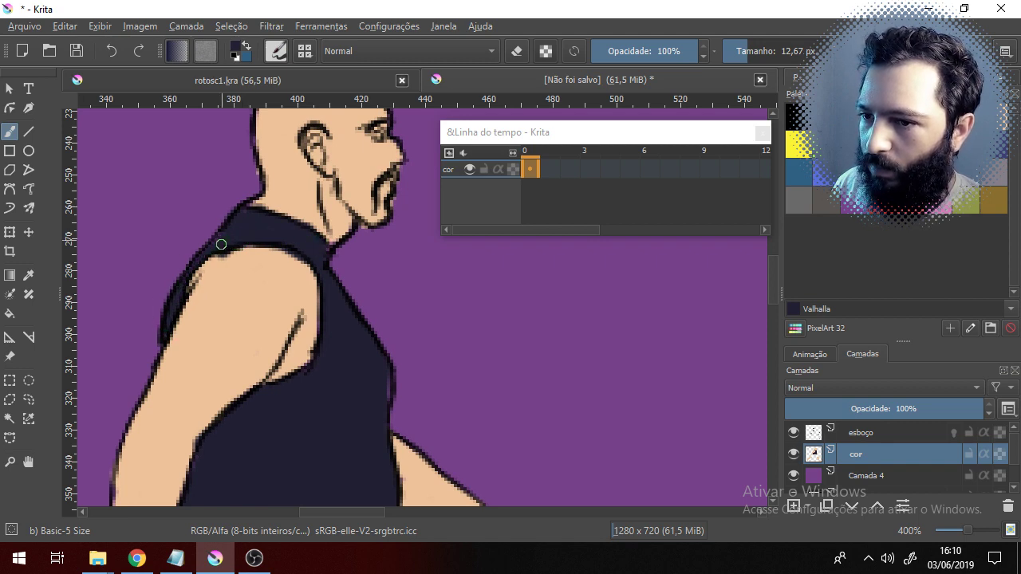
# - Paint the suit's lower torso and hips with Valhalla, from the belly down past the waist
pyautogui.scroll(-6, 317, 337)
pyautogui.scroll(2, 342, 312)
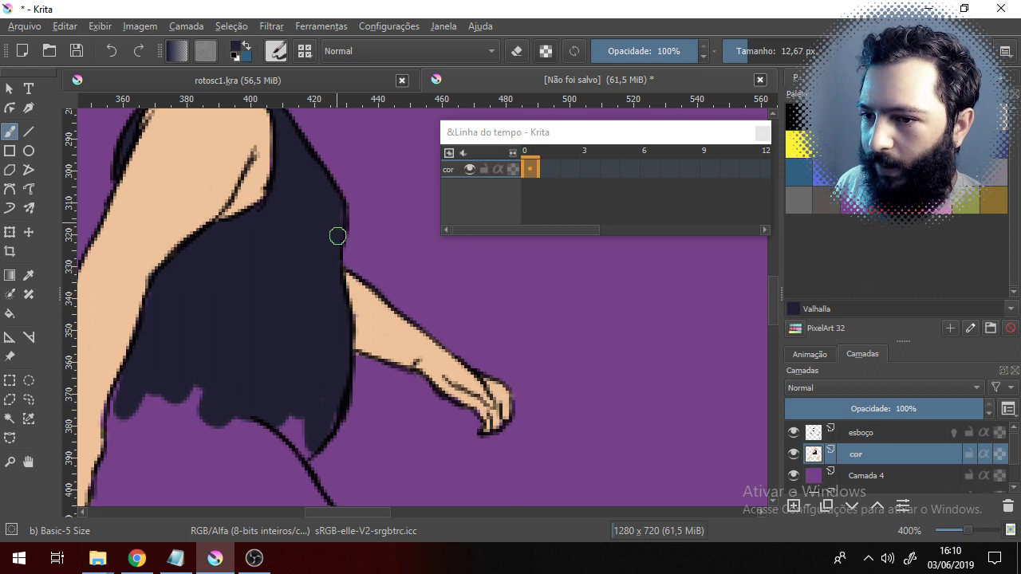
pyautogui.scroll(-3, 350, 378)
pyautogui.moveTo(314, 278)
pyautogui.mouseDown()
pyautogui.moveTo(268, 299)
pyautogui.moveTo(278, 324)
pyautogui.mouseUp()
pyautogui.hscroll(-3, 277, 324)
pyautogui.scroll(-1, 277, 324)
pyautogui.moveTo(282, 234)
pyautogui.mouseDown()
pyautogui.moveTo(221, 253)
pyautogui.moveTo(231, 221)
pyautogui.moveTo(223, 248)
pyautogui.mouseUp()
pyautogui.moveTo(222, 290)
pyautogui.mouseDown()
pyautogui.moveTo(210, 325)
pyautogui.moveTo(263, 227)
pyautogui.moveTo(247, 355)
pyautogui.moveTo(288, 321)
pyautogui.moveTo(292, 291)
pyautogui.moveTo(312, 358)
pyautogui.moveTo(353, 360)
pyautogui.moveTo(374, 330)
pyautogui.moveTo(402, 233)
pyautogui.mouseUp()
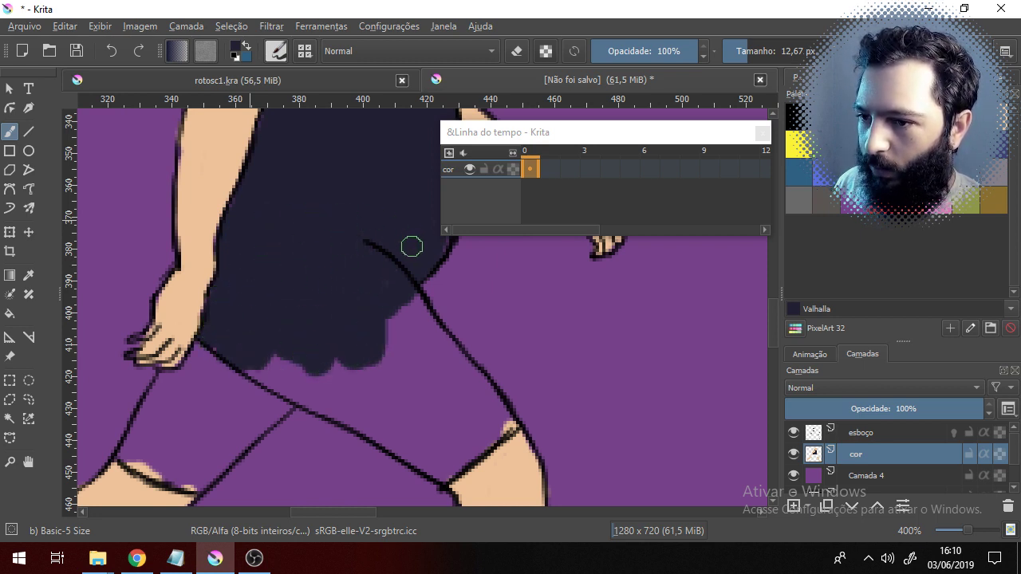
# - Fill the front leg of the shorts with Valhalla down to the hem above the knee
pyautogui.moveTo(383, 281); pyautogui.dragTo(319, 351)
pyautogui.moveTo(327, 386)
pyautogui.mouseDown()
pyautogui.moveTo(276, 268)
pyautogui.moveTo(330, 331)
pyautogui.moveTo(289, 239)
pyautogui.moveTo(374, 348)
pyautogui.mouseUp()
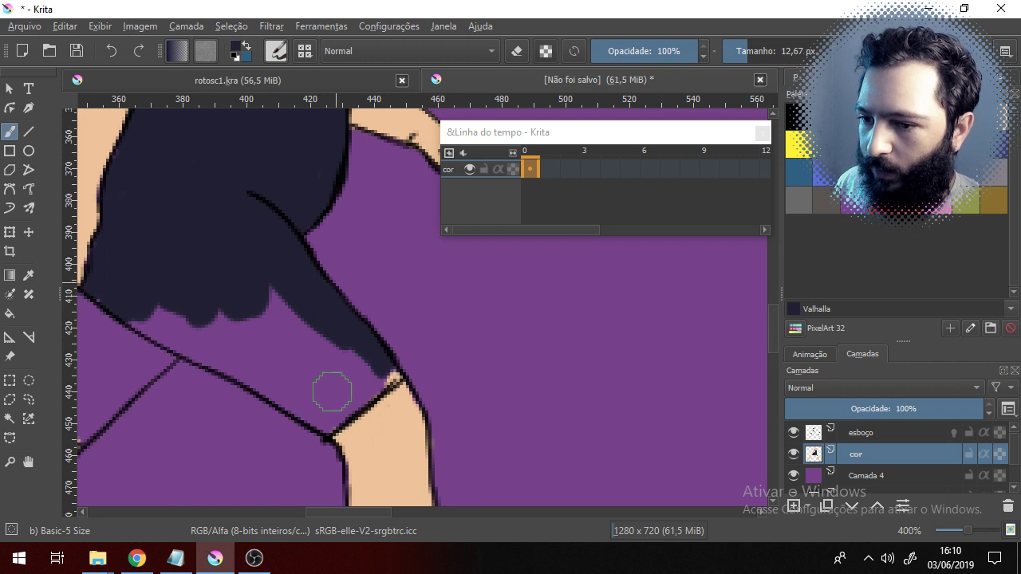
pyautogui.moveTo(296, 410)
pyautogui.mouseDown()
pyautogui.moveTo(319, 421)
pyautogui.moveTo(337, 415)
pyautogui.moveTo(386, 377)
pyautogui.mouseUp()
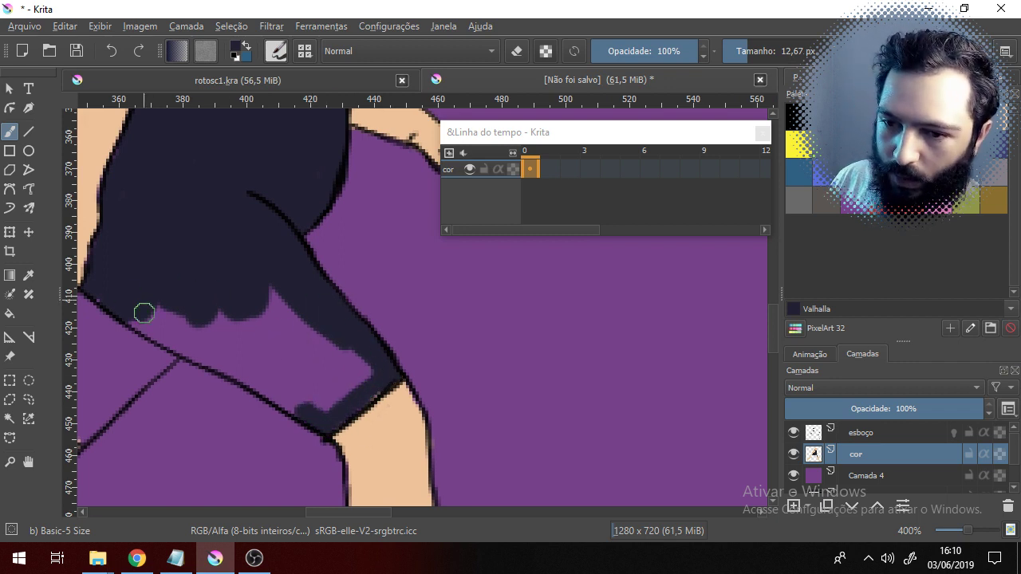
pyautogui.moveTo(143, 312)
pyautogui.mouseDown()
pyautogui.moveTo(136, 326)
pyautogui.moveTo(174, 341)
pyautogui.moveTo(180, 310)
pyautogui.moveTo(253, 378)
pyautogui.mouseUp()
pyautogui.moveTo(282, 401)
pyautogui.mouseDown()
pyautogui.moveTo(296, 389)
pyautogui.moveTo(271, 360)
pyautogui.moveTo(316, 392)
pyautogui.moveTo(362, 369)
pyautogui.mouseUp()
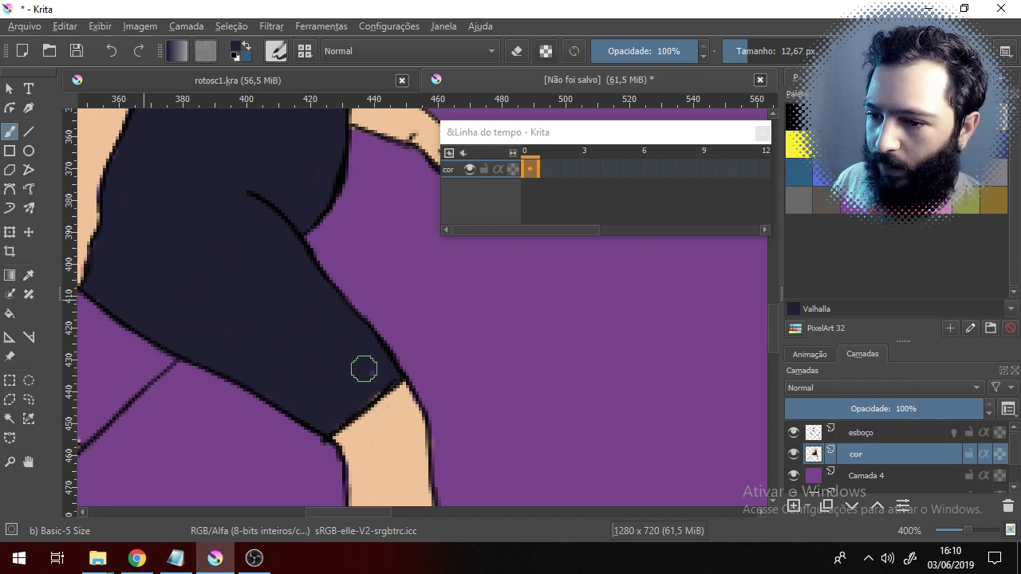
# - Fill the rear leg of the shorts with Valhalla, between the hand and the hem
pyautogui.moveTo(197, 361)
pyautogui.mouseDown()
pyautogui.moveTo(242, 326)
pyautogui.moveTo(428, 244)
pyautogui.mouseUp()
pyautogui.moveTo(344, 219)
pyautogui.mouseDown()
pyautogui.moveTo(328, 257)
pyautogui.moveTo(296, 231)
pyautogui.moveTo(285, 252)
pyautogui.moveTo(263, 244)
pyautogui.moveTo(282, 244)
pyautogui.moveTo(267, 251)
pyautogui.moveTo(247, 301)
pyautogui.mouseUp()
pyautogui.moveTo(310, 246)
pyautogui.mouseDown()
pyautogui.moveTo(269, 284)
pyautogui.moveTo(271, 309)
pyautogui.moveTo(310, 286)
pyautogui.moveTo(389, 269)
pyautogui.moveTo(334, 319)
pyautogui.moveTo(328, 310)
pyautogui.moveTo(302, 325)
pyautogui.moveTo(247, 295)
pyautogui.moveTo(228, 330)
pyautogui.moveTo(308, 353)
pyautogui.moveTo(381, 279)
pyautogui.moveTo(359, 295)
pyautogui.moveTo(295, 289)
pyautogui.mouseUp()
pyautogui.moveTo(303, 252); pyautogui.dragTo(278, 303)
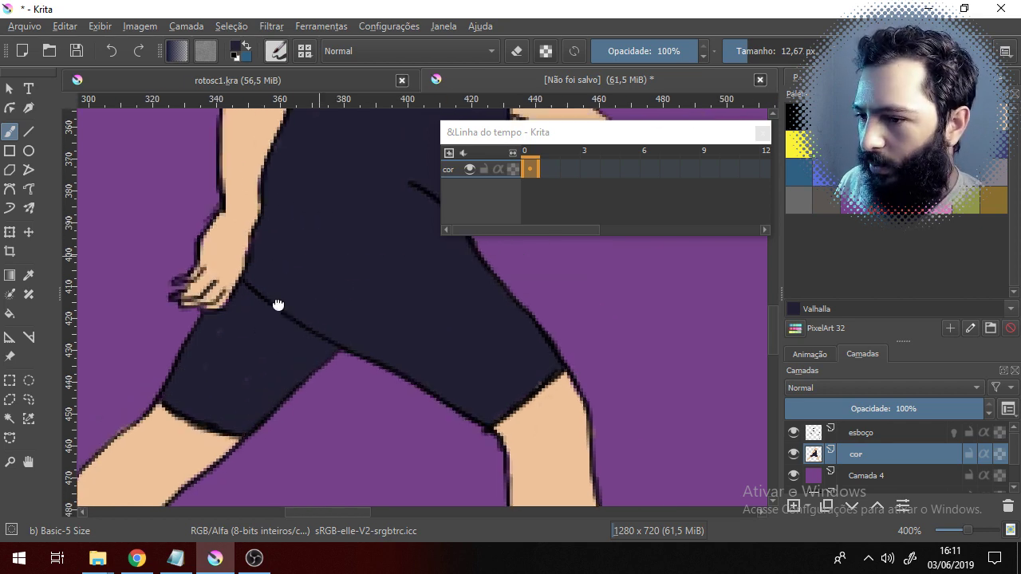
# - Examine the coloured figure from head to feet, close up and at full-canvas scale, for gaps in the paint
pyautogui.scroll(10, 476, 353)
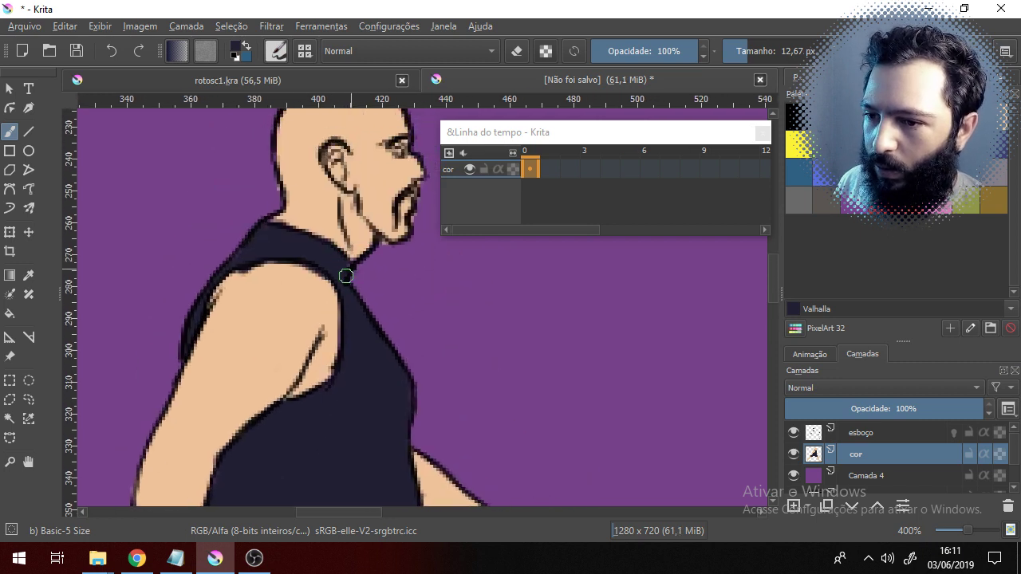
pyautogui.scroll(-3, 355, 295)
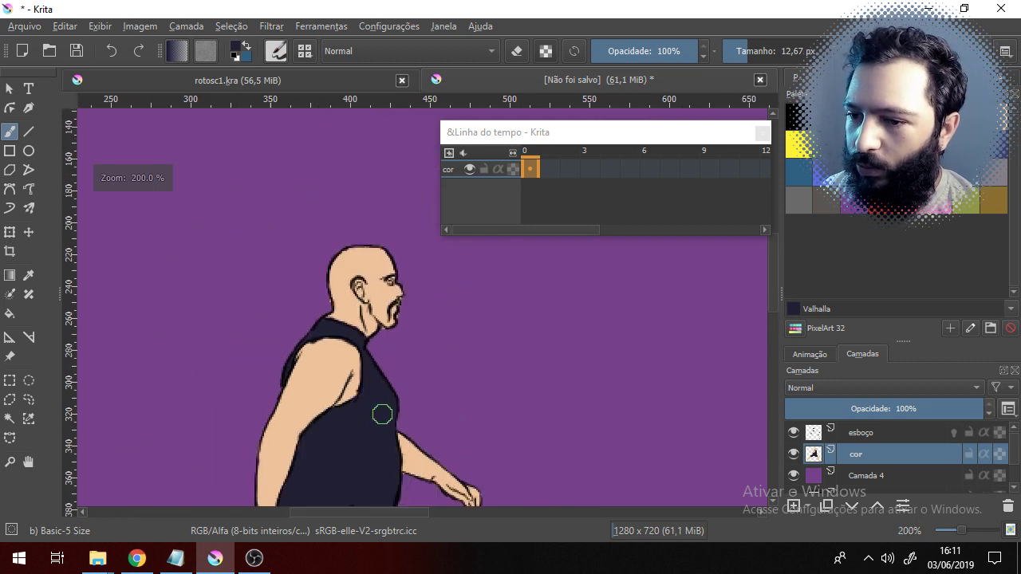
pyautogui.scroll(3, 390, 426)
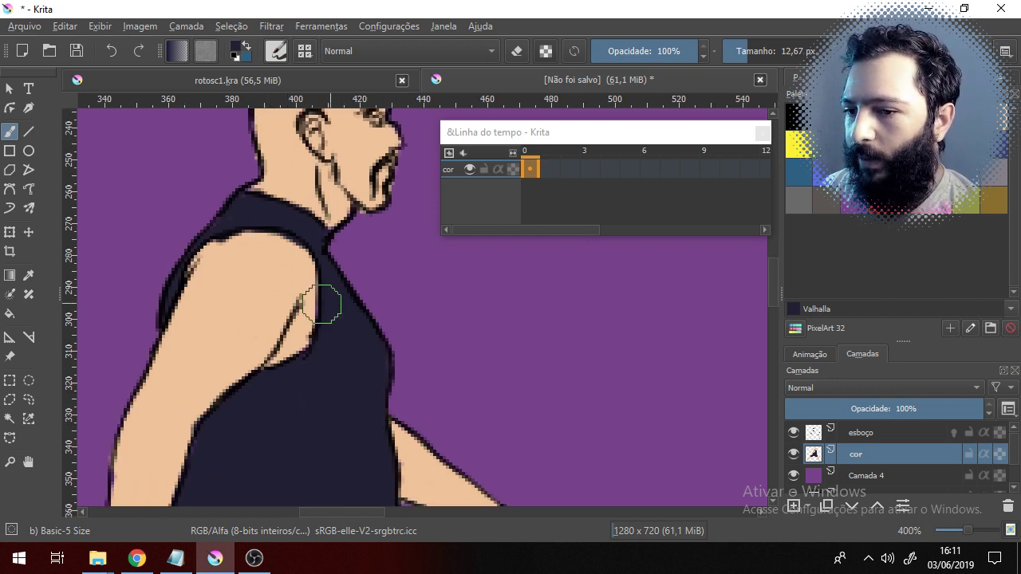
pyautogui.scroll(-5, 563, 470)
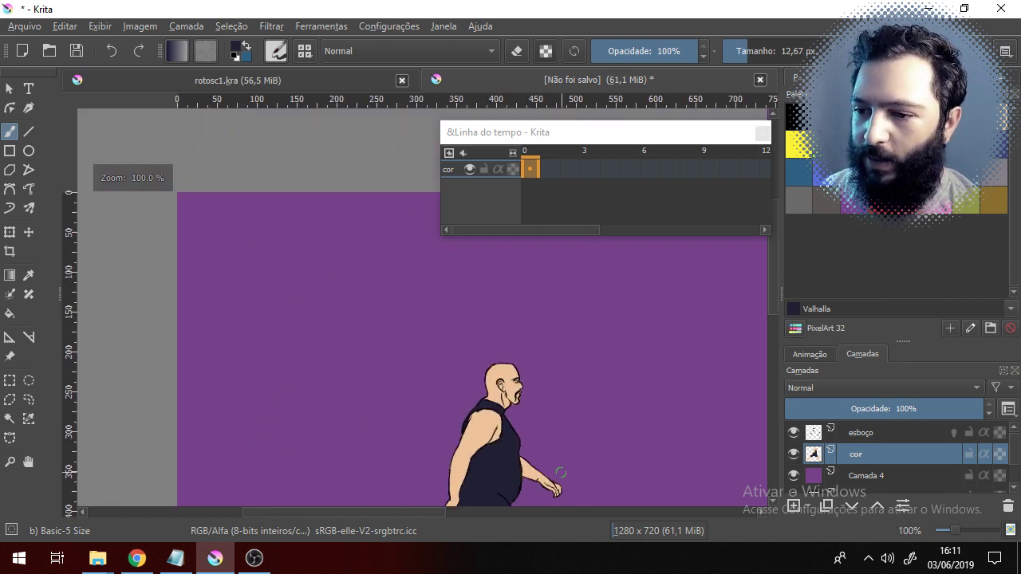
pyautogui.moveTo(563, 471); pyautogui.dragTo(444, 340)
pyautogui.scroll(-2, 444, 341)
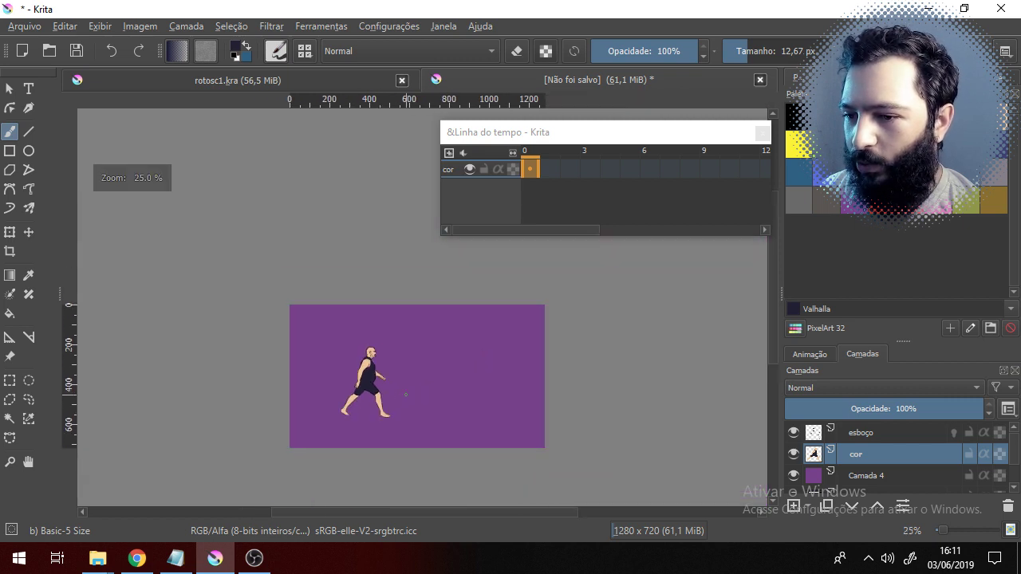
pyautogui.moveTo(396, 413); pyautogui.dragTo(352, 410)
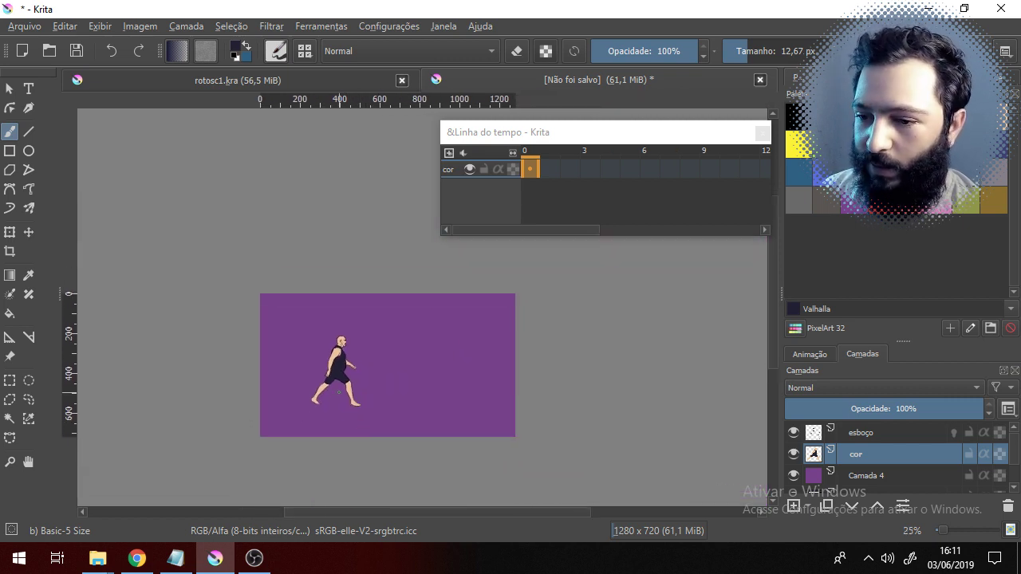
pyautogui.scroll(1, 339, 392)
pyautogui.scroll(4, 335, 390)
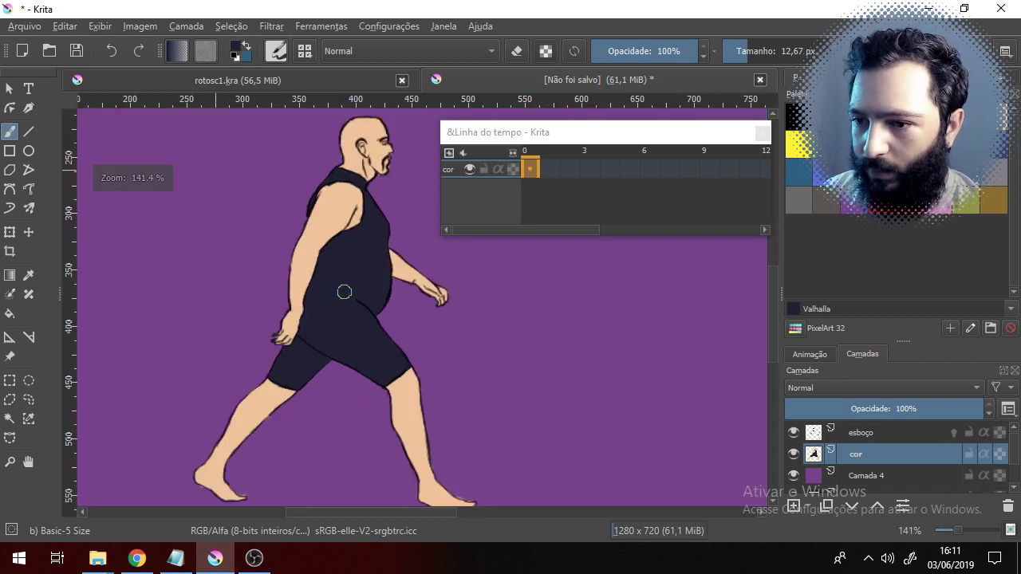
pyautogui.scroll(2, 343, 292)
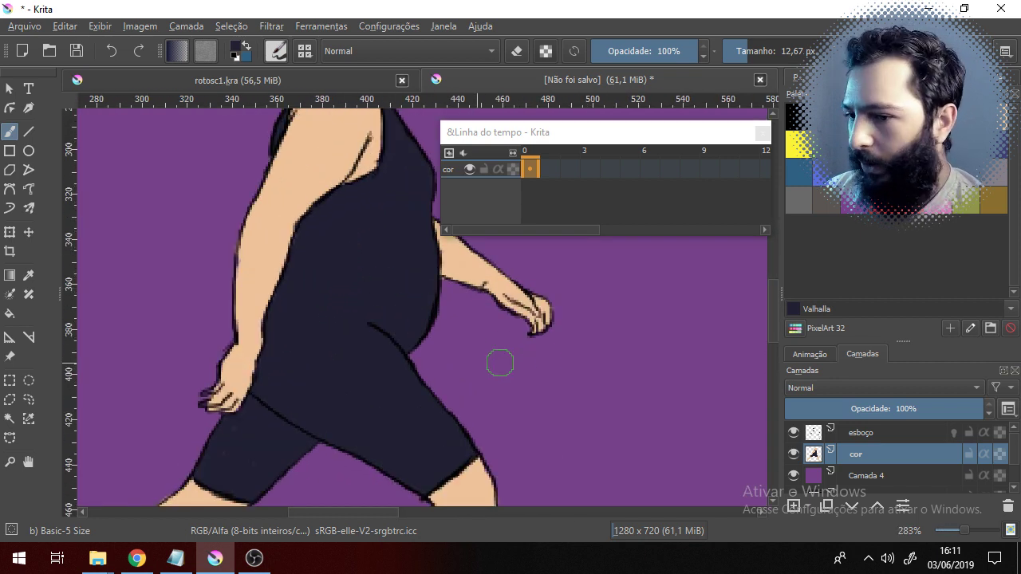
pyautogui.moveTo(423, 308); pyautogui.dragTo(403, 410)
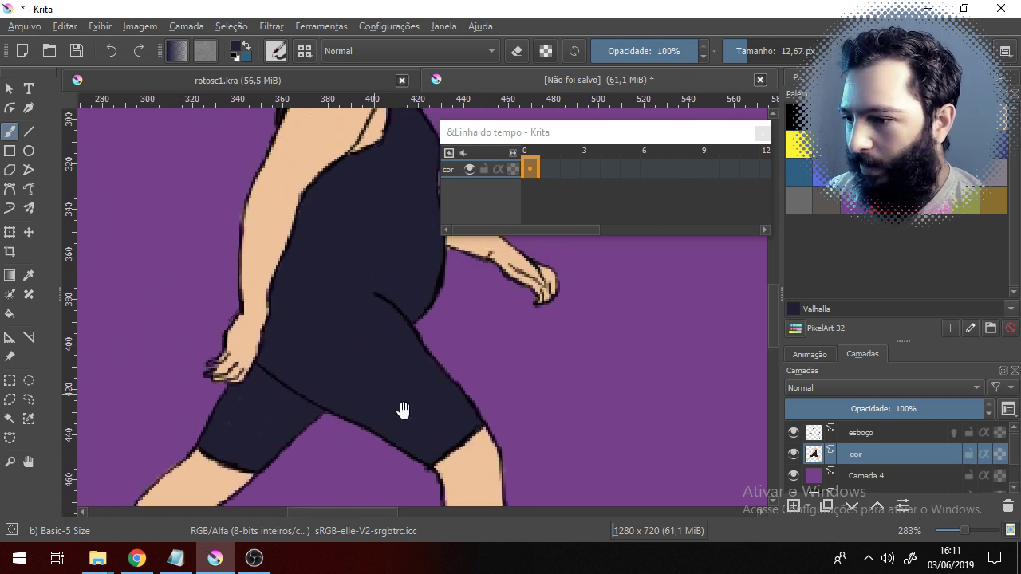
# - Add a new paint layer above cor and paint Twine shadows on the neck and around the eye
pyautogui.click(792, 506)
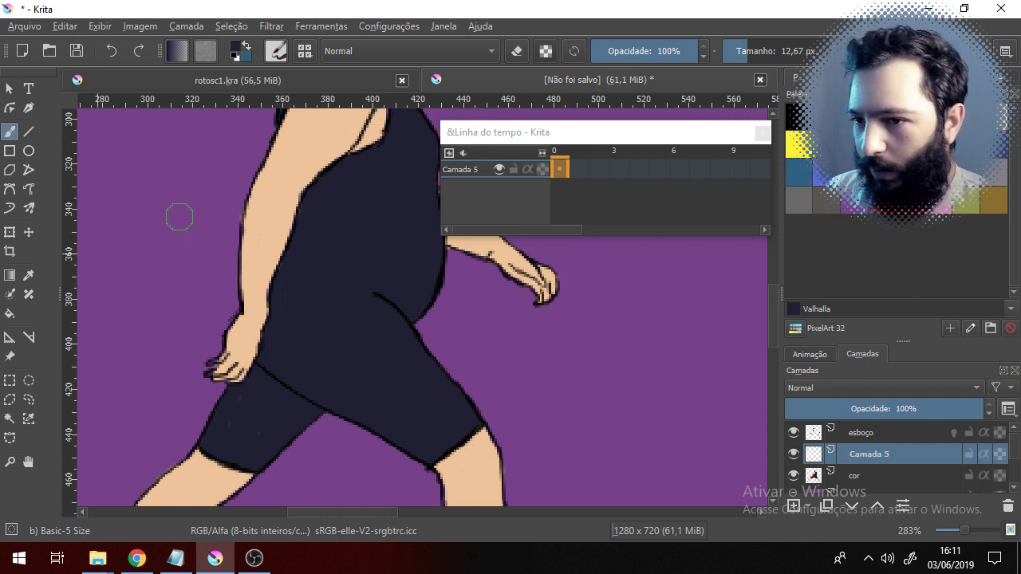
pyautogui.keyDown('ctrl'); pyautogui.click(291, 158); pyautogui.keyUp('ctrl')
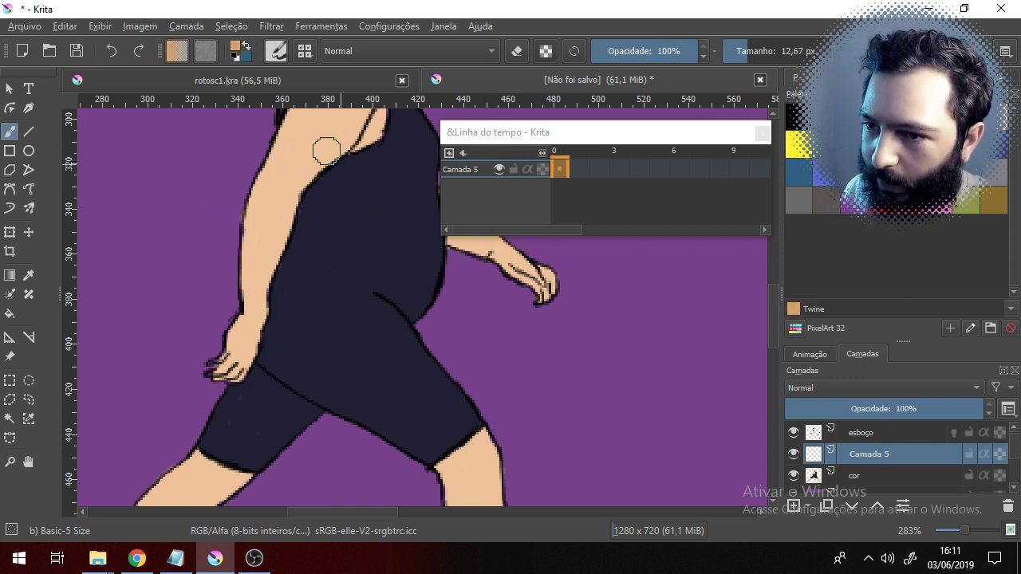
pyautogui.moveTo(325, 150)
pyautogui.mouseDown()
pyautogui.moveTo(303, 166)
pyautogui.moveTo(310, 172)
pyautogui.mouseUp()
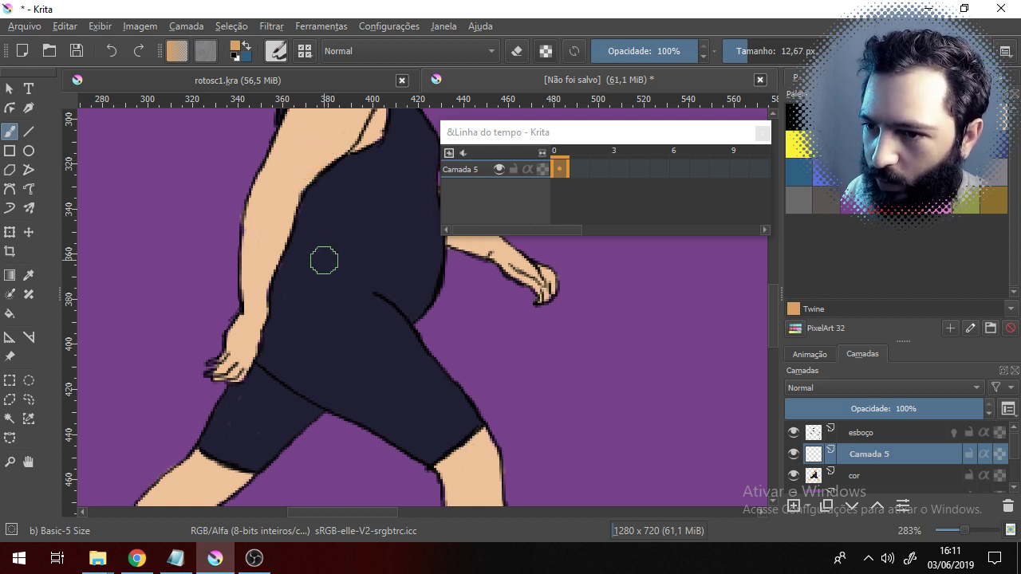
pyautogui.moveTo(330, 267); pyautogui.dragTo(300, 423)
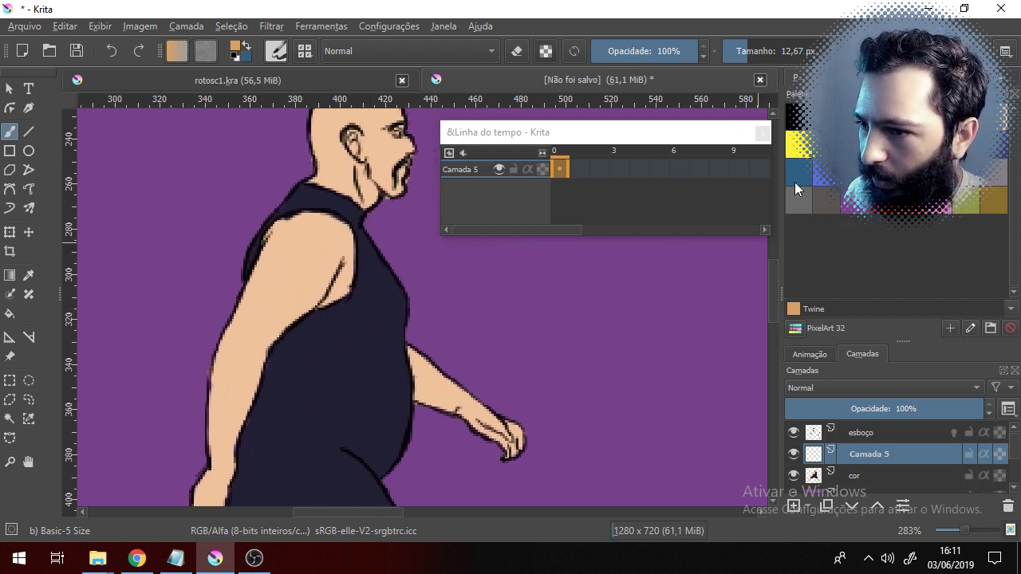
pyautogui.moveTo(375, 229); pyautogui.dragTo(351, 272)
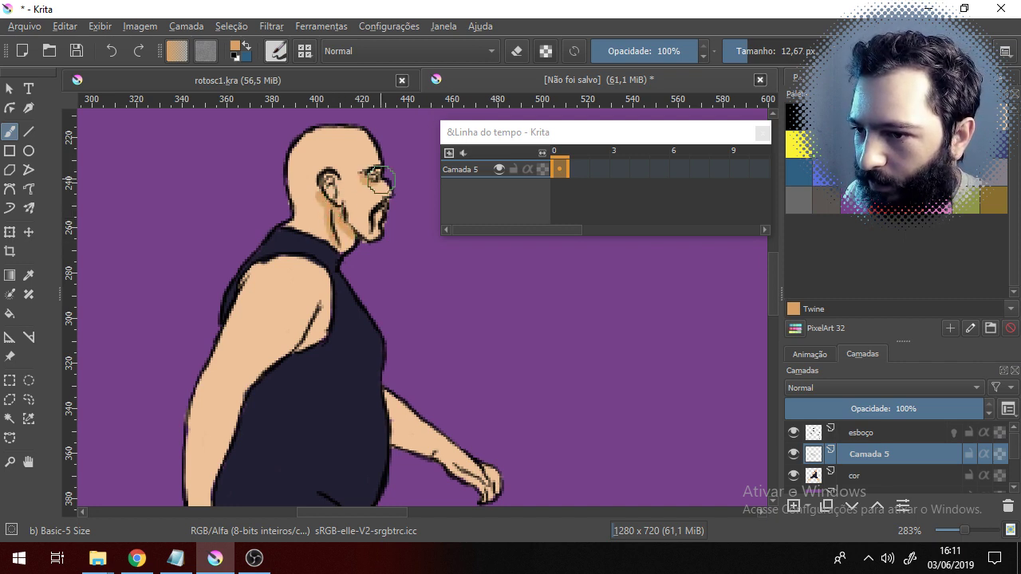
# - Try the darker Rope colour as a shadow on the neck below the jaw
pyautogui.click(910, 117)
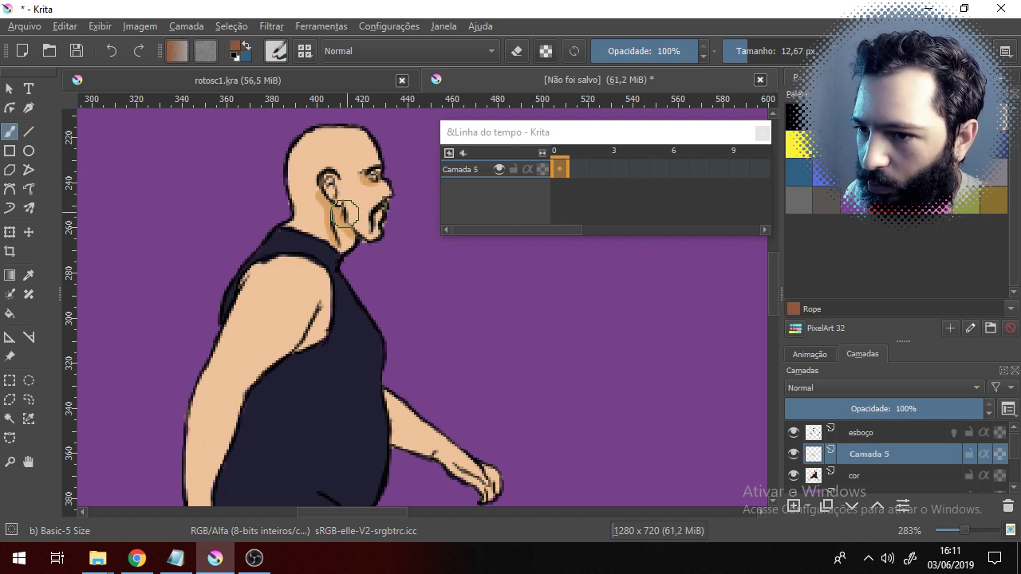
pyautogui.moveTo(342, 214)
pyautogui.mouseDown()
pyautogui.moveTo(319, 193)
pyautogui.moveTo(328, 212)
pyautogui.moveTo(336, 204)
pyautogui.moveTo(322, 192)
pyautogui.moveTo(342, 210)
pyautogui.moveTo(331, 232)
pyautogui.mouseUp()
pyautogui.hotkey('ctrl', 'z')
pyautogui.hotkey('ctrl', 'z')
pyautogui.hotkey('ctrl', 'z')
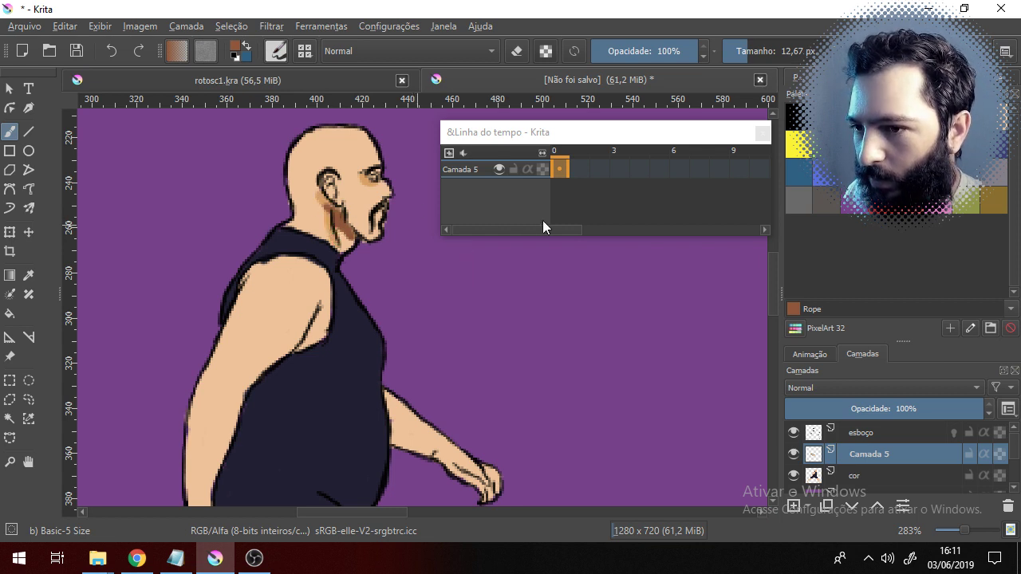
# - Shade the cheek, jaw and area around the ear with Twine
pyautogui.keyDown('ctrl'); pyautogui.click(369, 183); pyautogui.keyUp('ctrl')
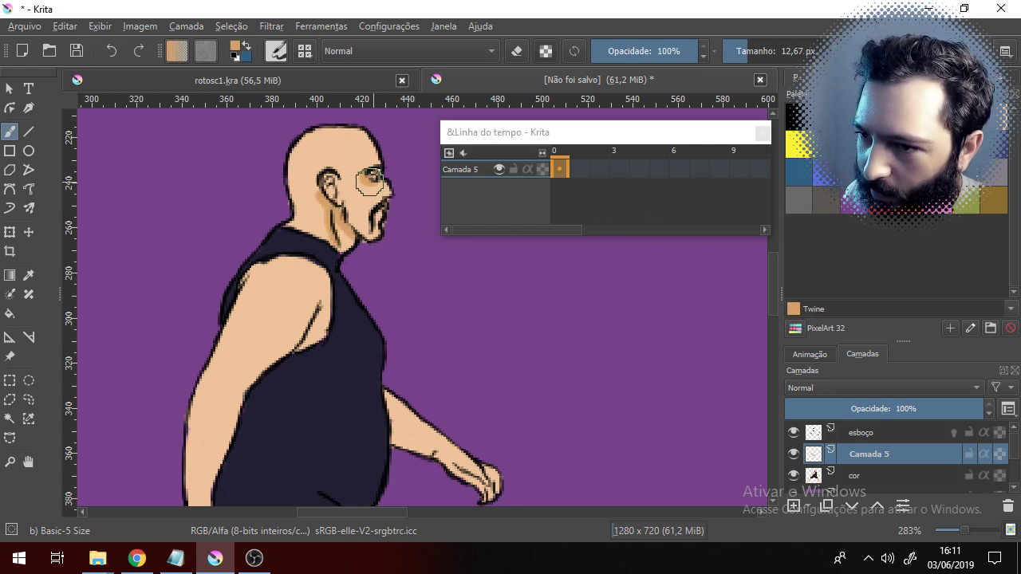
pyautogui.moveTo(365, 185)
pyautogui.mouseDown()
pyautogui.moveTo(336, 189)
pyautogui.moveTo(380, 236)
pyautogui.mouseUp()
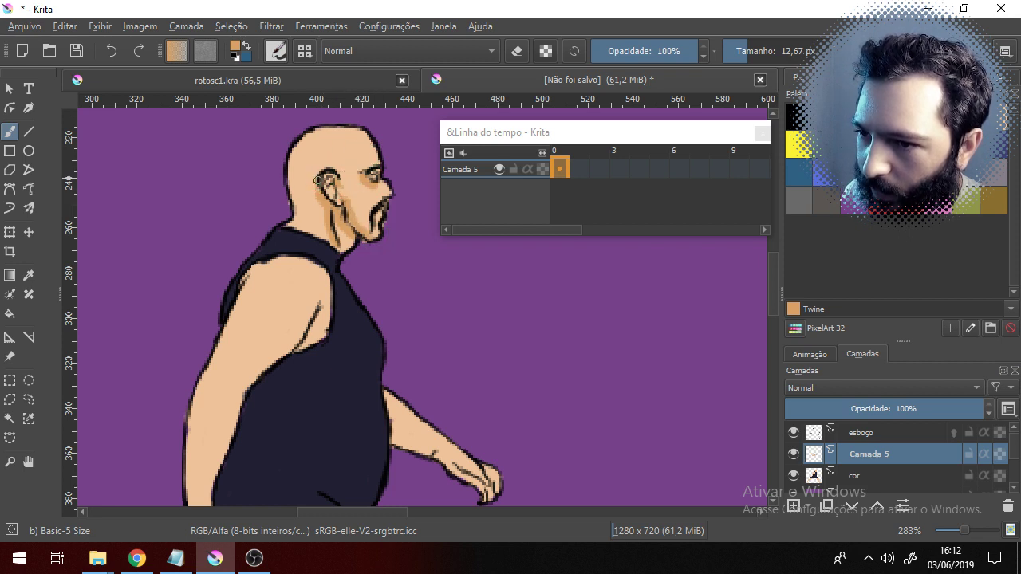
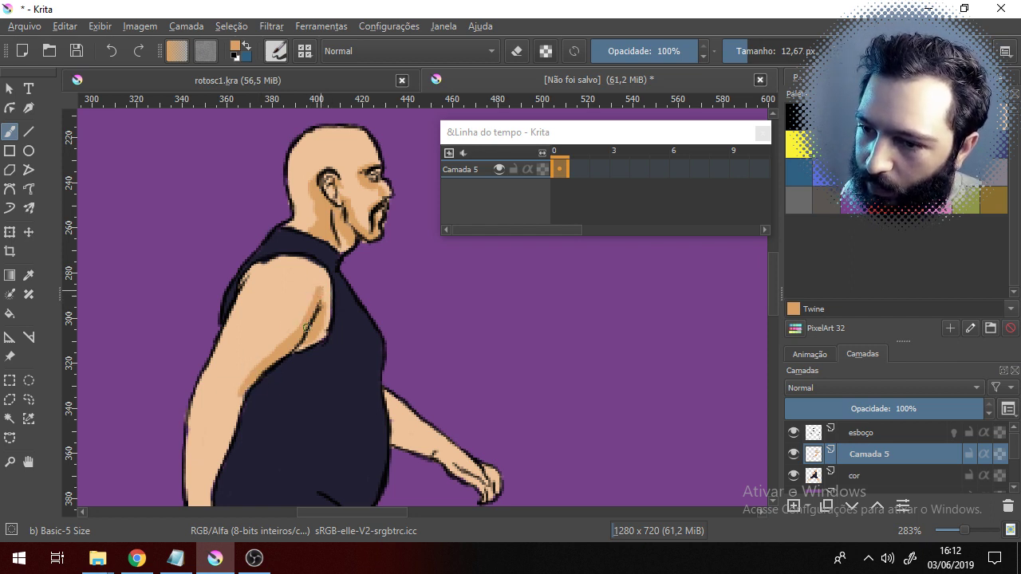
# - Shade the near arm with Twine from the armpit down to the hand, erasing excess shadow near the wrist
pyautogui.moveTo(327, 283); pyautogui.dragTo(319, 324)
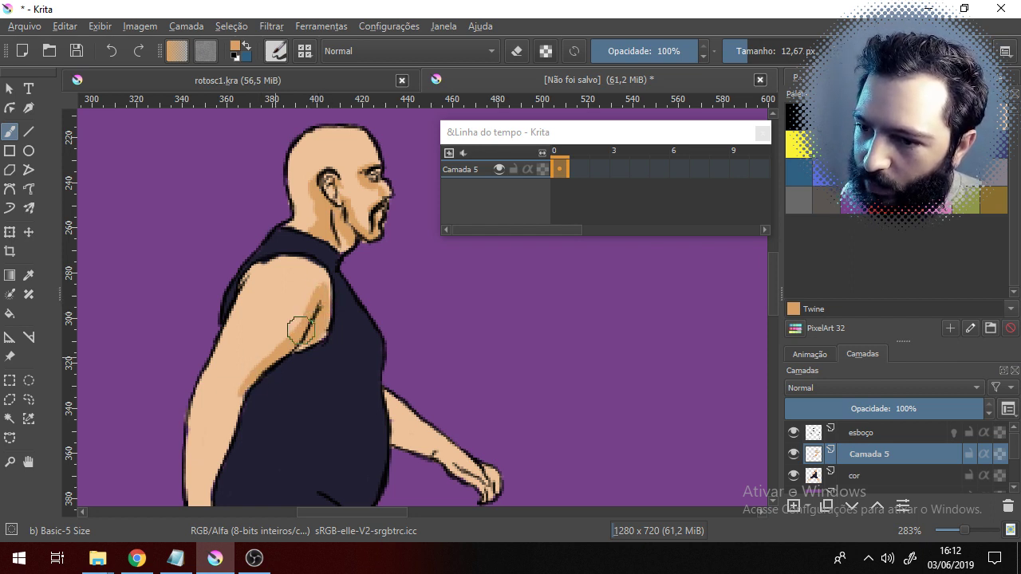
pyautogui.moveTo(255, 405); pyautogui.dragTo(262, 258)
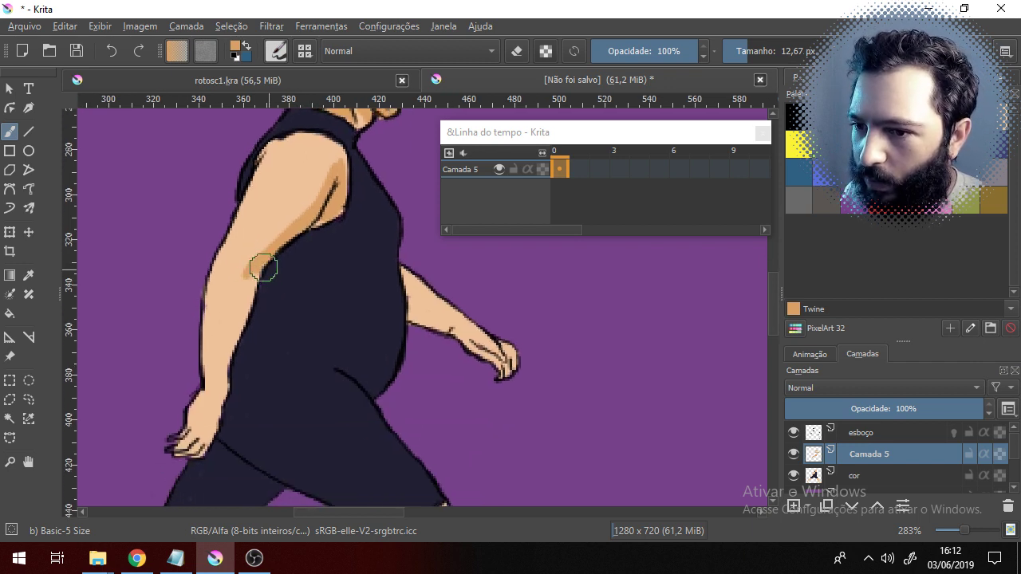
pyautogui.moveTo(250, 292)
pyautogui.mouseDown()
pyautogui.moveTo(231, 348)
pyautogui.moveTo(210, 346)
pyautogui.moveTo(205, 322)
pyautogui.moveTo(206, 379)
pyautogui.moveTo(224, 386)
pyautogui.moveTo(196, 412)
pyautogui.moveTo(207, 390)
pyautogui.moveTo(189, 421)
pyautogui.moveTo(193, 437)
pyautogui.moveTo(212, 431)
pyautogui.moveTo(193, 449)
pyautogui.mouseUp()
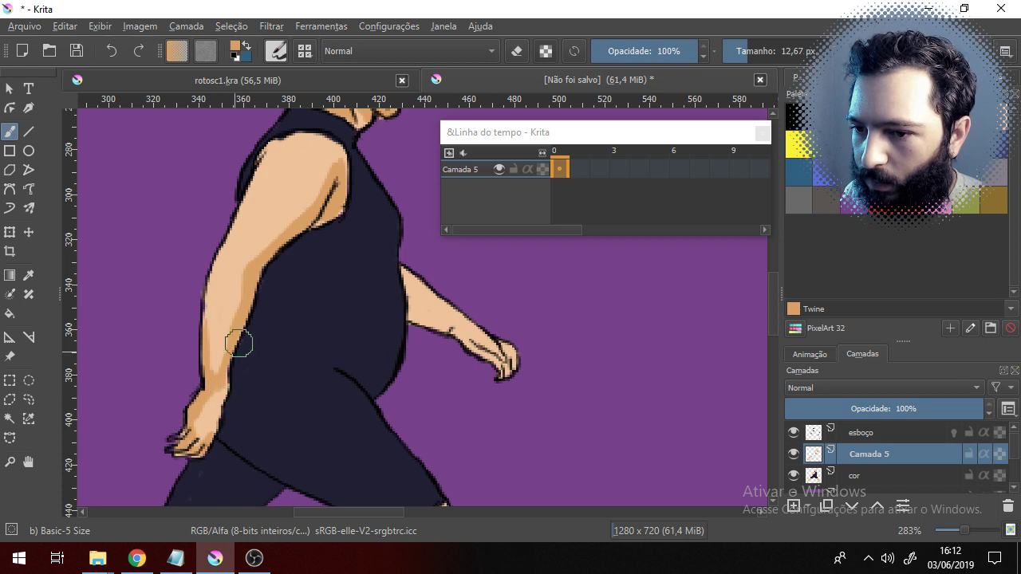
pyautogui.keyDown('ctrl'); pyautogui.click(229, 315); pyautogui.keyUp('ctrl')
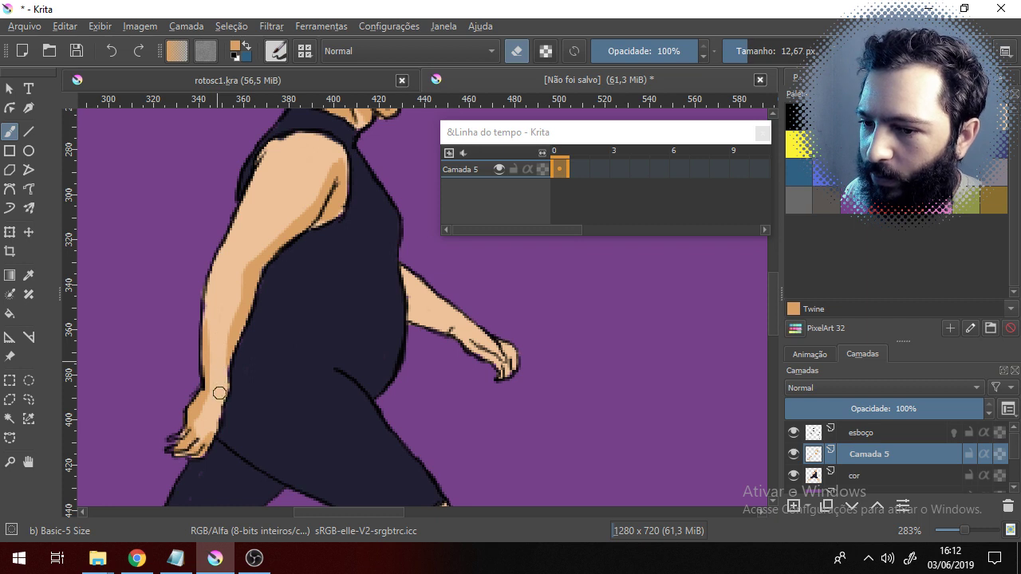
# - Extend the Twine shadow around the armpit and shoulder, and shade the forward-swinging forearm and hand
pyautogui.moveTo(412, 285); pyautogui.dragTo(353, 358)
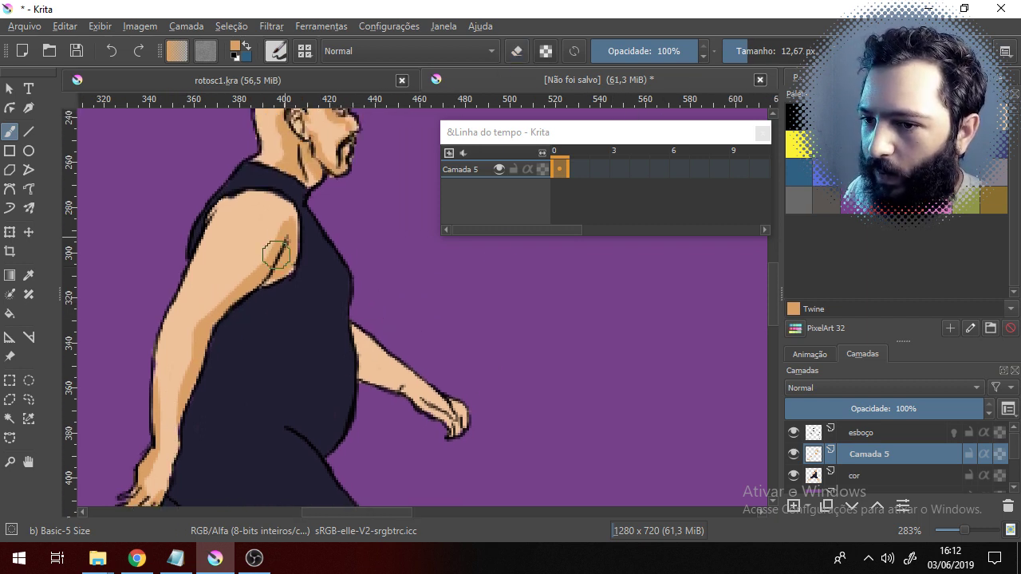
pyautogui.moveTo(276, 254); pyautogui.dragTo(277, 279)
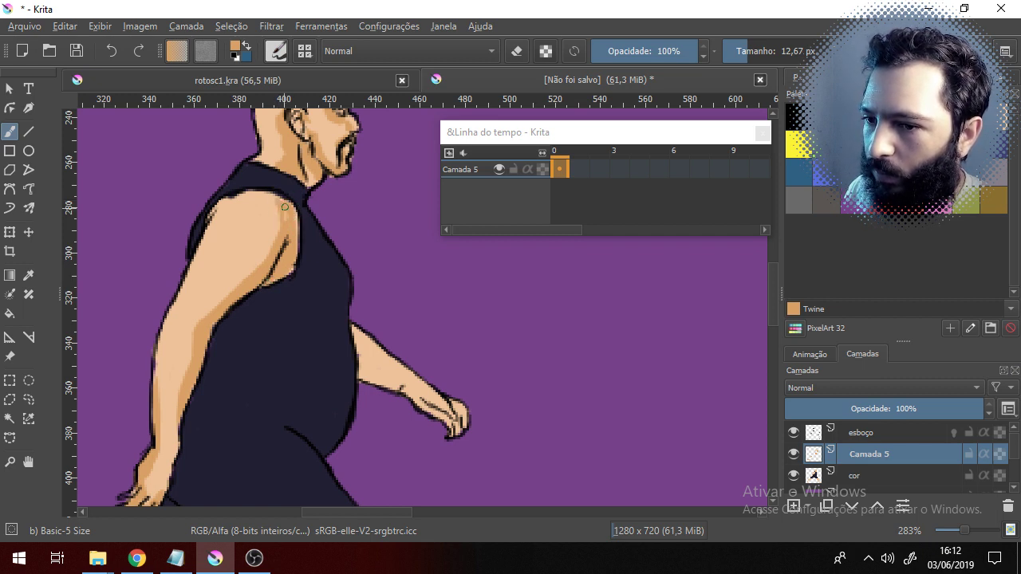
pyautogui.moveTo(357, 335); pyautogui.dragTo(368, 384)
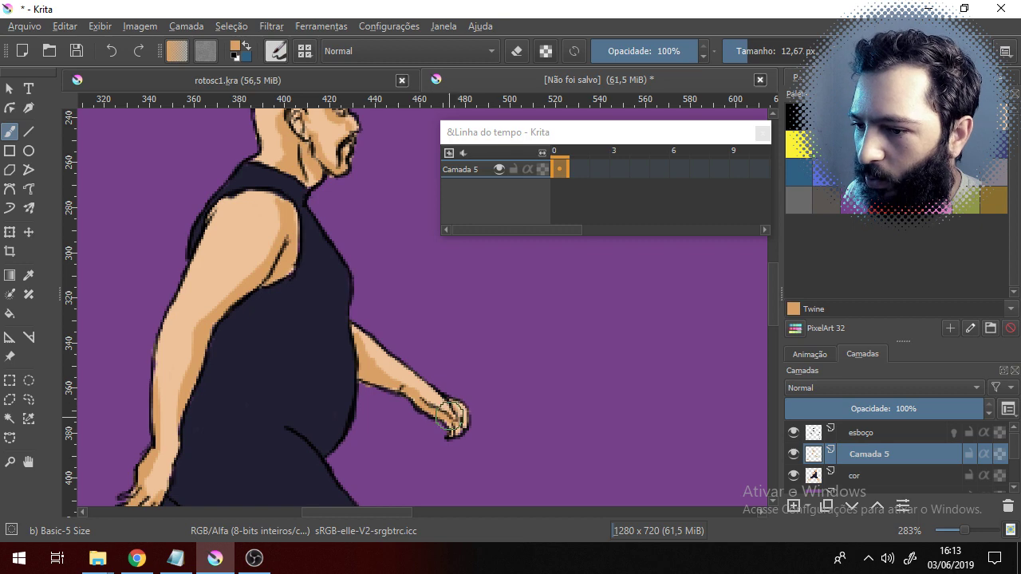
# - Shade the rear leg with Twine along the calf, below the shorts hem, and around the heel and foot
pyautogui.moveTo(297, 499)
pyautogui.mouseDown()
pyautogui.moveTo(322, 349)
pyautogui.moveTo(429, 194)
pyautogui.mouseUp()
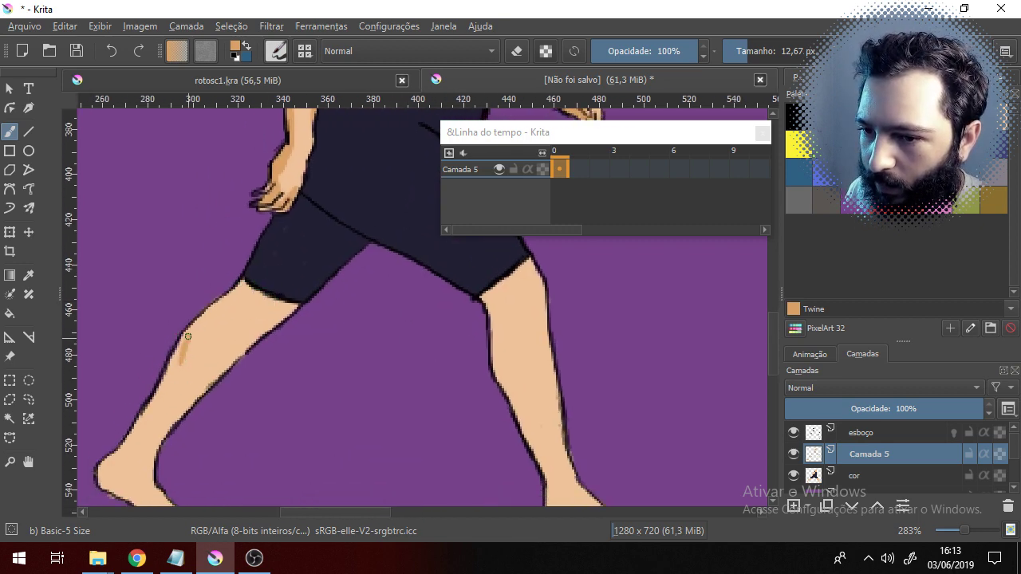
pyautogui.moveTo(189, 333)
pyautogui.mouseDown()
pyautogui.moveTo(171, 382)
pyautogui.moveTo(186, 360)
pyautogui.moveTo(184, 376)
pyautogui.moveTo(158, 400)
pyautogui.moveTo(164, 388)
pyautogui.moveTo(180, 393)
pyautogui.moveTo(137, 427)
pyautogui.mouseUp()
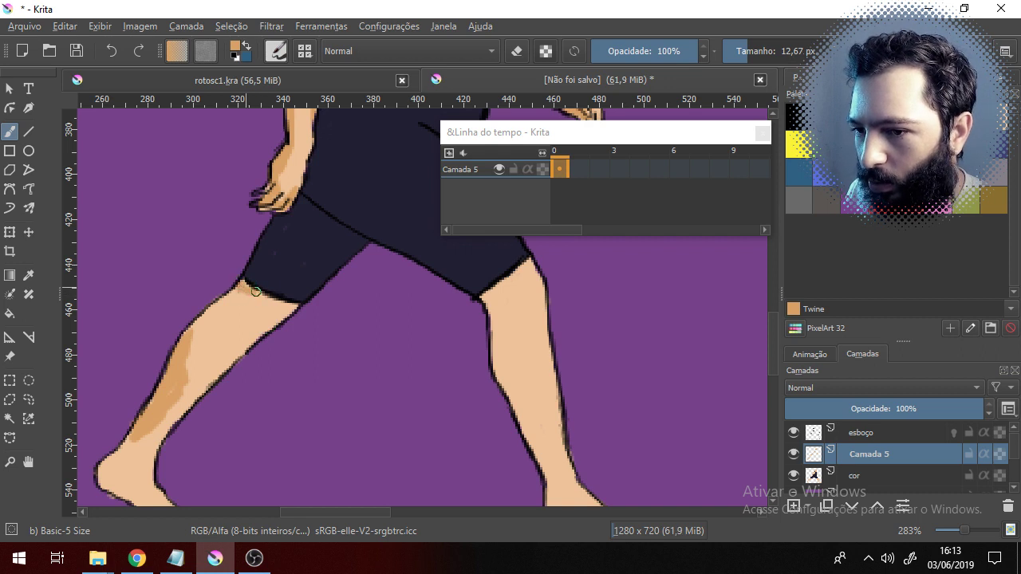
pyautogui.scroll(-2, 210, 433)
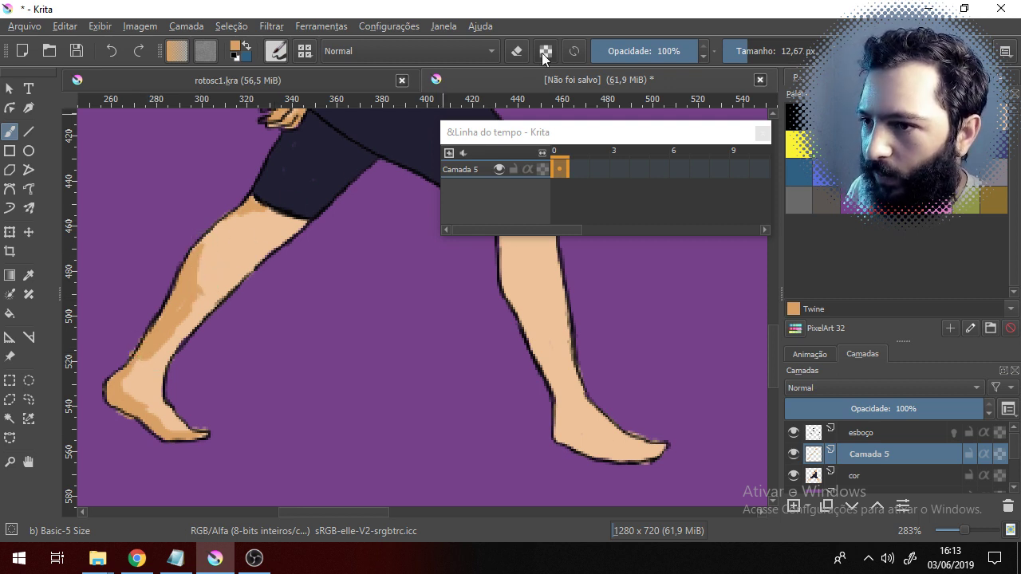
# - Shade the back edge of the front leg with Twine from below the shorts hem down the calf
pyautogui.press('e')
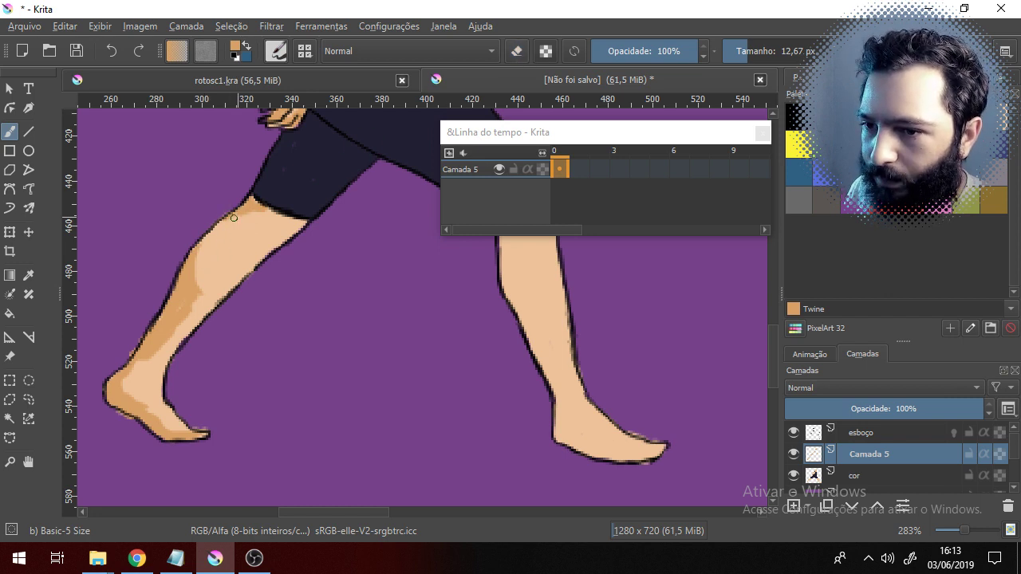
pyautogui.moveTo(552, 345); pyautogui.dragTo(410, 406)
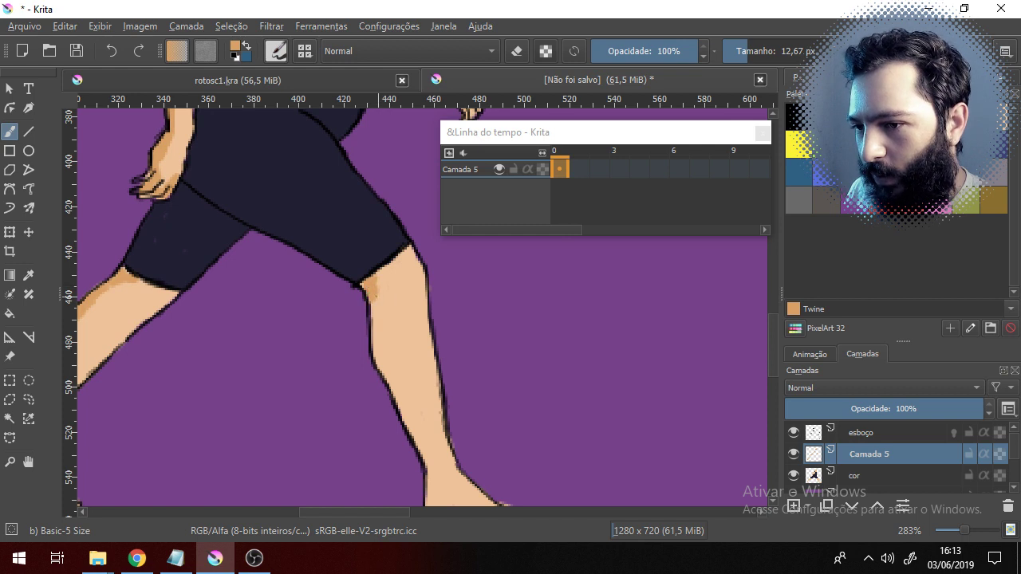
pyautogui.moveTo(377, 308)
pyautogui.mouseDown()
pyautogui.moveTo(389, 372)
pyautogui.moveTo(382, 362)
pyautogui.moveTo(403, 393)
pyautogui.mouseUp()
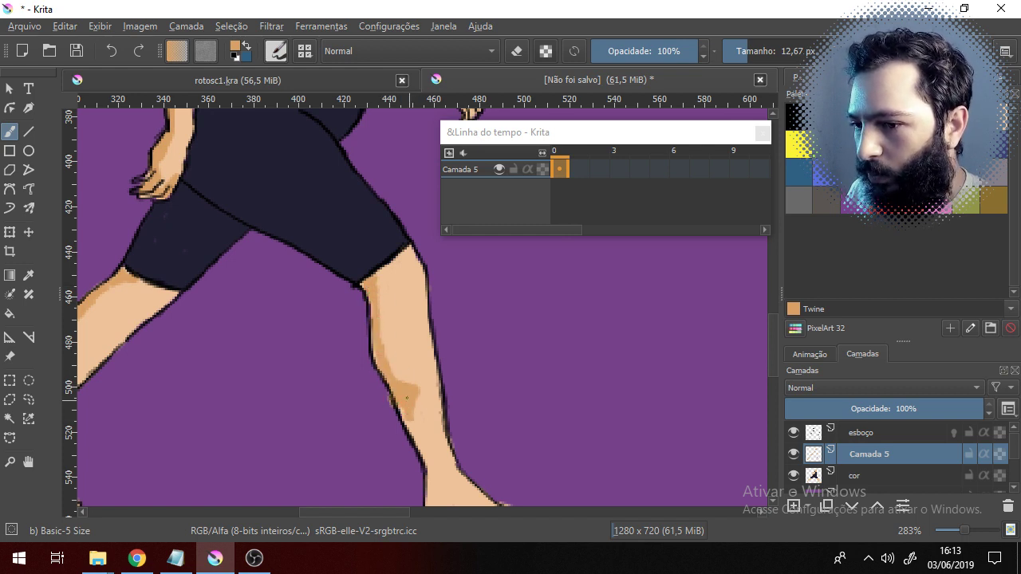
pyautogui.moveTo(414, 431); pyautogui.dragTo(417, 420)
pyautogui.moveTo(432, 469); pyautogui.dragTo(456, 369)
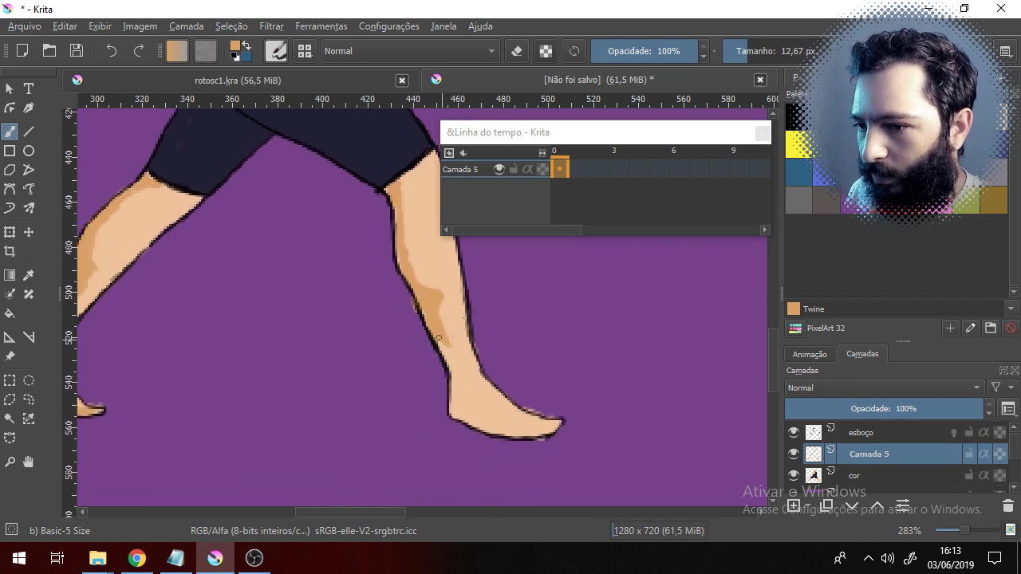
# - Shade the front leg's ankle, heel and sole with Twine, and extend the shadow beneath the shorts hem at the knee
pyautogui.moveTo(463, 408)
pyautogui.mouseDown()
pyautogui.moveTo(452, 406)
pyautogui.moveTo(501, 431)
pyautogui.moveTo(541, 432)
pyautogui.mouseUp()
pyautogui.moveTo(459, 363); pyautogui.dragTo(453, 399)
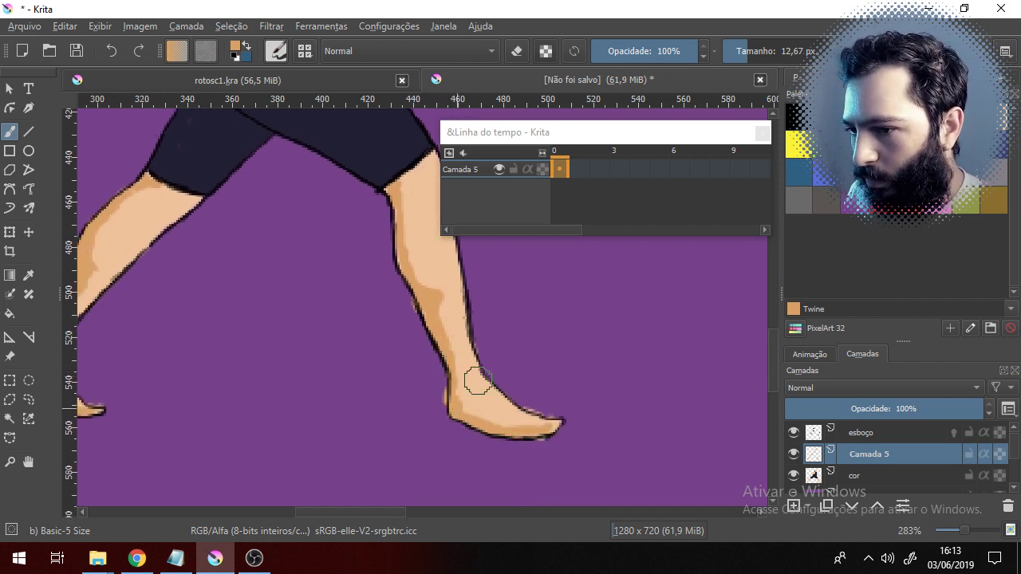
pyautogui.moveTo(365, 287); pyautogui.dragTo(401, 406)
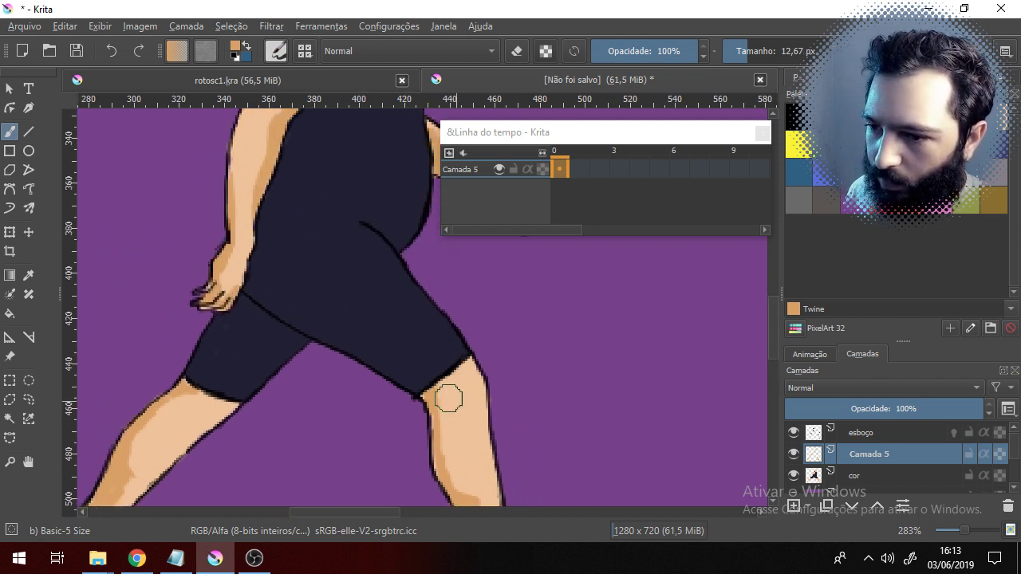
pyautogui.moveTo(440, 444); pyautogui.dragTo(456, 337)
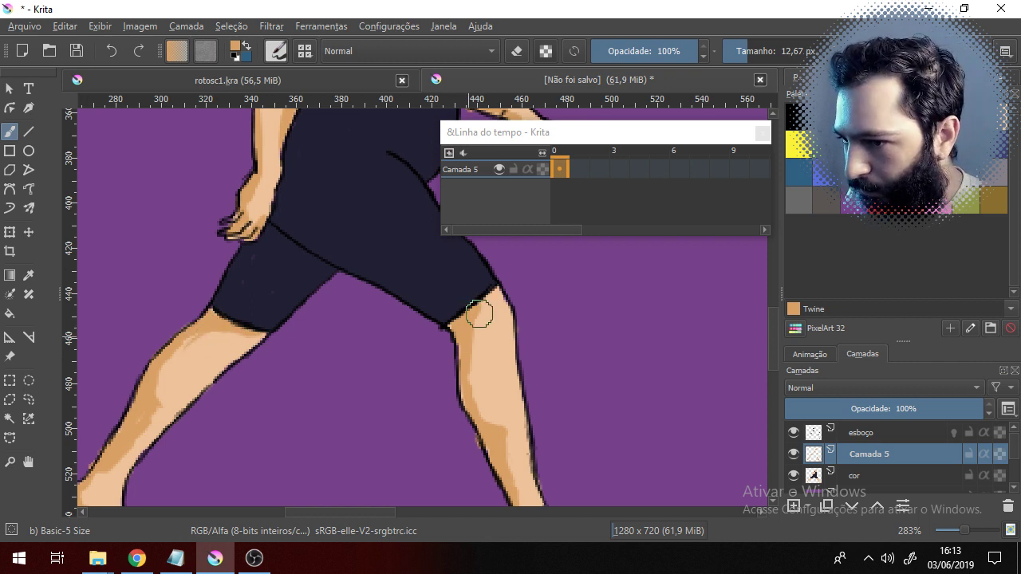
pyautogui.moveTo(487, 451)
pyautogui.mouseDown()
pyautogui.moveTo(451, 319)
pyautogui.moveTo(266, 401)
pyautogui.moveTo(245, 359)
pyautogui.moveTo(275, 431)
pyautogui.mouseUp()
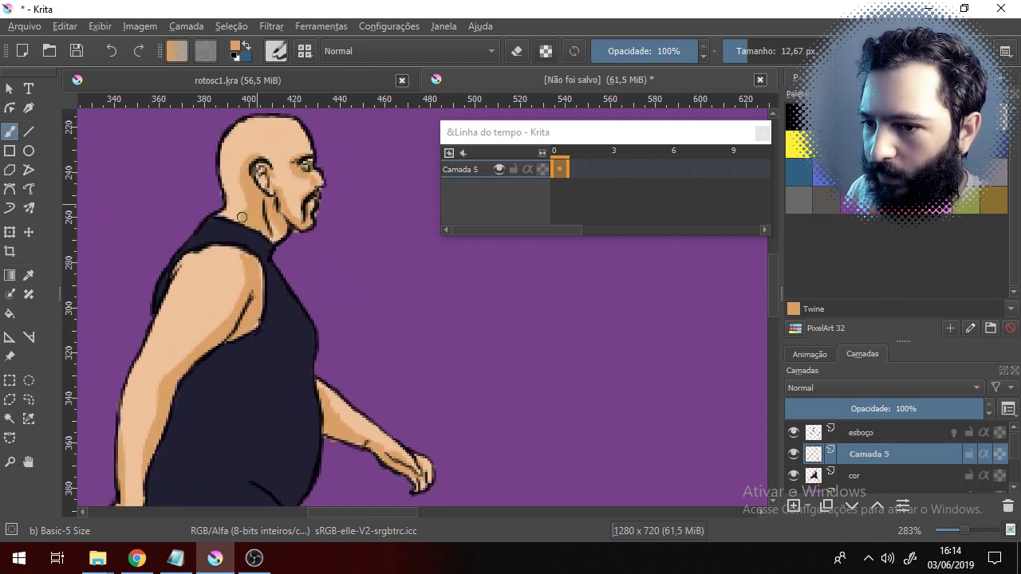
# - Choose Black from the palette and paint a shadow on the shirt just below the near armpit
pyautogui.moveTo(342, 412)
pyautogui.mouseDown()
pyautogui.moveTo(308, 303)
pyautogui.moveTo(338, 358)
pyautogui.moveTo(296, 376)
pyautogui.mouseUp()
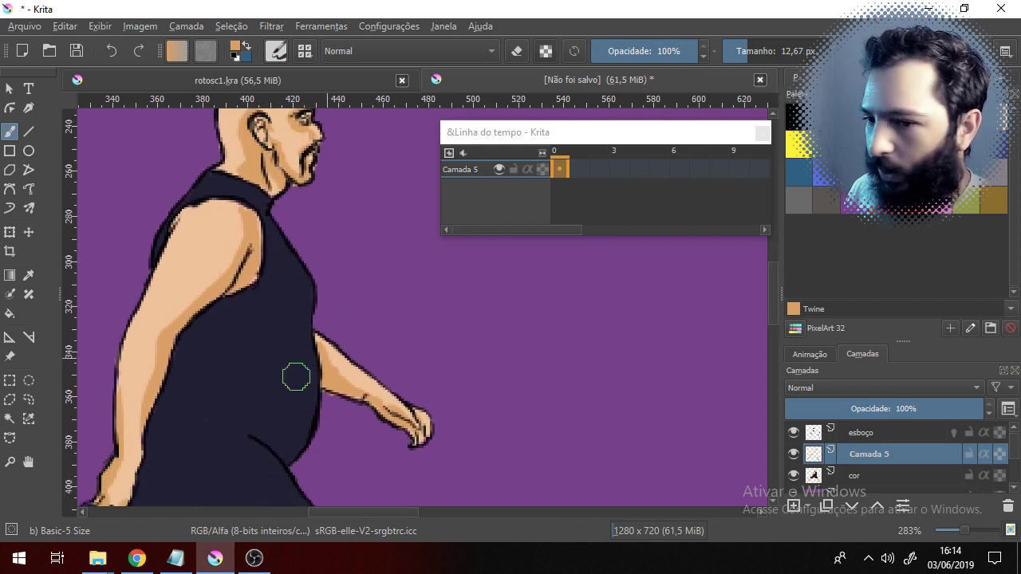
pyautogui.keyDown('ctrl'); pyautogui.click(271, 323); pyautogui.keyUp('ctrl')
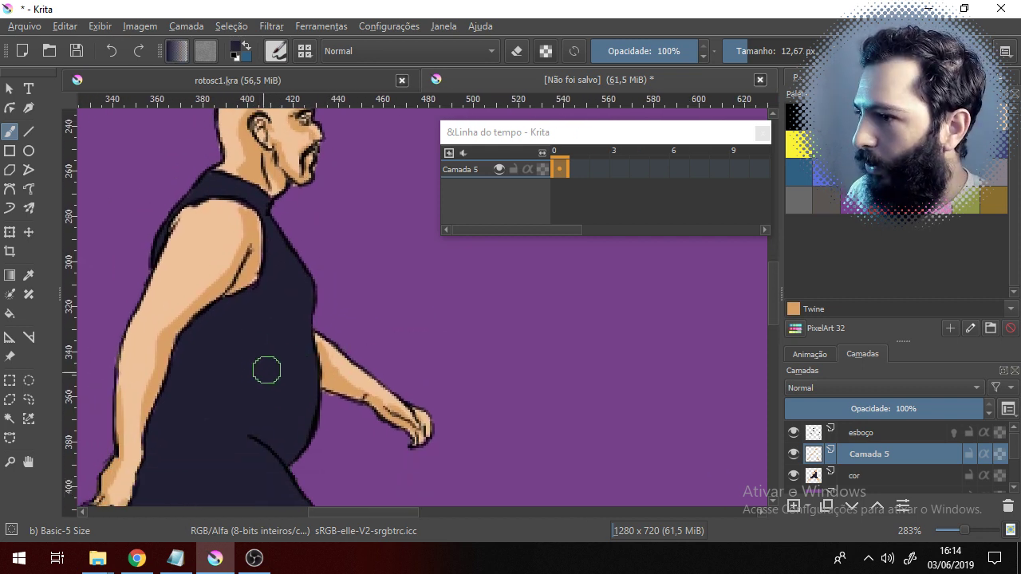
pyautogui.keyDown('ctrl'); pyautogui.click(269, 364); pyautogui.keyUp('ctrl')
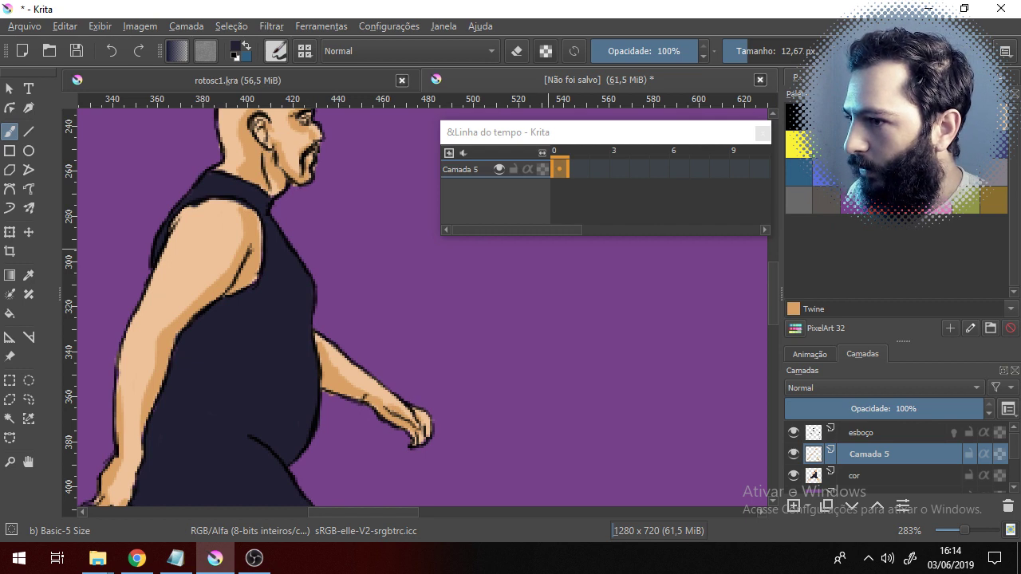
pyautogui.click(826, 118)
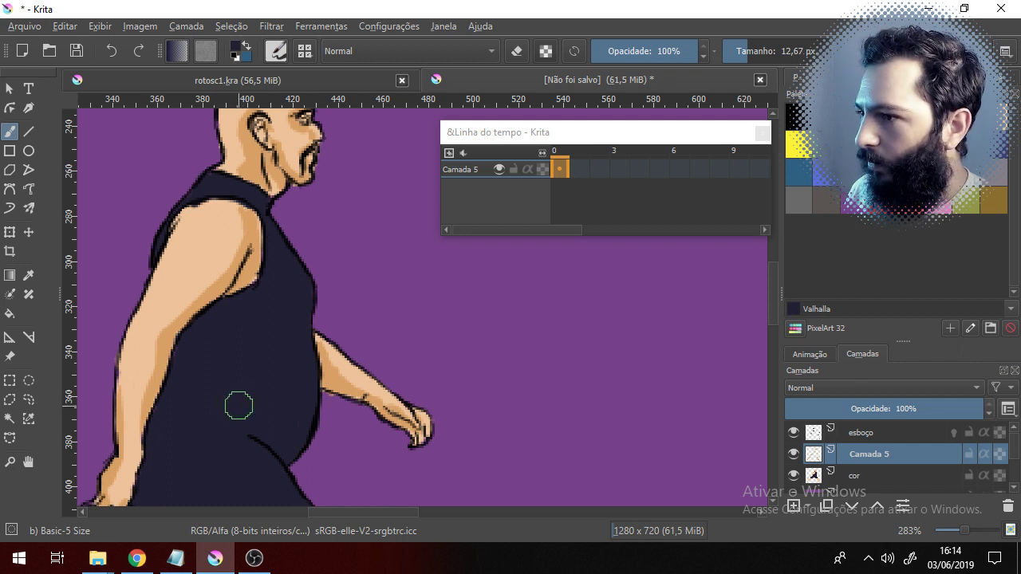
pyautogui.click(802, 126)
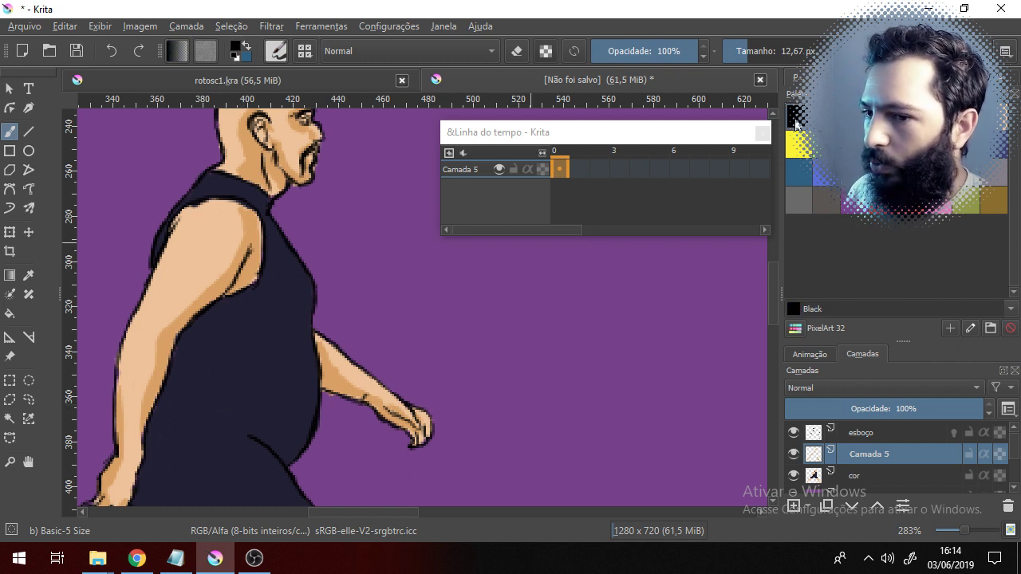
pyautogui.moveTo(232, 346); pyautogui.dragTo(192, 339)
pyautogui.hotkey('ctrl', 'z')
pyautogui.moveTo(258, 366)
pyautogui.mouseDown()
pyautogui.moveTo(269, 434)
pyautogui.moveTo(292, 443)
pyautogui.moveTo(324, 269)
pyautogui.moveTo(306, 268)
pyautogui.moveTo(266, 225)
pyautogui.moveTo(230, 257)
pyautogui.moveTo(270, 222)
pyautogui.moveTo(246, 257)
pyautogui.mouseUp()
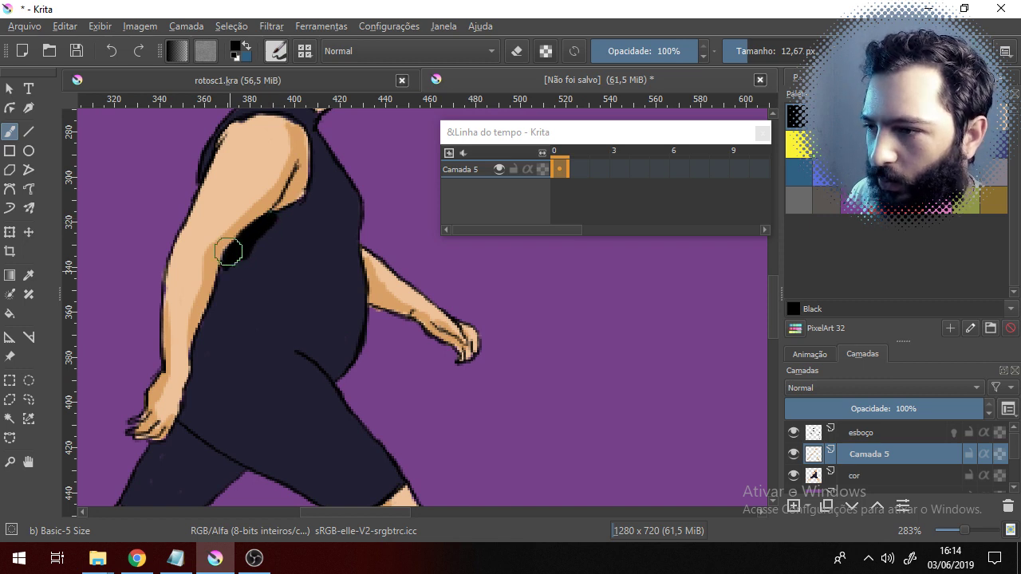
# - Paint a solid black shadow on the shorts from the hip along the underside of the front thigh to the hem
pyautogui.moveTo(255, 399); pyautogui.dragTo(228, 273)
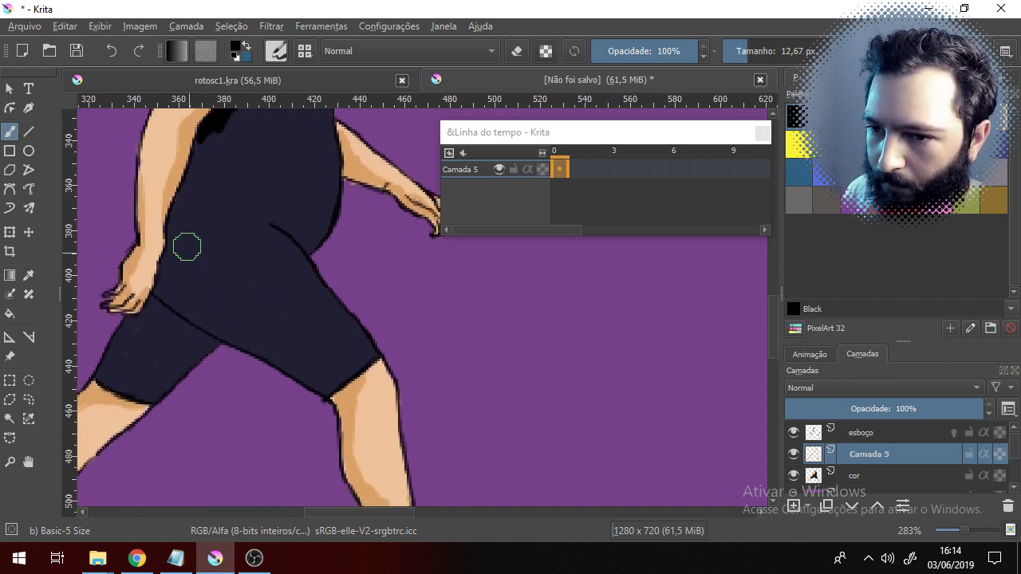
pyautogui.moveTo(187, 247)
pyautogui.mouseDown()
pyautogui.moveTo(275, 343)
pyautogui.moveTo(169, 245)
pyautogui.moveTo(171, 258)
pyautogui.mouseUp()
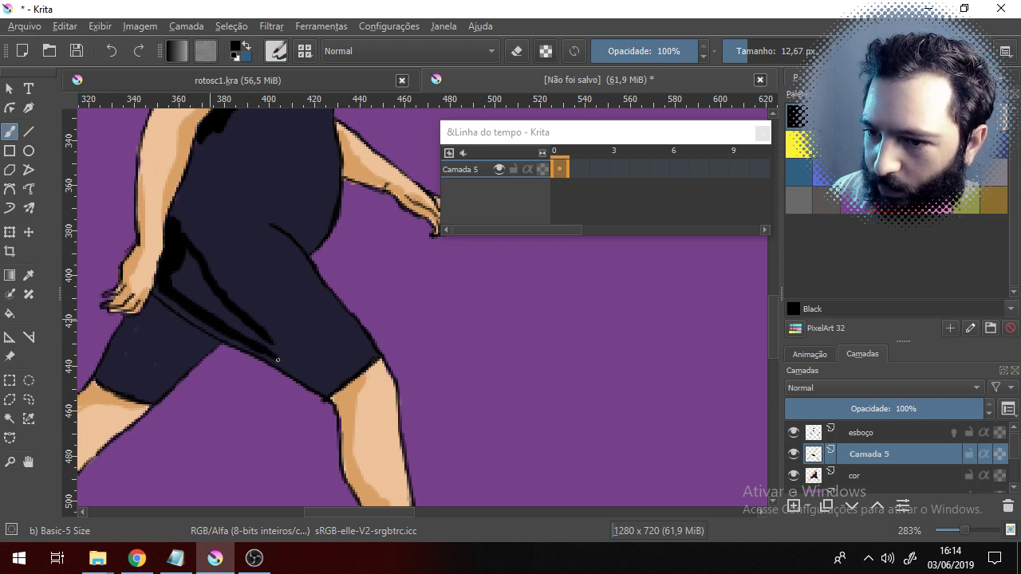
pyautogui.moveTo(256, 348)
pyautogui.mouseDown()
pyautogui.moveTo(324, 391)
pyautogui.moveTo(177, 253)
pyautogui.moveTo(228, 314)
pyautogui.moveTo(197, 299)
pyautogui.moveTo(177, 275)
pyautogui.moveTo(222, 307)
pyautogui.mouseUp()
pyautogui.moveTo(266, 338); pyautogui.dragTo(307, 363)
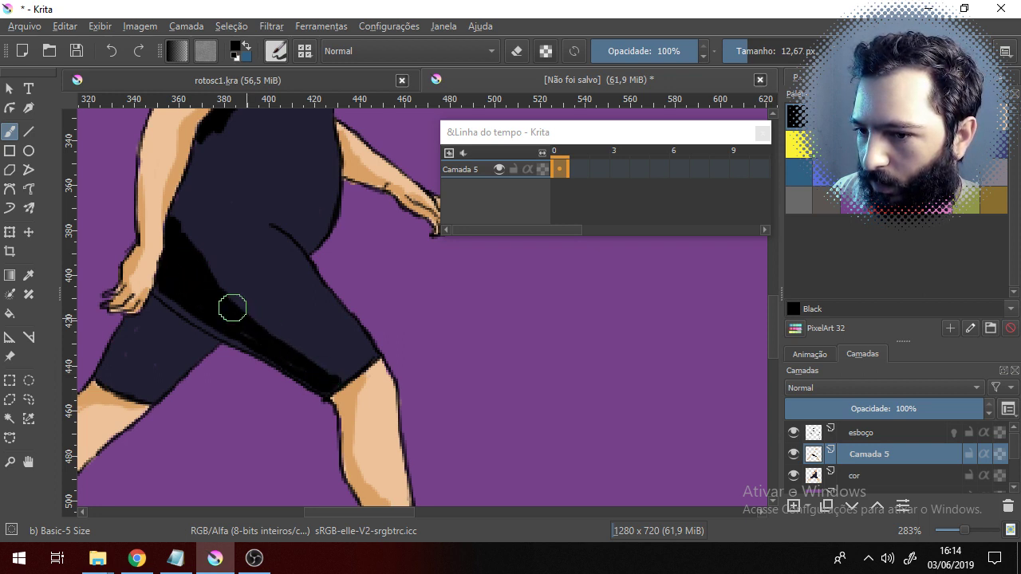
pyautogui.hotkey('ctrl', 'z')
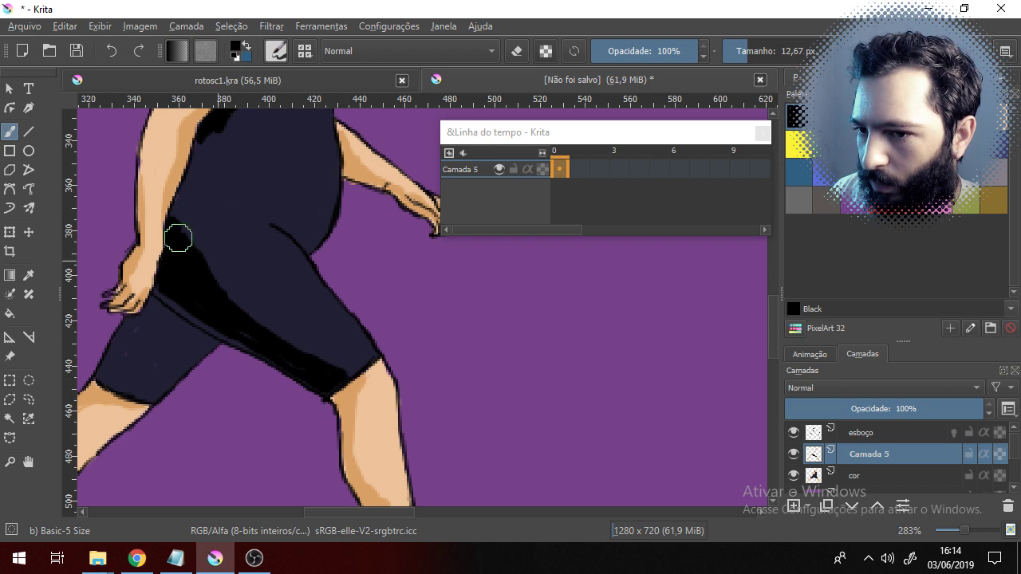
# - Paint black shadows down the shirt beside the near arm, on the collar, and under the chest and belly
pyautogui.moveTo(228, 310); pyautogui.dragTo(259, 405)
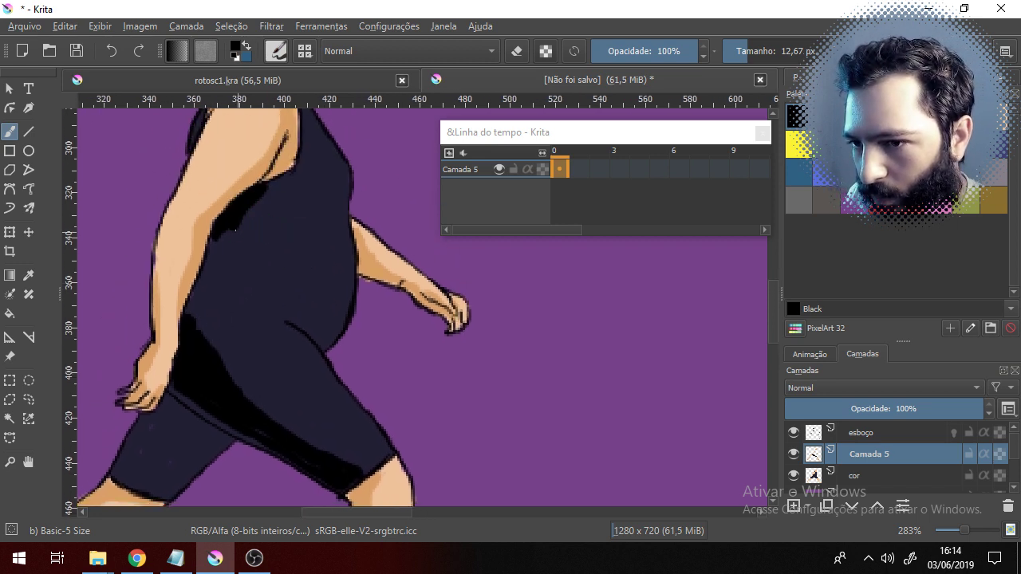
pyautogui.moveTo(241, 232)
pyautogui.mouseDown()
pyautogui.moveTo(221, 260)
pyautogui.moveTo(236, 243)
pyautogui.moveTo(221, 268)
pyautogui.moveTo(225, 308)
pyautogui.moveTo(199, 345)
pyautogui.moveTo(221, 229)
pyautogui.mouseUp()
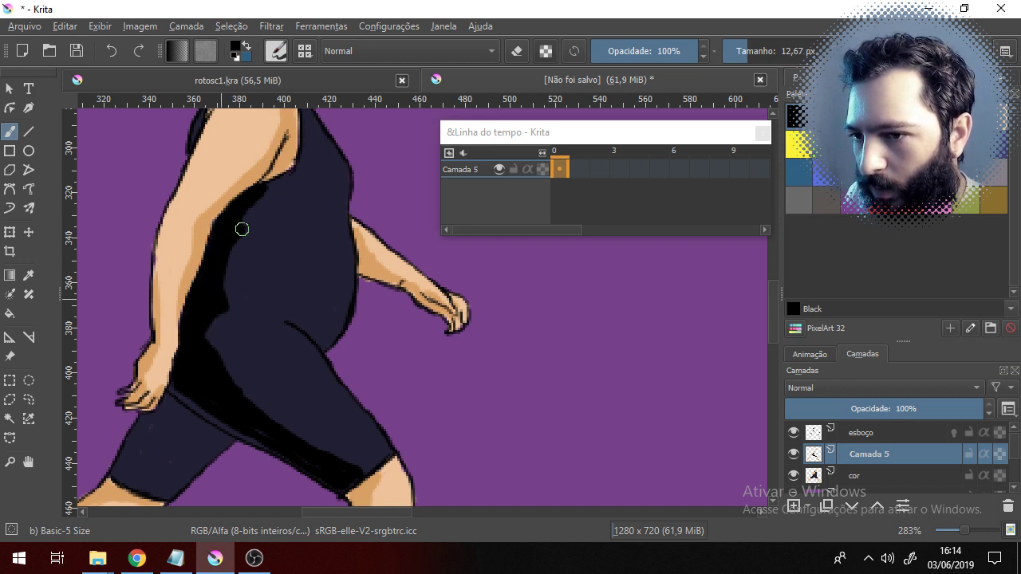
pyautogui.moveTo(298, 182); pyautogui.dragTo(266, 280)
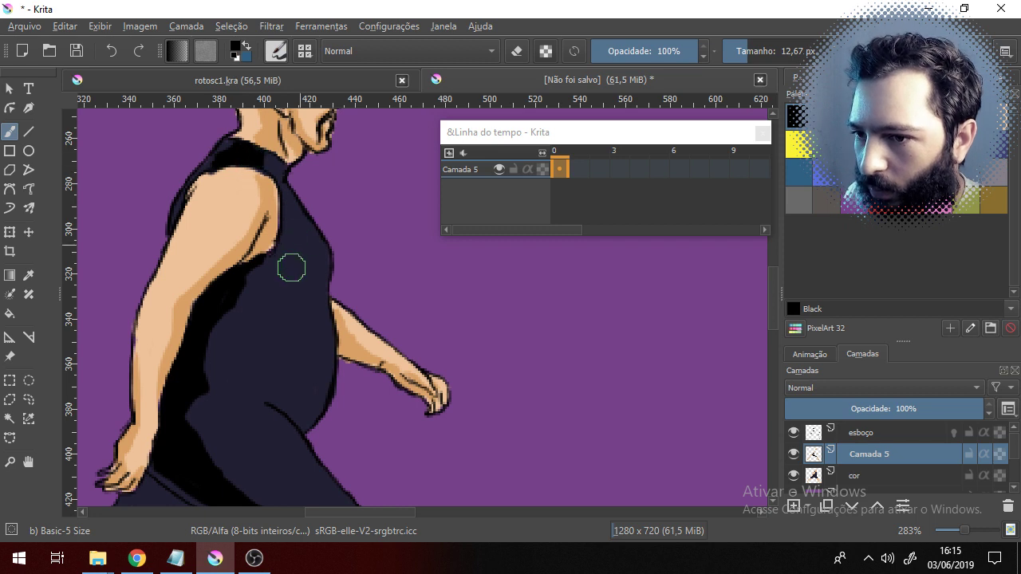
pyautogui.moveTo(313, 284)
pyautogui.mouseDown()
pyautogui.moveTo(282, 273)
pyautogui.moveTo(317, 285)
pyautogui.mouseUp()
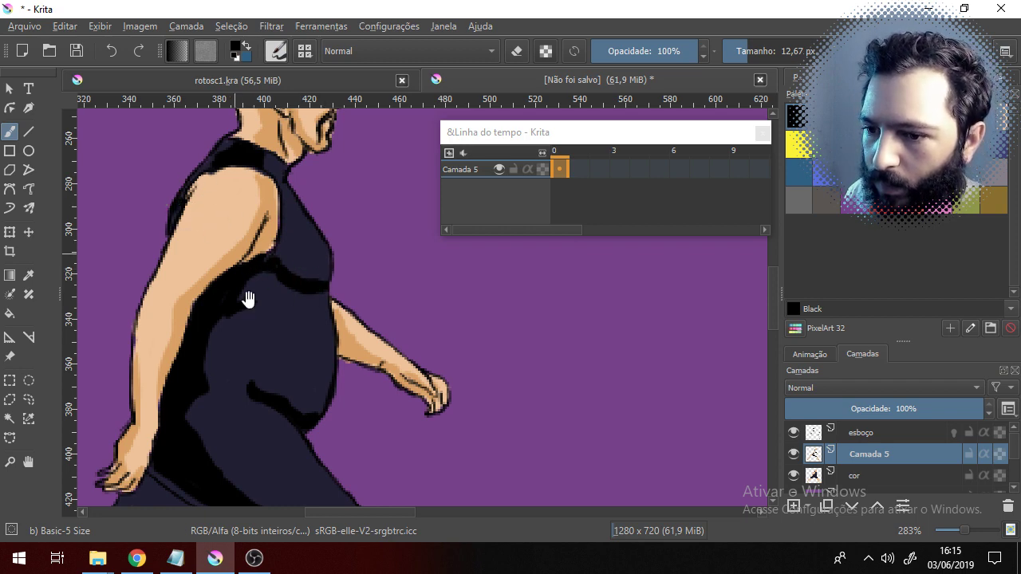
# - Fill the rear leg of the shorts with black shadow, leaving narrow lighter strips along its outer edges
pyautogui.moveTo(247, 295); pyautogui.dragTo(222, 176)
pyautogui.moveTo(275, 332); pyautogui.dragTo(411, 274)
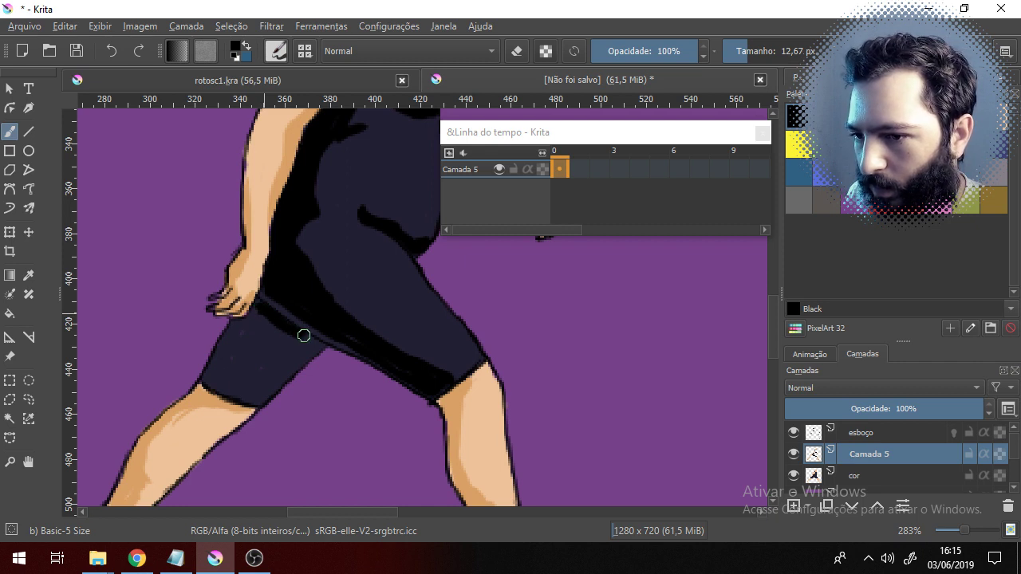
pyautogui.moveTo(296, 352); pyautogui.dragTo(258, 376)
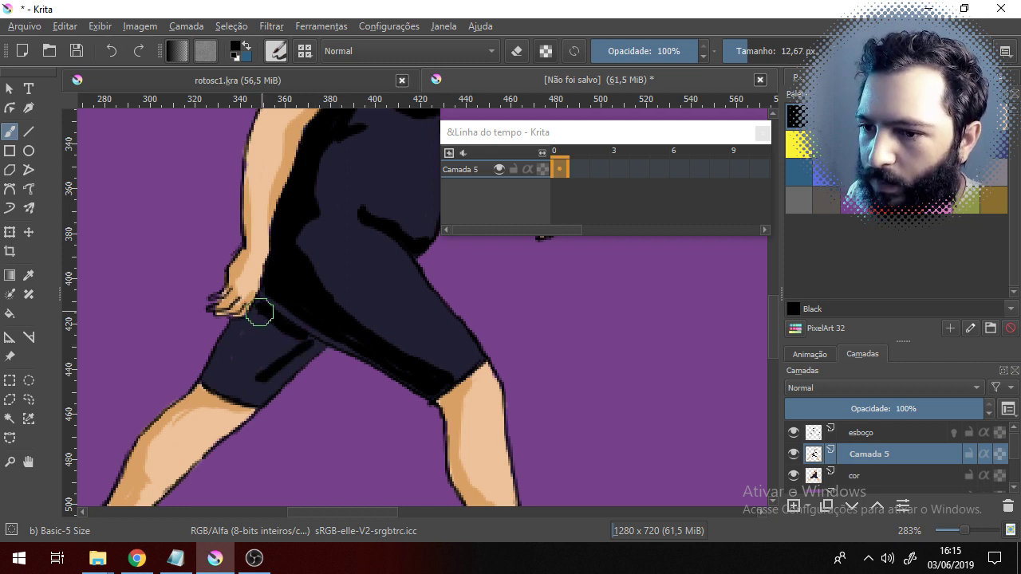
pyautogui.moveTo(262, 309)
pyautogui.mouseDown()
pyautogui.moveTo(244, 356)
pyautogui.moveTo(256, 341)
pyautogui.moveTo(214, 390)
pyautogui.moveTo(234, 370)
pyautogui.moveTo(226, 383)
pyautogui.moveTo(241, 380)
pyautogui.moveTo(228, 392)
pyautogui.moveTo(242, 395)
pyautogui.moveTo(280, 357)
pyautogui.moveTo(263, 333)
pyautogui.mouseUp()
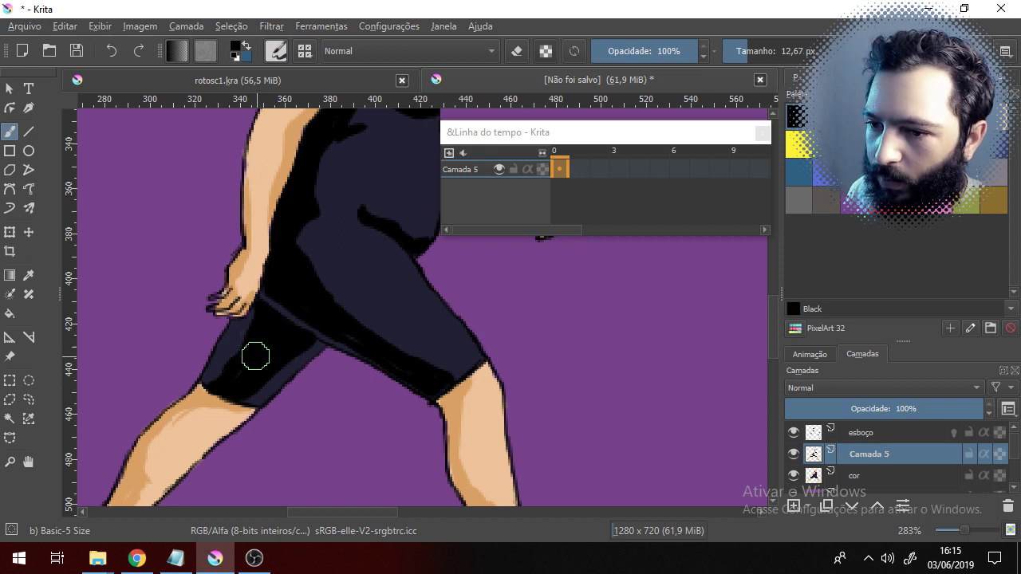
# - Refine the black shadow under the belly fold and widen the irregular shadow edge along the shirt's side
pyautogui.moveTo(303, 329)
pyautogui.mouseDown()
pyautogui.moveTo(318, 345)
pyautogui.moveTo(264, 394)
pyautogui.mouseUp()
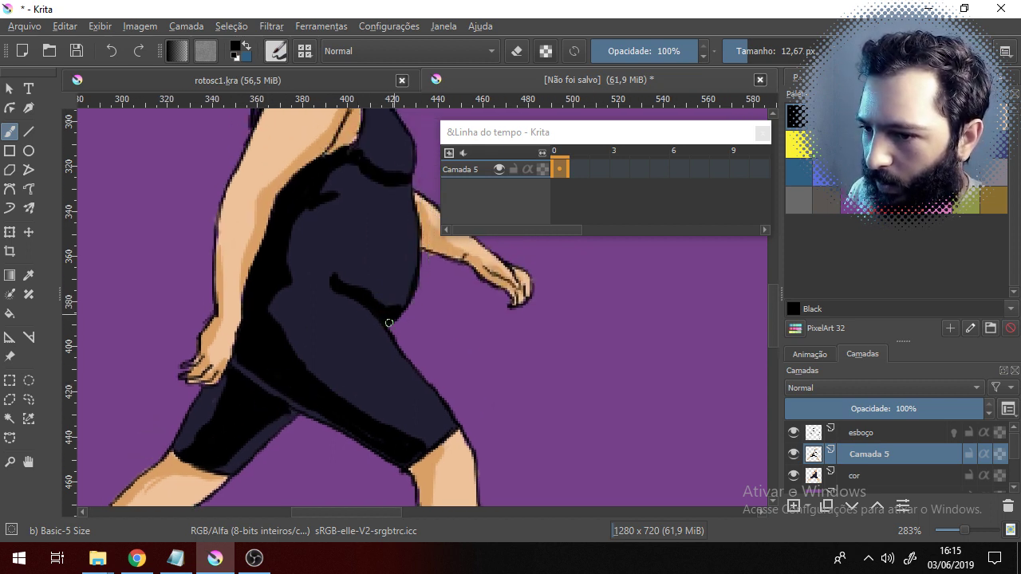
pyautogui.moveTo(366, 294); pyautogui.dragTo(376, 301)
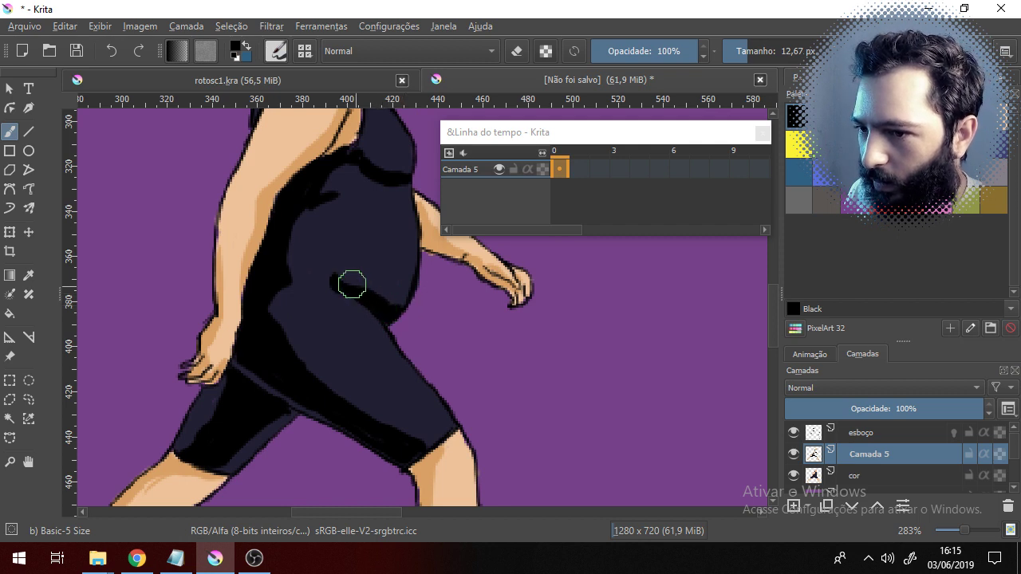
pyautogui.moveTo(325, 199); pyautogui.dragTo(327, 199)
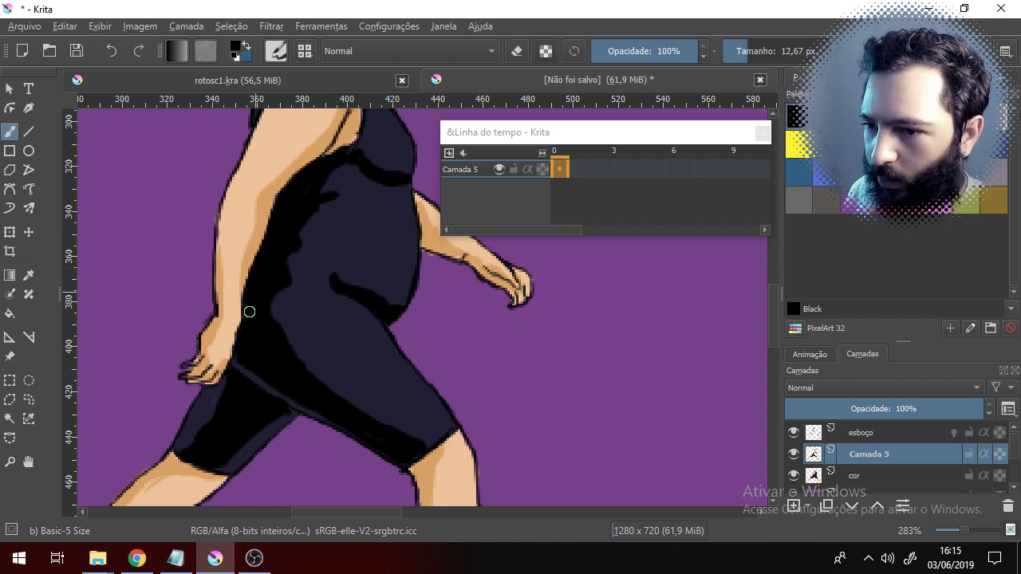
pyautogui.scroll(-3, 422, 371)
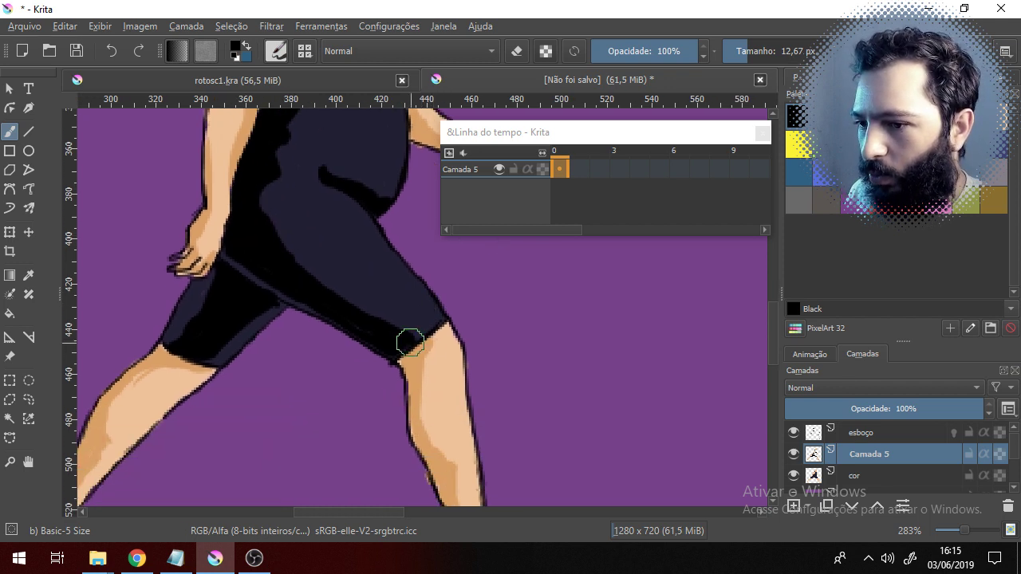
pyautogui.scroll(6, 308, 335)
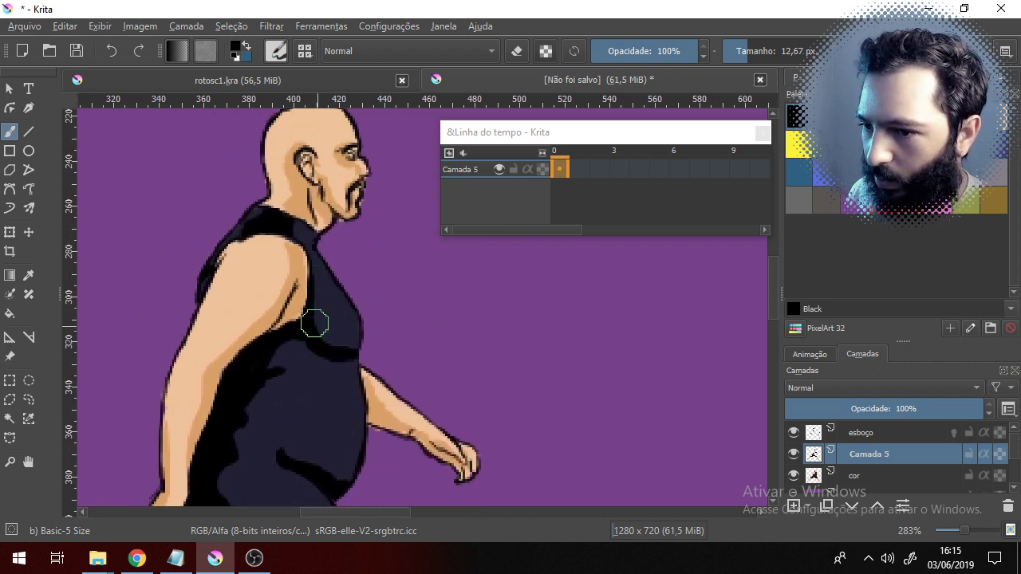
pyautogui.moveTo(314, 358); pyautogui.dragTo(327, 285)
pyautogui.scroll(-2, 303, 354)
pyautogui.scroll(-3, 327, 285)
pyautogui.scroll(3, 486, 321)
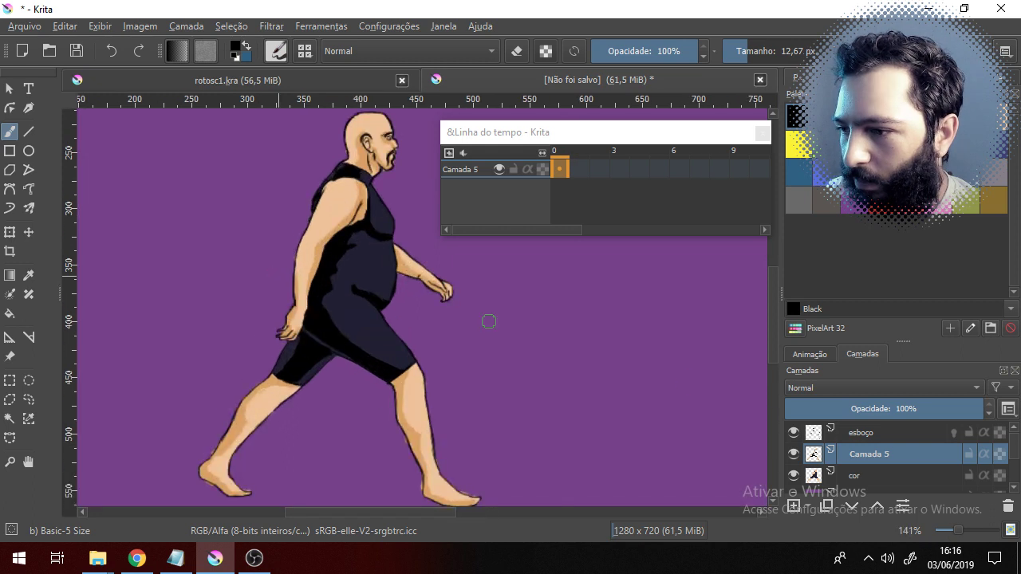
# - Add a new paint layer above the shading layer and name it brilhos
pyautogui.press('Insert')
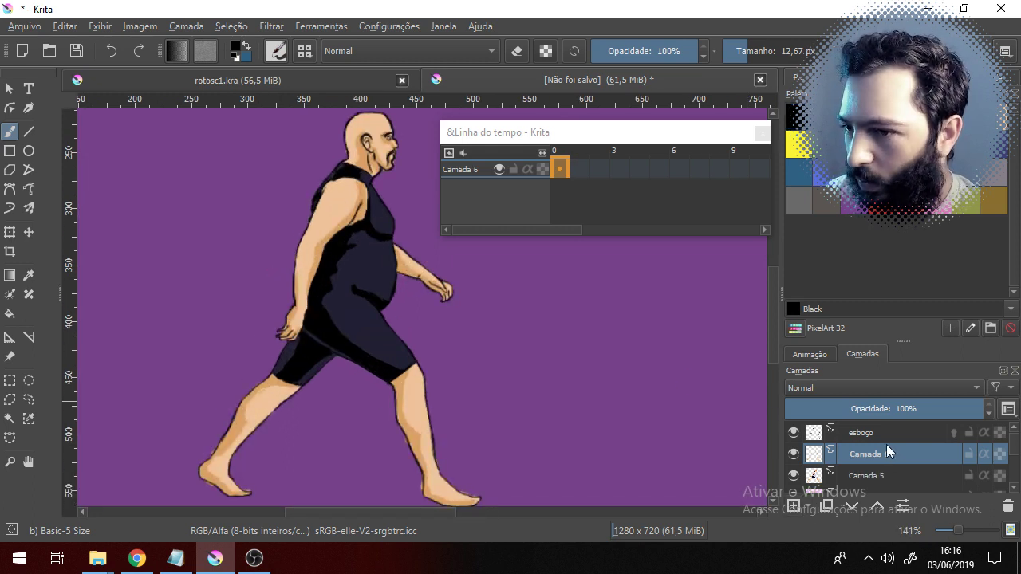
pyautogui.doubleClick(868, 453)
pyautogui.write('br')
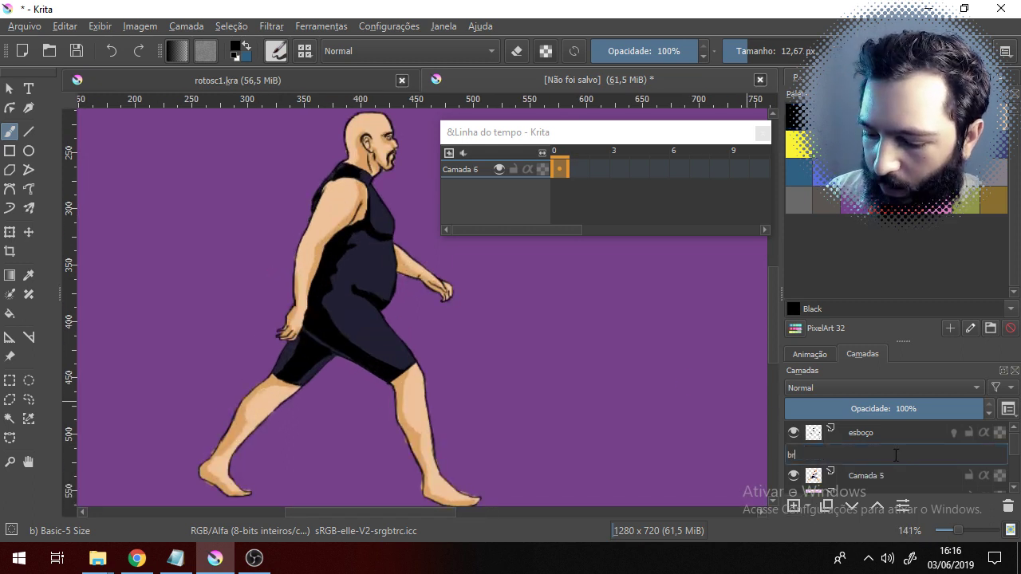
pyautogui.write('illhos')
pyautogui.press('Return')
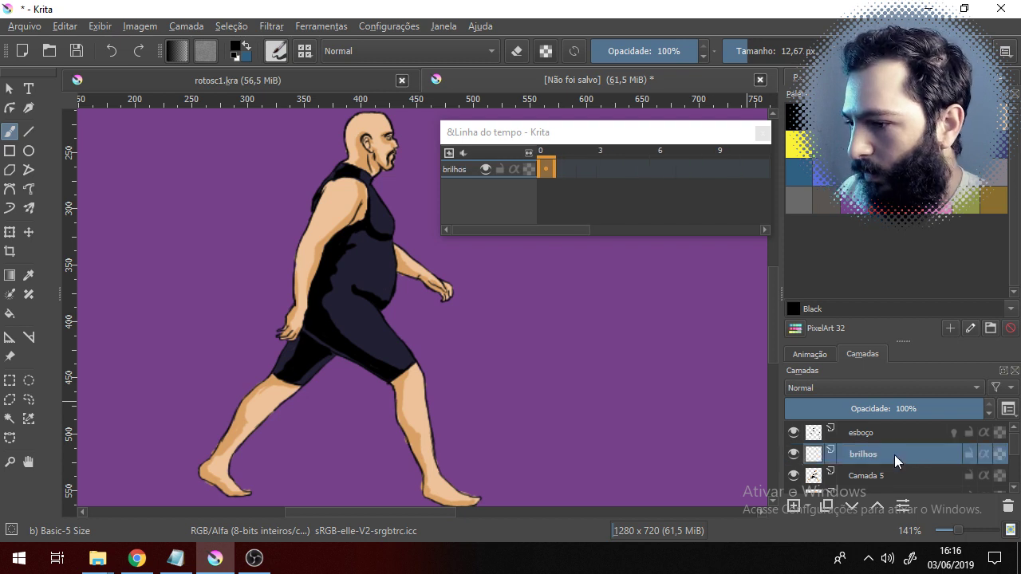
pyautogui.moveTo(350, 228); pyautogui.dragTo(358, 281)
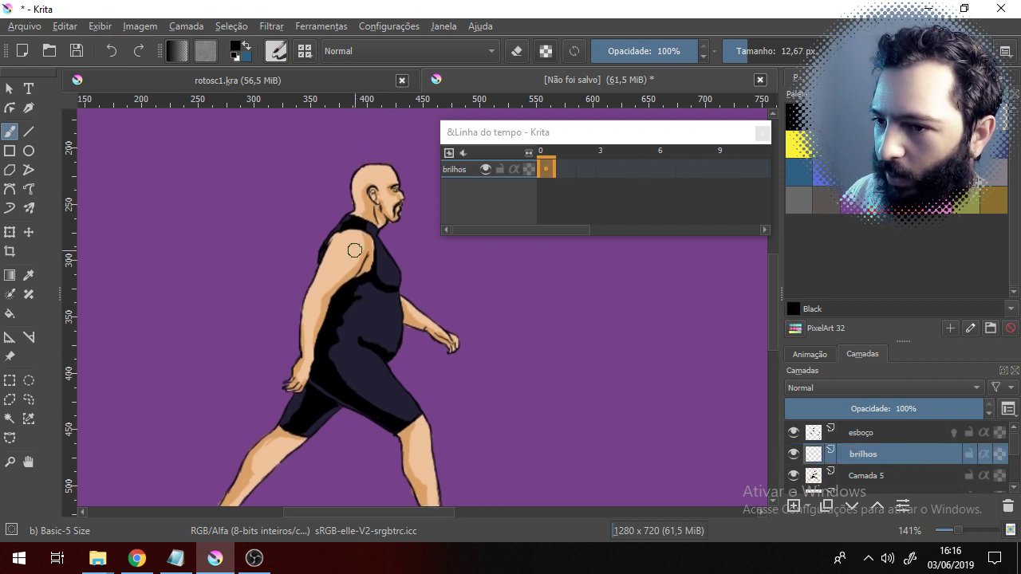
# - Try light steel blue, white and golden yellow highlight strokes on the near upper arm and undo them
pyautogui.scroll(1, 355, 251)
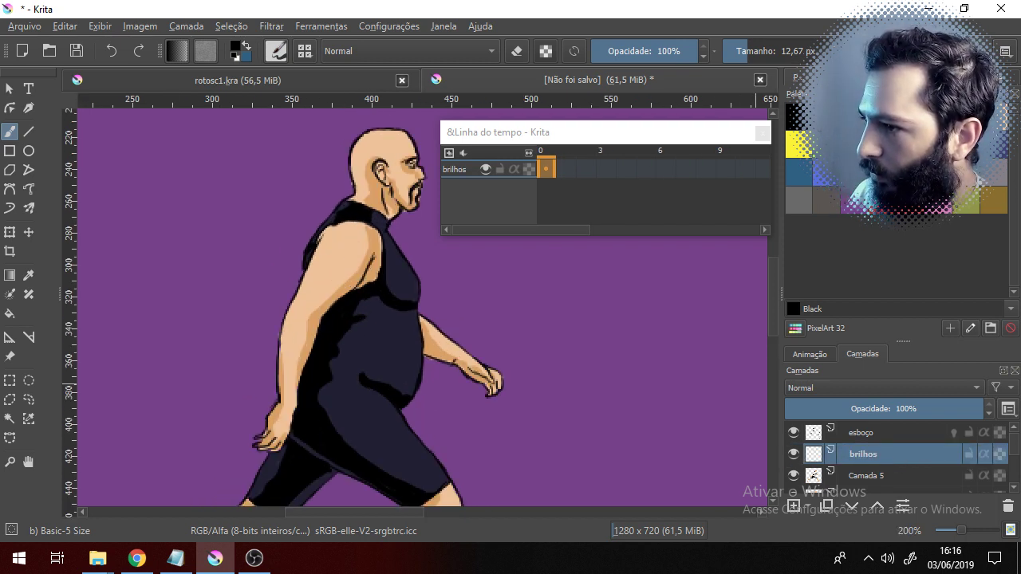
pyautogui.click(993, 117)
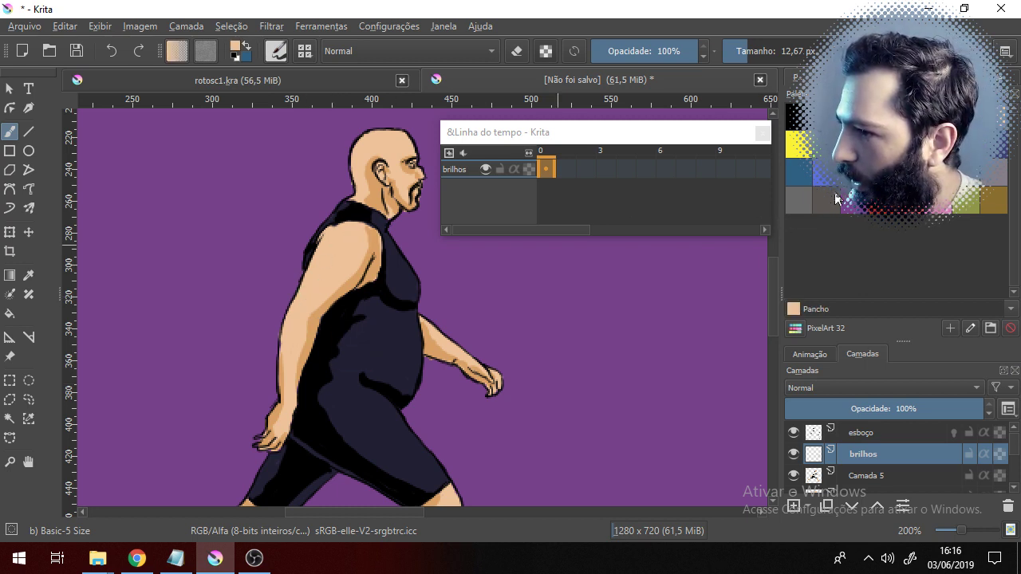
pyautogui.click(853, 171)
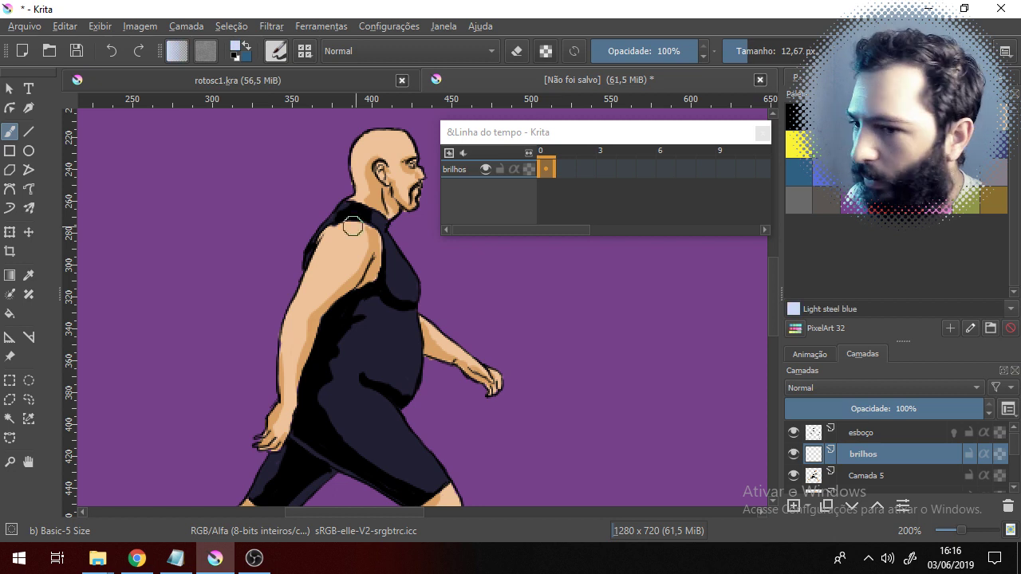
pyautogui.moveTo(330, 251); pyautogui.dragTo(323, 270)
pyautogui.click(881, 171)
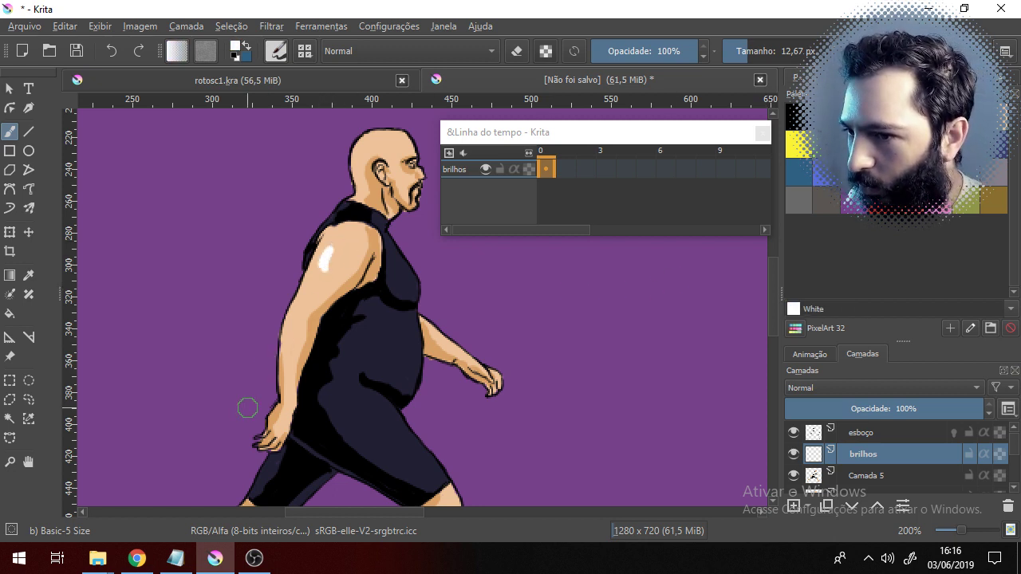
pyautogui.hotkey('ctrl', 'z')
pyautogui.click(798, 145)
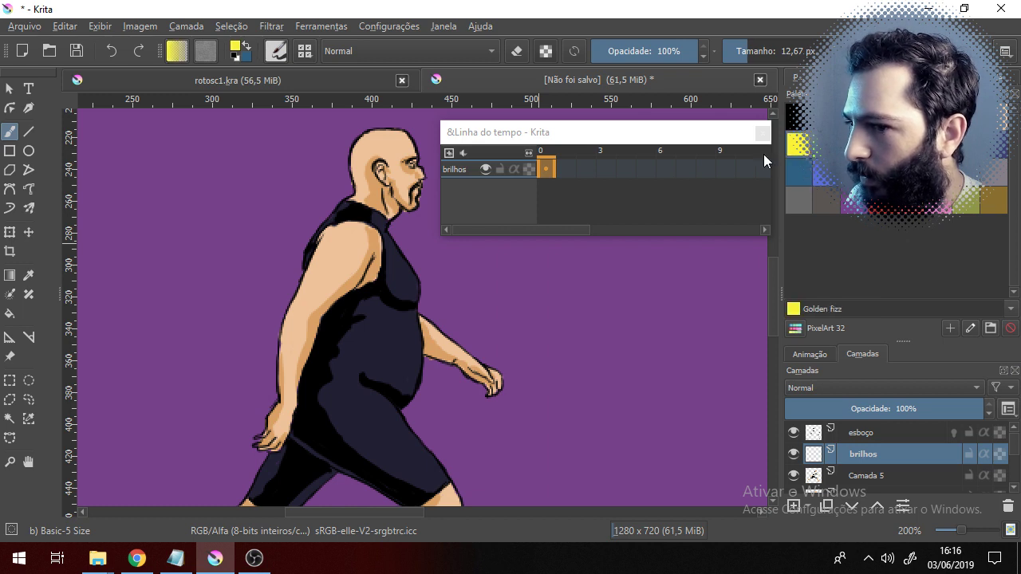
pyautogui.moveTo(329, 248); pyautogui.dragTo(322, 273)
pyautogui.hotkey('ctrl', 'z')
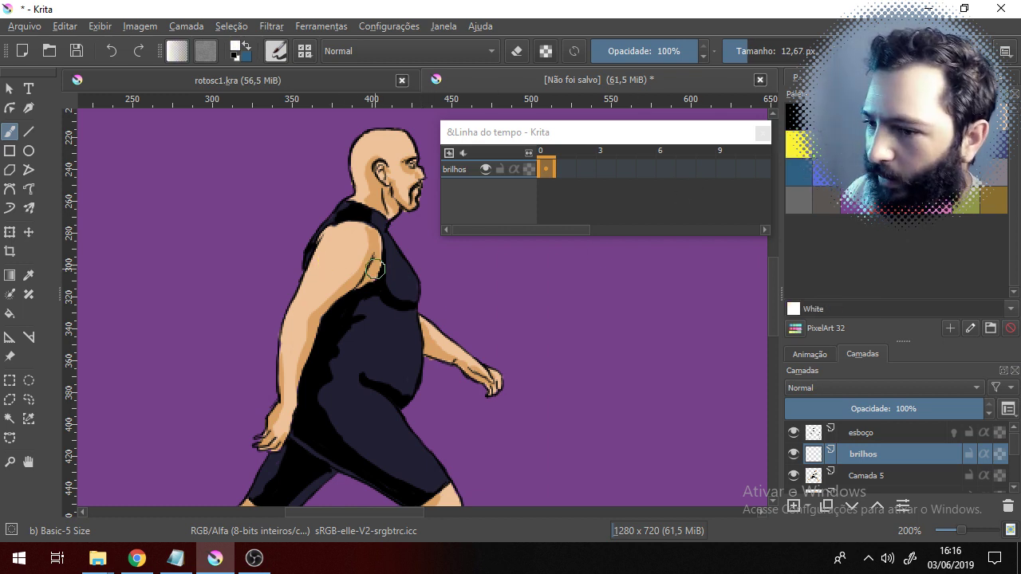
# - Paint white highlights along the near arm's outer edge from shoulder to forearm and beside the wrist
pyautogui.scroll(1, 370, 277)
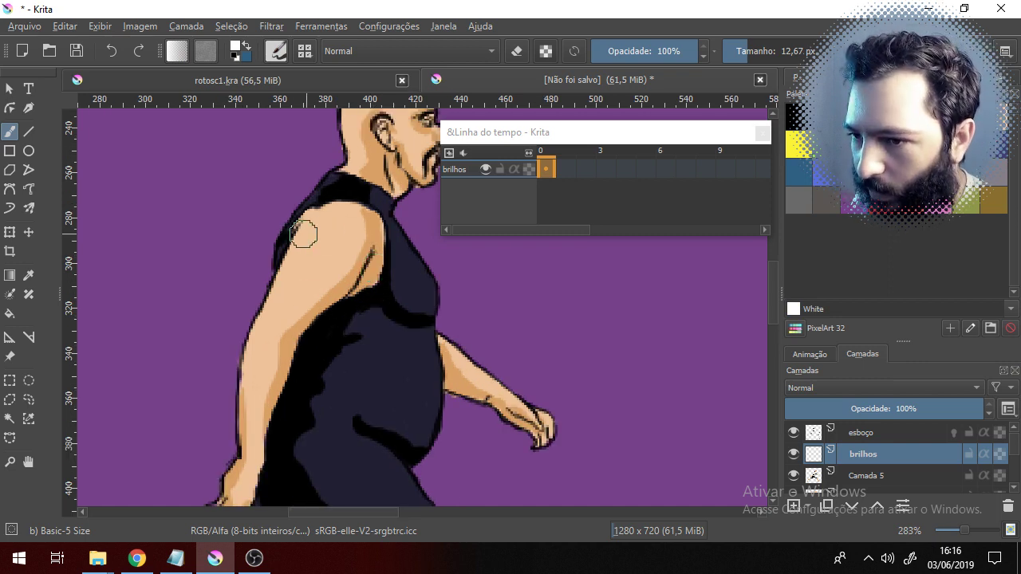
pyautogui.moveTo(303, 230)
pyautogui.mouseDown()
pyautogui.moveTo(285, 260)
pyautogui.moveTo(306, 232)
pyautogui.moveTo(276, 284)
pyautogui.mouseUp()
pyautogui.moveTo(262, 321); pyautogui.dragTo(249, 408)
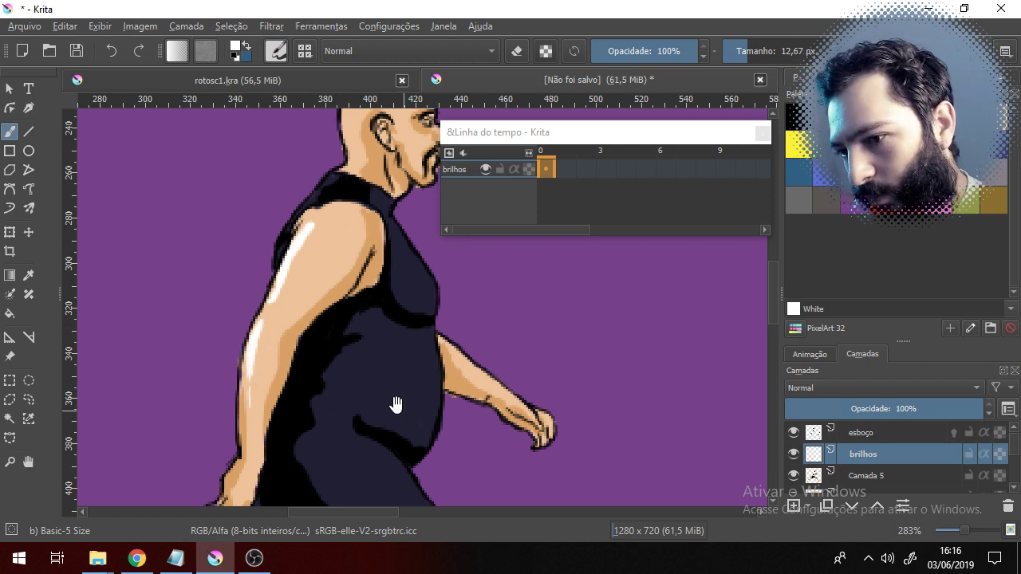
pyautogui.scroll(-3, 394, 405)
pyautogui.moveTo(291, 333); pyautogui.dragTo(284, 343)
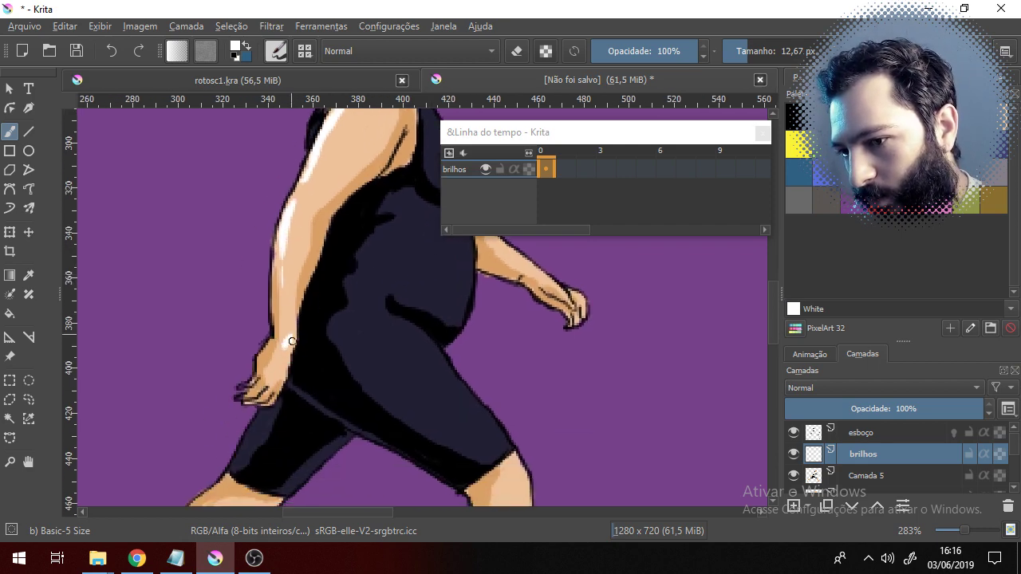
# - Paint white highlights on the far forearm, and on the cheek, forehead and back of the head
pyautogui.moveTo(492, 328); pyautogui.dragTo(371, 398)
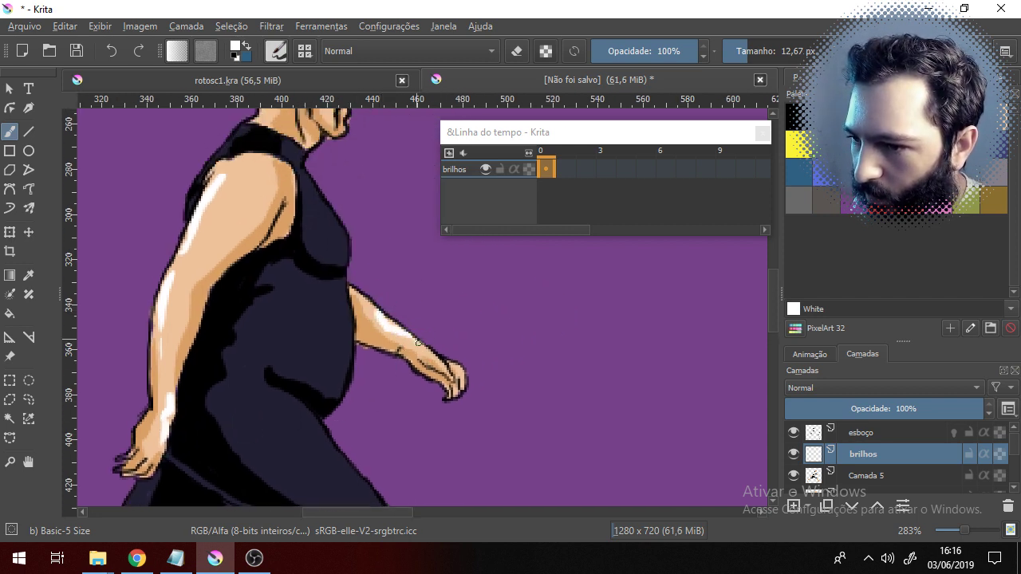
pyautogui.moveTo(394, 297); pyautogui.dragTo(373, 431)
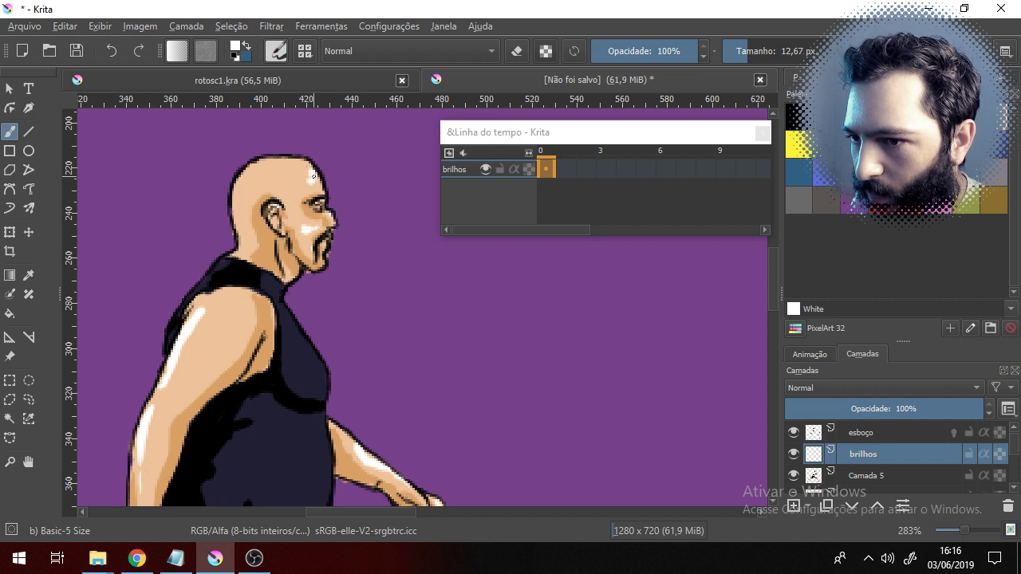
pyautogui.moveTo(233, 193); pyautogui.dragTo(236, 190)
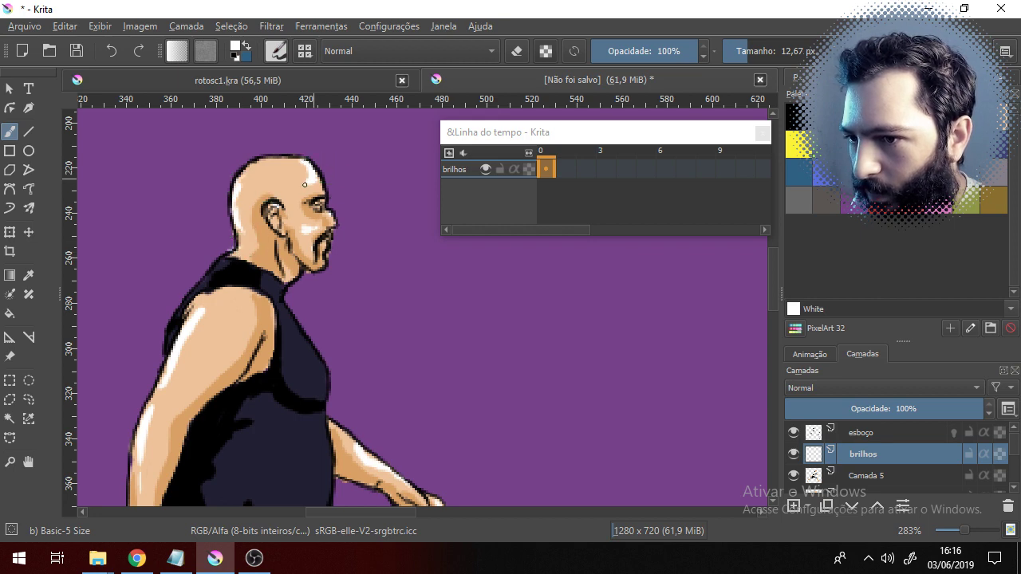
# - Paint small white highlights on the front leg's knee and shin and along the top of its foot
pyautogui.scroll(-3, 399, 219)
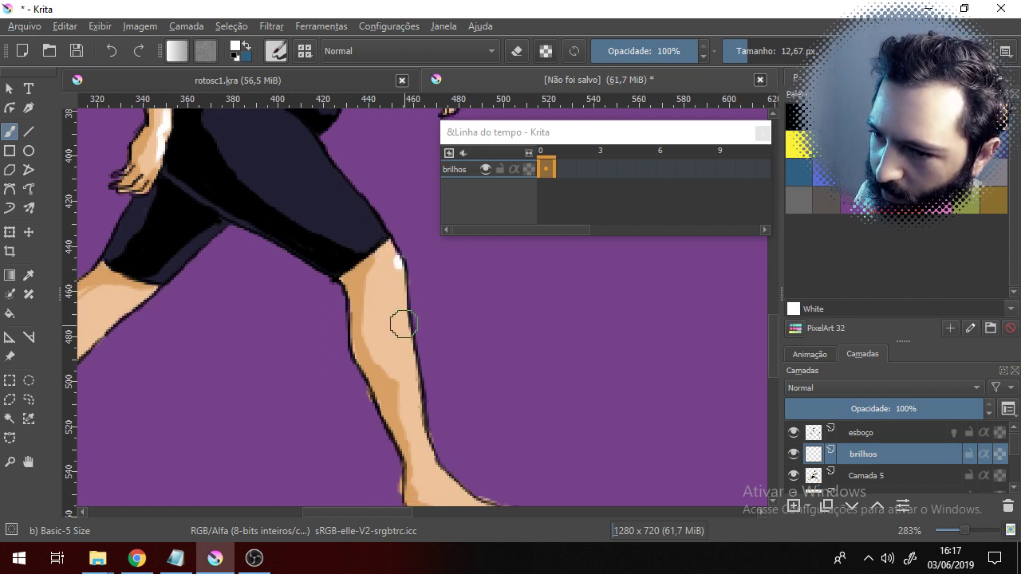
pyautogui.moveTo(405, 397); pyautogui.dragTo(337, 285)
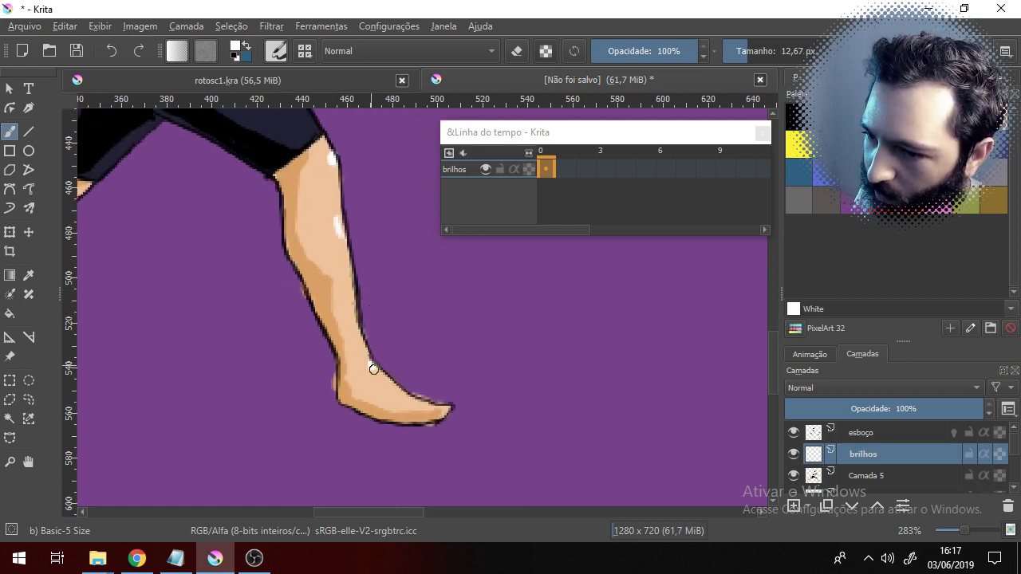
pyautogui.moveTo(235, 284); pyautogui.dragTo(308, 285)
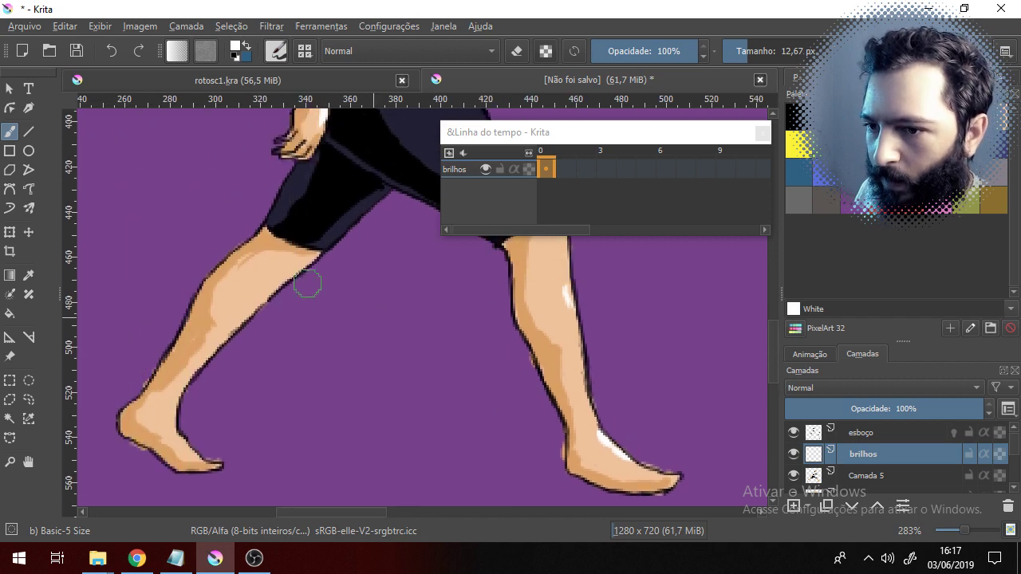
# - Paint shirt highlights in the Loulou palette colour along the front edges of the chest and belly
pyautogui.moveTo(353, 221)
pyautogui.mouseDown()
pyautogui.moveTo(268, 296)
pyautogui.moveTo(220, 396)
pyautogui.moveTo(249, 355)
pyautogui.mouseUp()
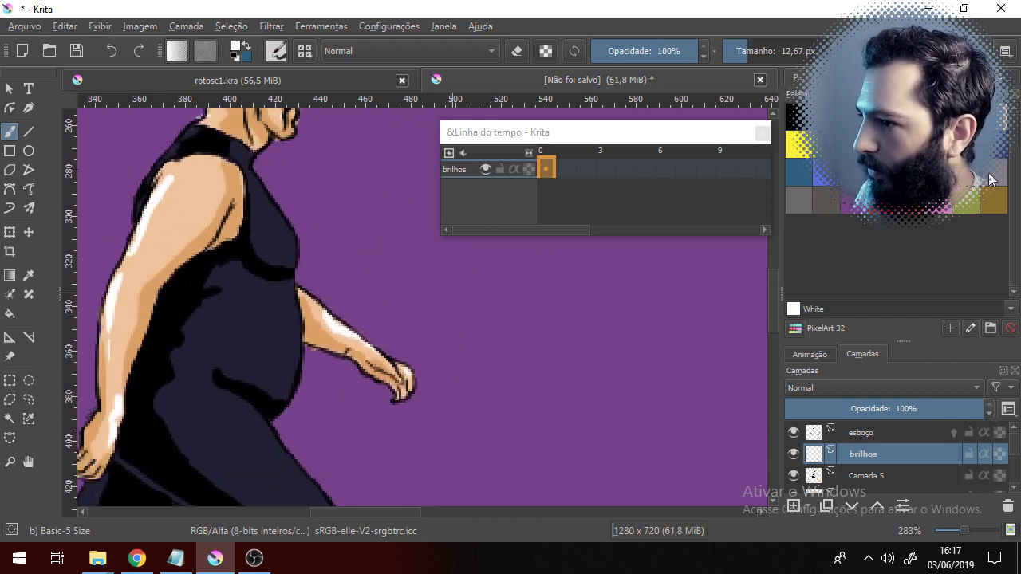
pyautogui.click(854, 117)
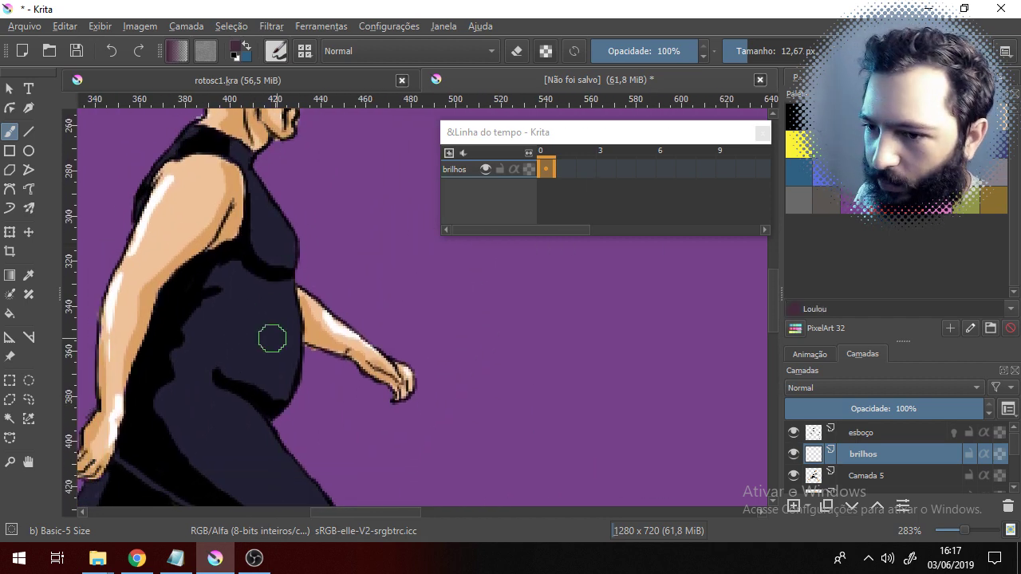
pyautogui.moveTo(286, 309); pyautogui.dragTo(296, 331)
pyautogui.hotkey('ctrl', 'z')
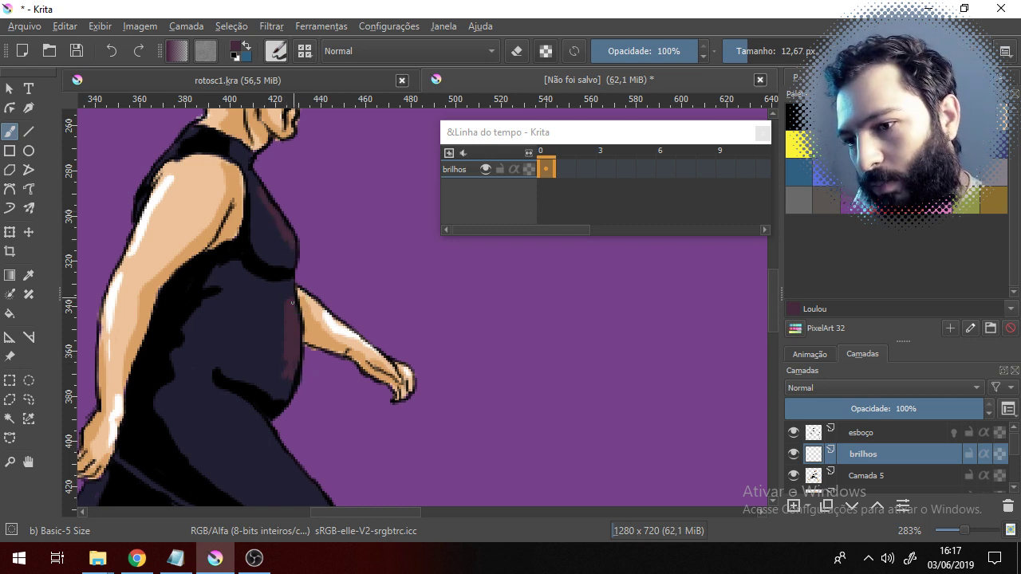
pyautogui.moveTo(286, 373); pyautogui.dragTo(278, 358)
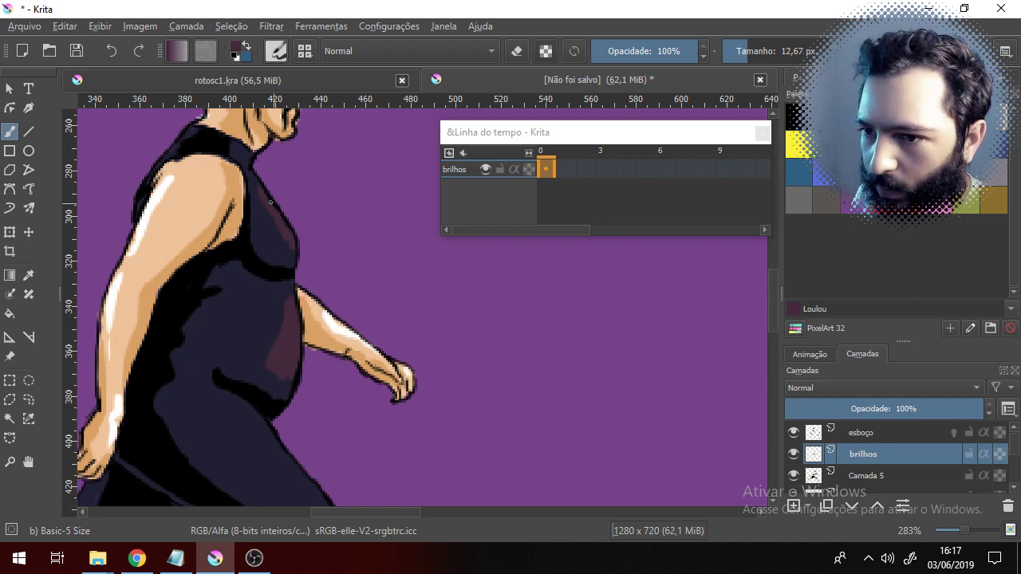
# - Paint Loulou highlights along the front thigh and the rear leg's outer shorts edge, and extend the belly highlight
pyautogui.moveTo(288, 371)
pyautogui.mouseDown()
pyautogui.moveTo(231, 255)
pyautogui.moveTo(236, 296)
pyautogui.mouseUp()
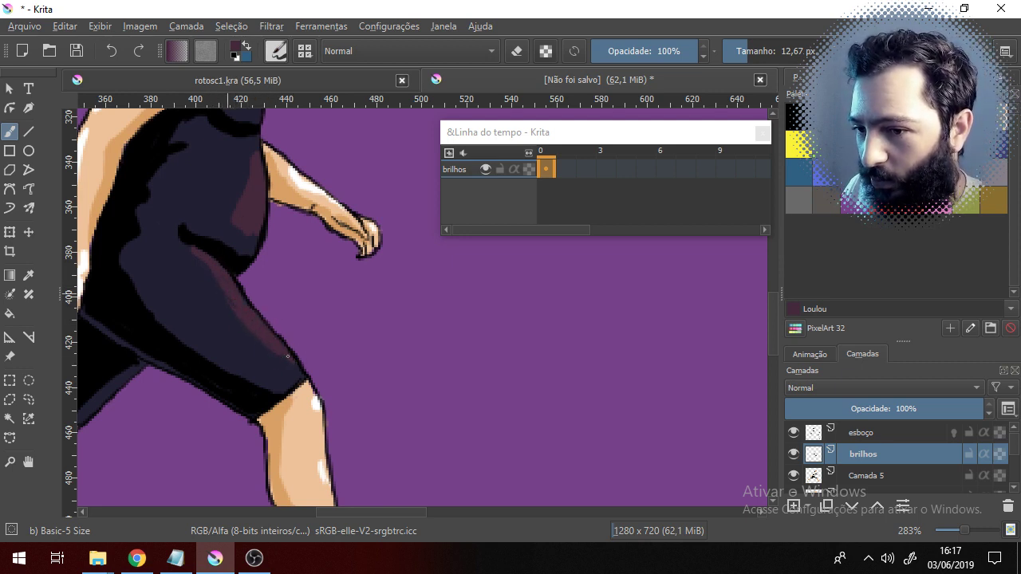
pyautogui.moveTo(160, 260); pyautogui.dragTo(353, 228)
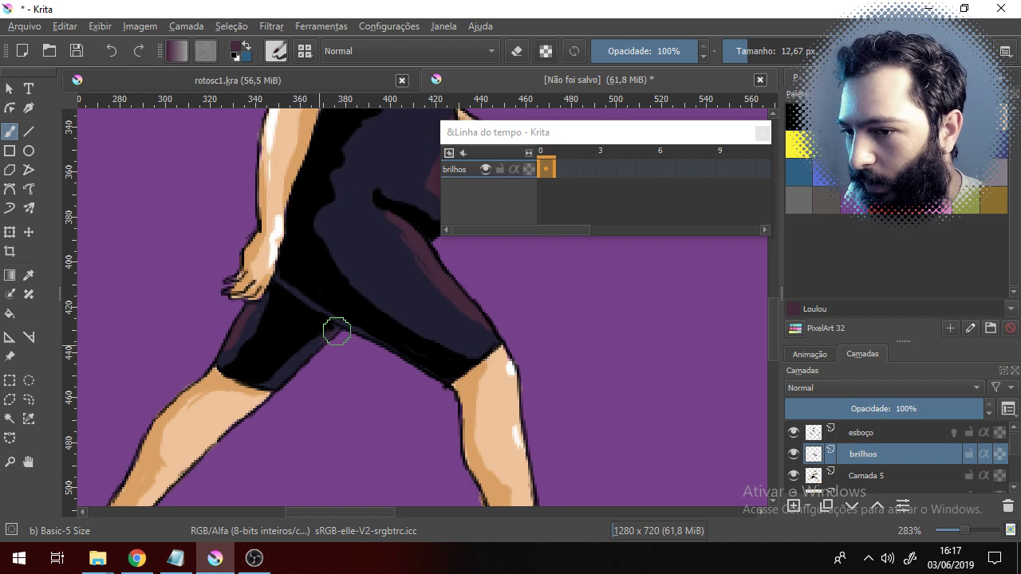
pyautogui.moveTo(362, 255); pyautogui.dragTo(246, 352)
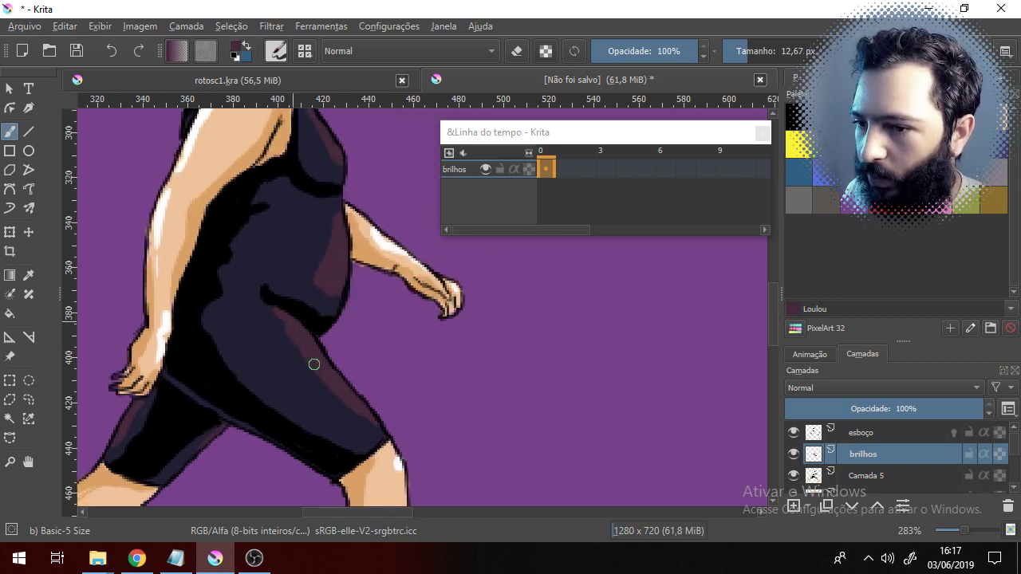
pyautogui.moveTo(328, 286)
pyautogui.mouseDown()
pyautogui.moveTo(328, 298)
pyautogui.moveTo(340, 289)
pyautogui.mouseUp()
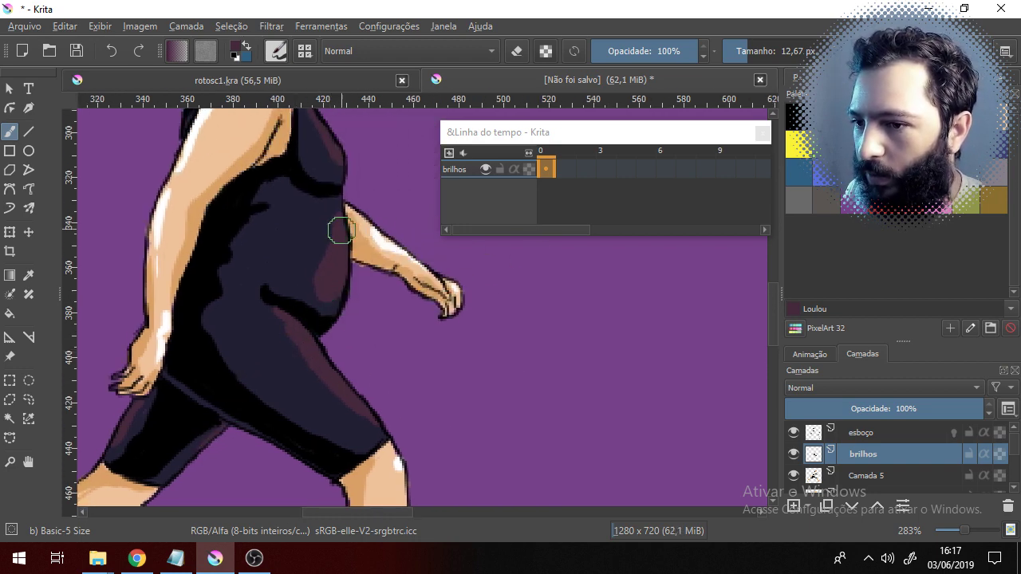
pyautogui.moveTo(341, 233); pyautogui.dragTo(330, 321)
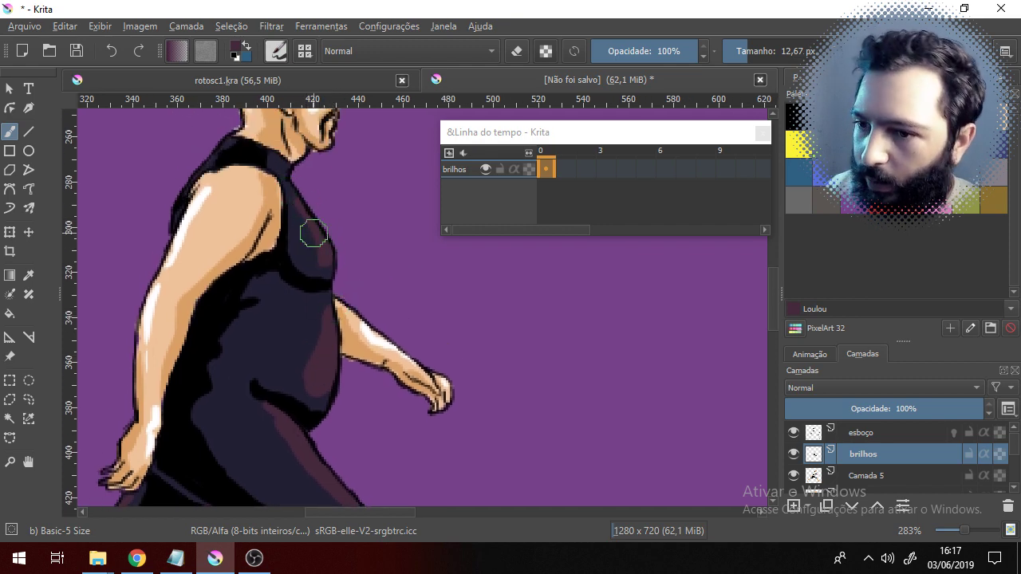
# - Compare the whole figure with the Camada 5 shading layer hidden and shown
pyautogui.scroll(-5, 314, 234)
pyautogui.moveTo(310, 274)
pyautogui.mouseDown()
pyautogui.moveTo(338, 319)
pyautogui.moveTo(327, 287)
pyautogui.mouseUp()
pyautogui.click(794, 476)
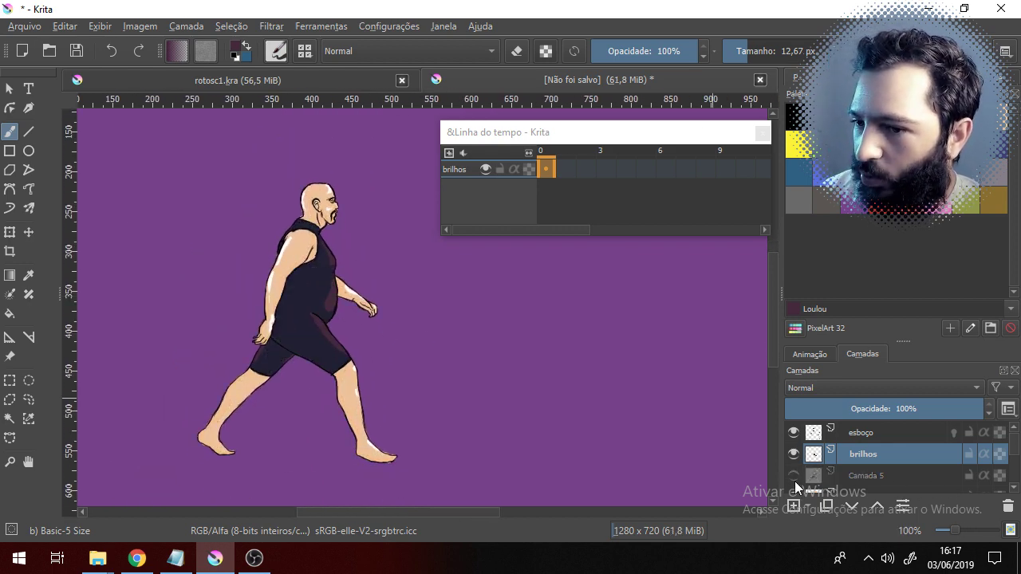
pyautogui.click(794, 476)
# - Rename the Camada 5 layer sombras and lock its transparent pixels
pyautogui.click(885, 476)
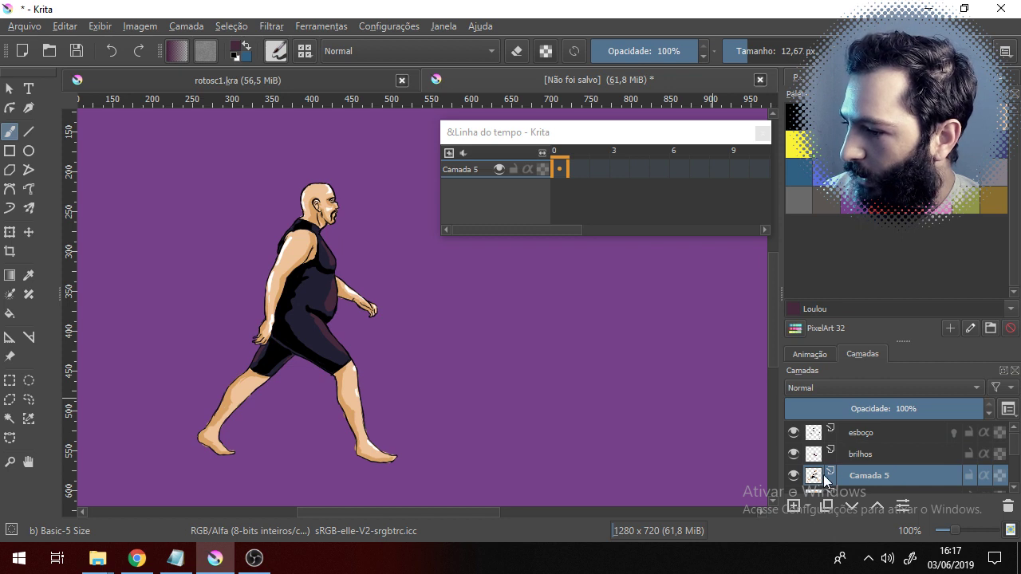
pyautogui.doubleClick(886, 474)
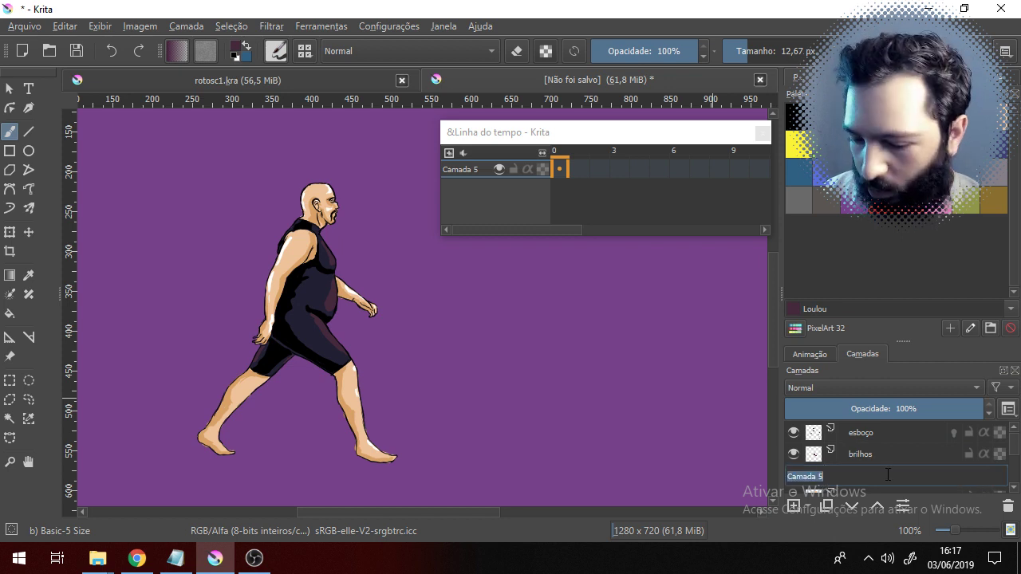
pyautogui.write('aombras')
pyautogui.press('Return')
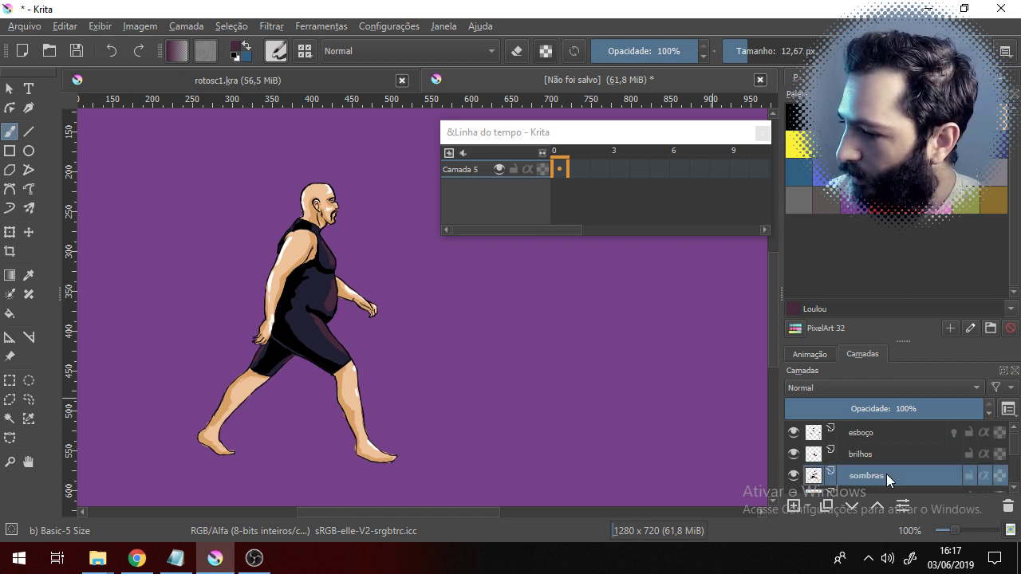
pyautogui.click(1000, 477)
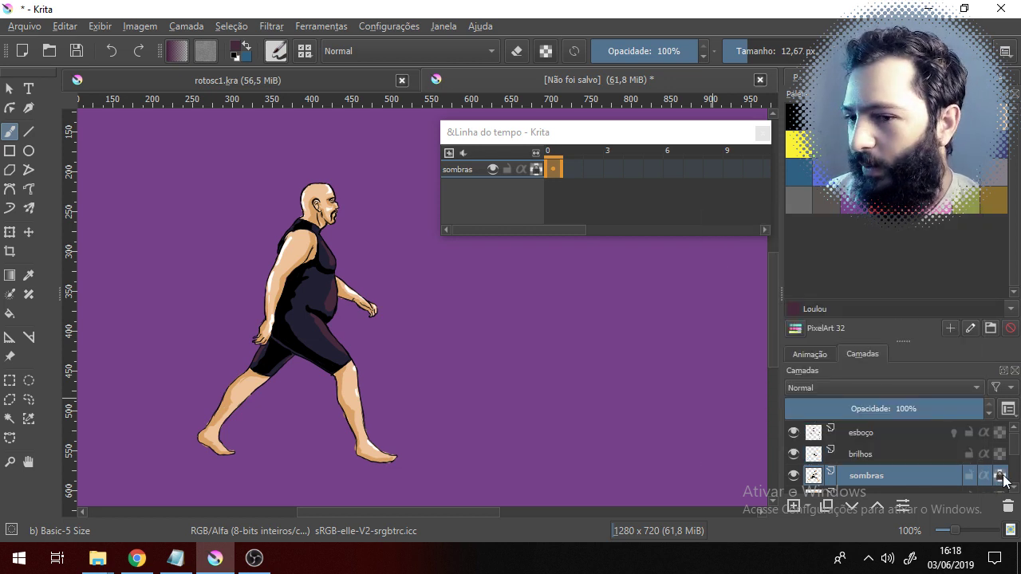
# - Try repainting the skin shadows on the near arm, neck and face in Loulou, and undo those strokes
pyautogui.scroll(2, 328, 213)
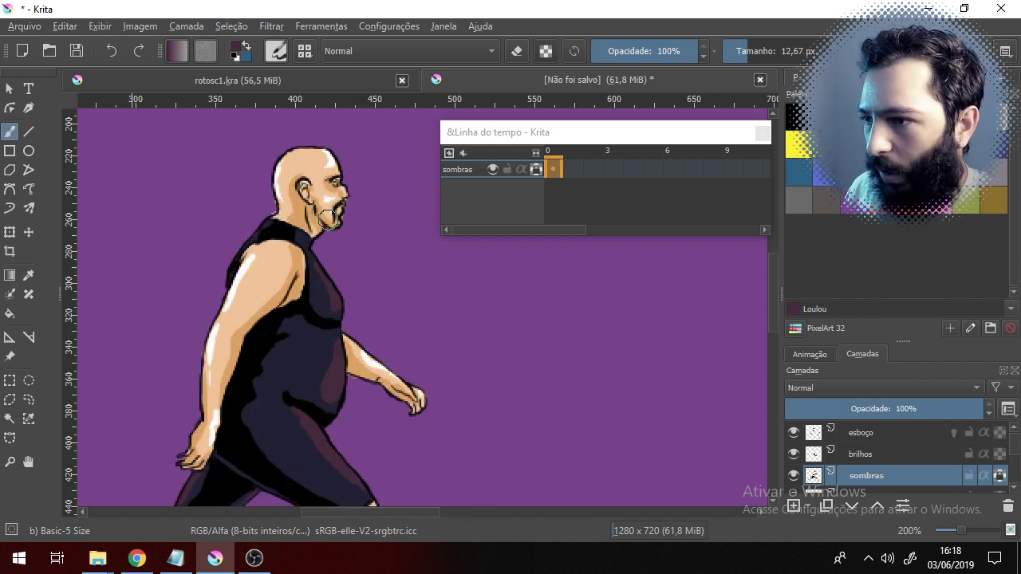
pyautogui.click(910, 144)
pyautogui.click(855, 118)
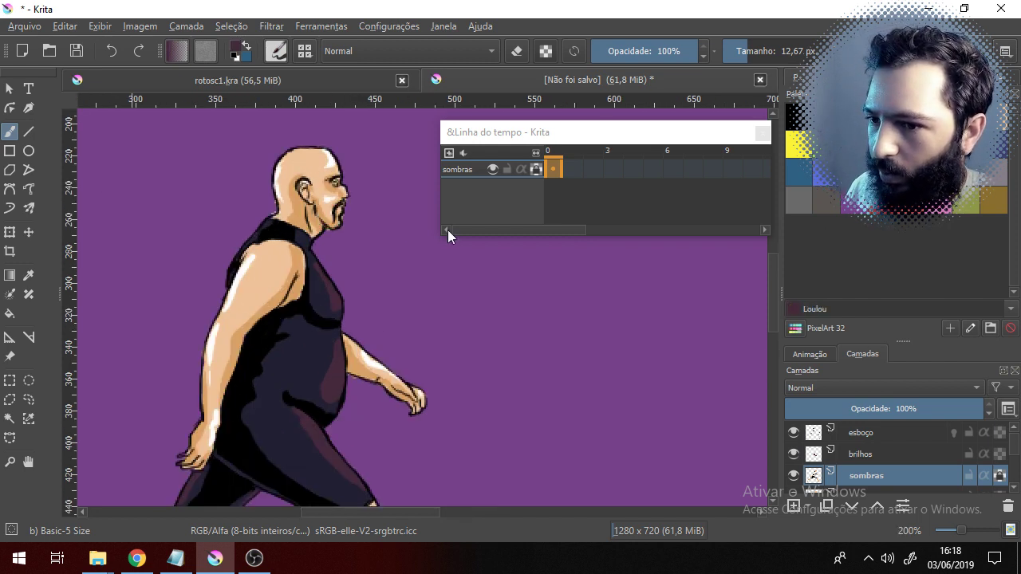
pyautogui.moveTo(290, 277)
pyautogui.mouseDown()
pyautogui.moveTo(287, 297)
pyautogui.moveTo(235, 347)
pyautogui.moveTo(222, 399)
pyautogui.mouseUp()
pyautogui.moveTo(294, 275)
pyautogui.mouseDown()
pyautogui.moveTo(291, 249)
pyautogui.moveTo(303, 267)
pyautogui.moveTo(297, 286)
pyautogui.moveTo(301, 255)
pyautogui.mouseUp()
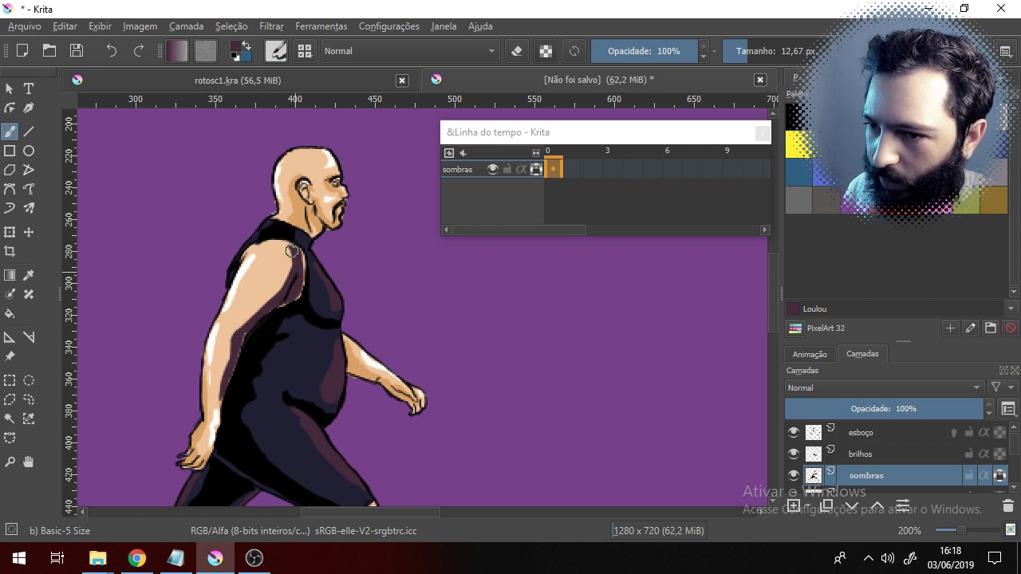
pyautogui.moveTo(293, 191); pyautogui.dragTo(309, 188)
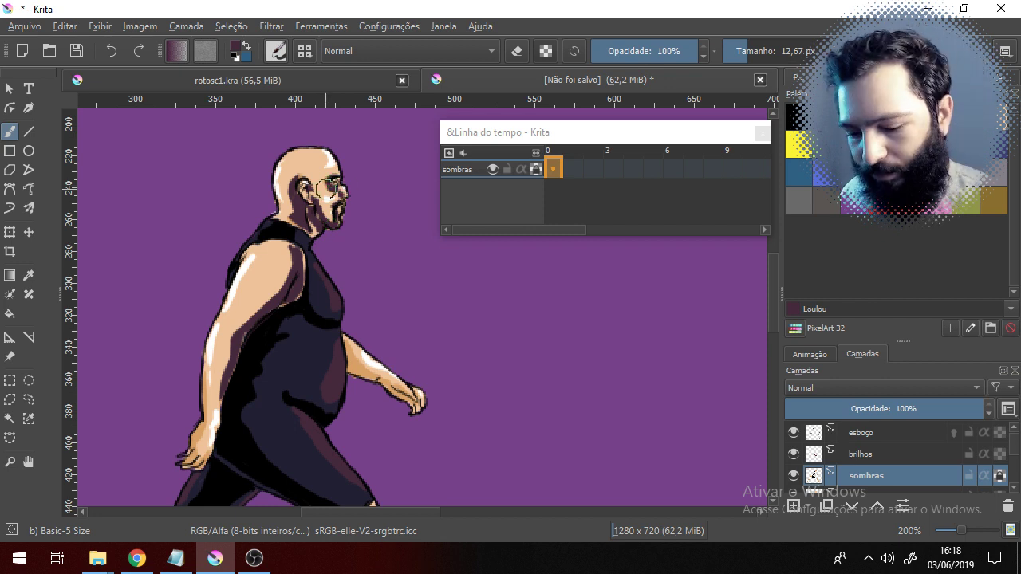
pyautogui.hotkey('ctrl', 'z')
pyautogui.hotkey('ctrl', 'z')
pyautogui.hotkey('ctrl', 'z')
pyautogui.hotkey('ctrl', 'z')
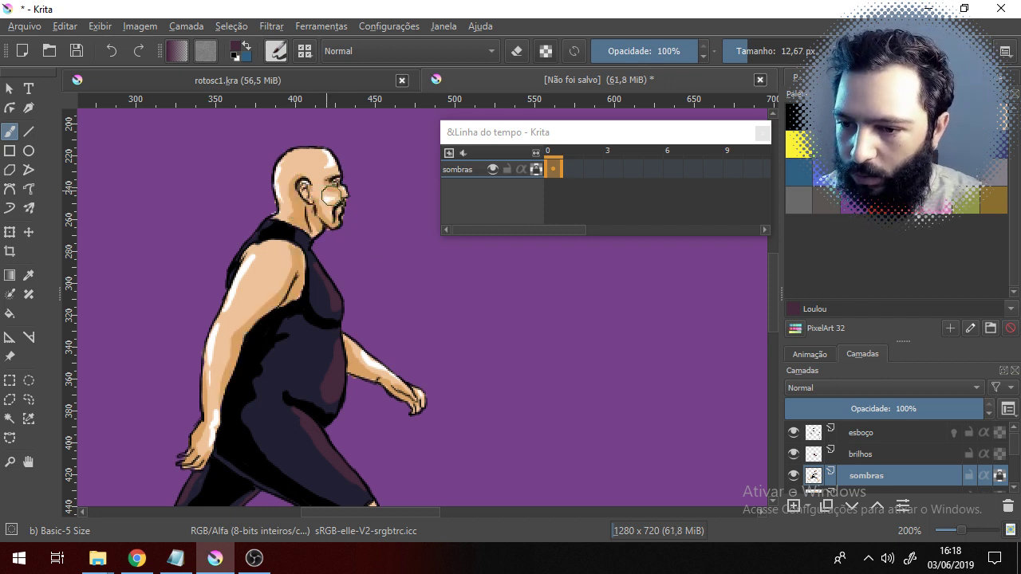
pyautogui.press('1')
pyautogui.moveTo(374, 291); pyautogui.dragTo(398, 310)
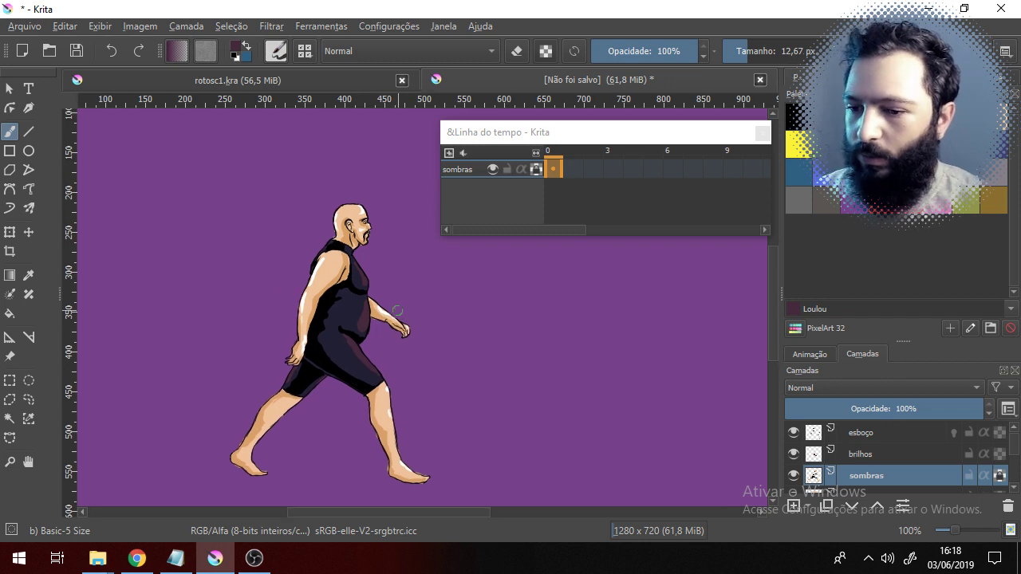
# - Crop the canvas closely around the walking man to about 389 x 397 pixels
pyautogui.click(10, 252)
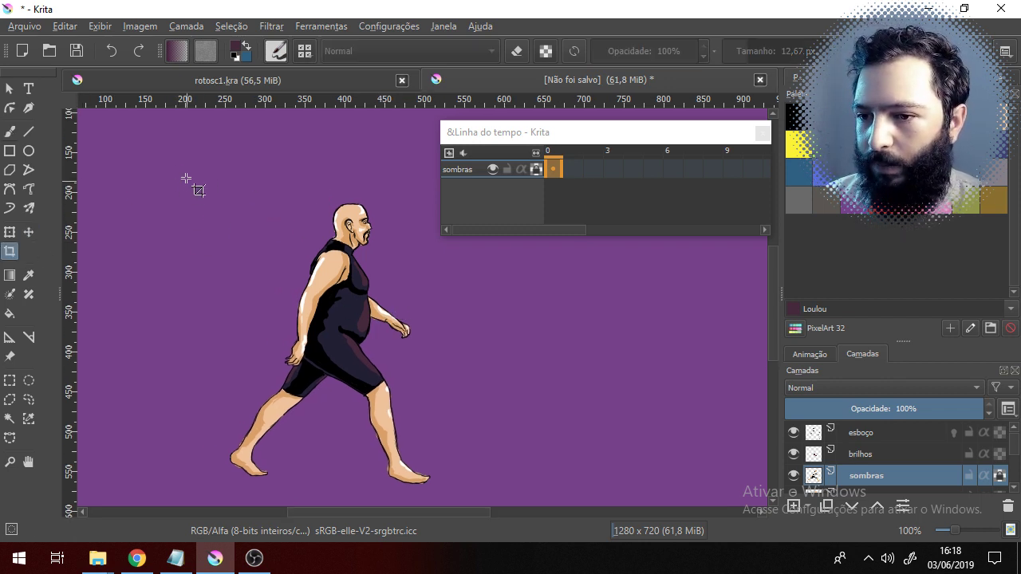
pyautogui.moveTo(183, 172); pyautogui.dragTo(507, 496)
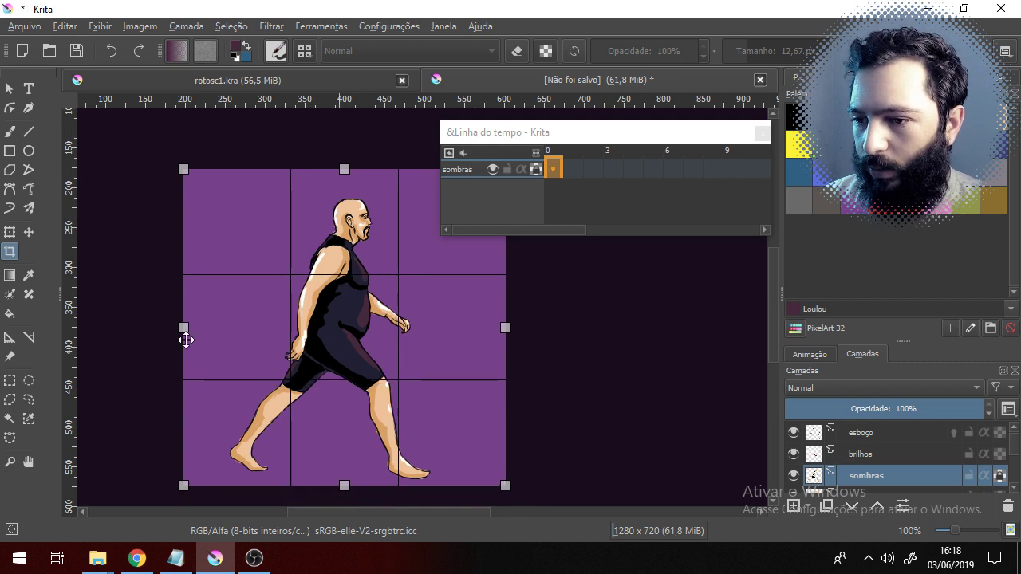
pyautogui.moveTo(184, 329); pyautogui.dragTo(196, 326)
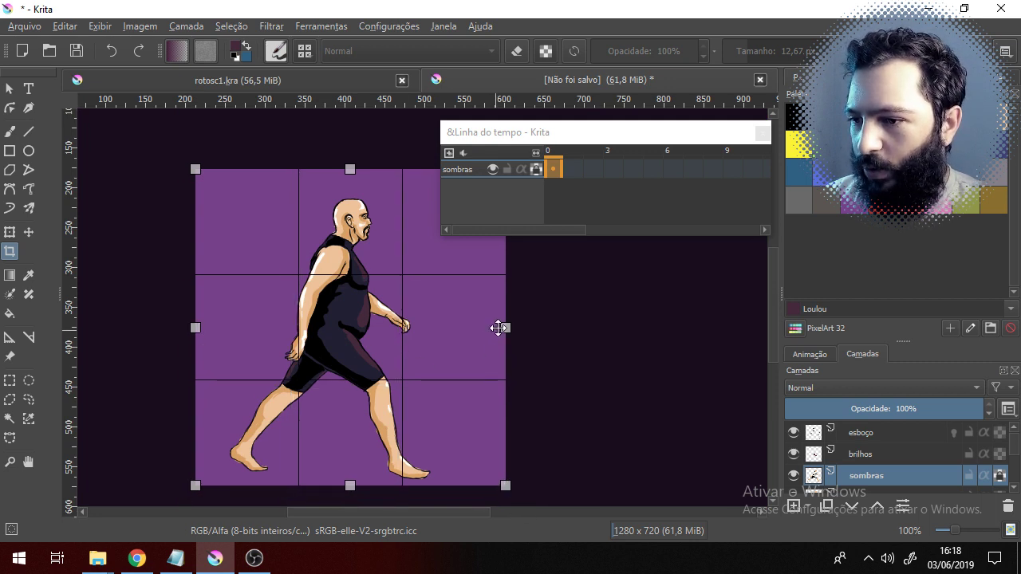
pyautogui.press('Return')
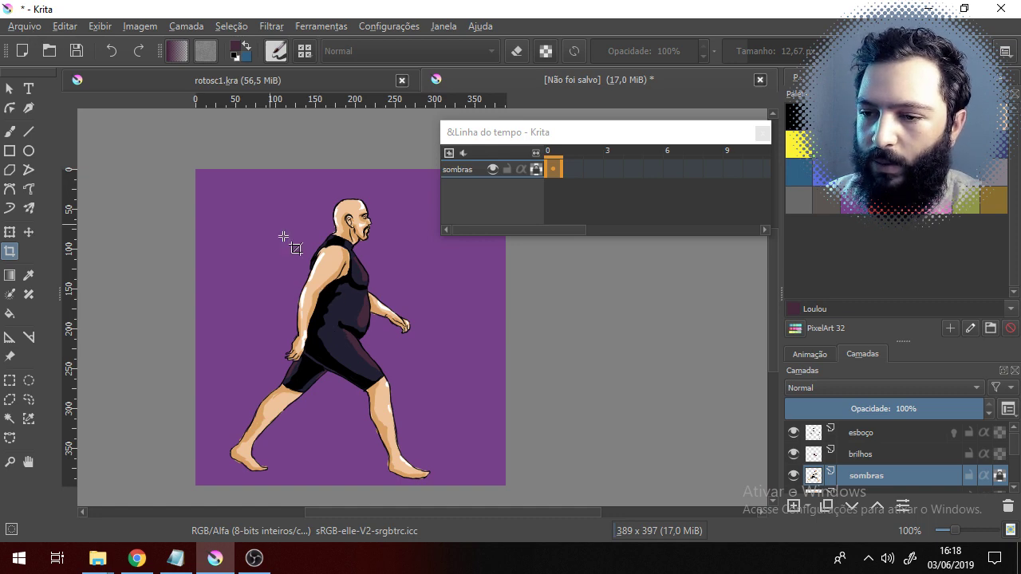
# - Hide the Camada 4, Camada 1 and Background layers so the figure stands on transparency
pyautogui.scroll(2, 376, 353)
pyautogui.scroll(-4, 351, 327)
pyautogui.scroll(3, 356, 328)
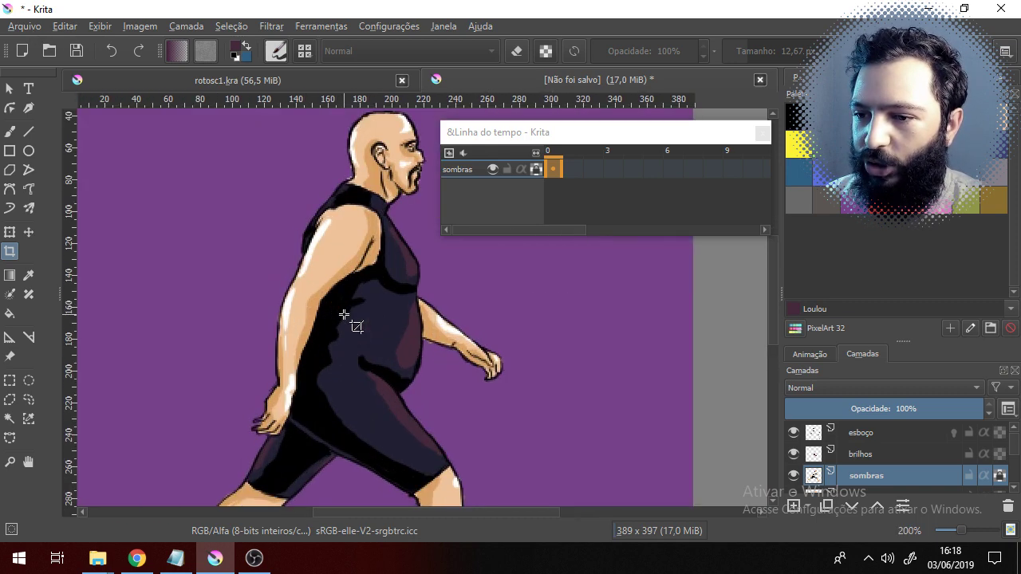
pyautogui.scroll(-1, 353, 326)
pyautogui.click(27, 28)
pyautogui.click(27, 28)
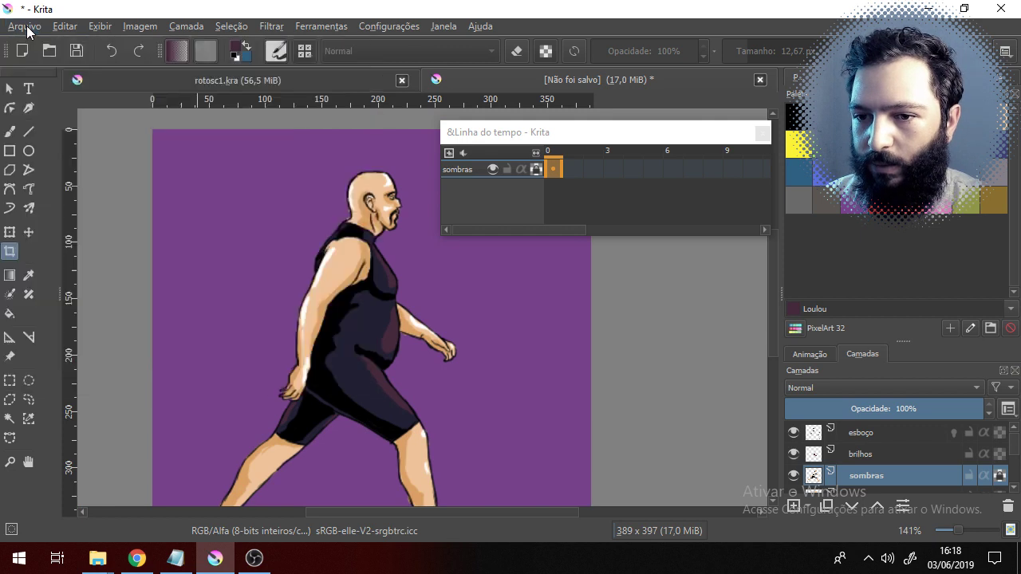
pyautogui.scroll(-3, 945, 467)
pyautogui.click(793, 439)
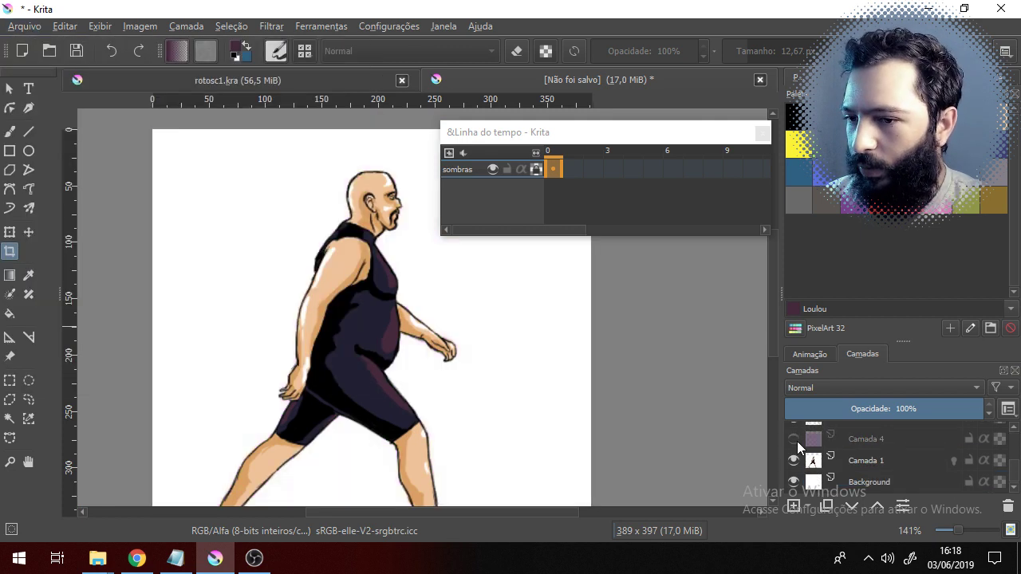
pyautogui.click(794, 460)
pyautogui.click(794, 481)
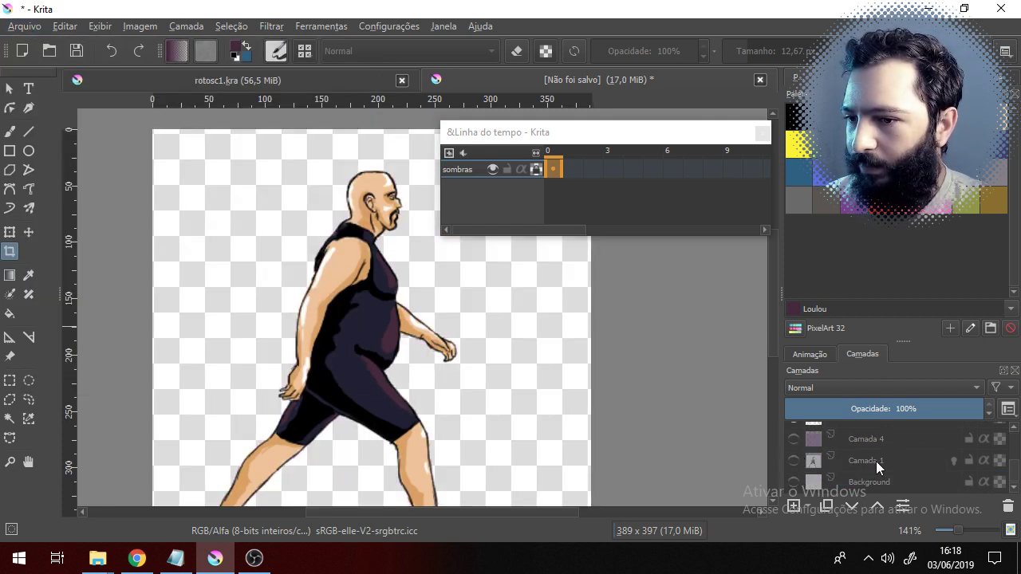
# - Look at the figure in frame 1 of the timeline and return to frame 0
pyautogui.scroll(-2, 417, 398)
pyautogui.moveTo(436, 401); pyautogui.dragTo(385, 367)
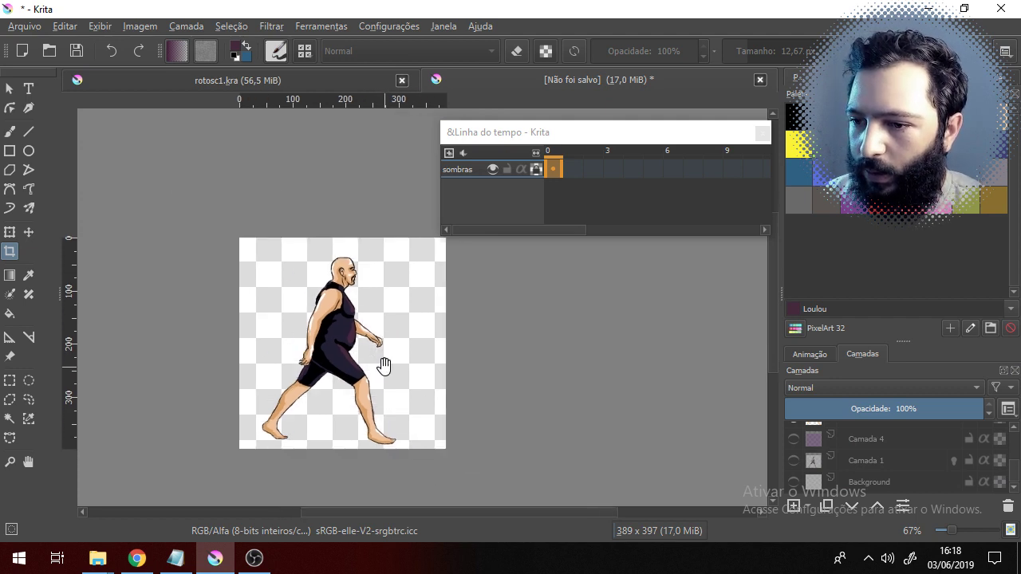
pyautogui.scroll(1, 324, 333)
pyautogui.click(568, 171)
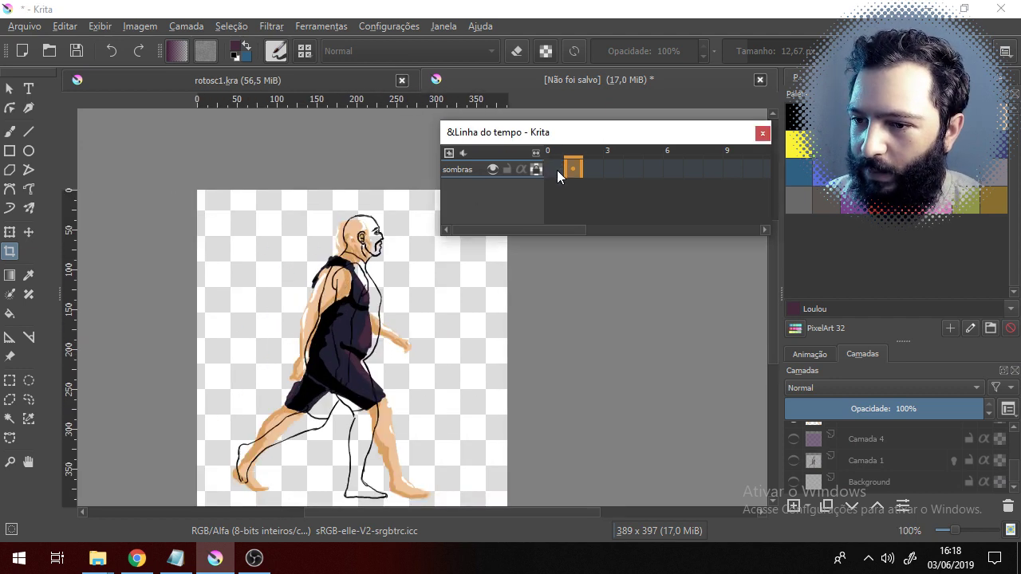
pyautogui.click(556, 170)
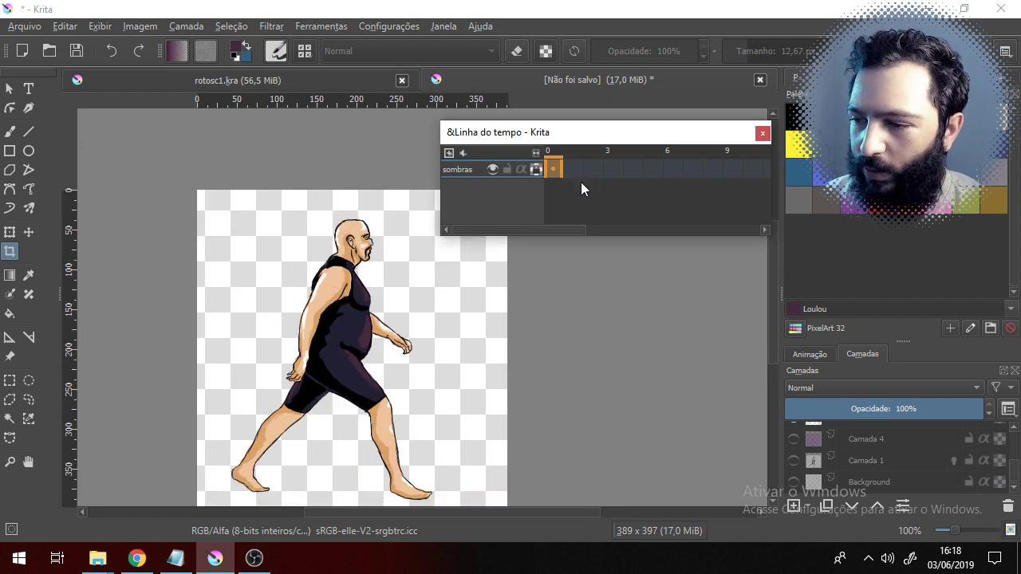
# - Review the Render Animation export options, dismiss them without rendering, and show the animation playback settings
pyautogui.click(28, 27)
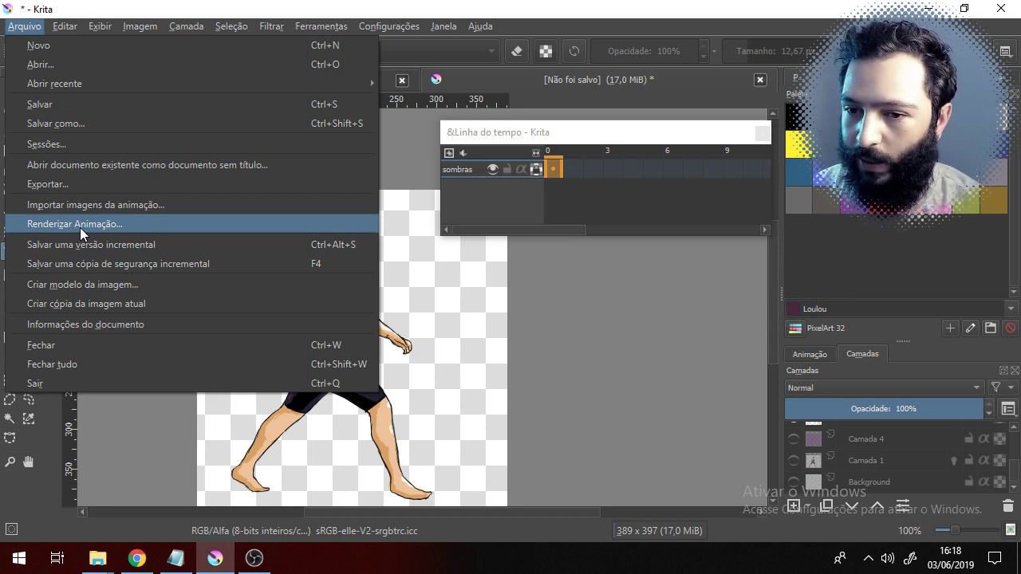
pyautogui.click(112, 225)
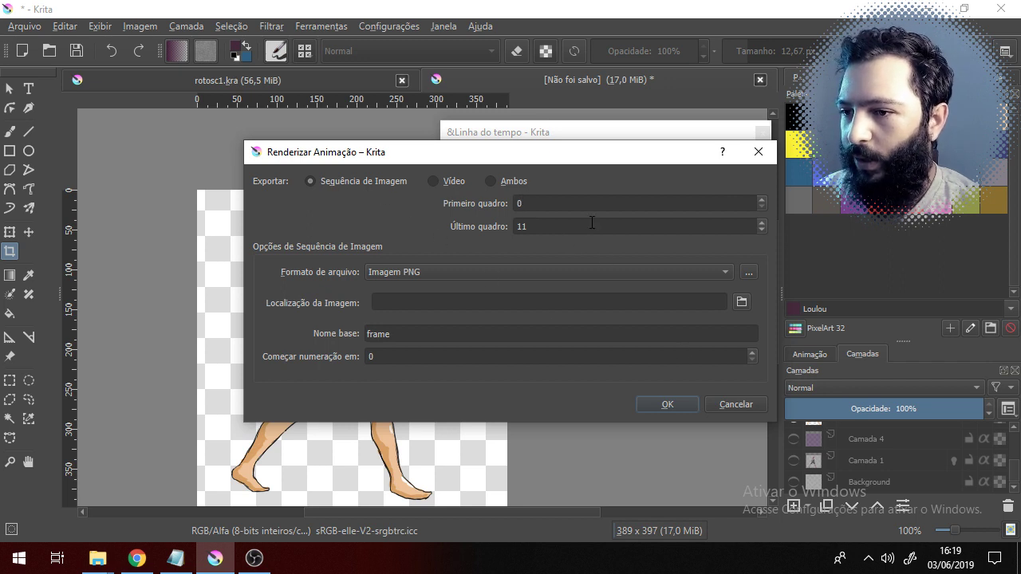
pyautogui.click(735, 404)
pyautogui.click(809, 354)
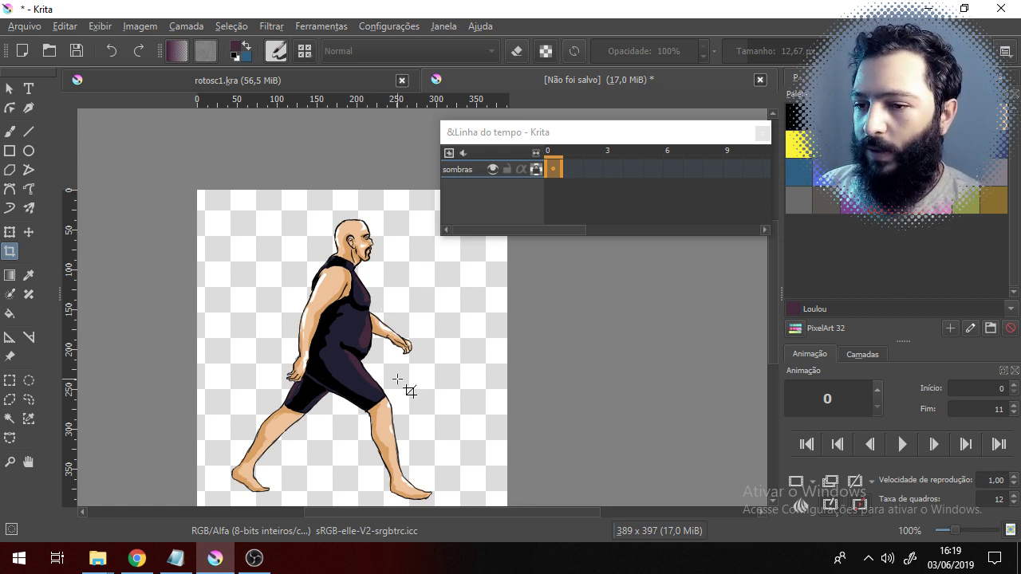
pyautogui.moveTo(358, 341); pyautogui.dragTo(361, 305)
pyautogui.scroll(1, 340, 288)
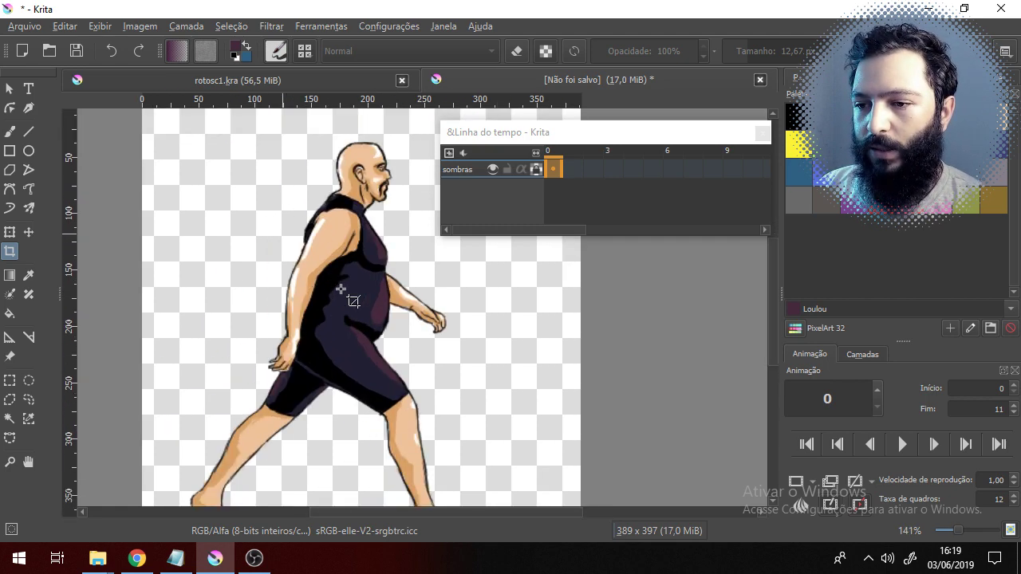
pyautogui.scroll(-3, 340, 289)
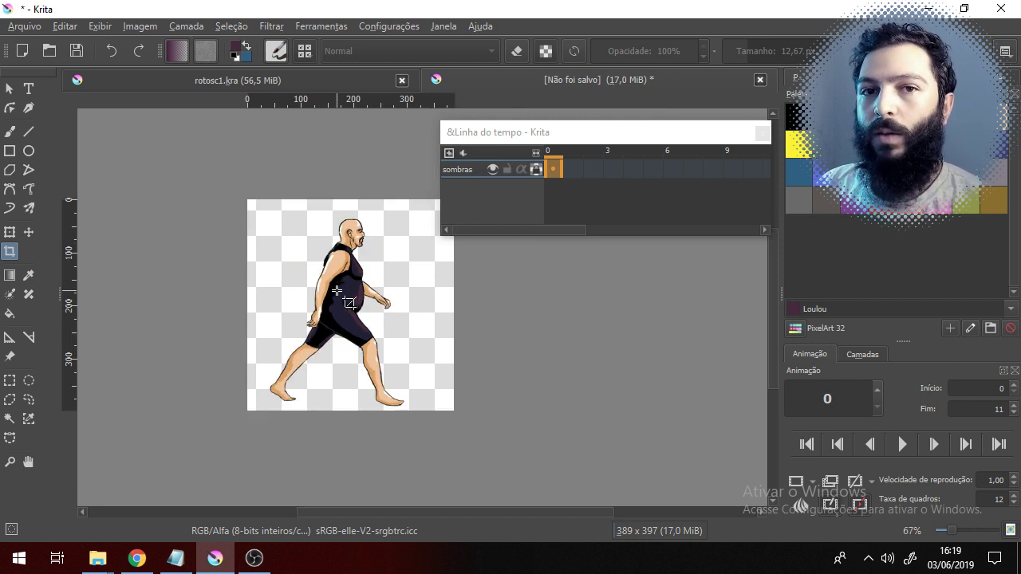
pyautogui.scroll(1, 337, 290)
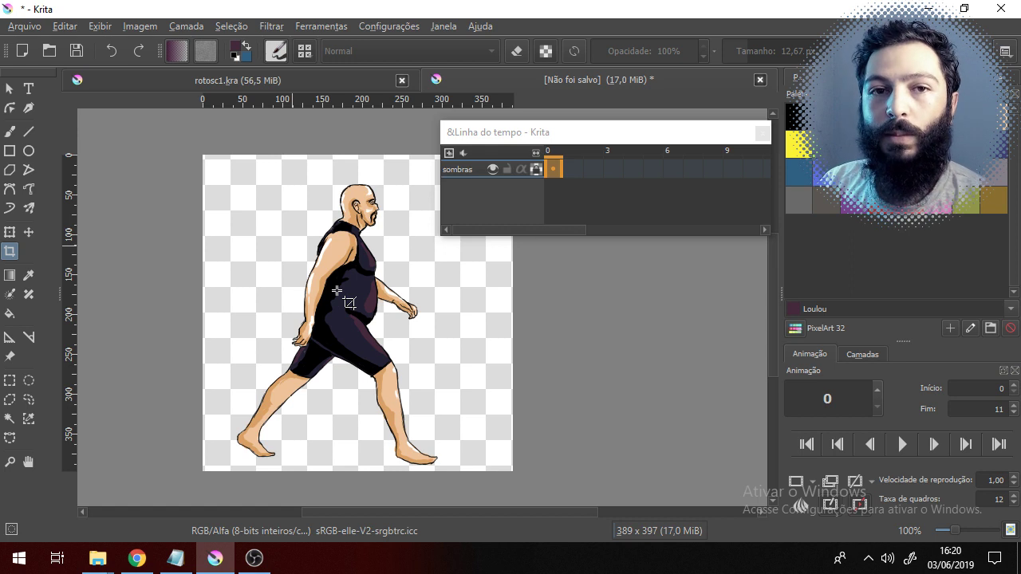
pyautogui.click(869, 559)
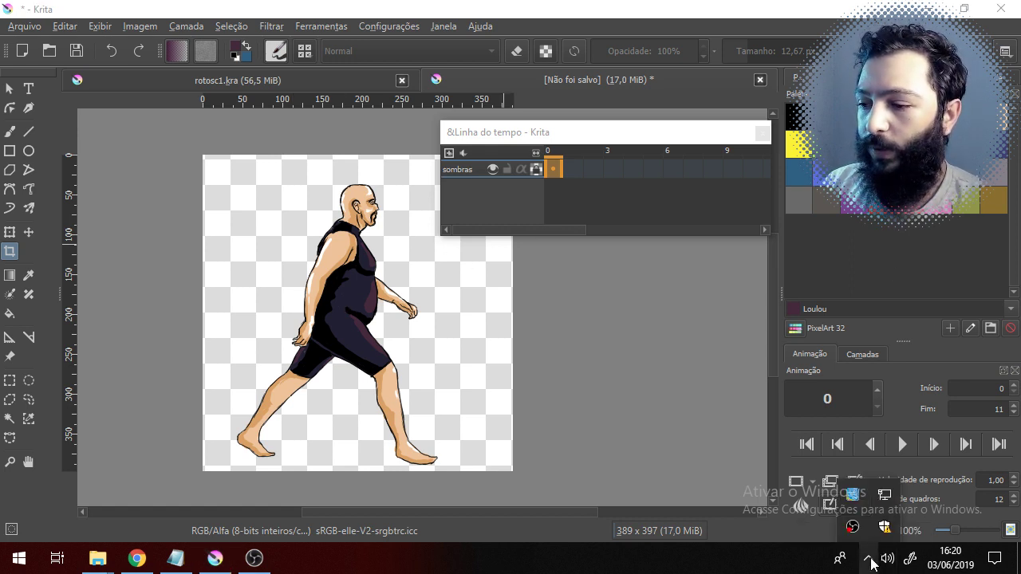